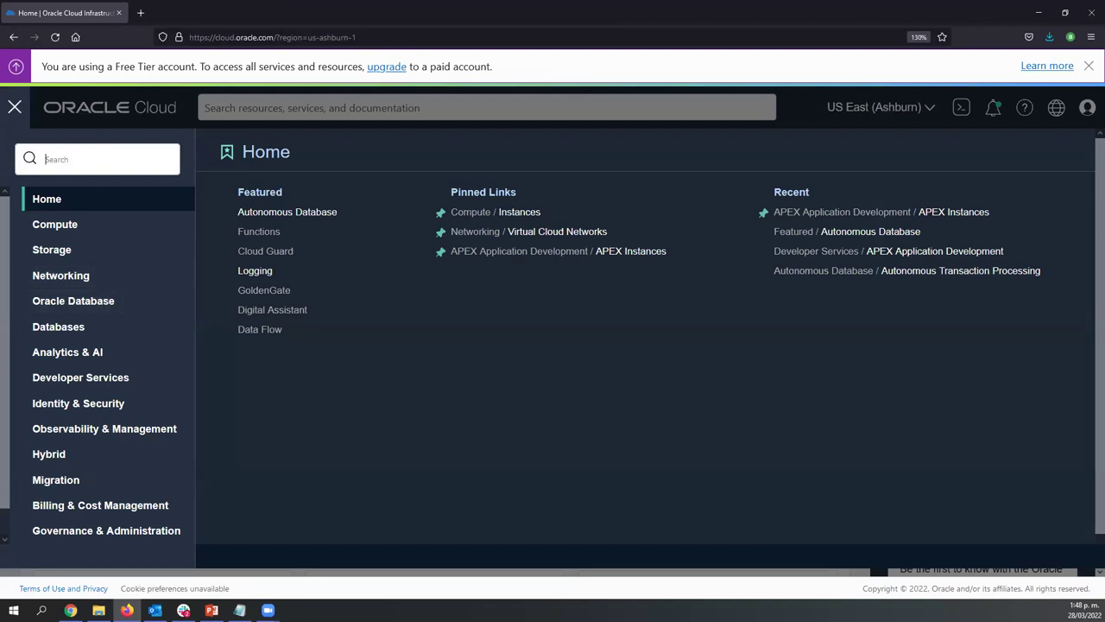
Close the navigation menu, check the Regions list, and briefly highlight the Free Tier banner text
click(15, 107)
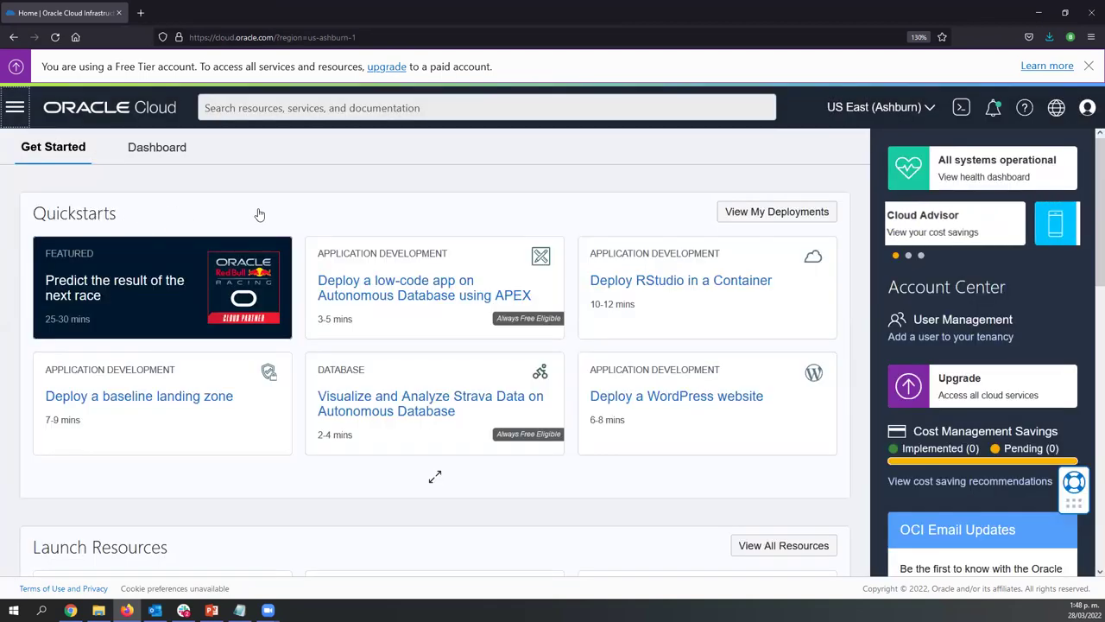
click(881, 112)
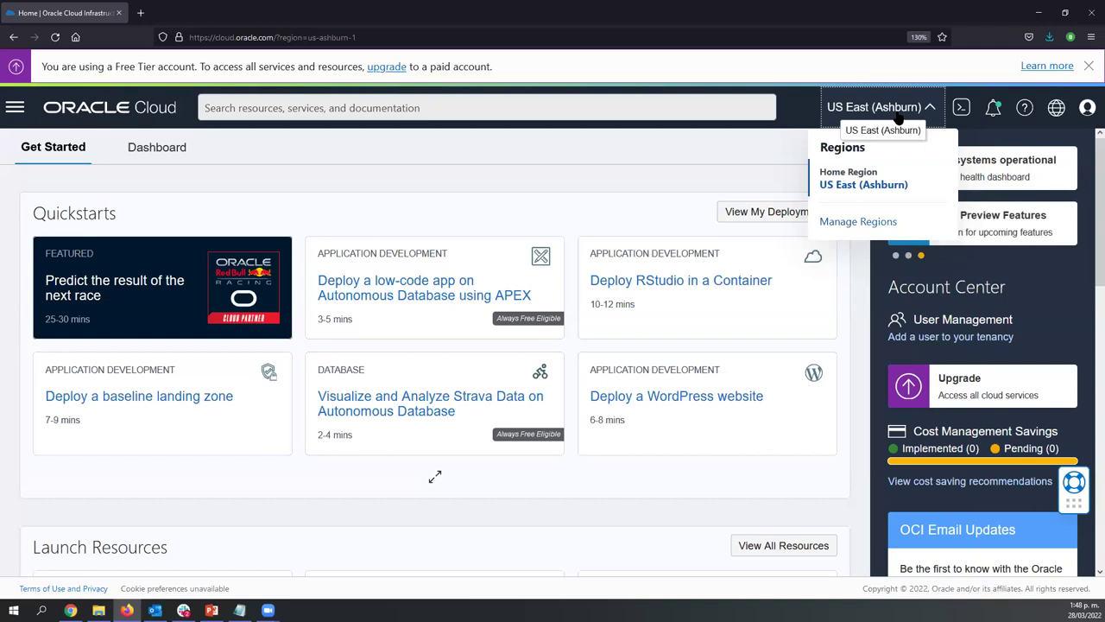
click(553, 147)
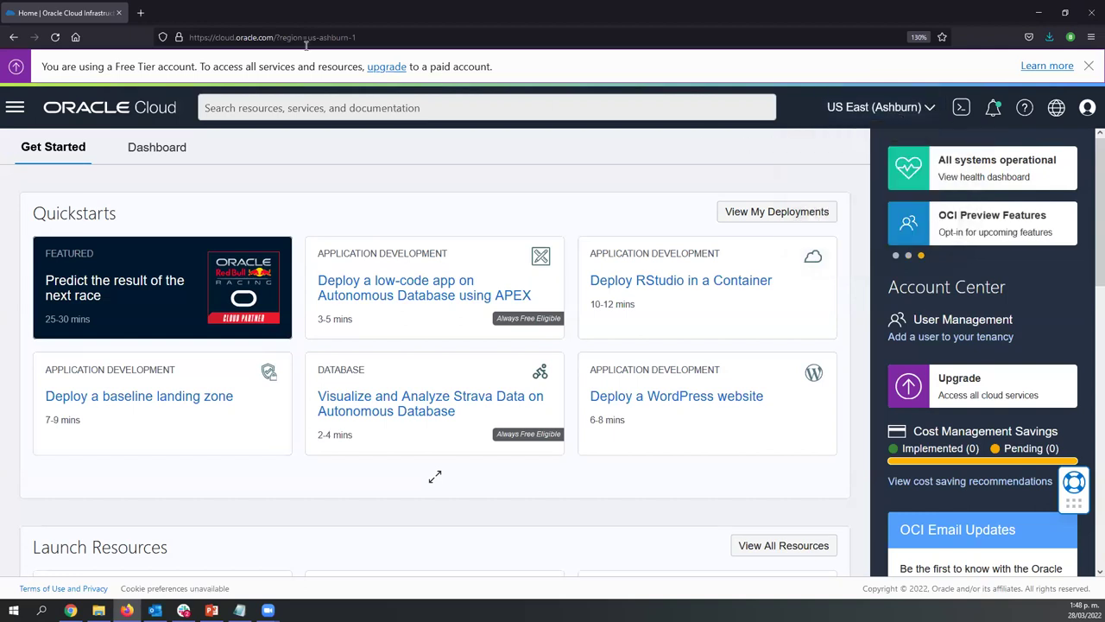
drag(115, 66, 196, 67)
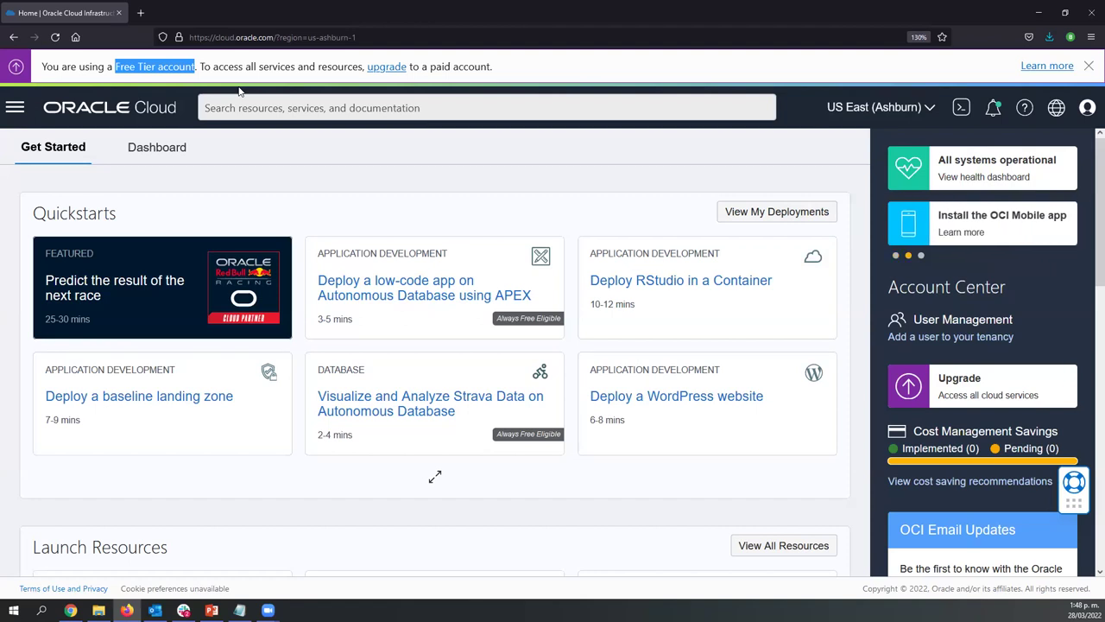
click(292, 190)
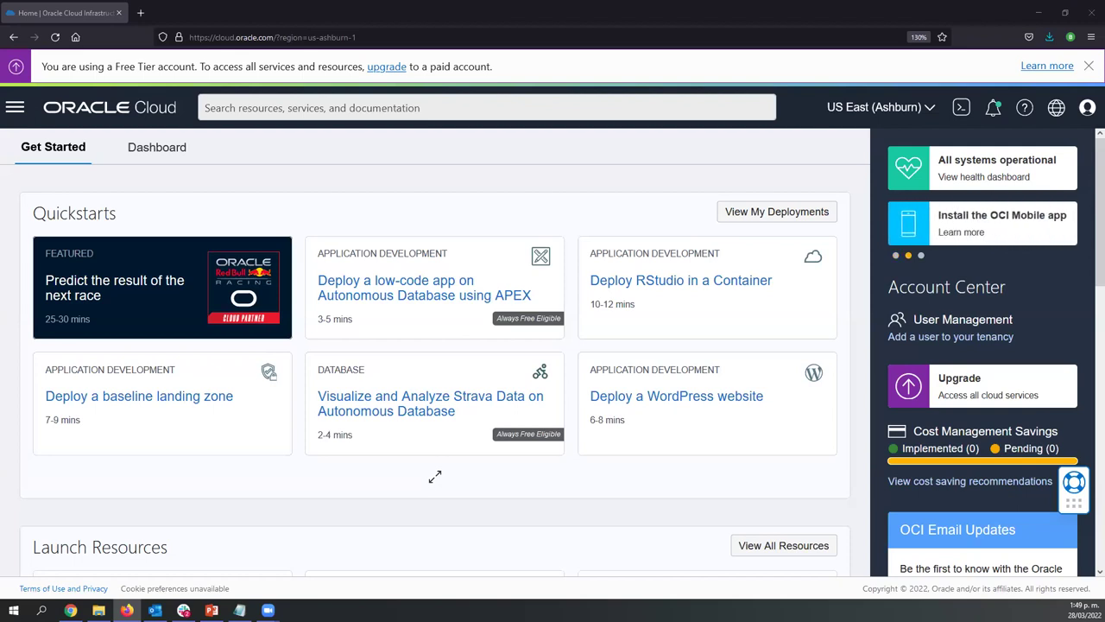
Switch to PowerPoint, advance two slides, and leave the slideshow for editing view
click(211, 610)
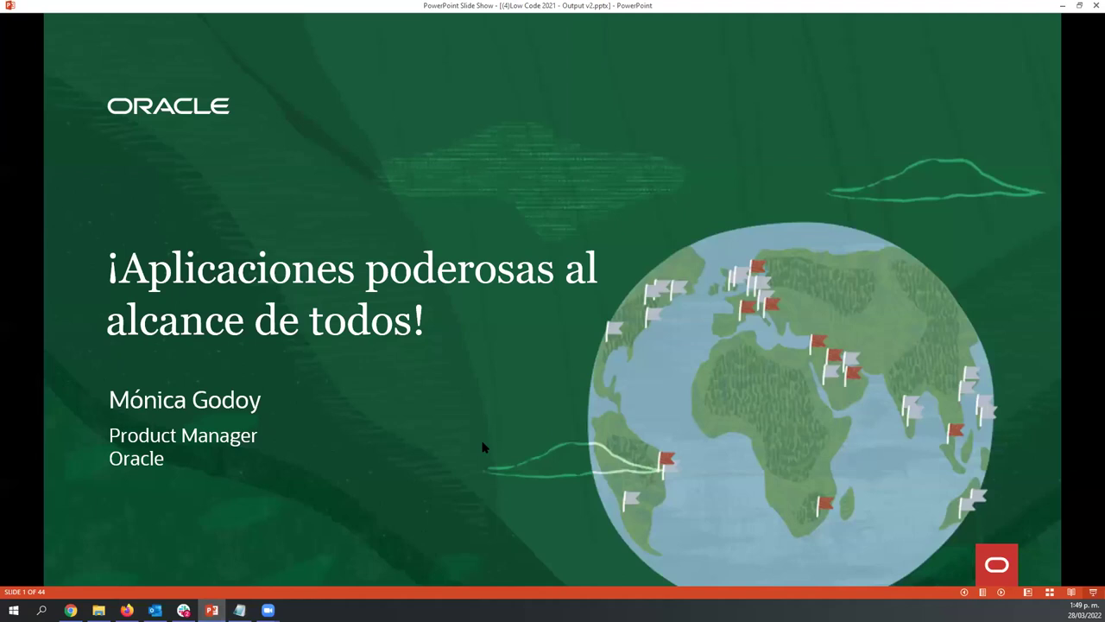
key(Right)
key(Right)
key(Right)
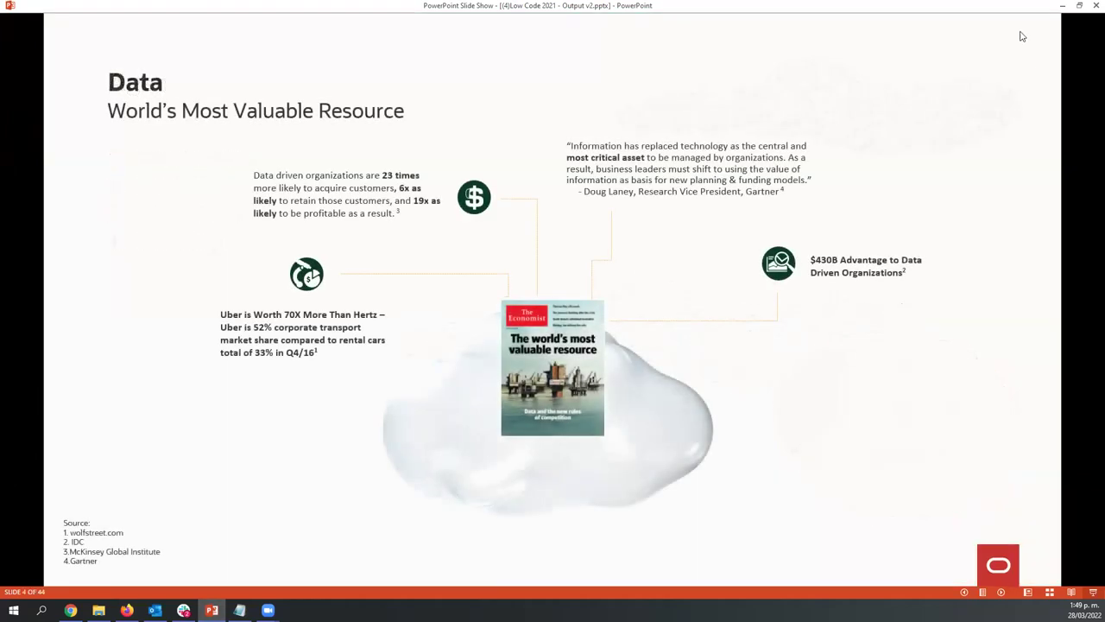
key(Right)
key(Escape)
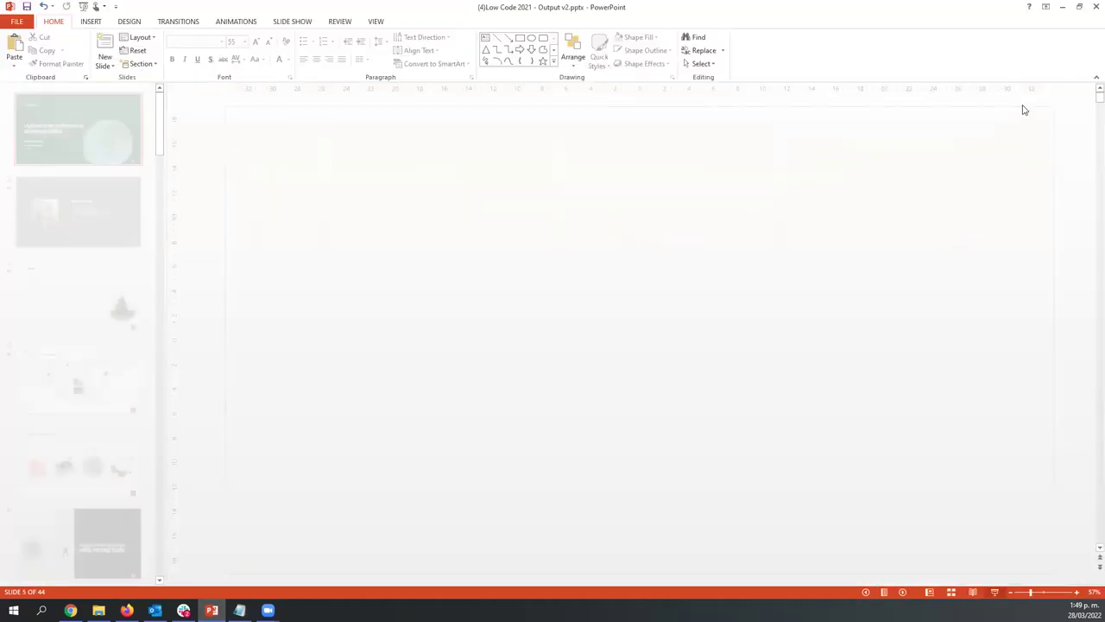
Present Workshop slide 23 as a slideshow, then return to the Oracle Cloud console
scroll(71, 427, down, 6)
scroll(71, 432, down, 6)
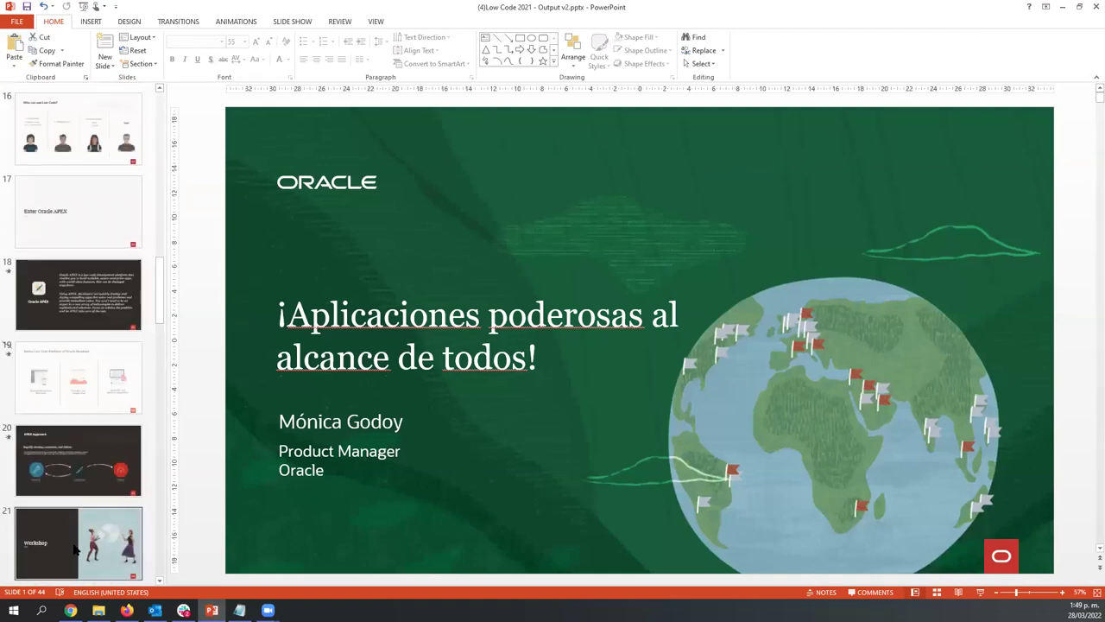
scroll(76, 549, down, 1)
click(79, 542)
scroll(79, 542, down, 1)
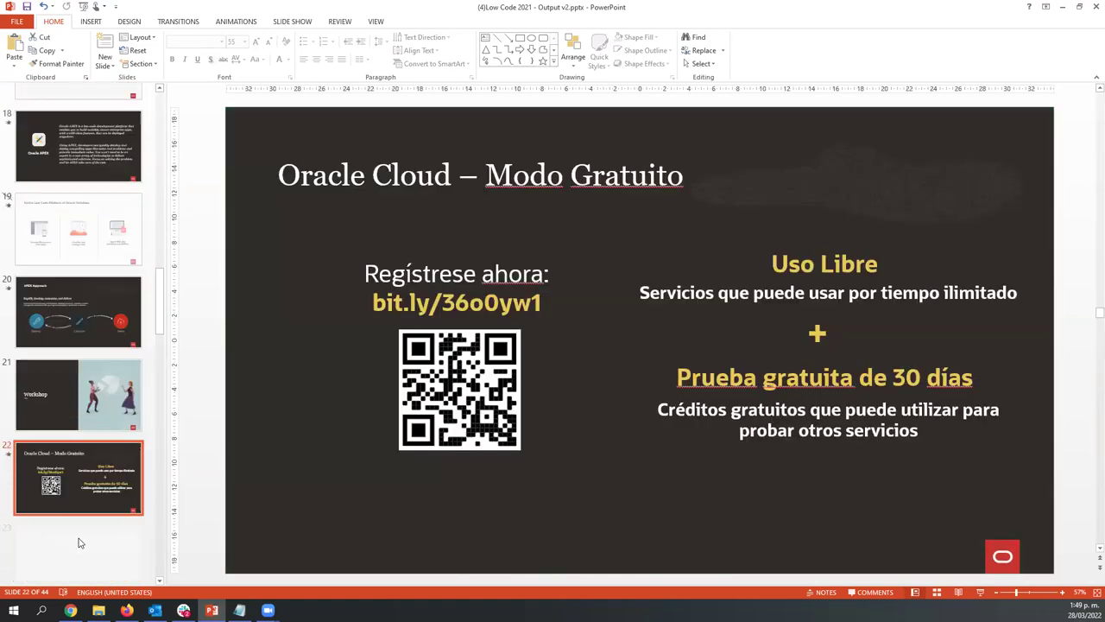
click(81, 538)
click(984, 594)
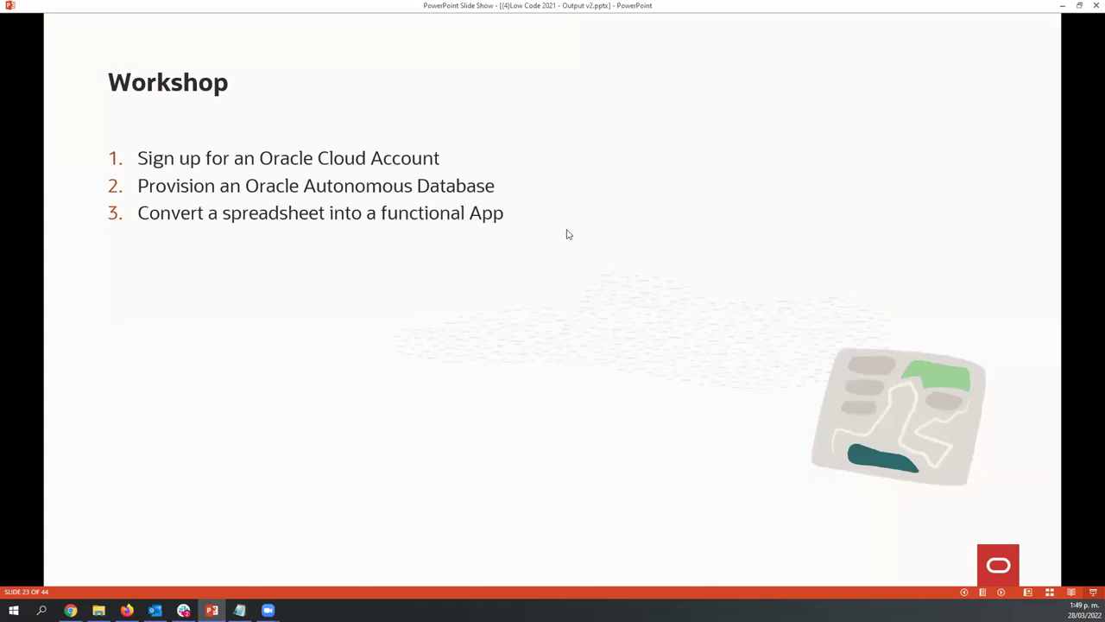
key(Escape)
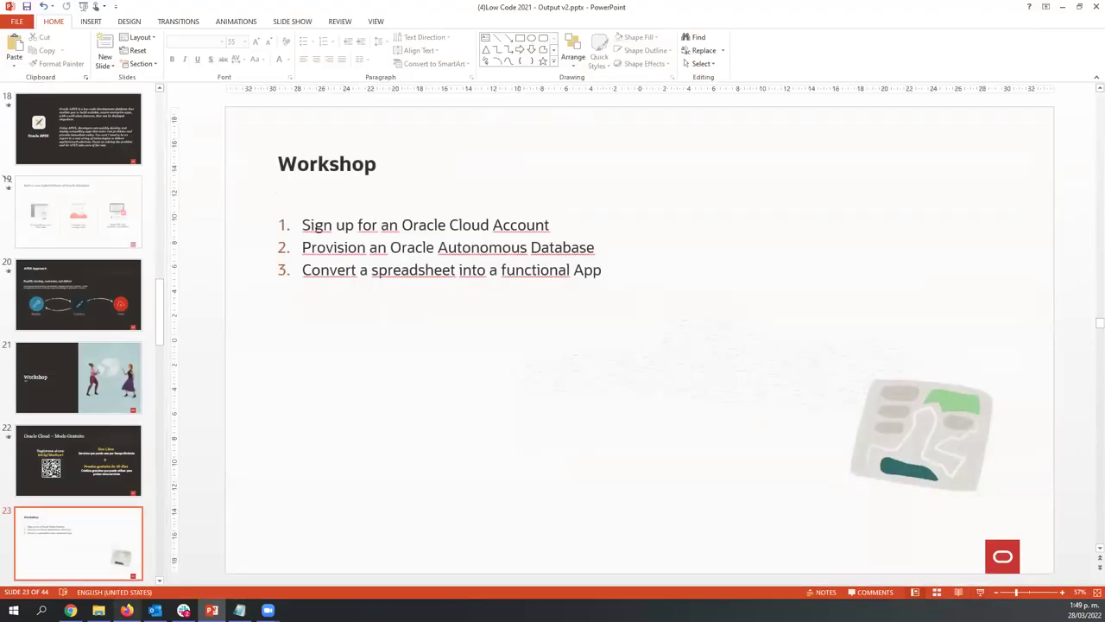
click(126, 610)
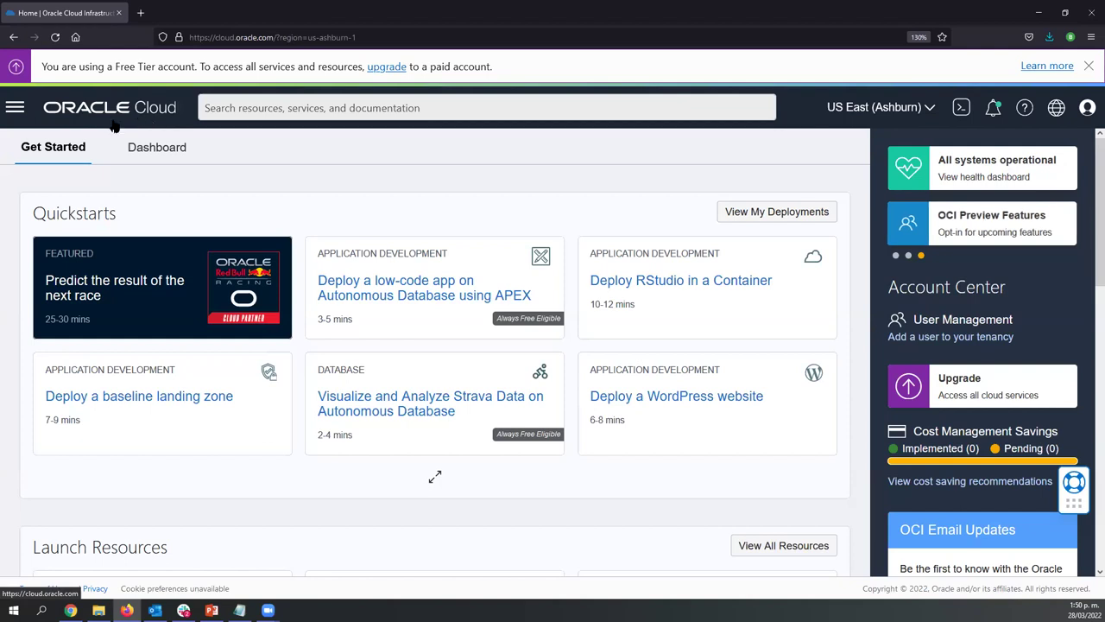
Navigate through the console menu to Oracle Database > Autonomous Database
click(16, 110)
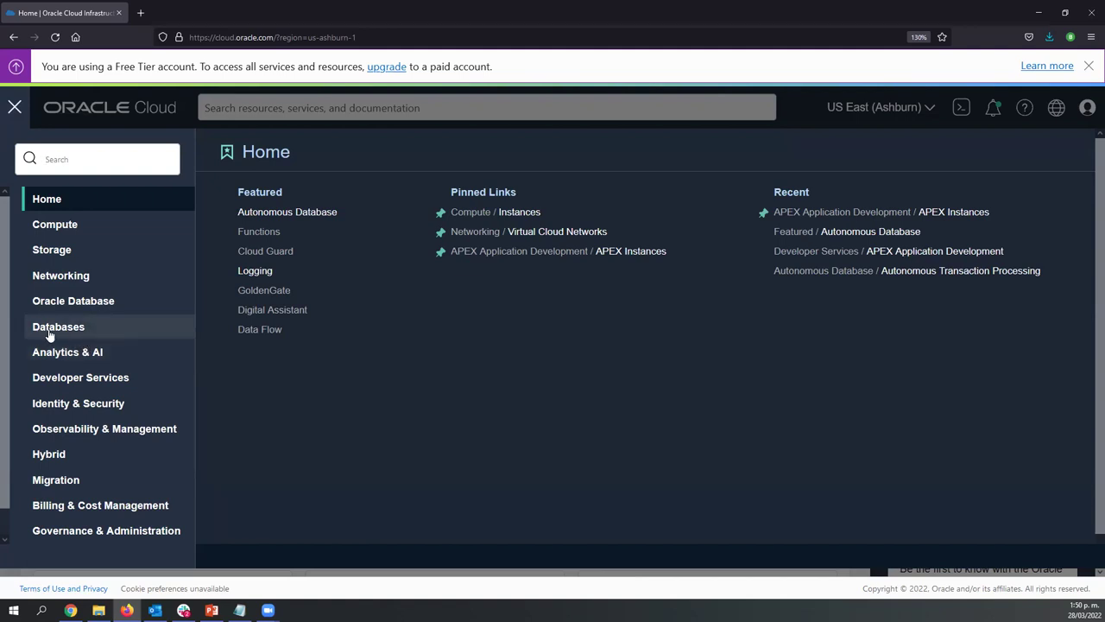
click(56, 331)
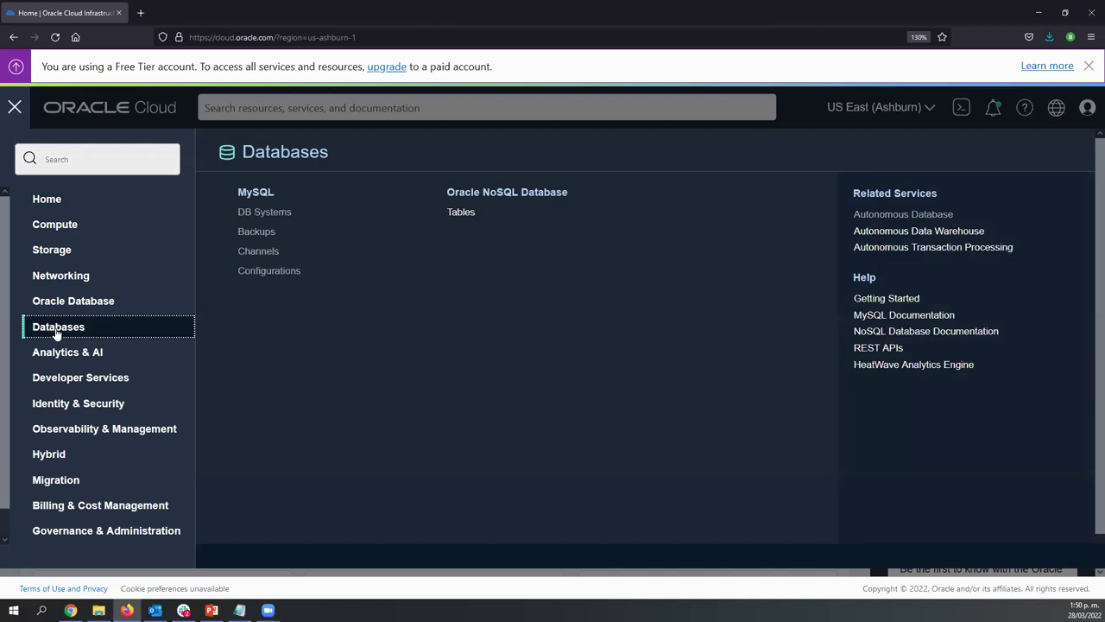
click(70, 311)
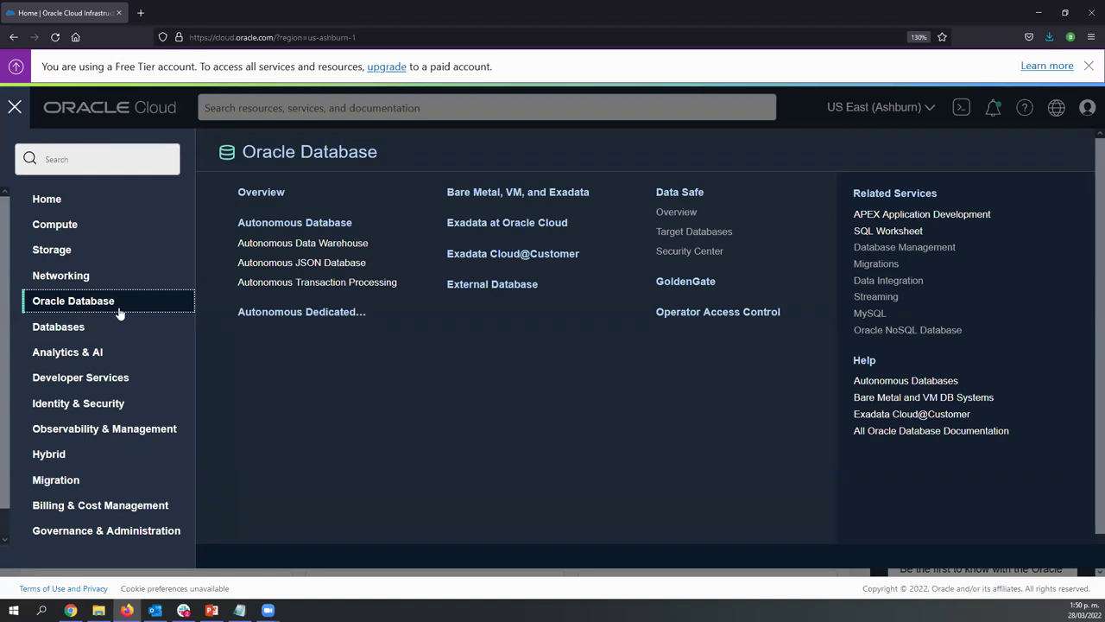
click(304, 224)
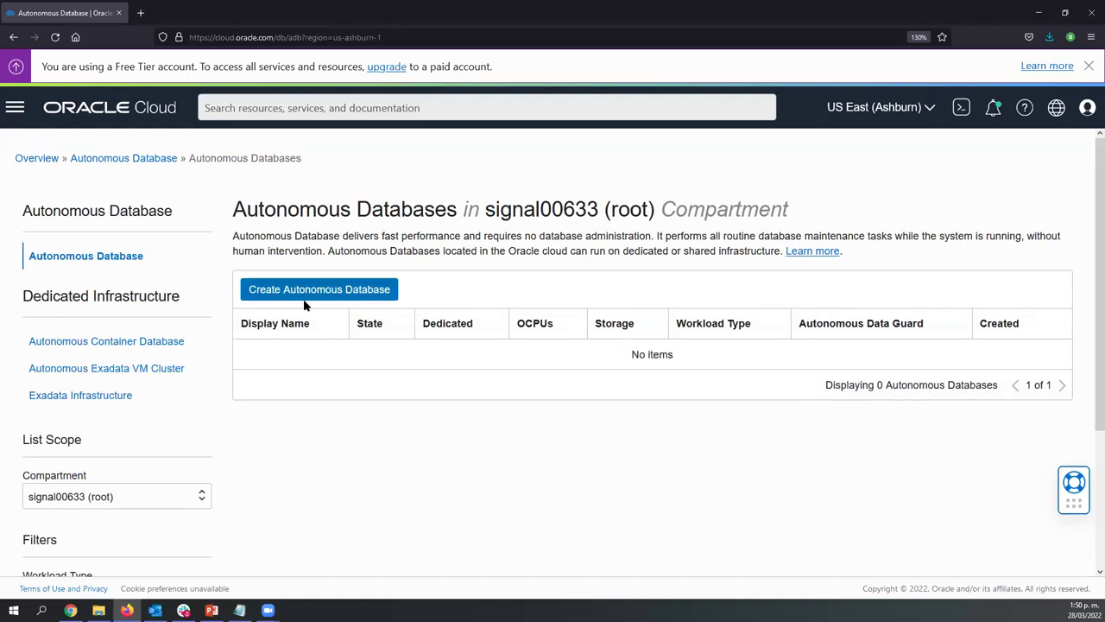
Confirm the list scope compartment stays on root and start Create Autonomous Database
scroll(242, 449, down, 1)
scroll(229, 432, down, 2)
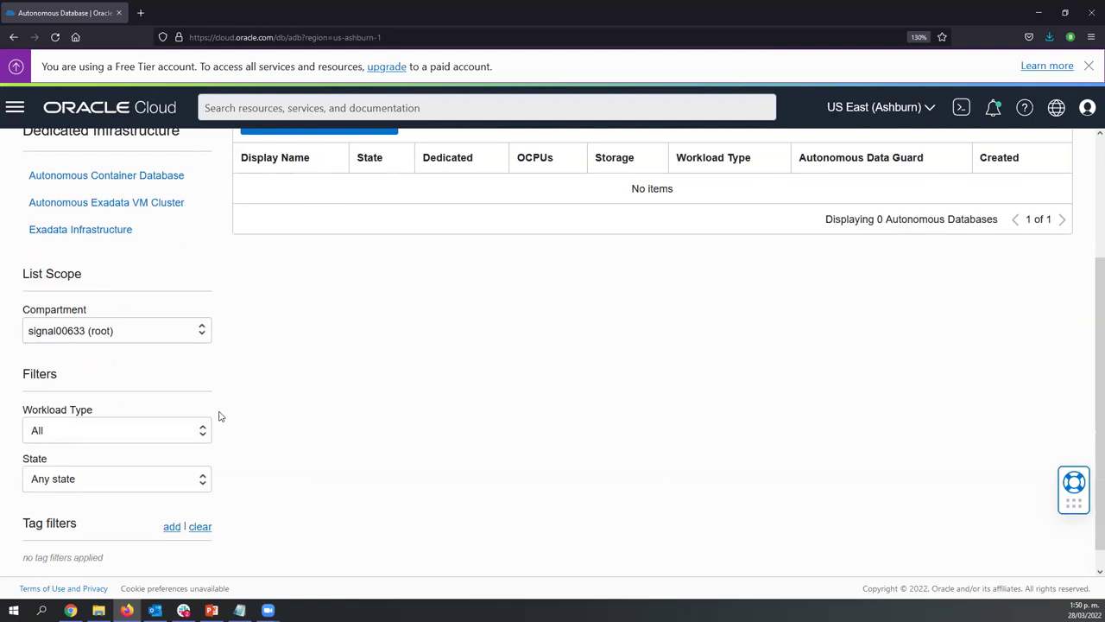
scroll(217, 413, up, 1)
scroll(156, 276, up, 1)
scroll(149, 294, up, 1)
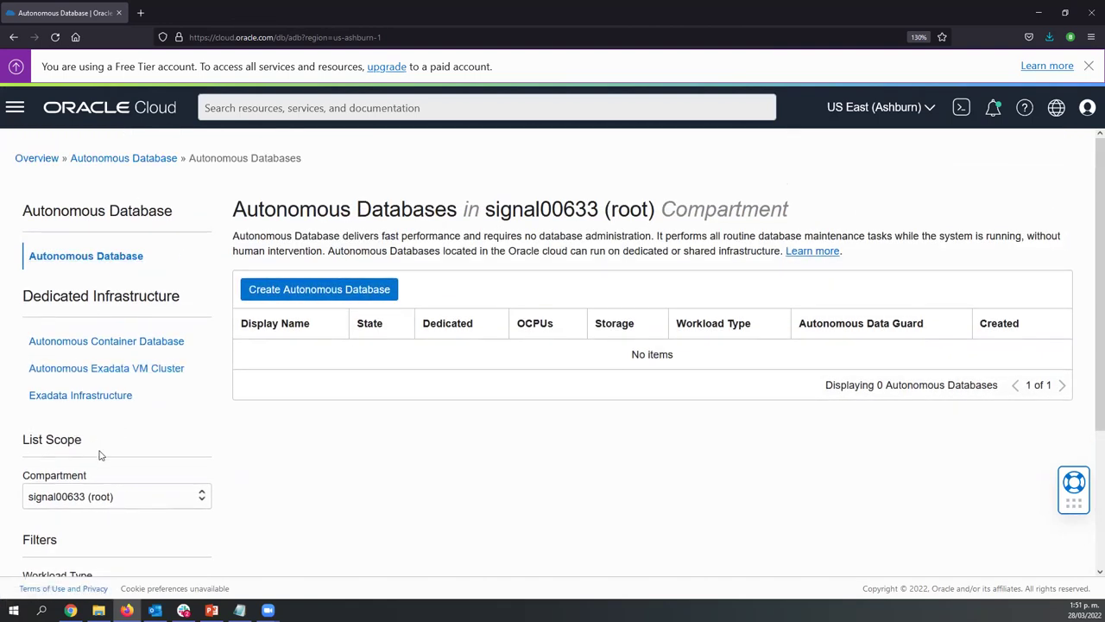
click(86, 502)
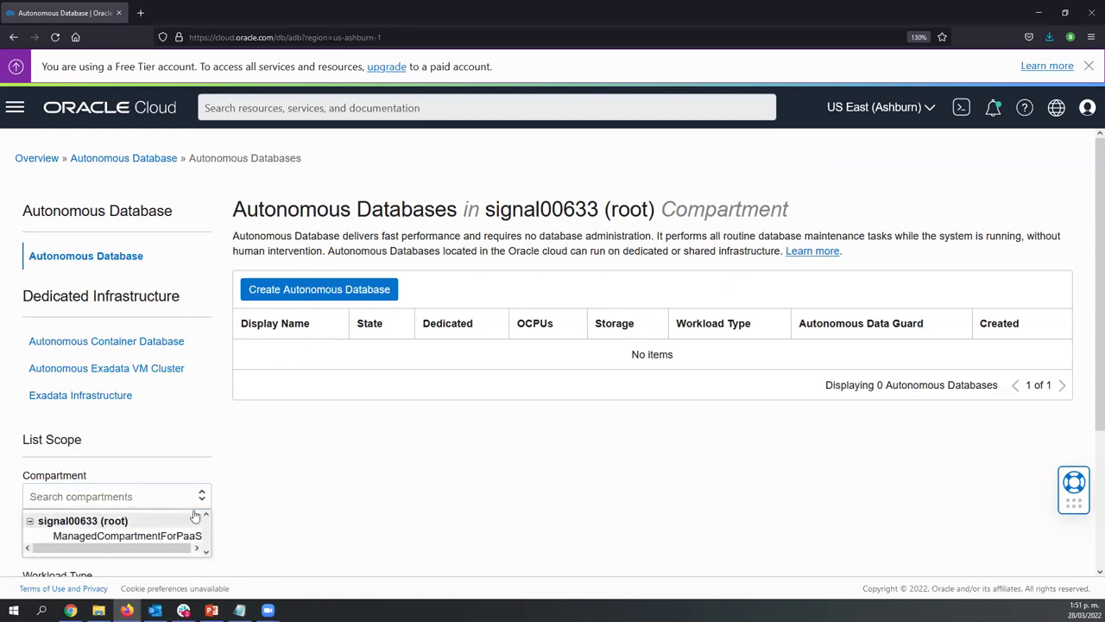
click(83, 520)
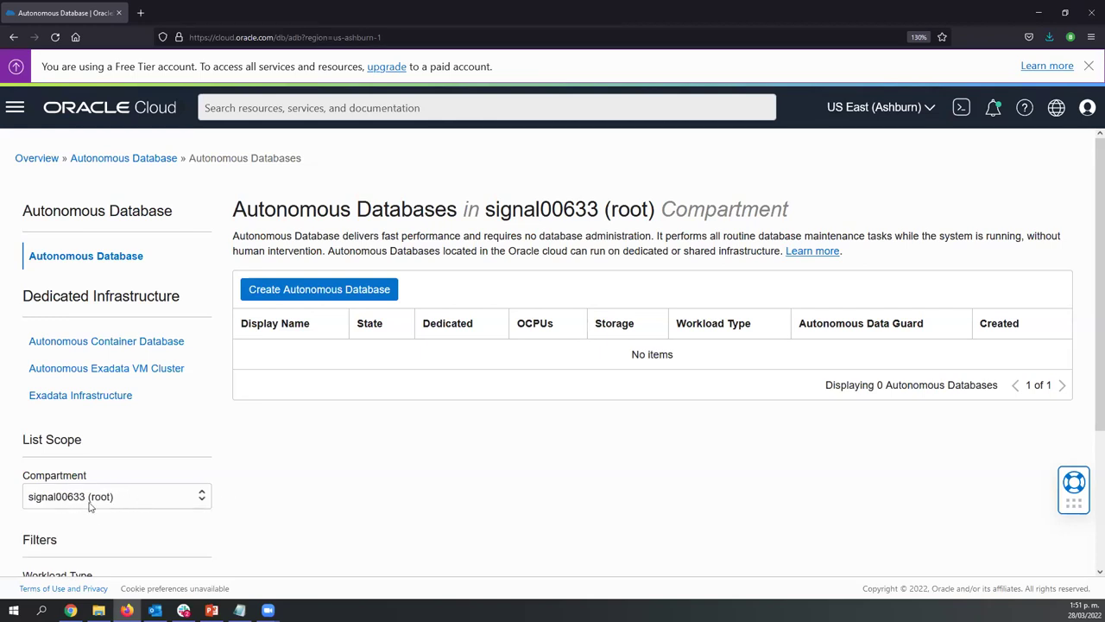
click(125, 500)
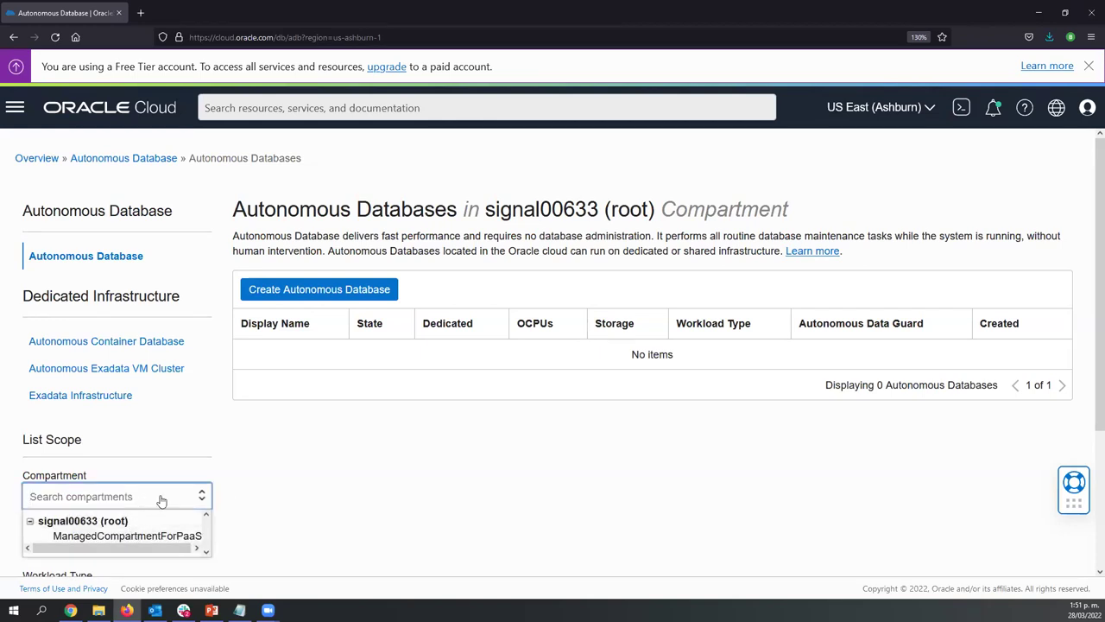
click(255, 479)
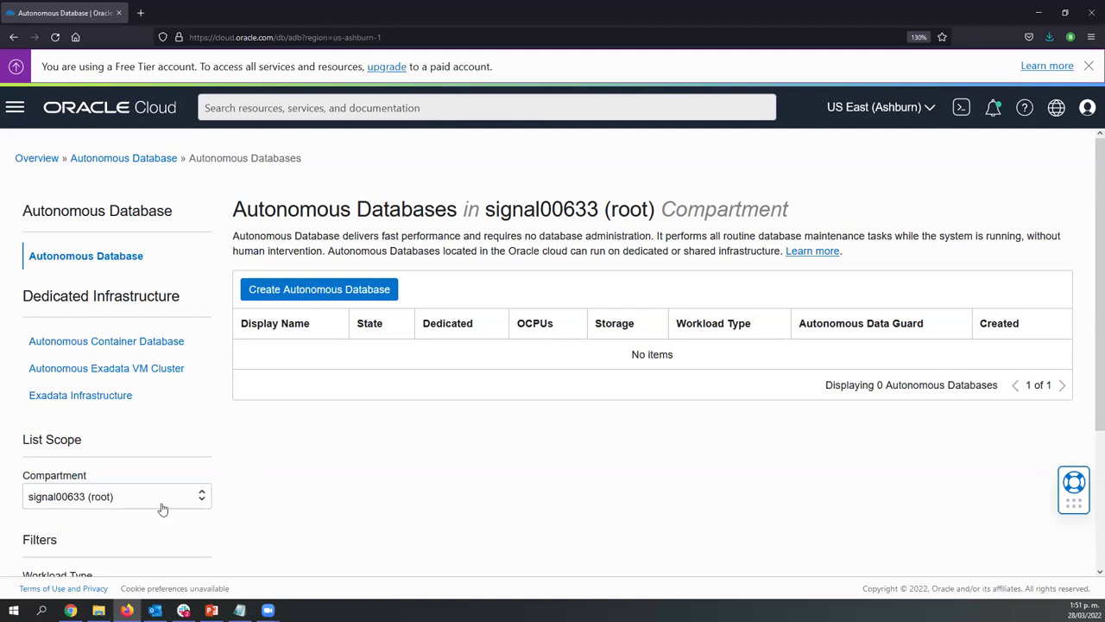
click(319, 291)
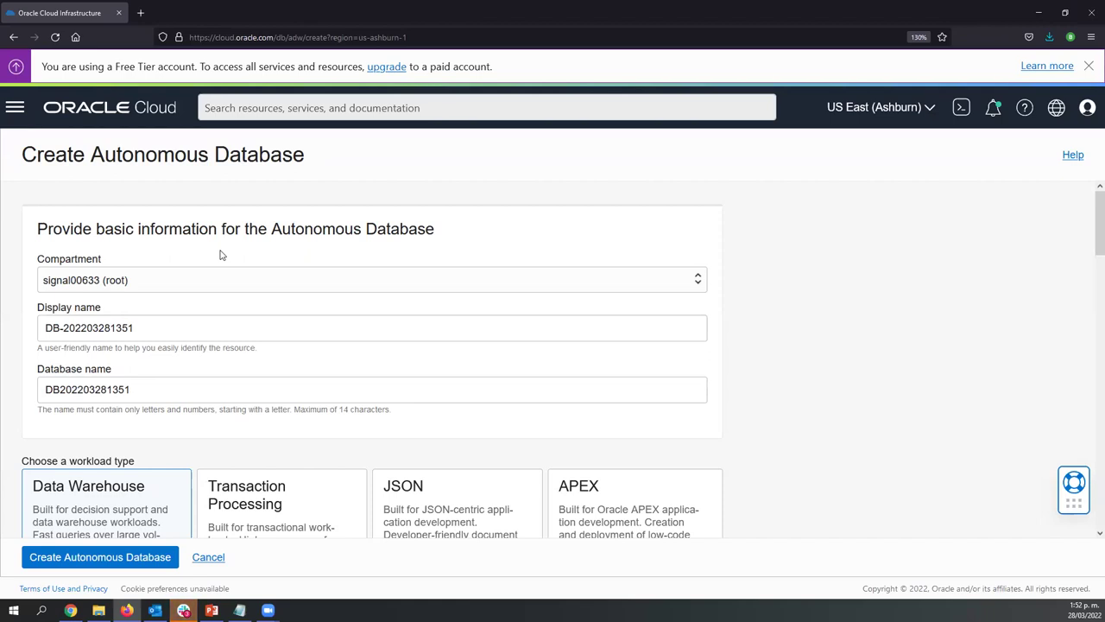
Replace the default display name with Data_Days
click(122, 328)
key(ctrl+a)
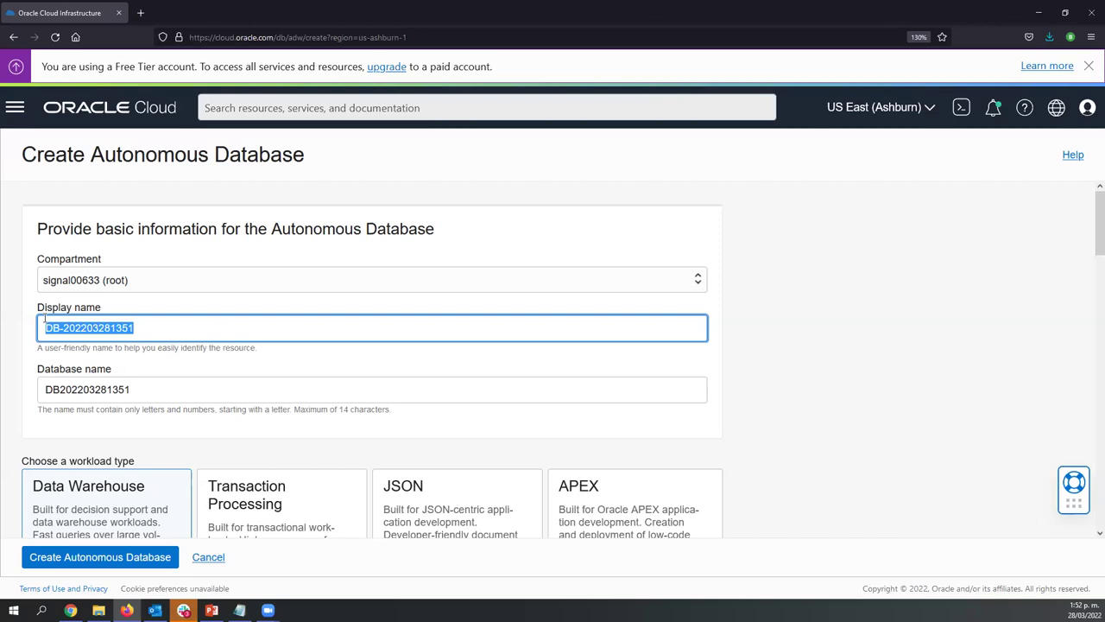
click(99, 328)
drag(141, 328, 32, 326)
text(Data)
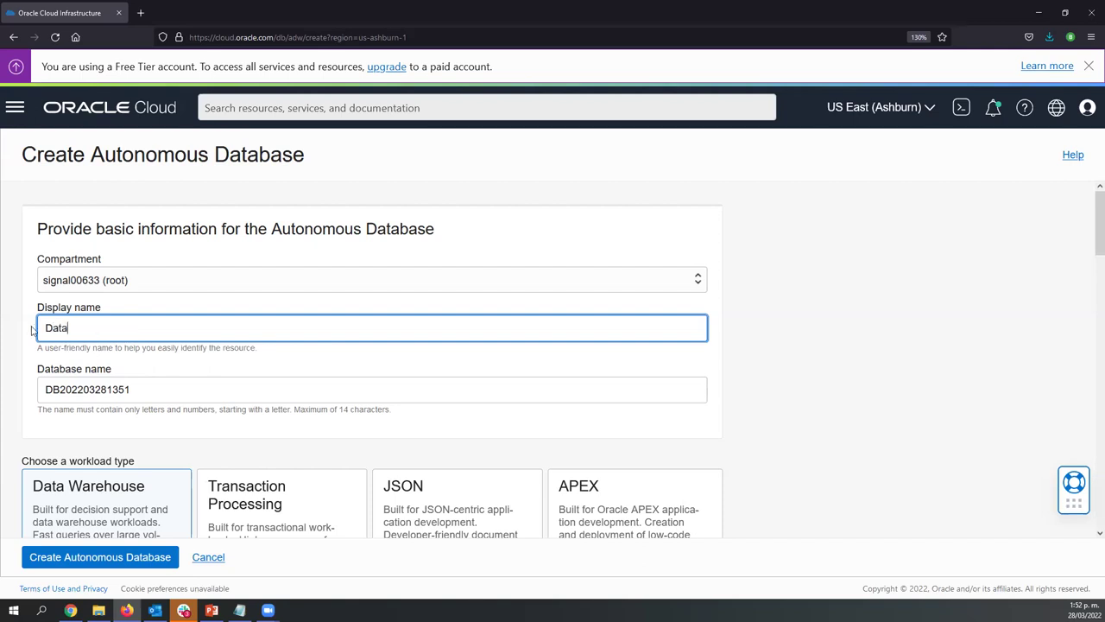
text( Days)
key(ctrl+Left)
key(BackSpace)
text(_)
click(29, 330)
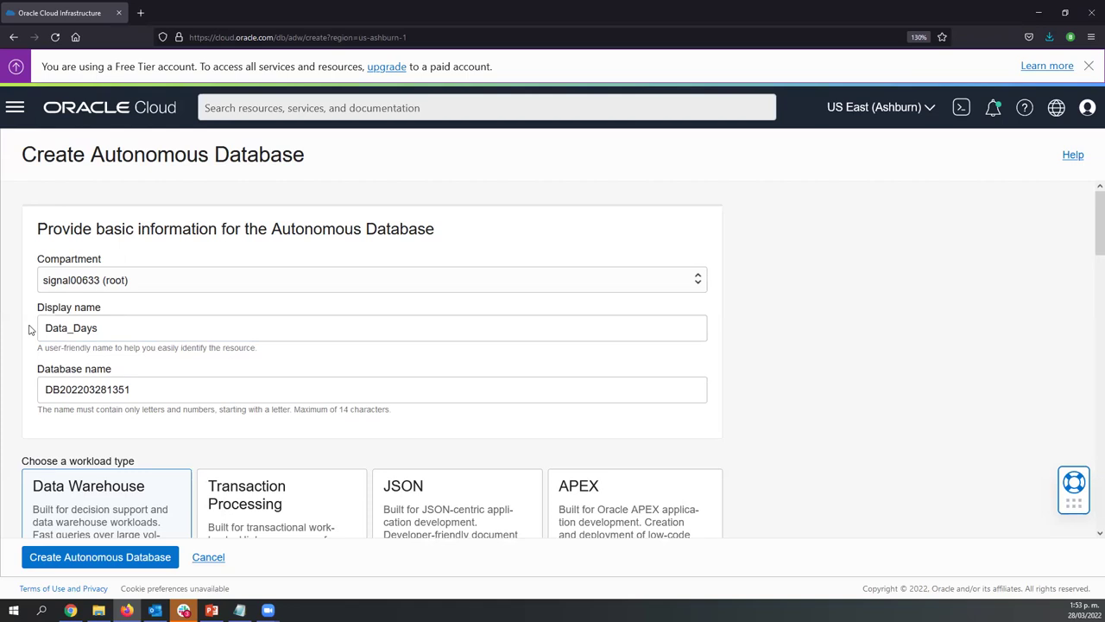
Choose APEX as the database workload type
scroll(26, 343, down, 2)
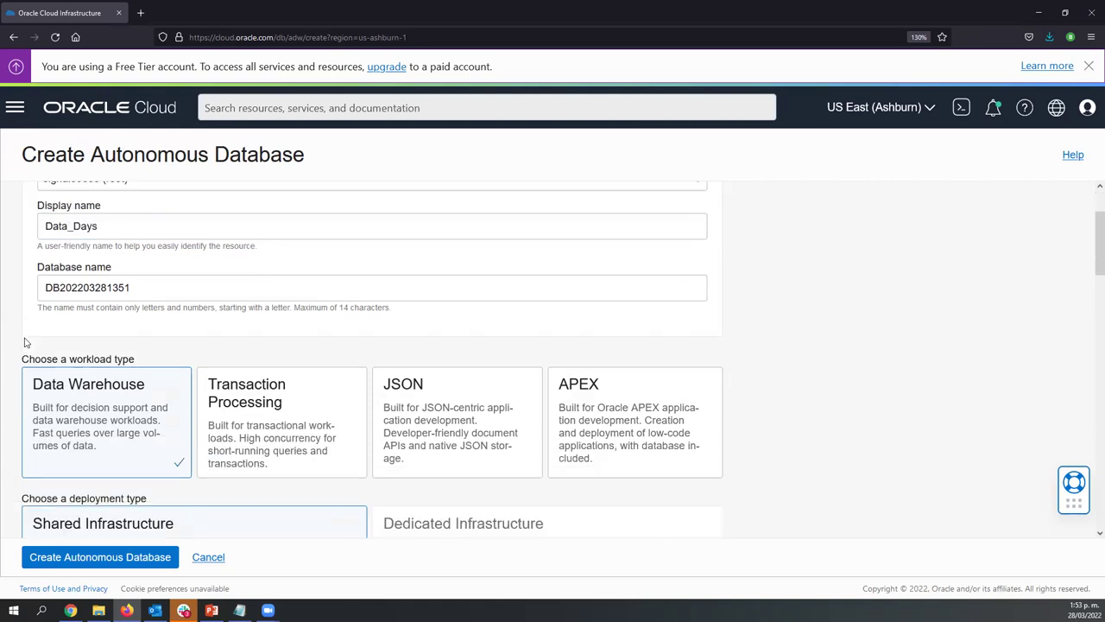
scroll(36, 345, up, 1)
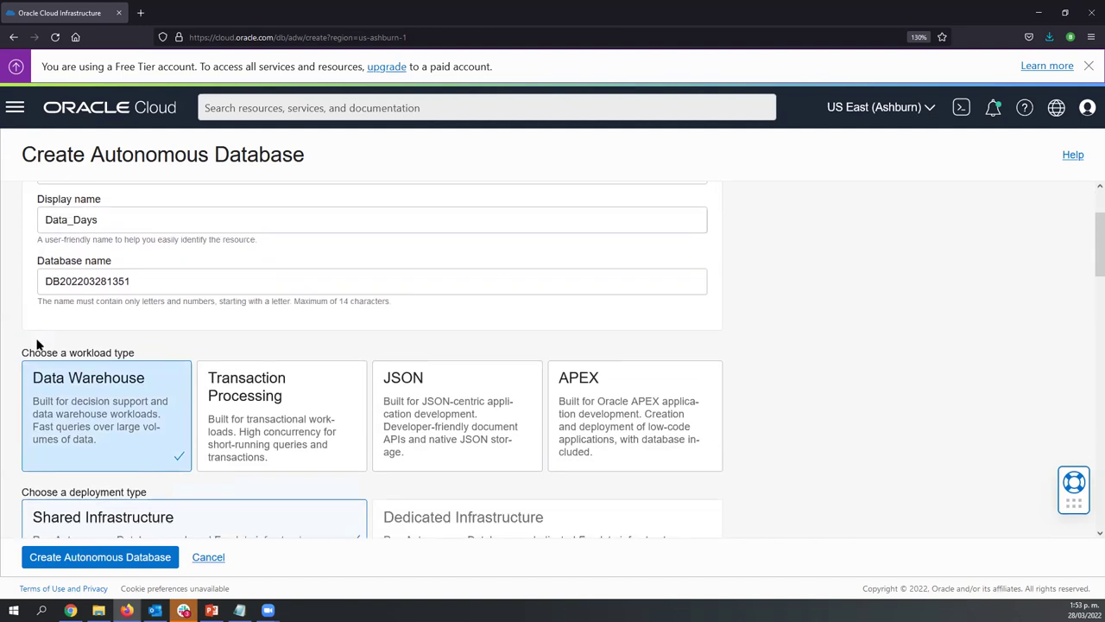
scroll(36, 345, up, 1)
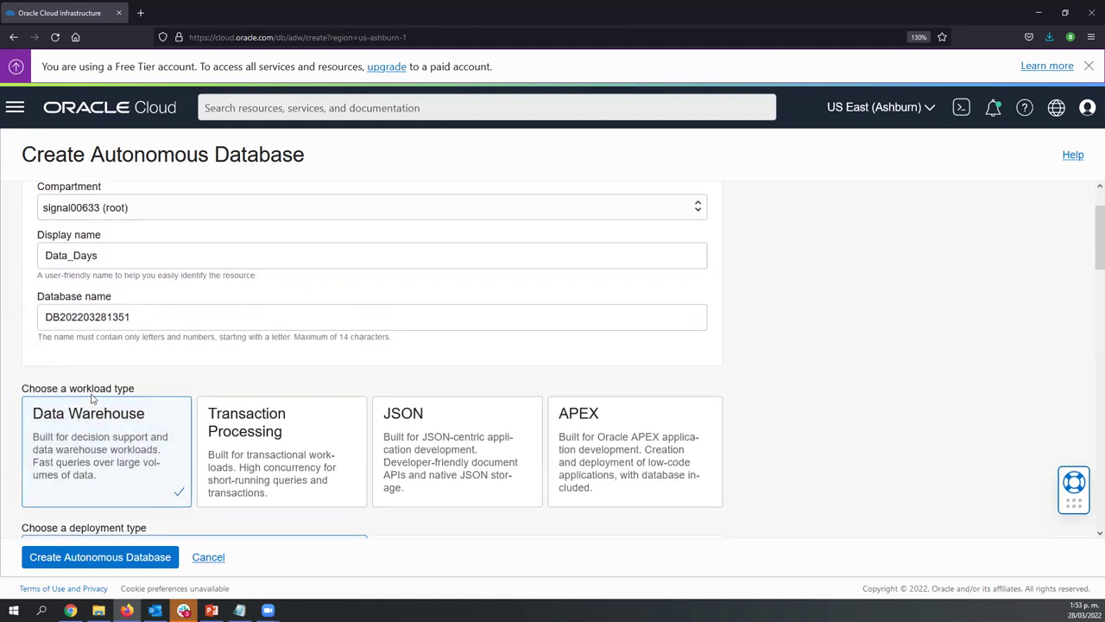
click(595, 431)
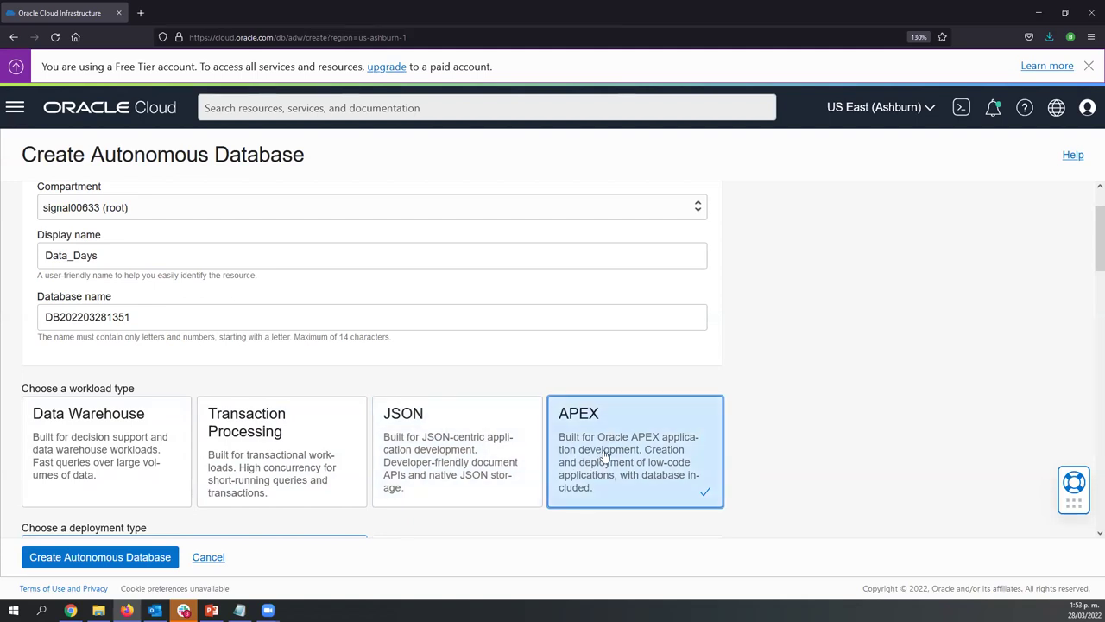
scroll(827, 456, down, 3)
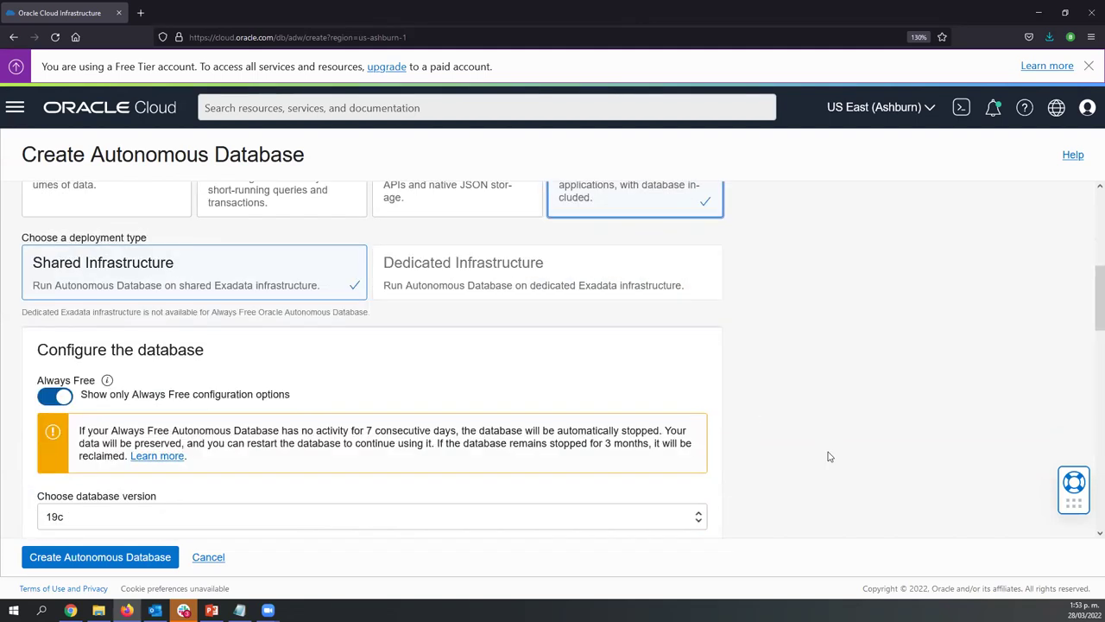
scroll(827, 456, down, 2)
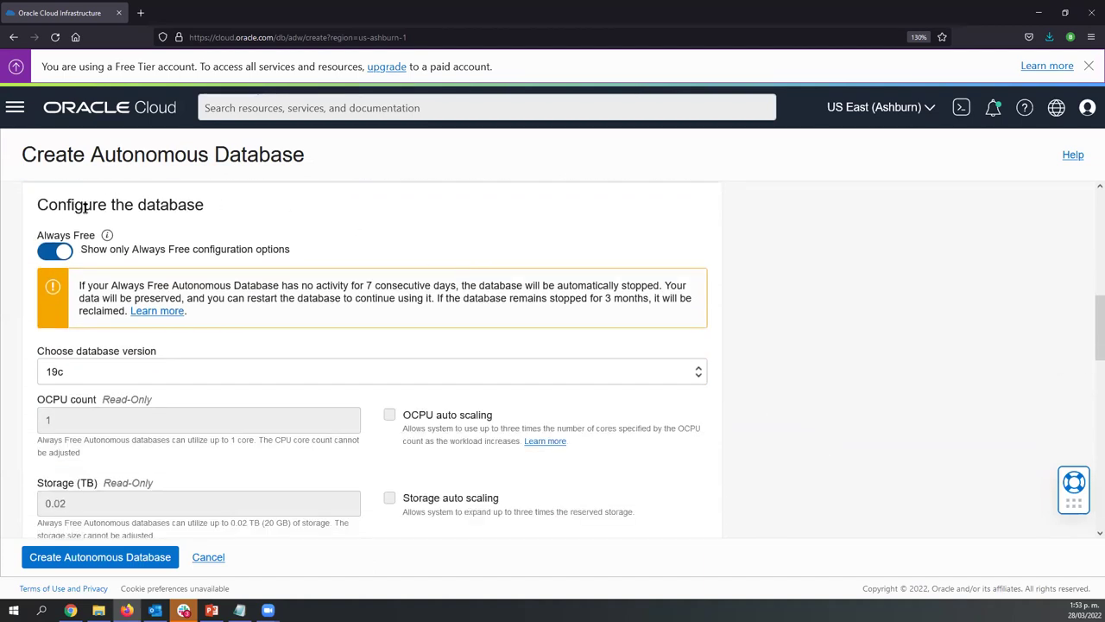
drag(97, 235, 37, 235)
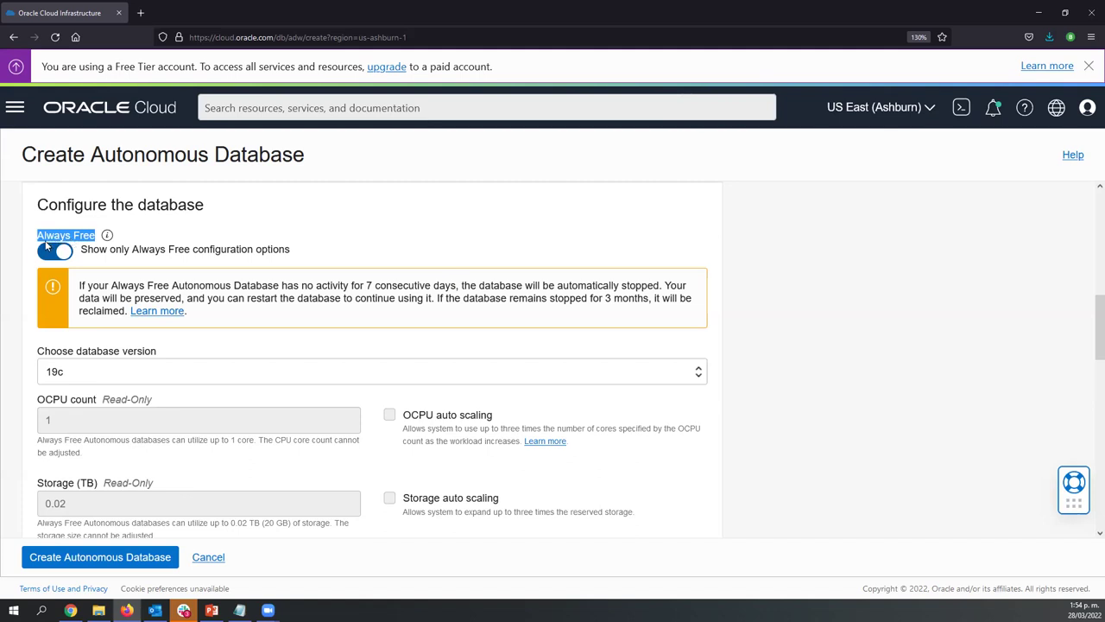
click(41, 256)
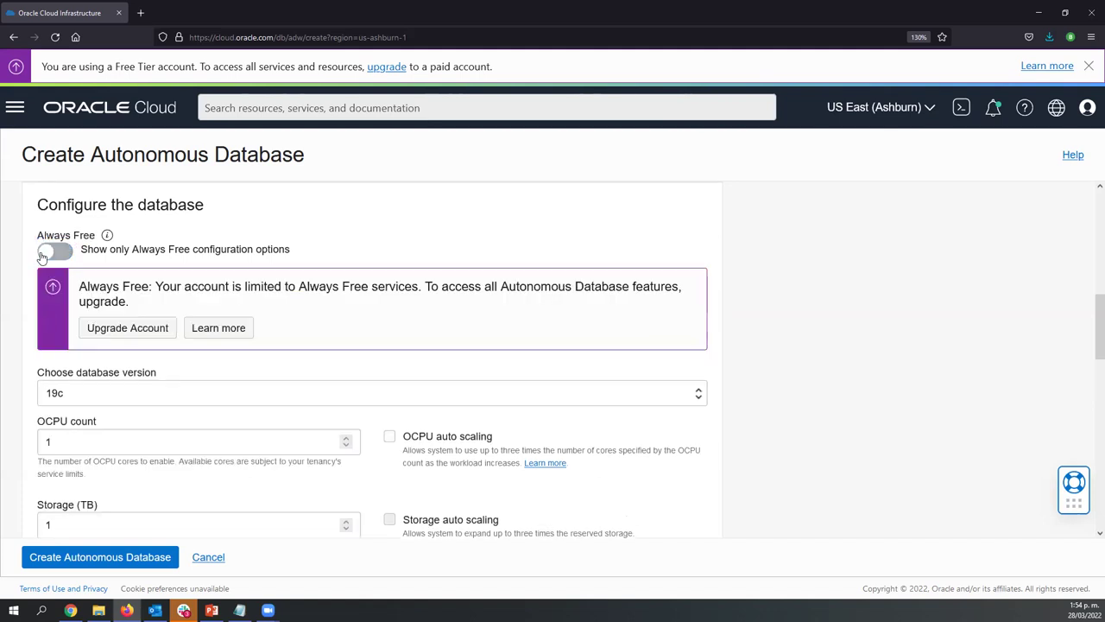
click(61, 252)
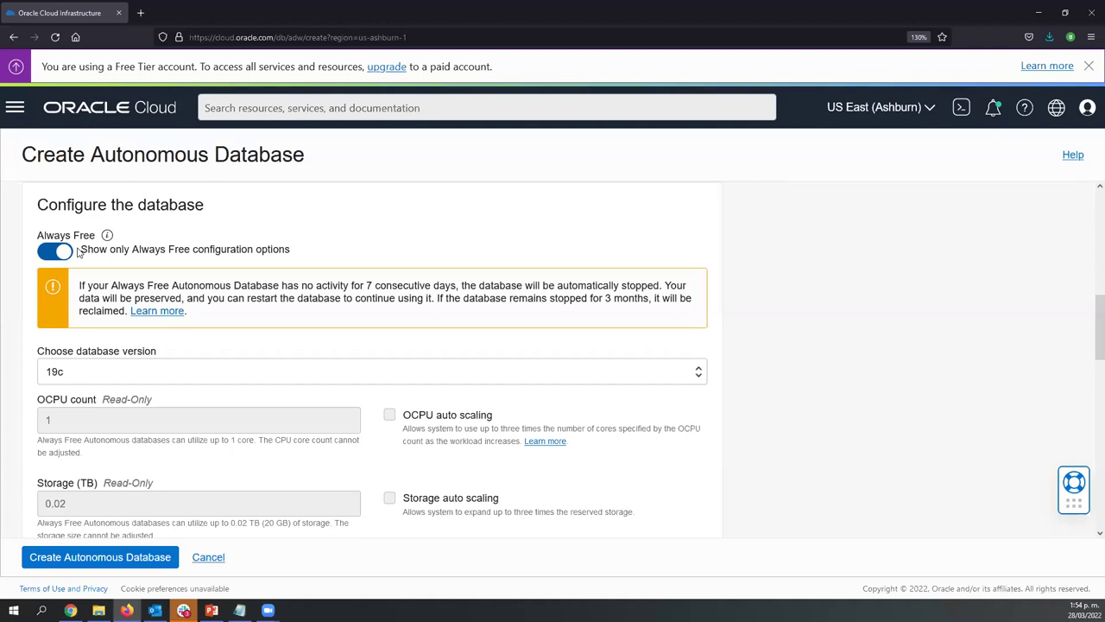
click(47, 252)
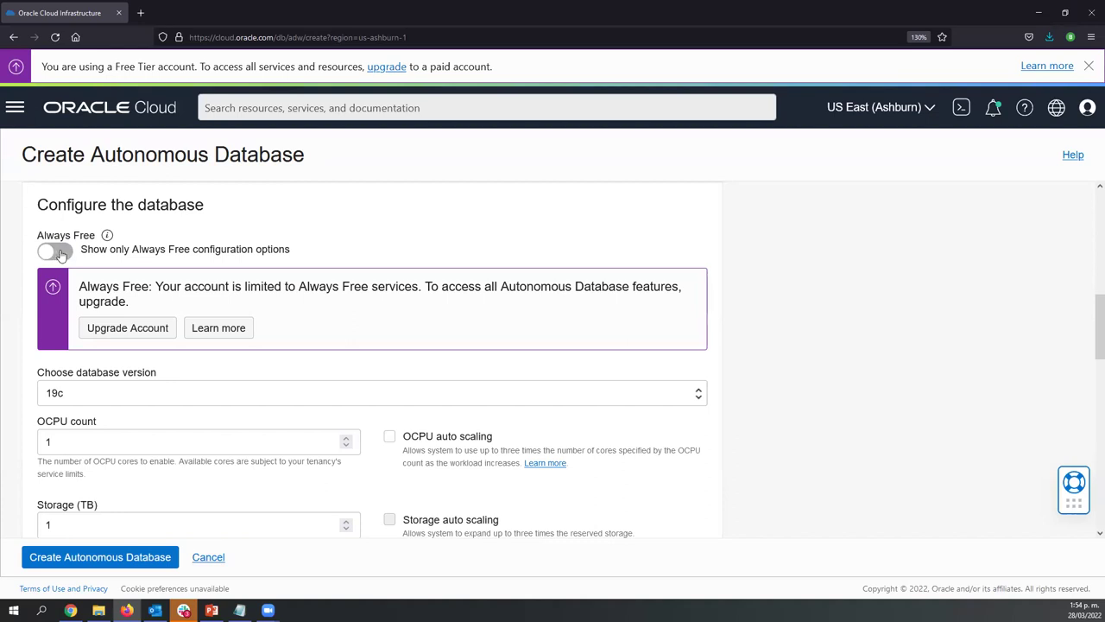
click(48, 254)
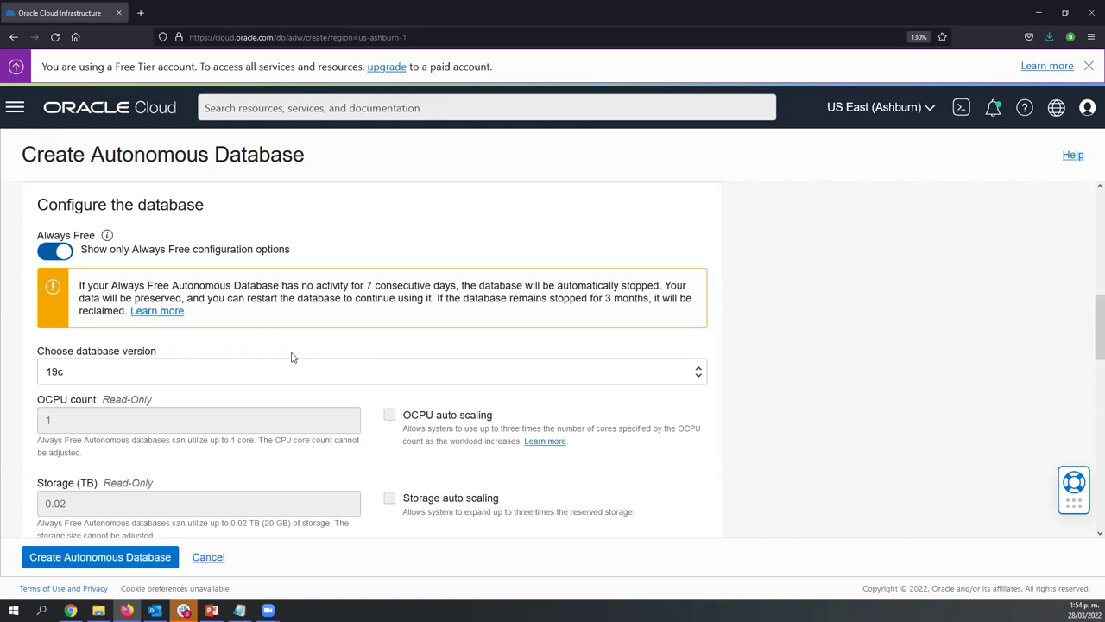
scroll(292, 356, down, 1)
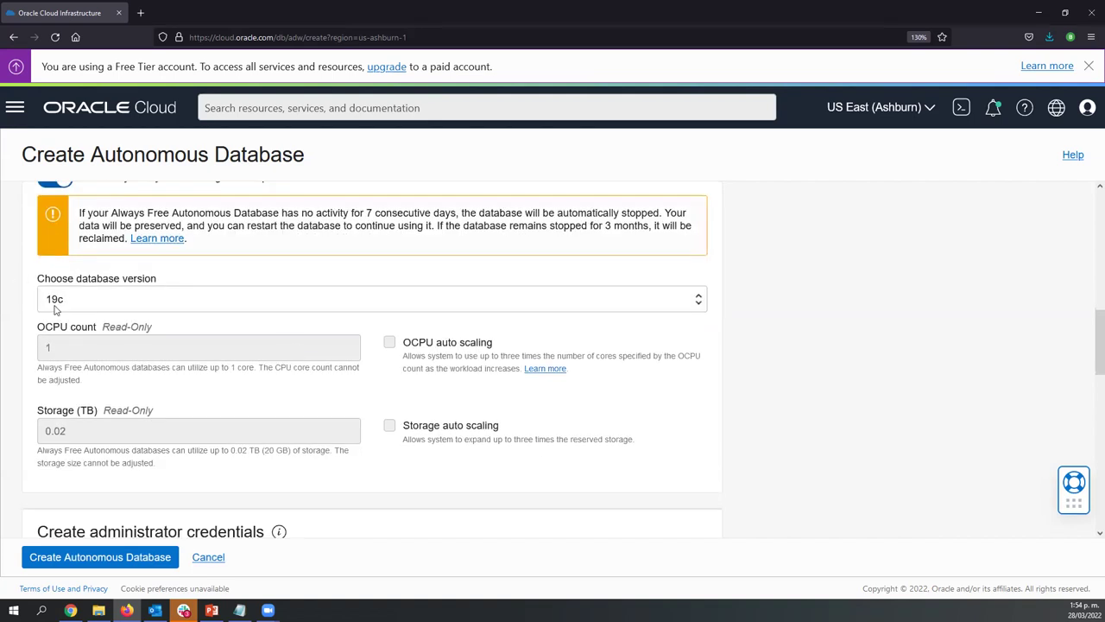
click(64, 350)
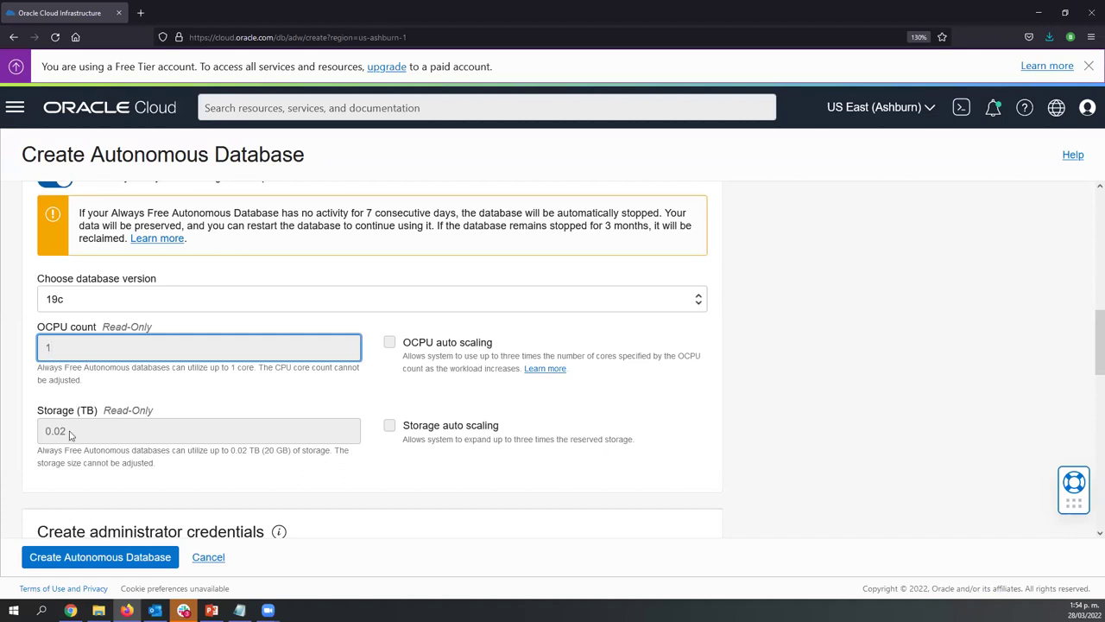
click(17, 401)
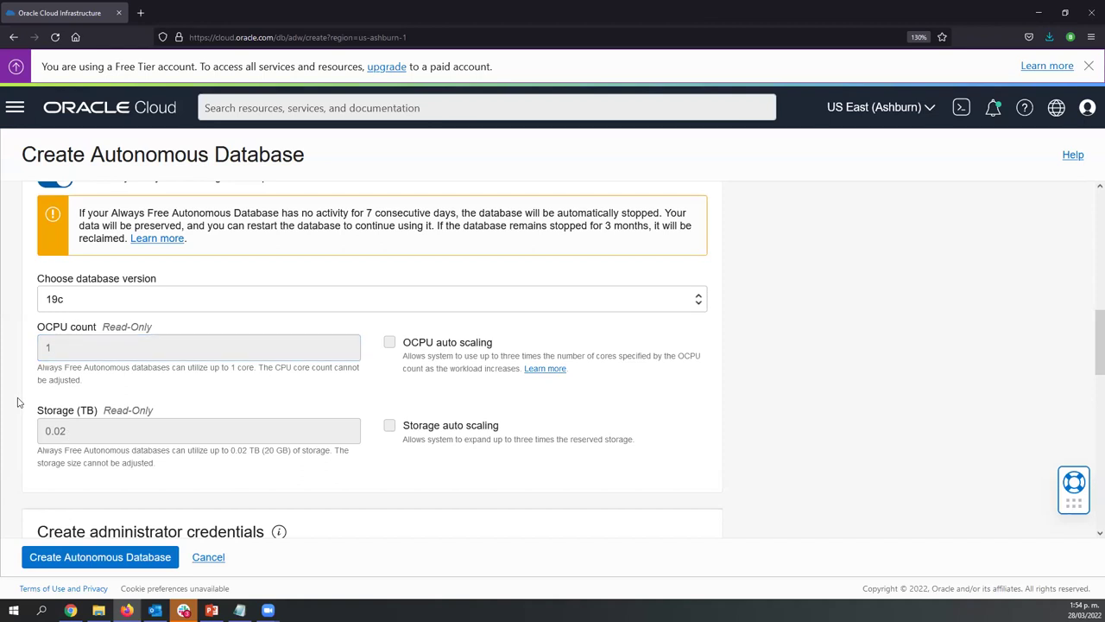
scroll(17, 402, up, 3)
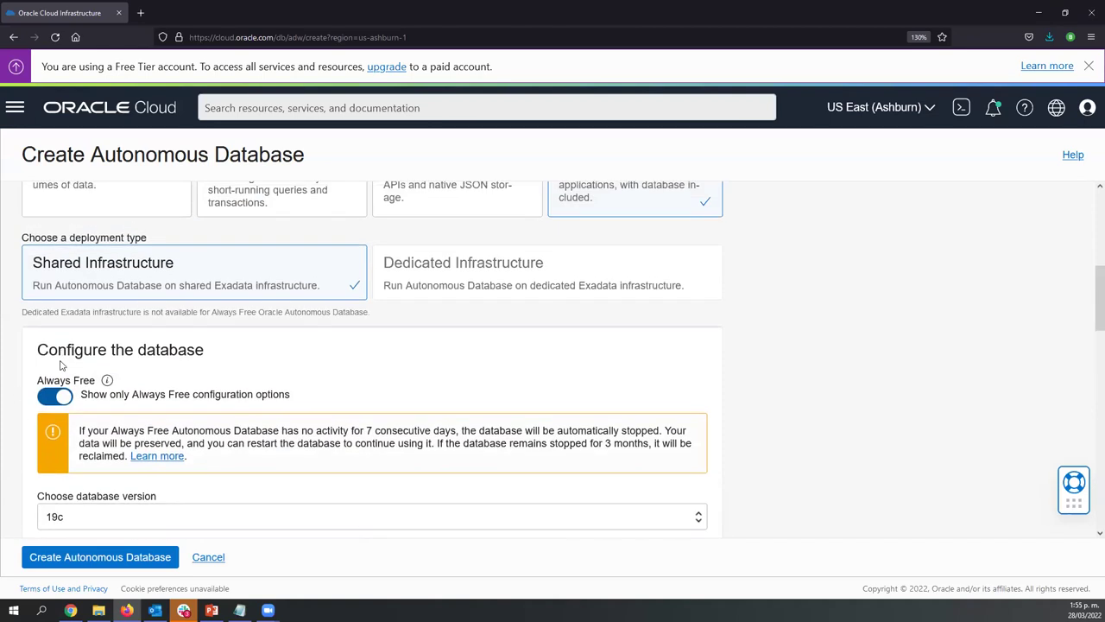
scroll(60, 378, down, 1)
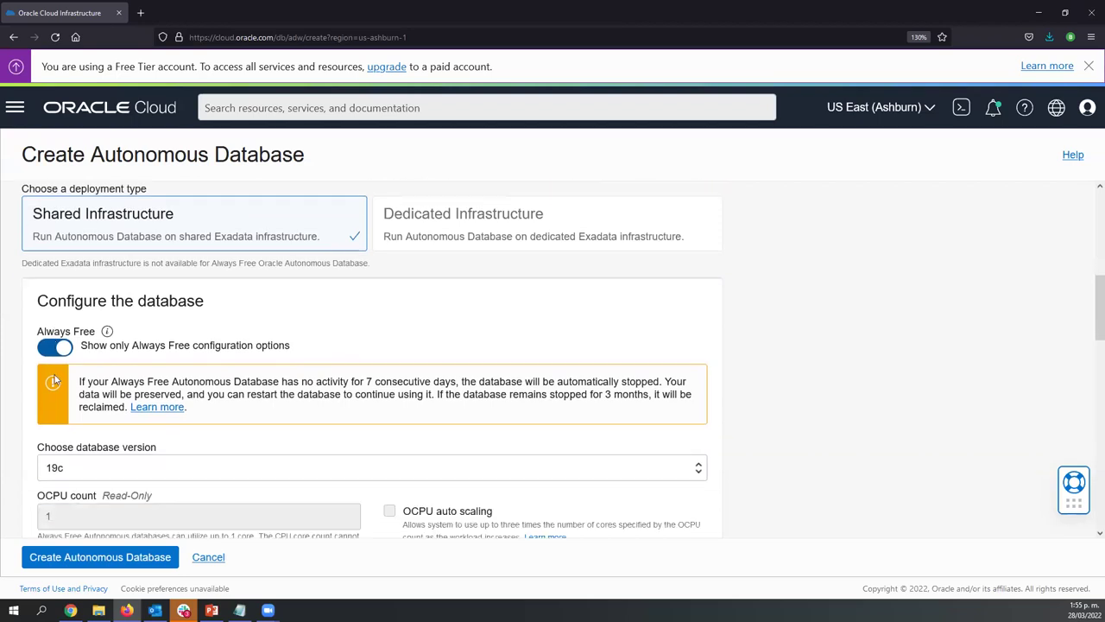
Switch off Always Free and set the OCPU count to 3
click(50, 323)
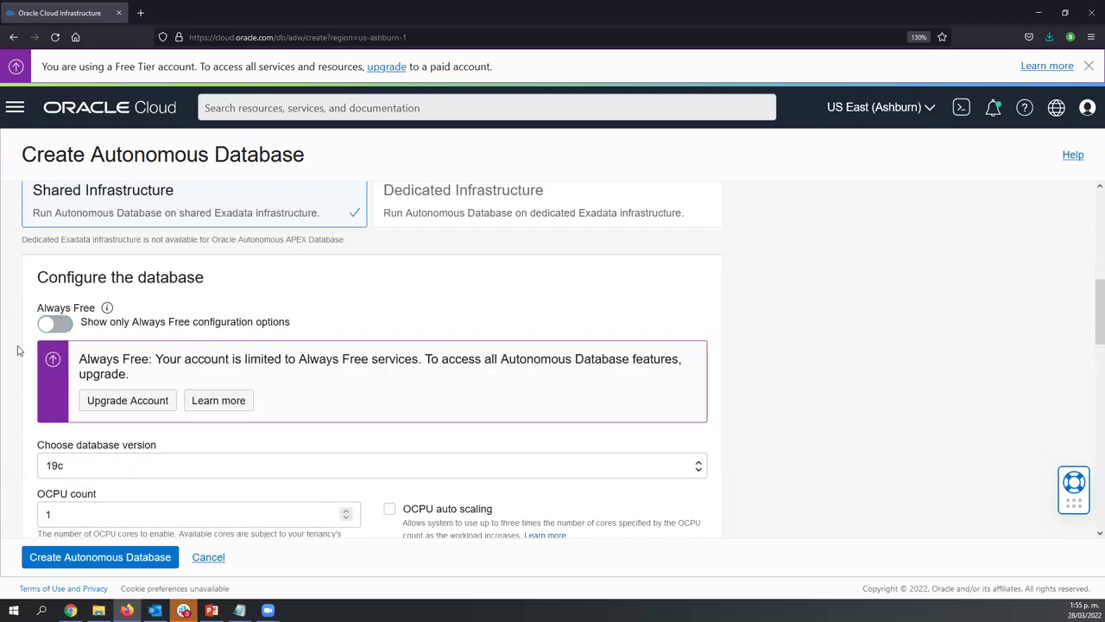
scroll(32, 345, down, 2)
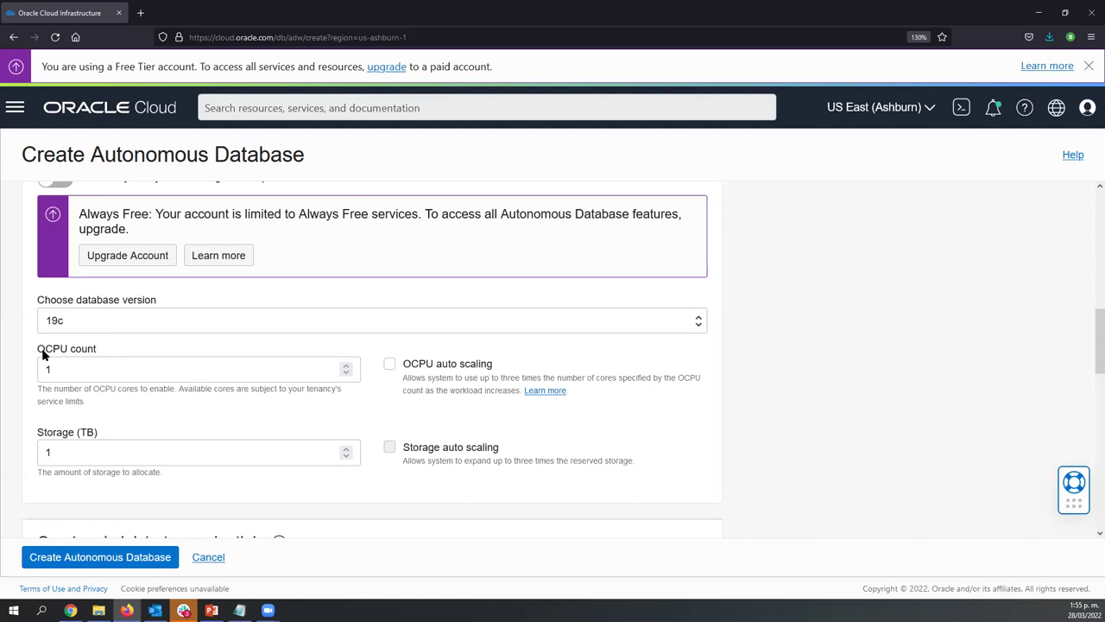
click(64, 365)
key(BackSpace)
text(3)
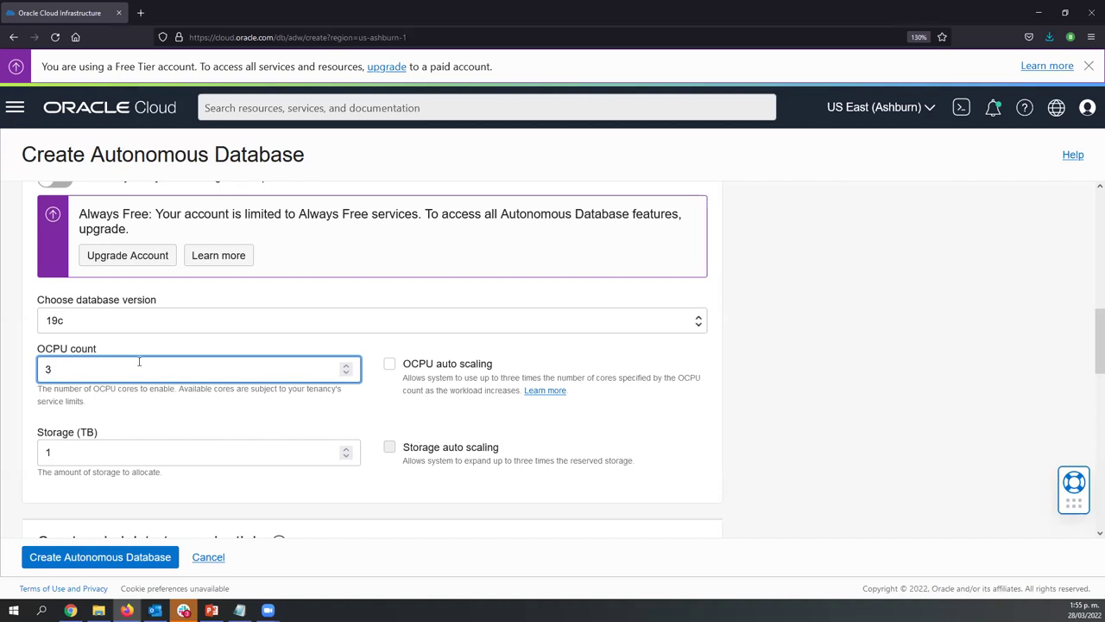
click(114, 453)
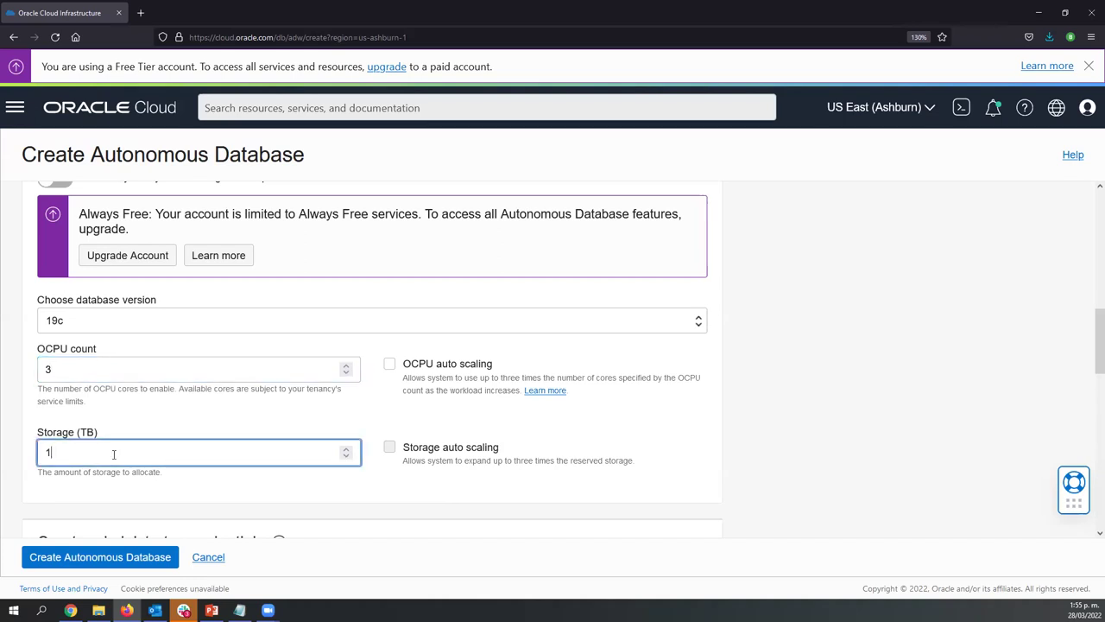
Raise the OCPU count to 5, then turn Always Free back on
click(136, 374)
key(Up)
key(Up)
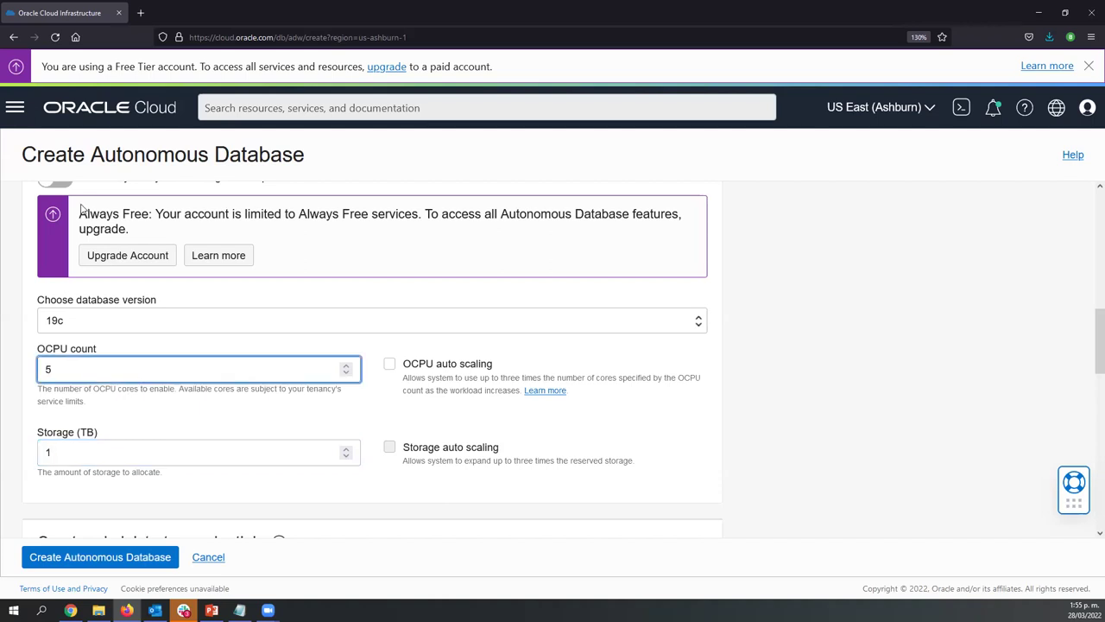
click(10, 263)
scroll(10, 263, up, 1)
scroll(10, 264, up, 5)
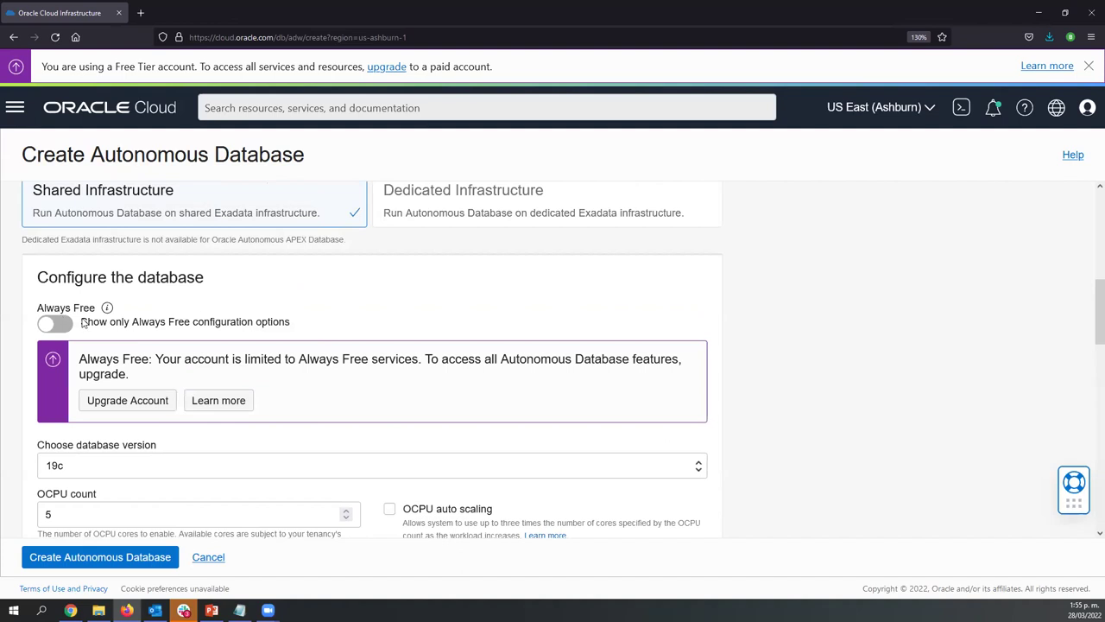
click(61, 321)
Paste the ADMIN password into both the password and confirm password fields
scroll(173, 303, down, 1)
scroll(172, 303, down, 1)
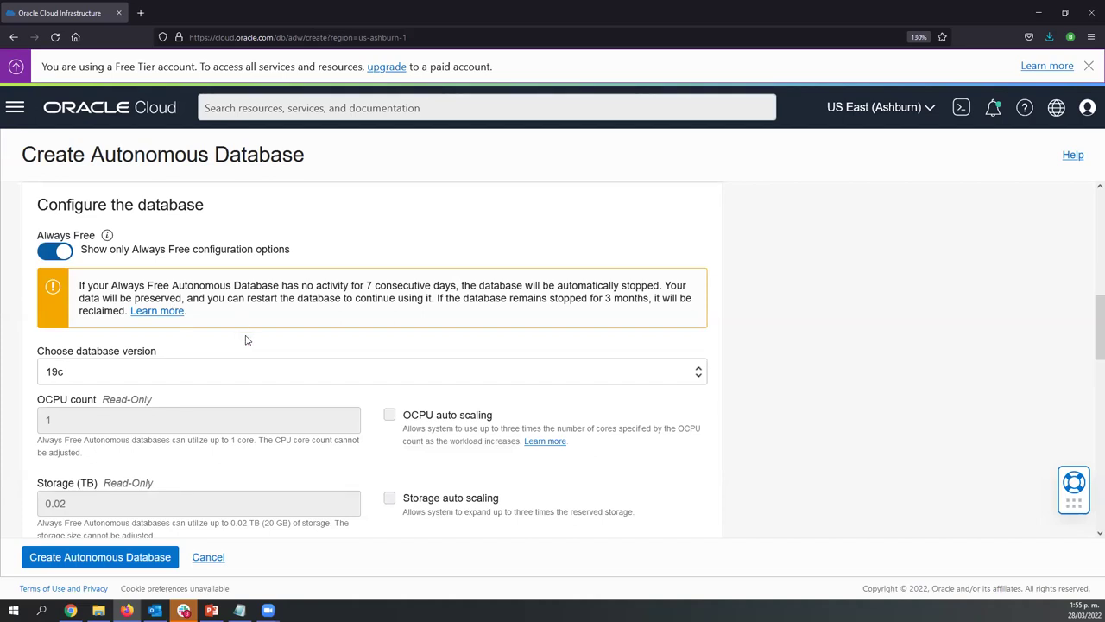
scroll(245, 340, down, 5)
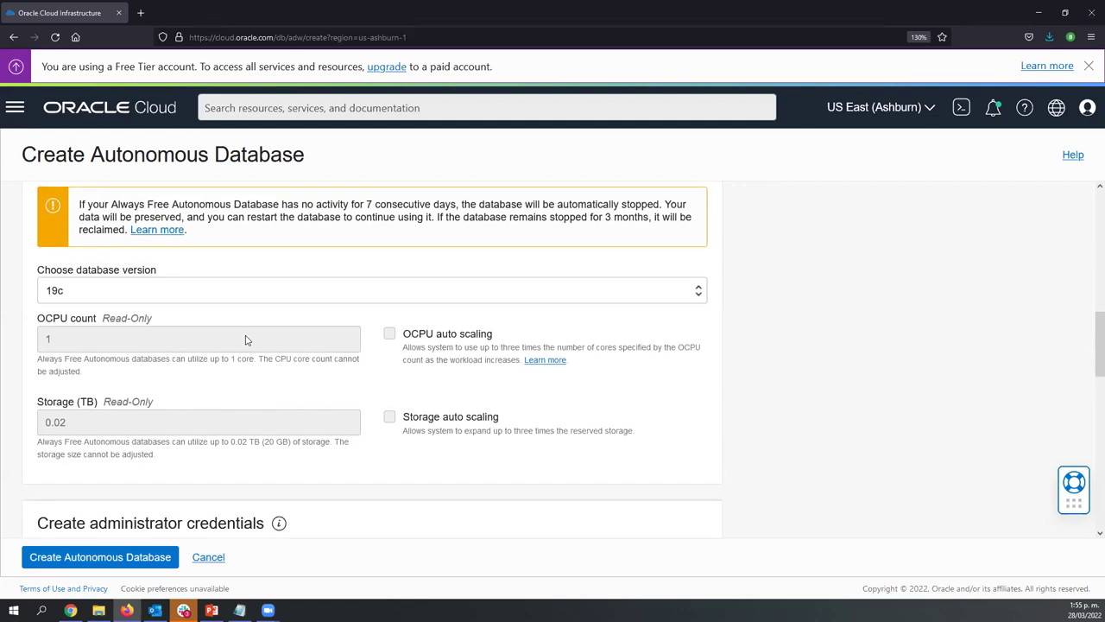
scroll(245, 340, down, 1)
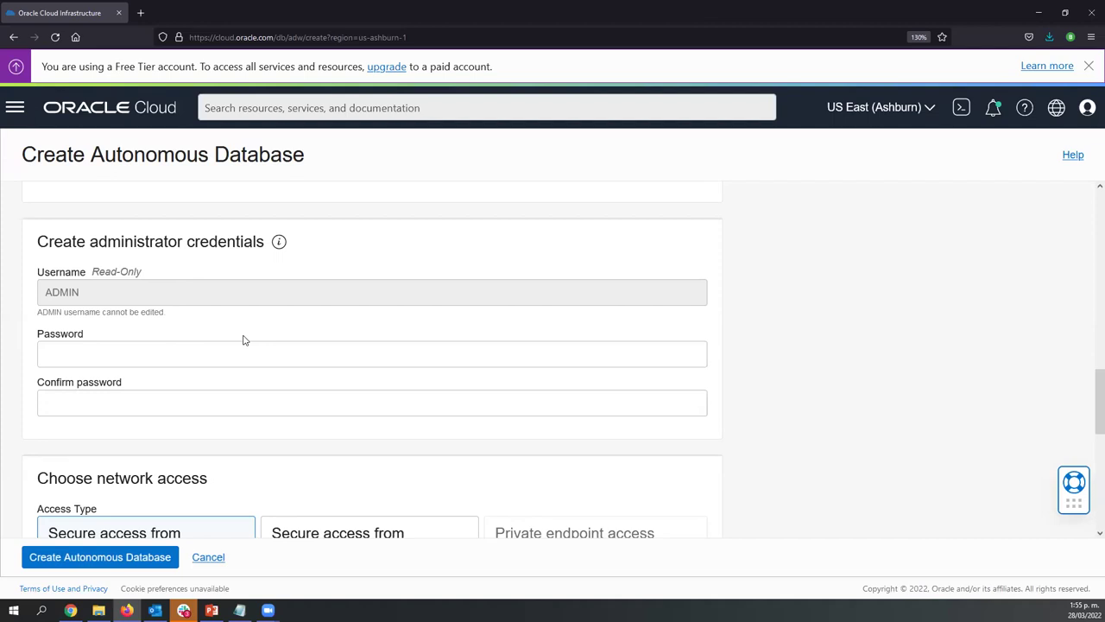
click(87, 360)
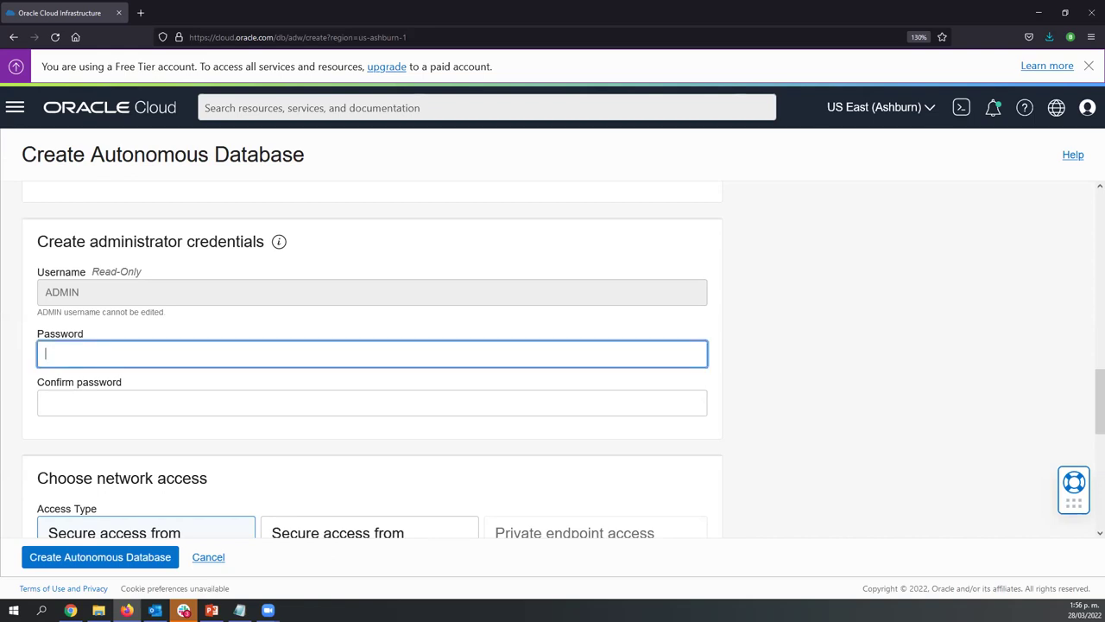
key(alt+Tab)
key(alt+Tab)
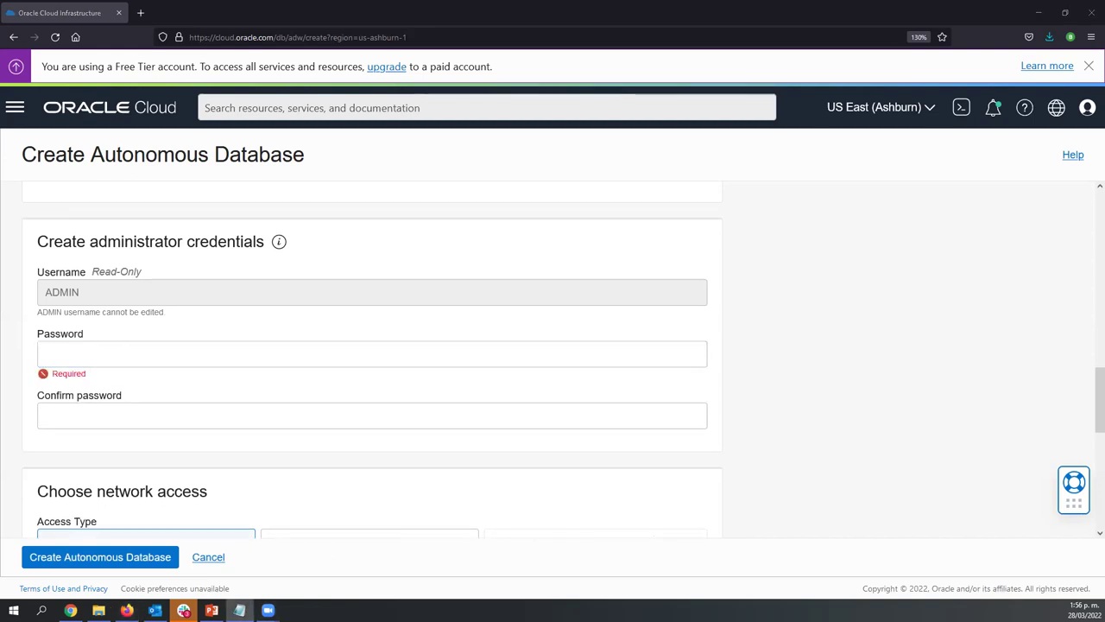
key(alt+Tab)
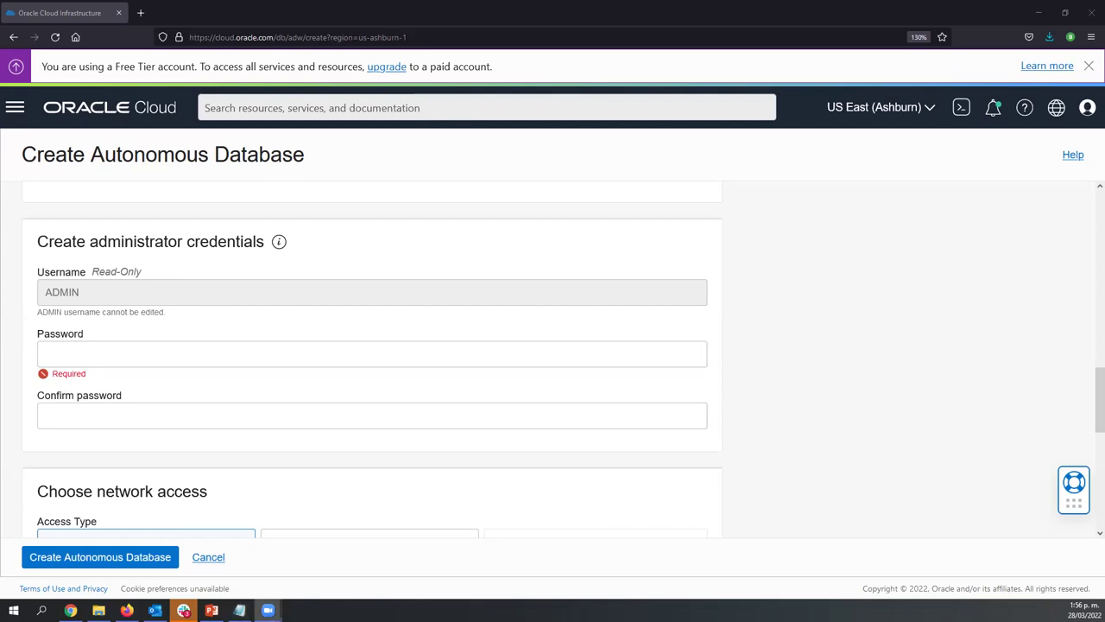
key(alt+Tab)
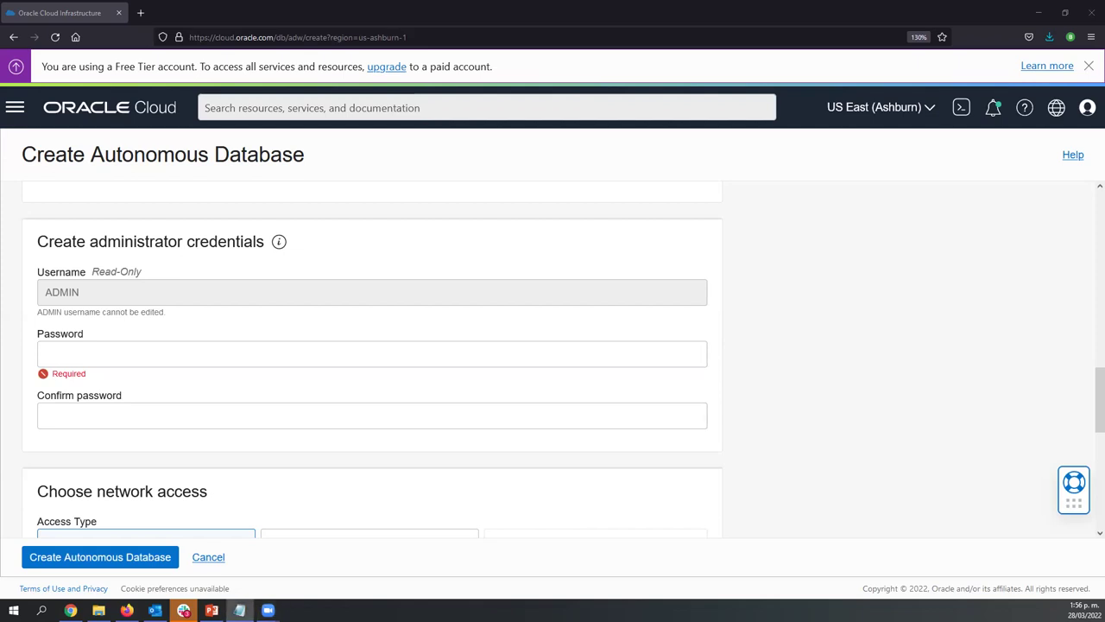
click(123, 355)
key(ctrl+v)
click(143, 412)
key(ctrl+v)
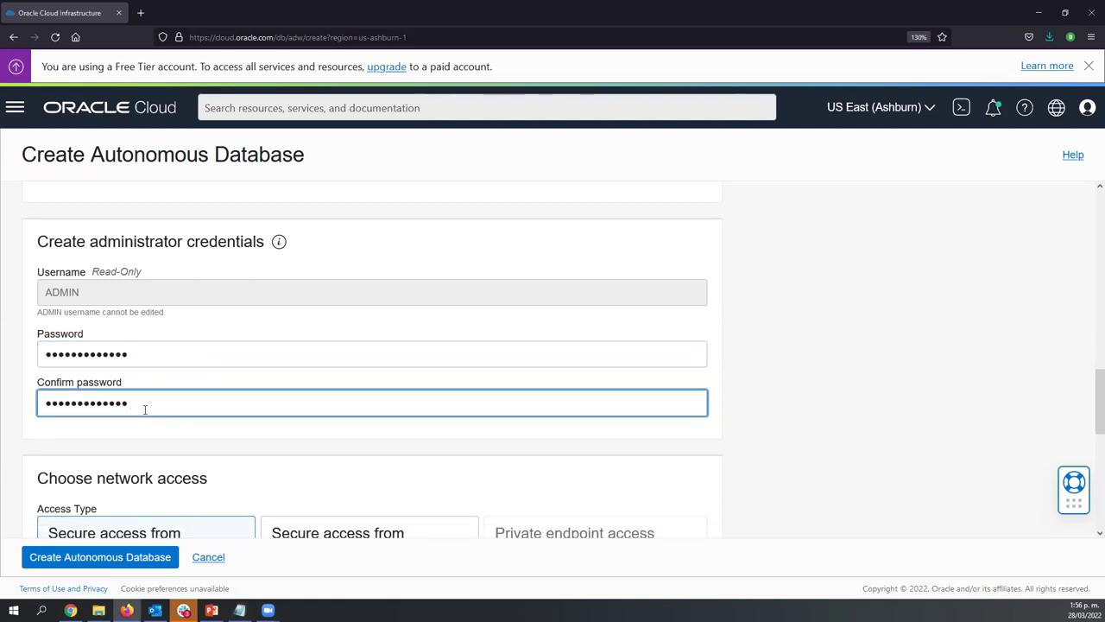
click(206, 427)
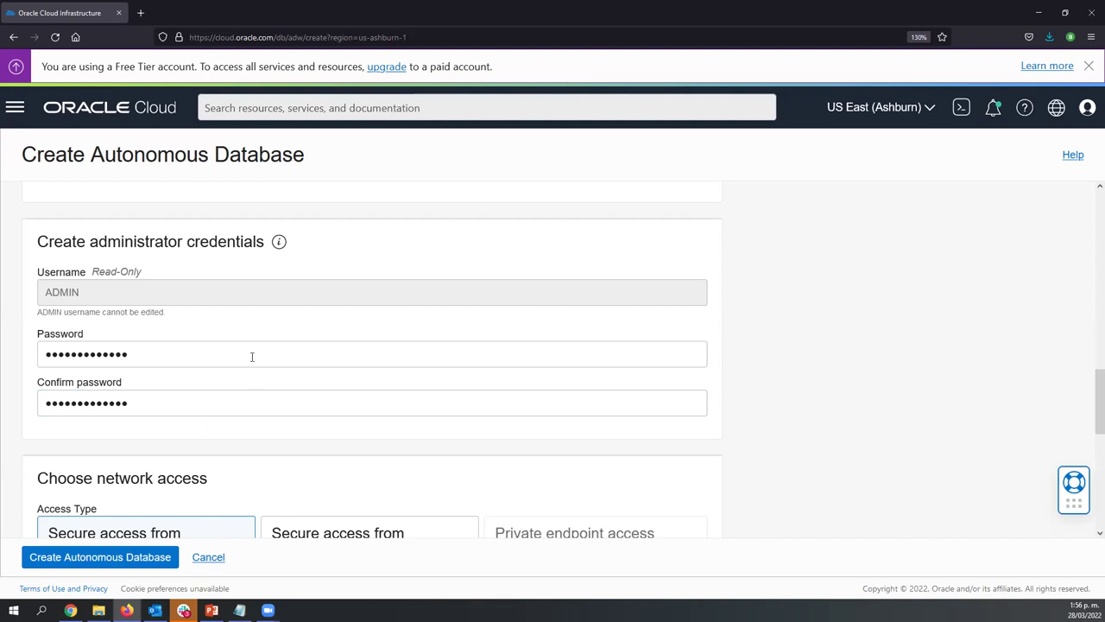
Submit the form to create the Always Free APEX database Data_Days
scroll(252, 356, down, 5)
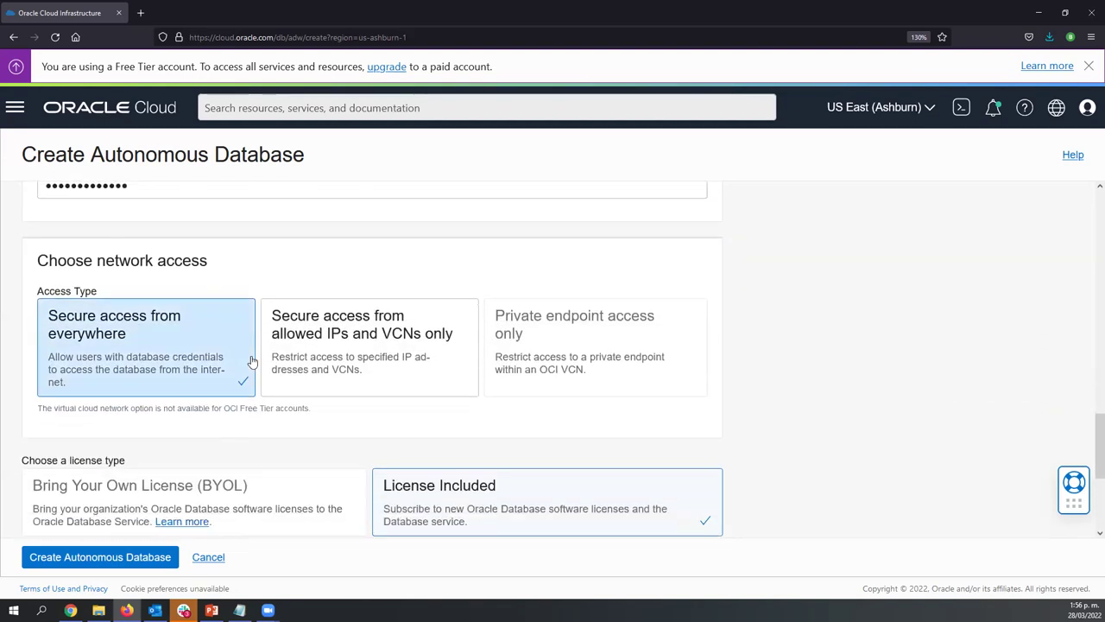
scroll(250, 361, down, 5)
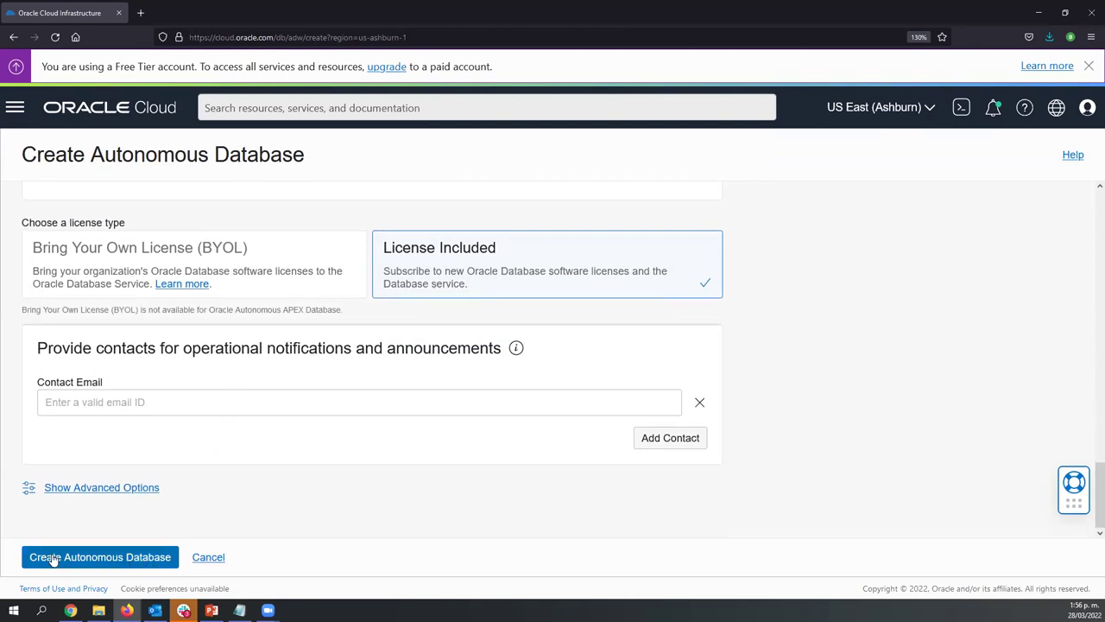
click(122, 562)
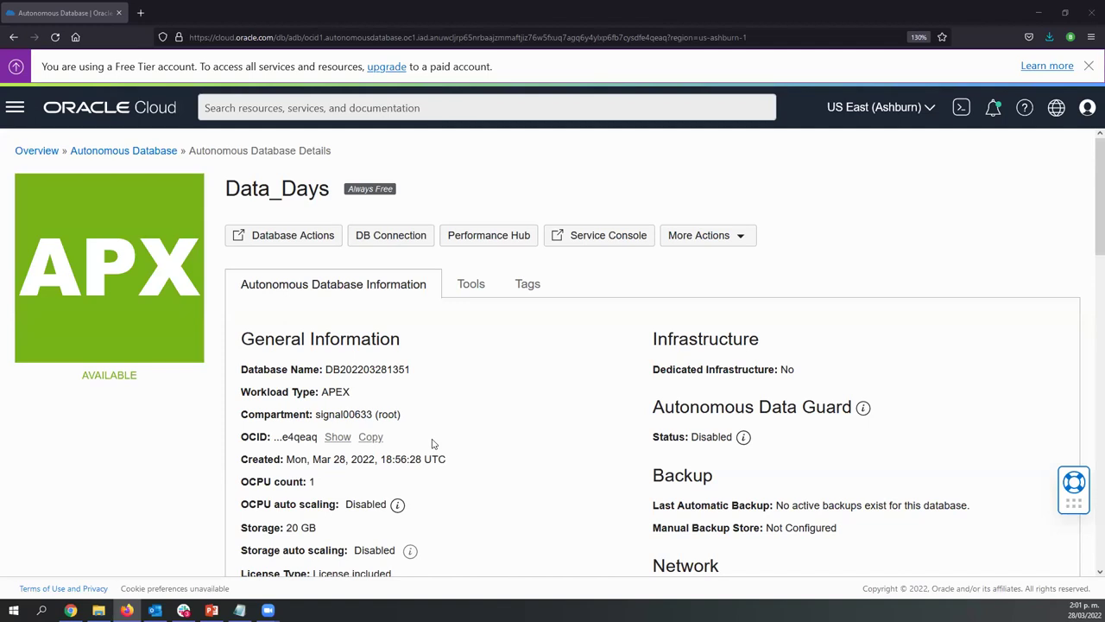
scroll(433, 447, down, 2)
scroll(311, 172, up, 2)
Review the More Actions options like clone, rename and terminate, then close the list
click(746, 242)
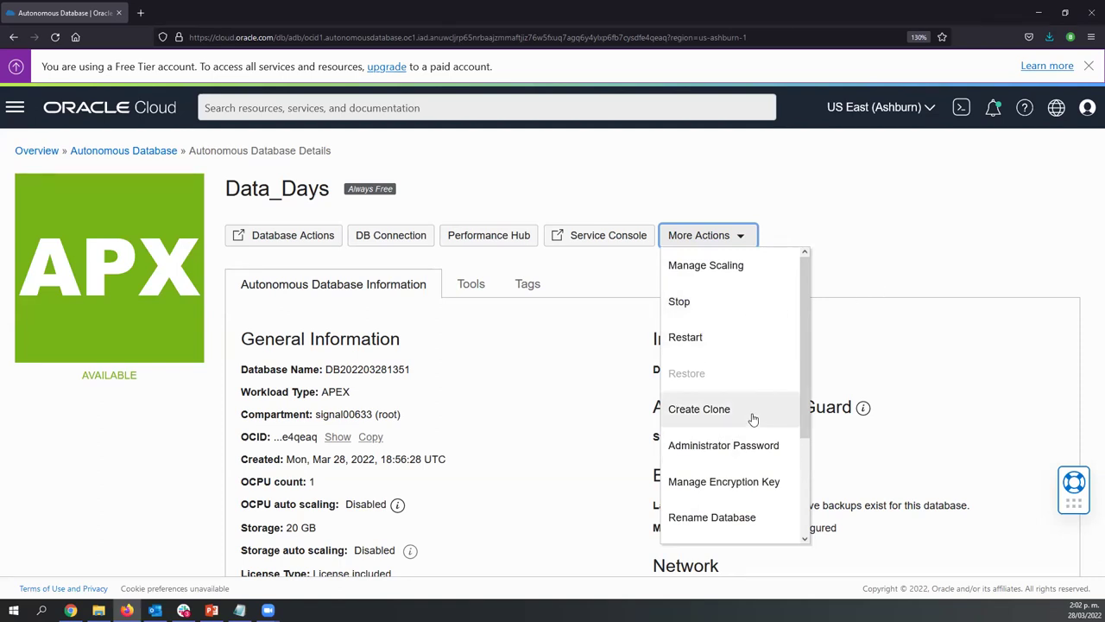
scroll(764, 410, down, 3)
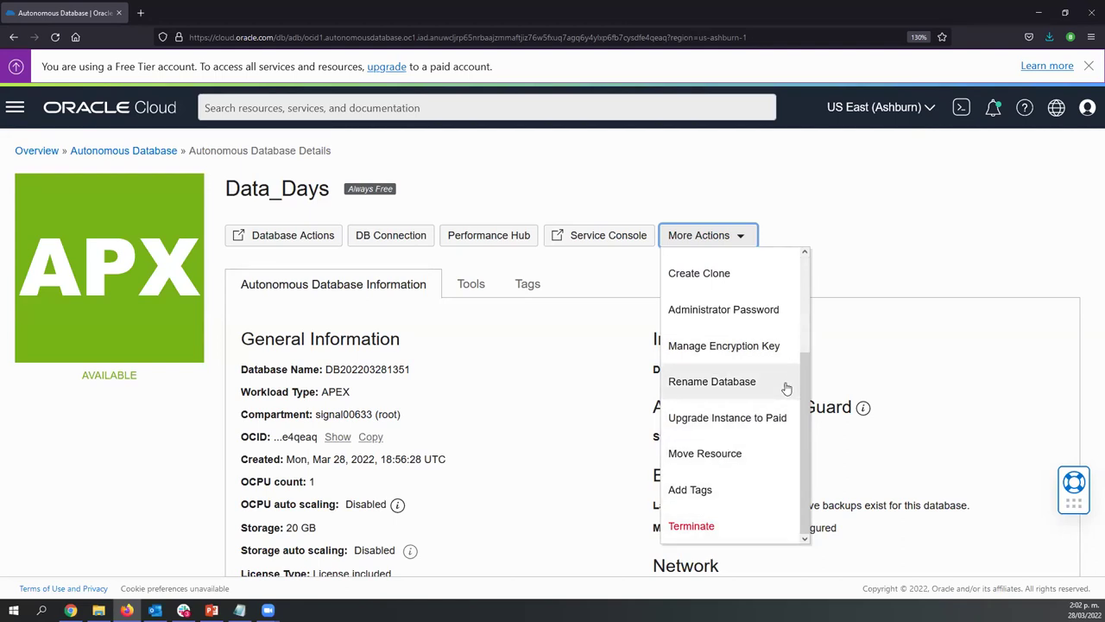
click(870, 251)
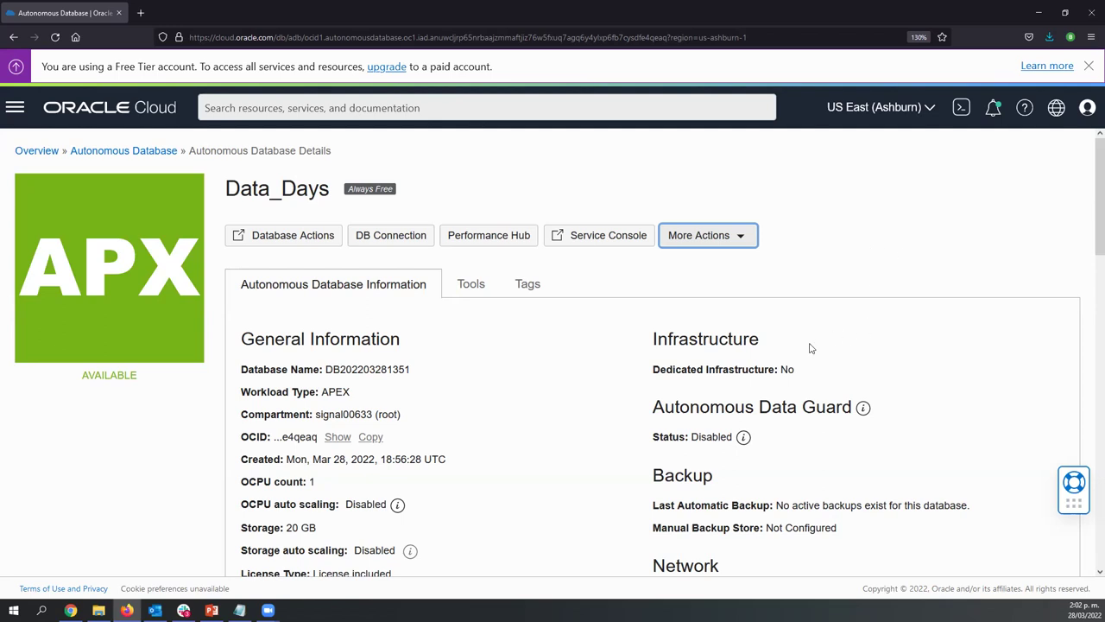
scroll(810, 348, down, 3)
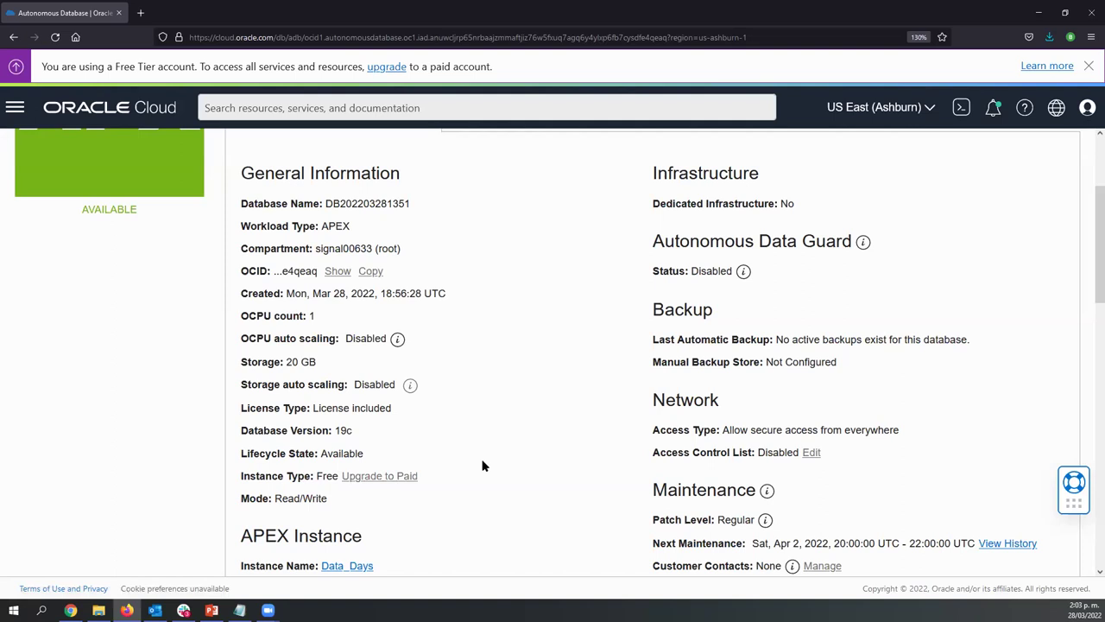
scroll(545, 446, down, 2)
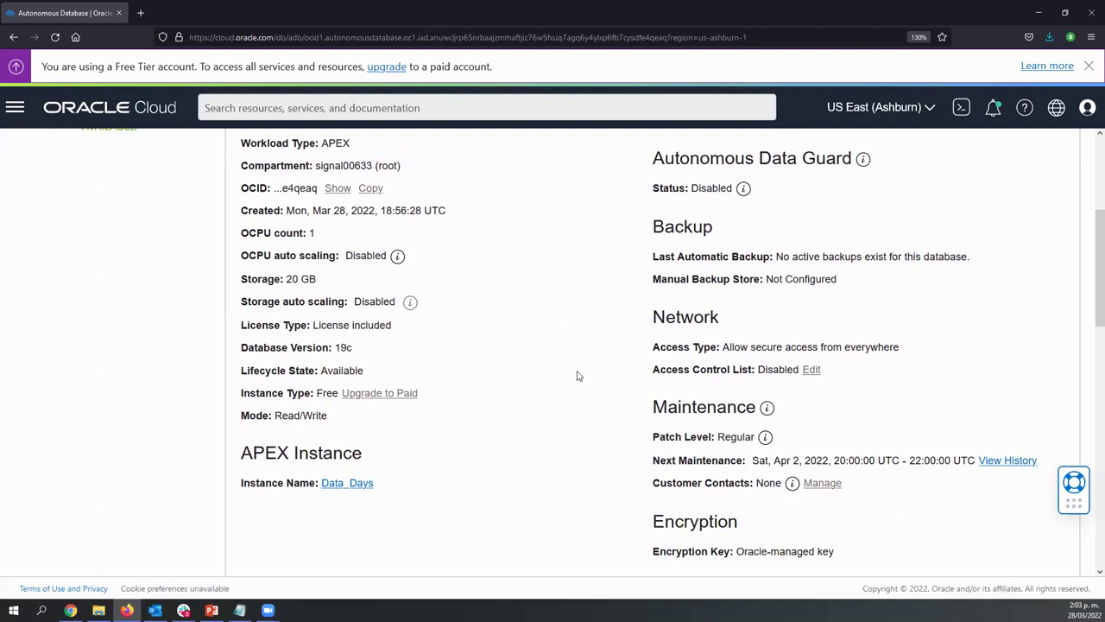
scroll(579, 376, down, 5)
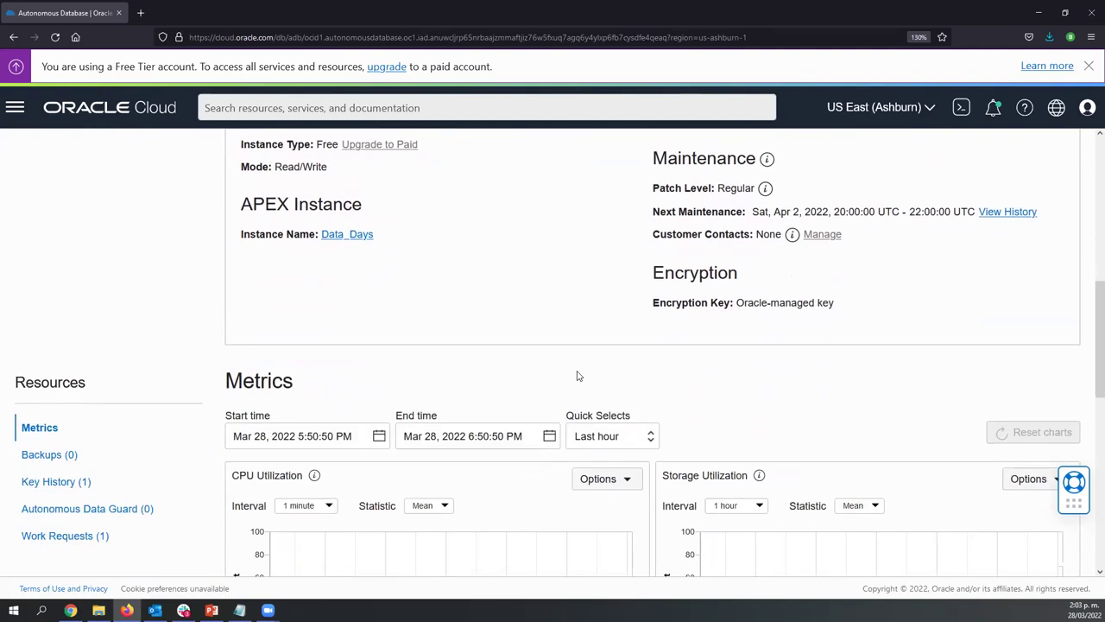
scroll(579, 375, down, 2)
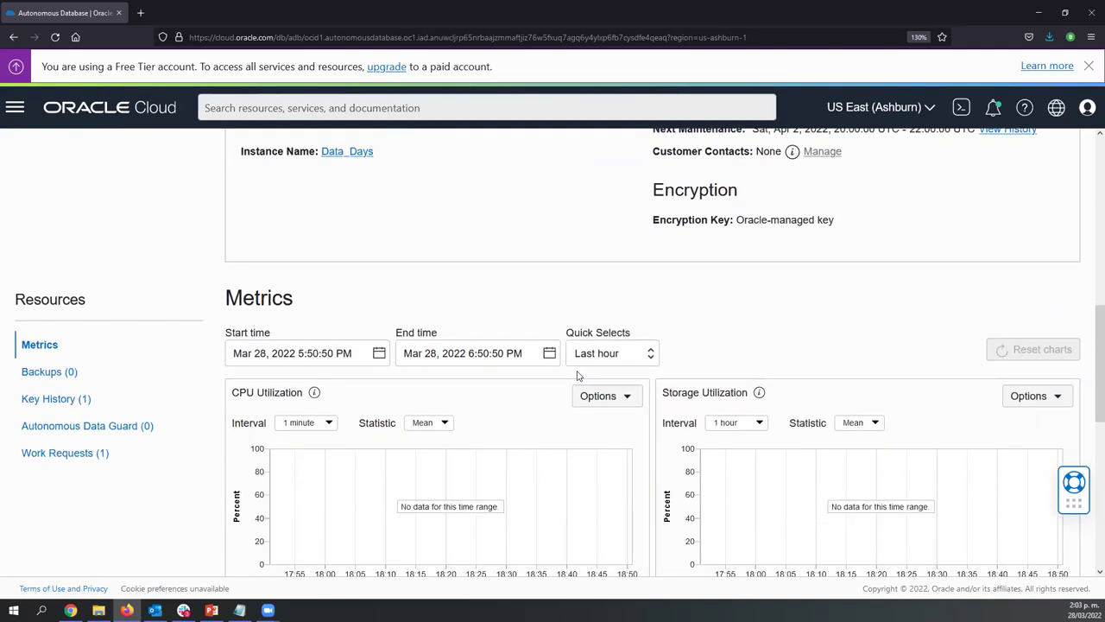
scroll(579, 376, down, 5)
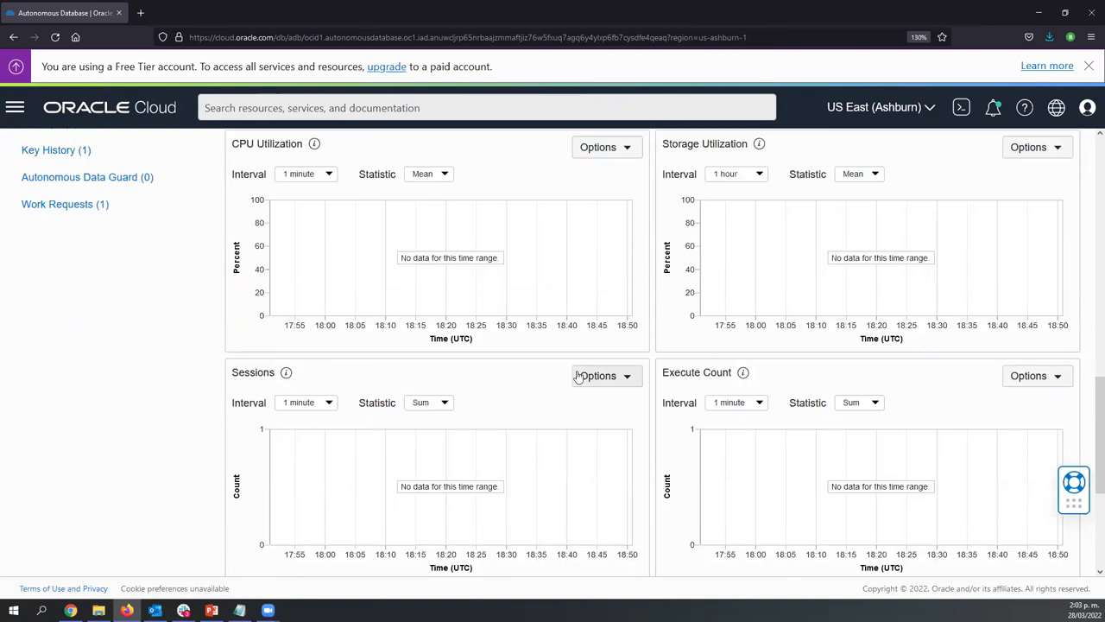
scroll(579, 375, up, 12)
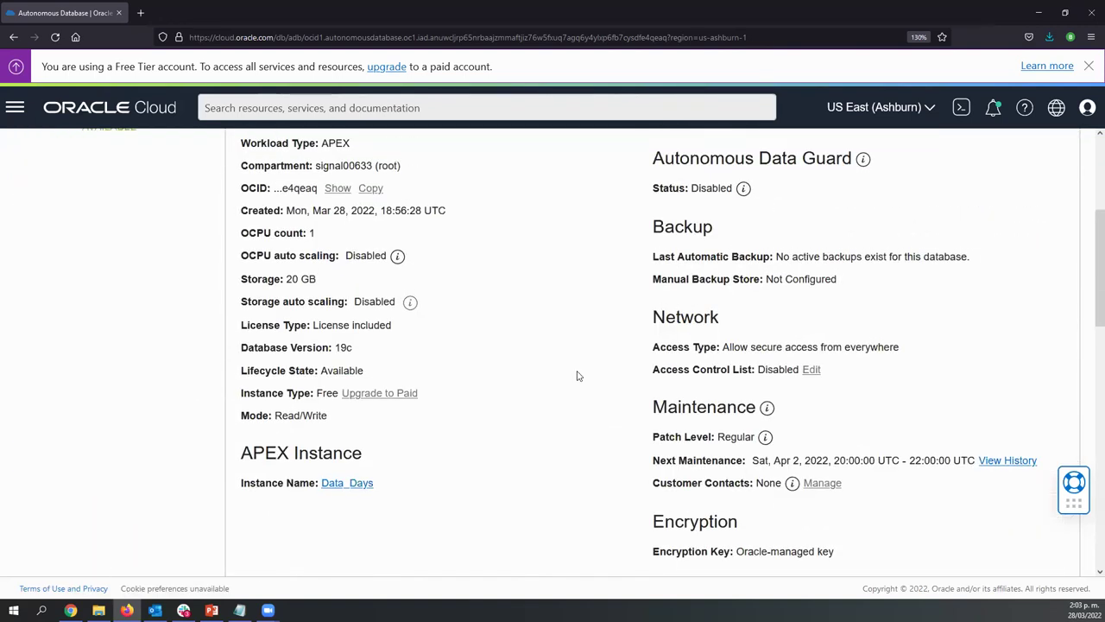
scroll(578, 376, down, 18)
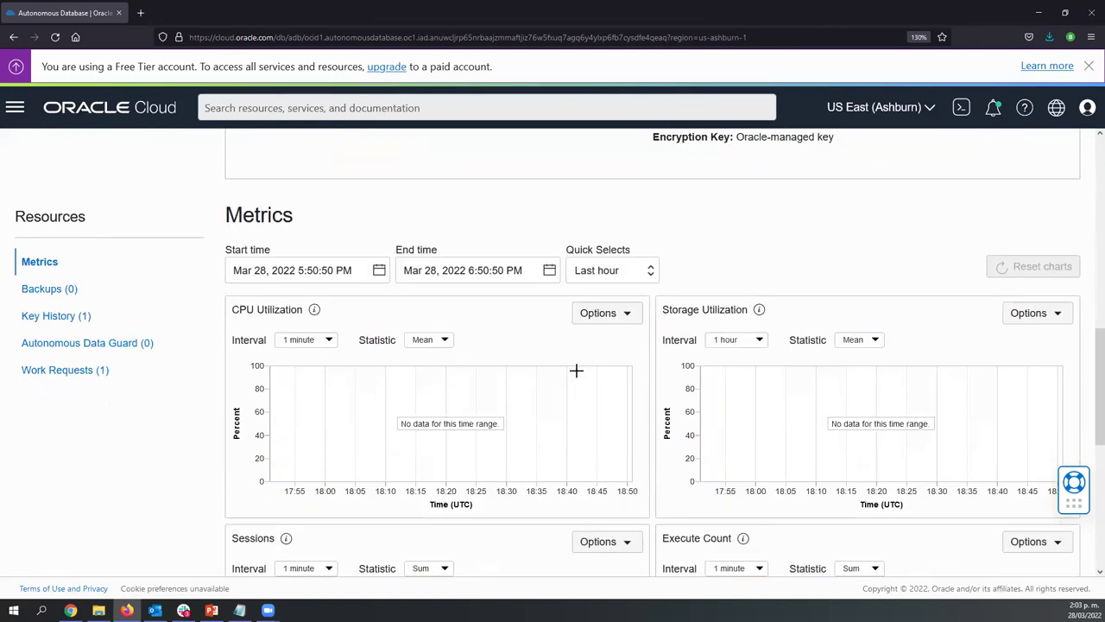
scroll(577, 370, down, 2)
scroll(578, 375, up, 18)
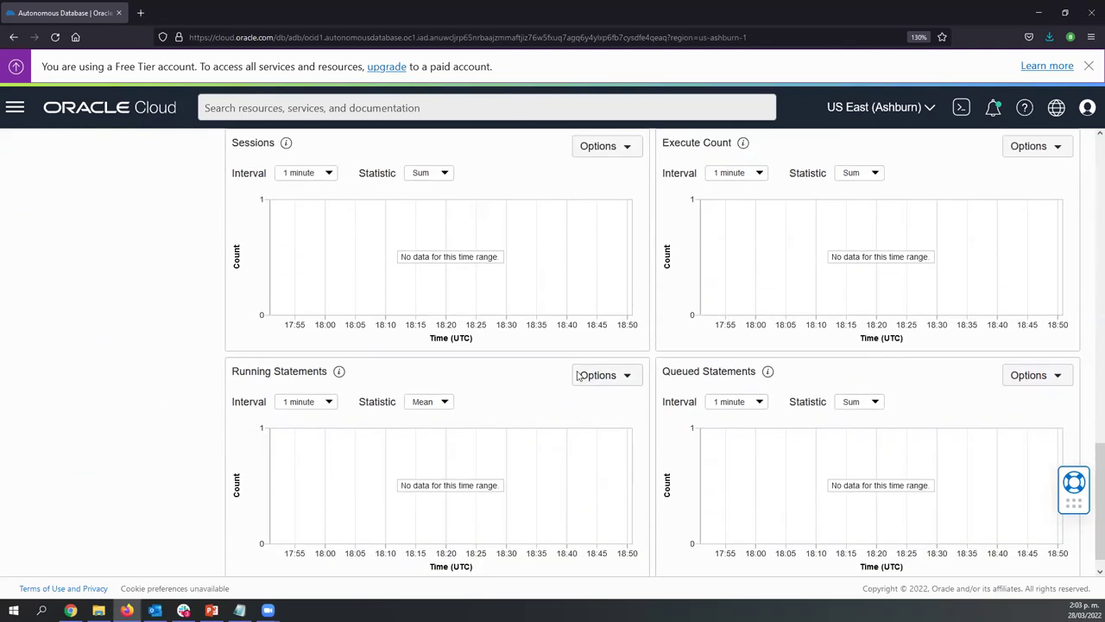
scroll(578, 375, up, 5)
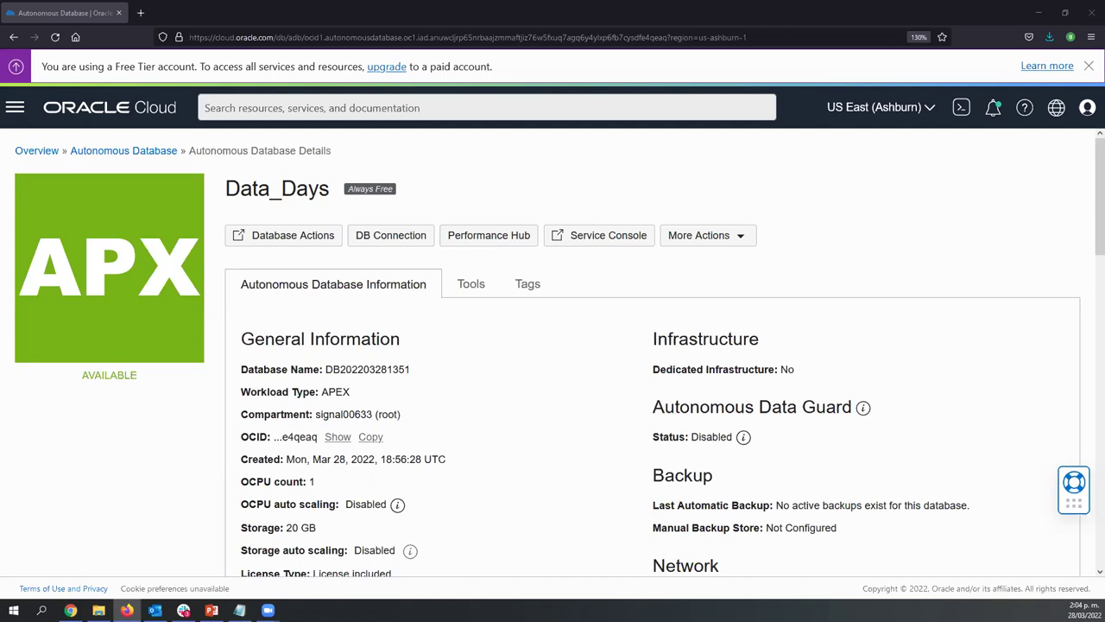
key(alt+Tab)
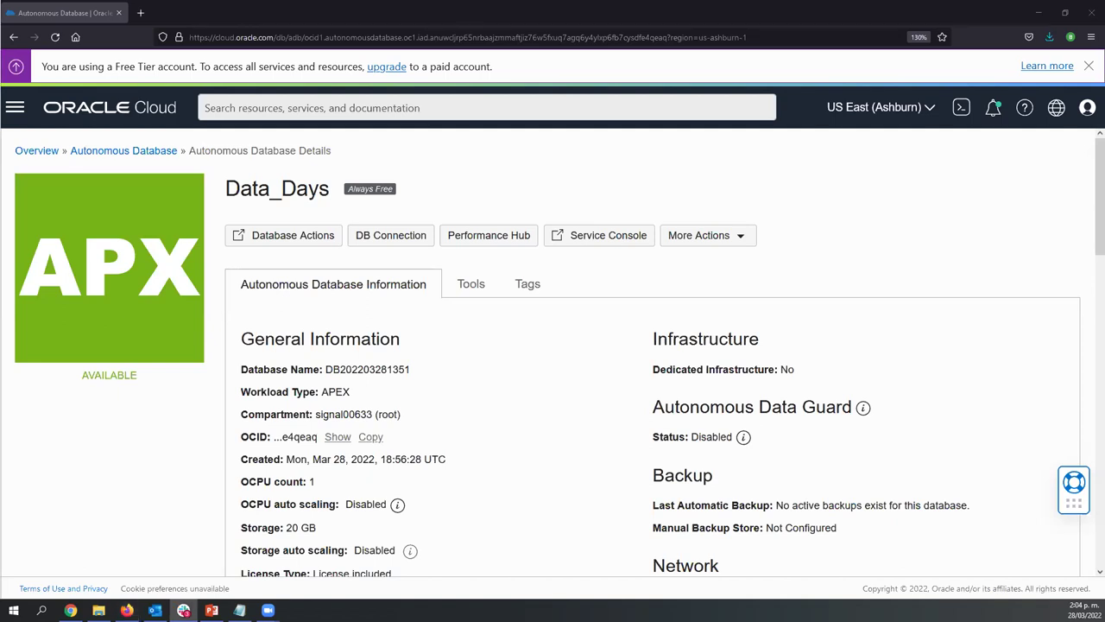
key(alt+Tab)
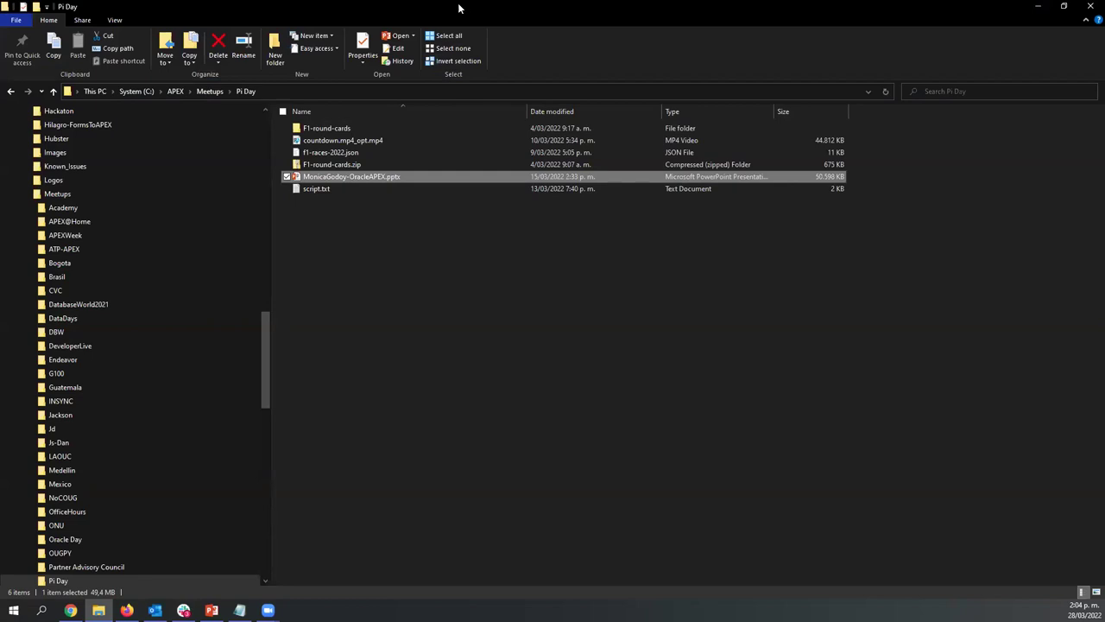
key(alt+Tab)
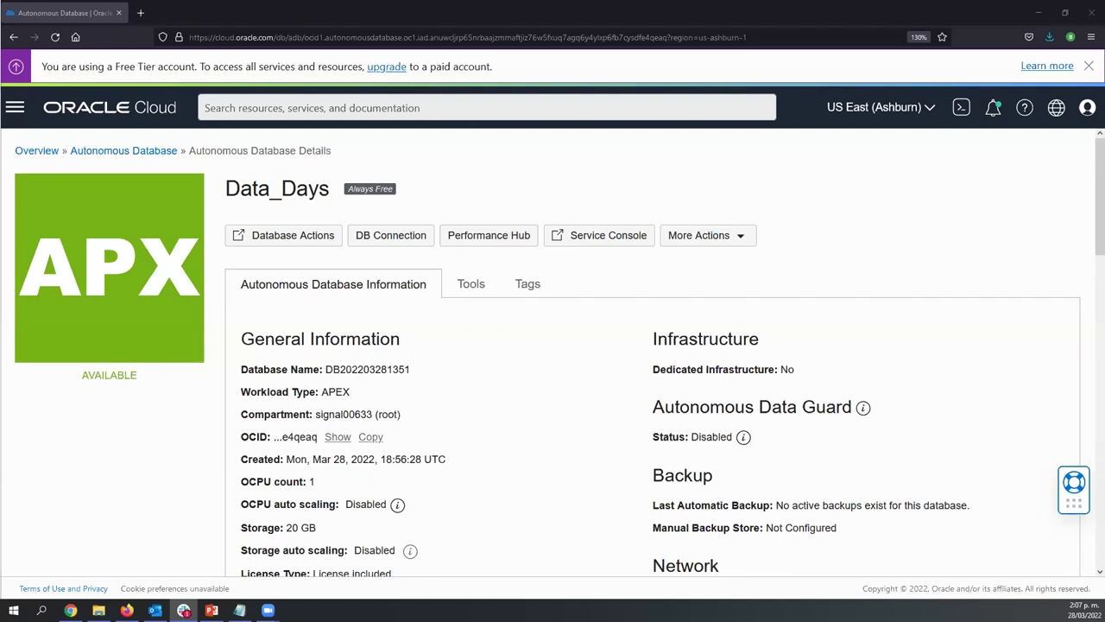
In a new tab, go to apex.oracle.com and open its Tutorials page
click(140, 13)
text(apex)
key(Return)
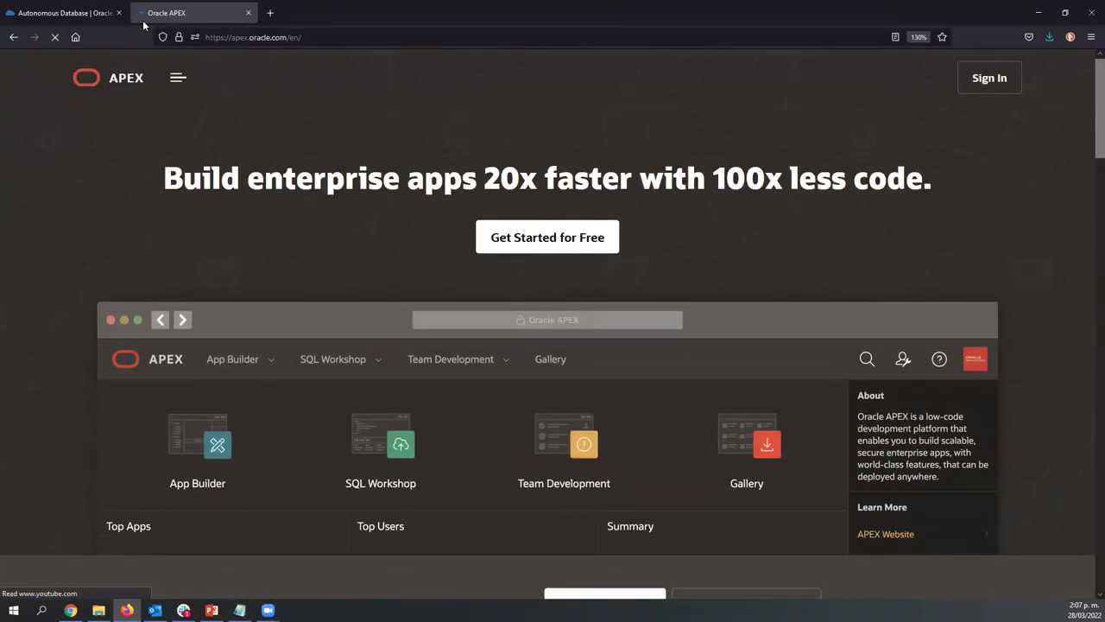
click(176, 82)
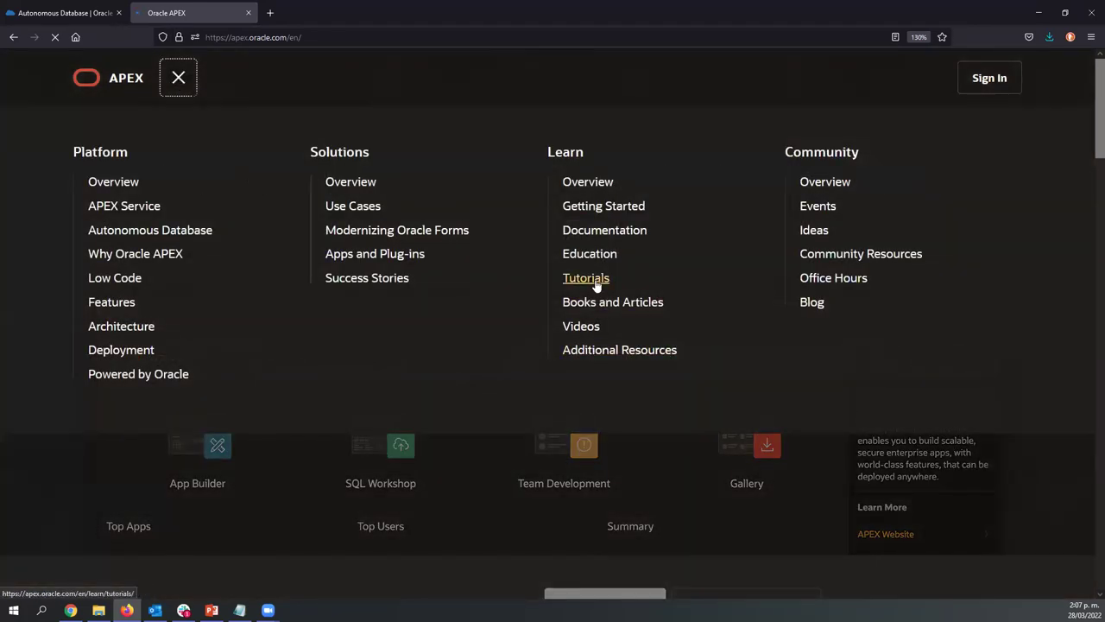
click(595, 279)
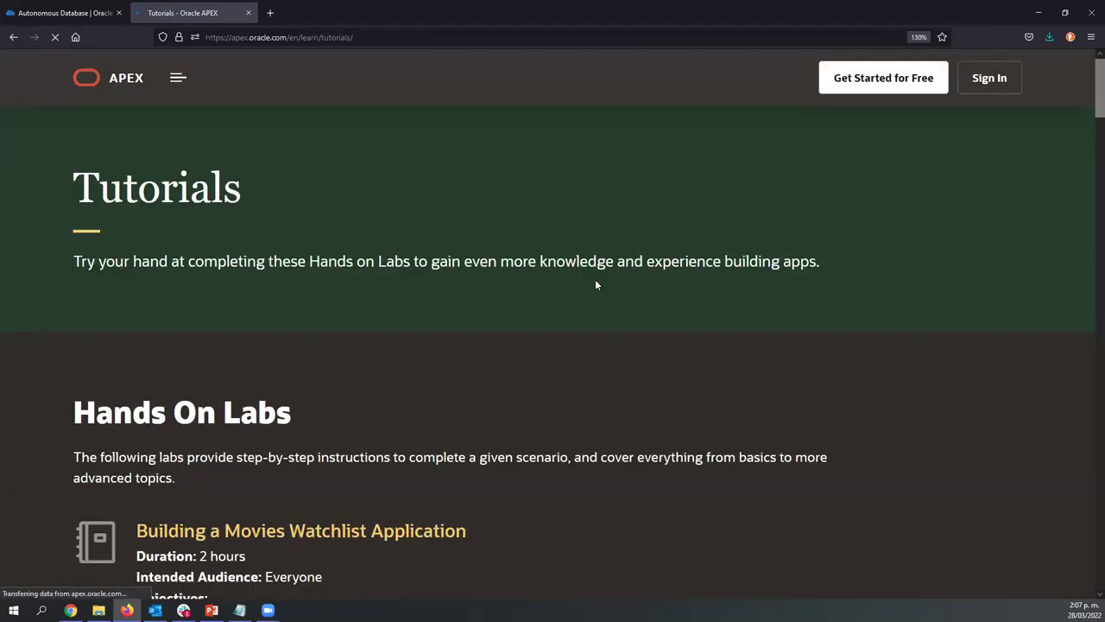
click(360, 37)
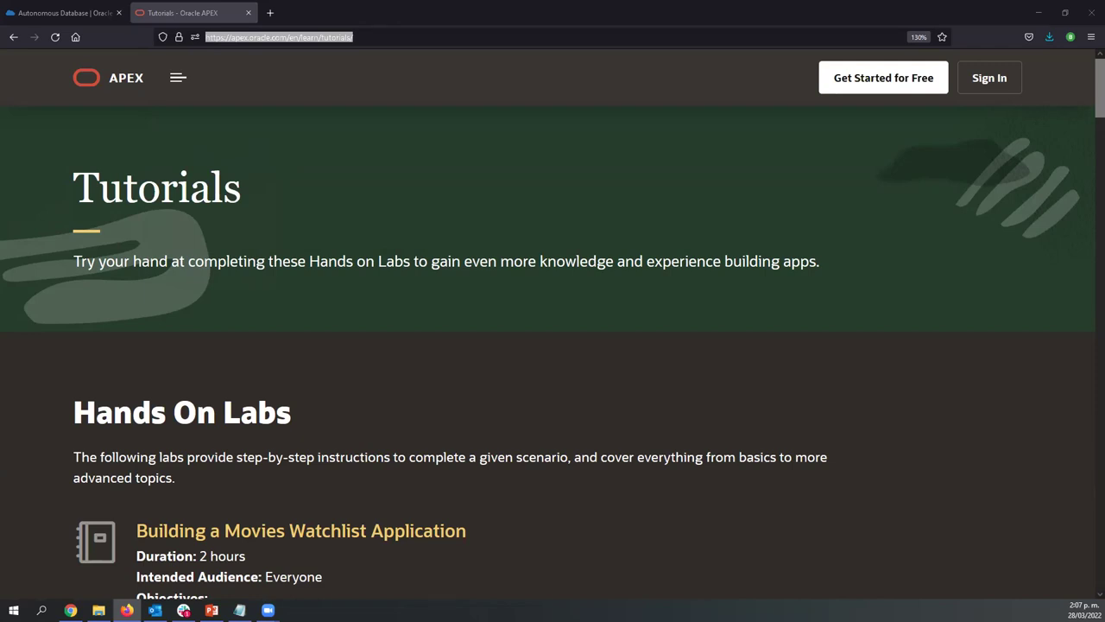
Open the Spreadsheet Lab workshop, then switch back to the Data_Days database tab
scroll(690, 326, down, 4)
scroll(683, 326, down, 5)
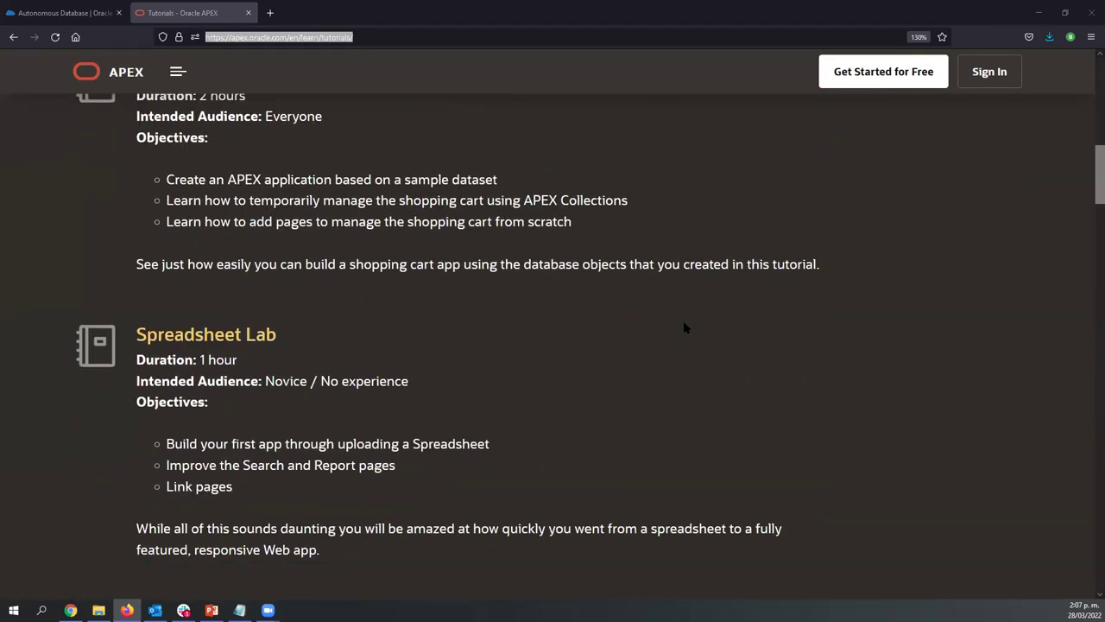
scroll(682, 327, down, 1)
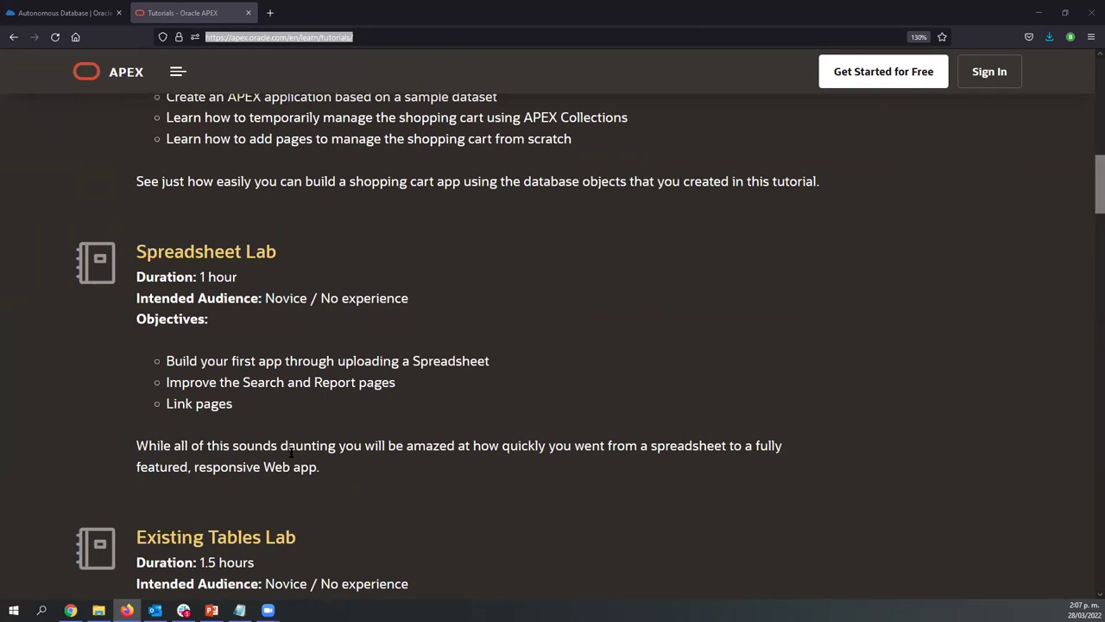
click(201, 259)
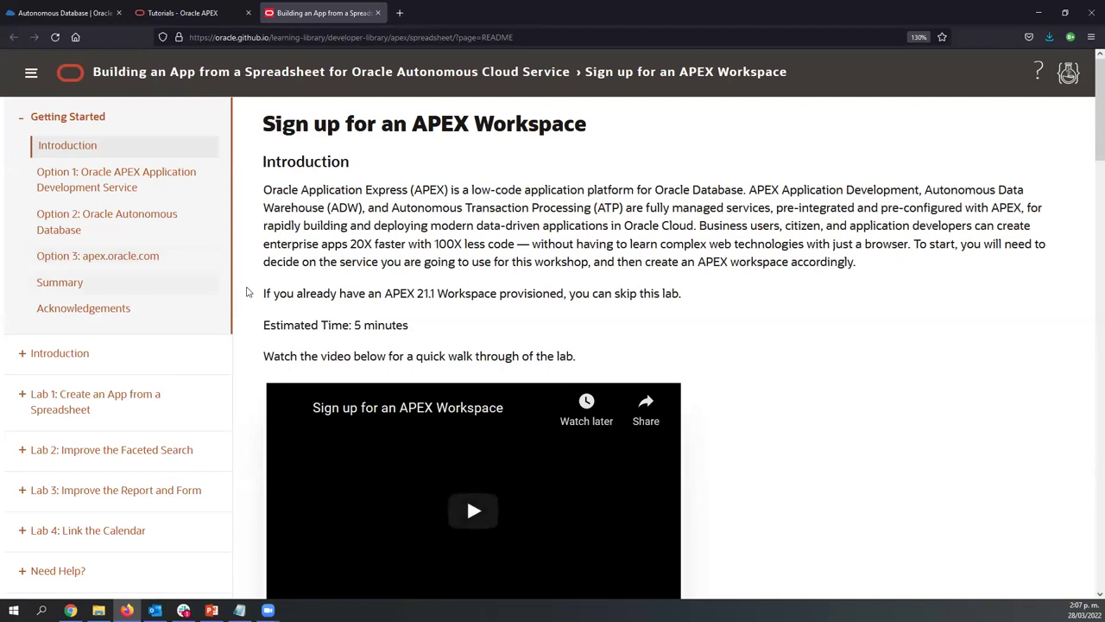
scroll(253, 341, down, 3)
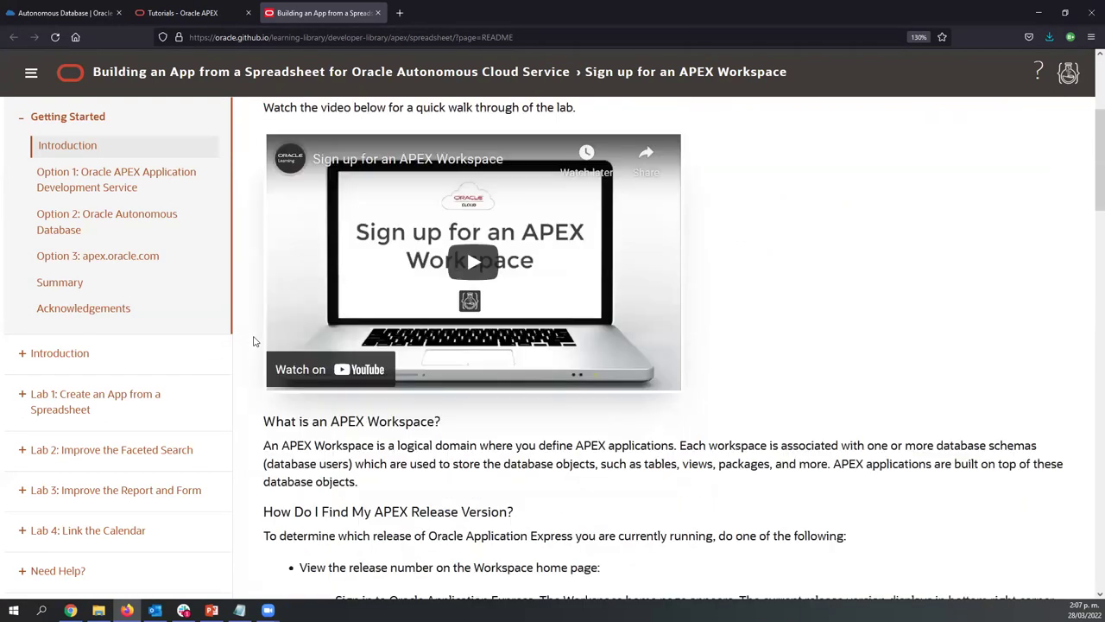
scroll(253, 341, up, 5)
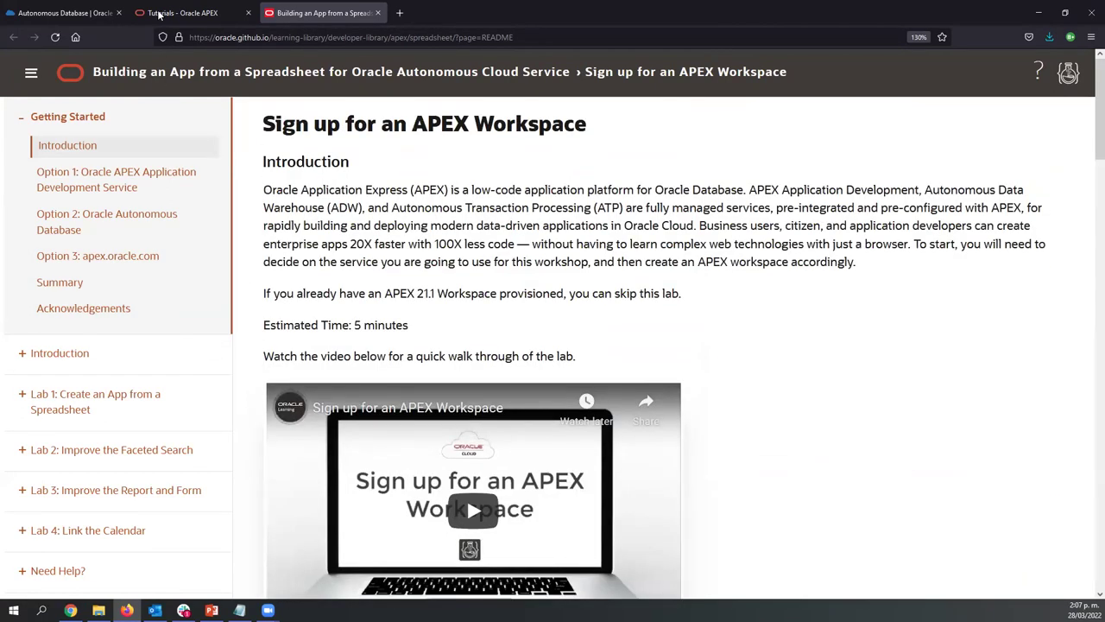
click(38, 10)
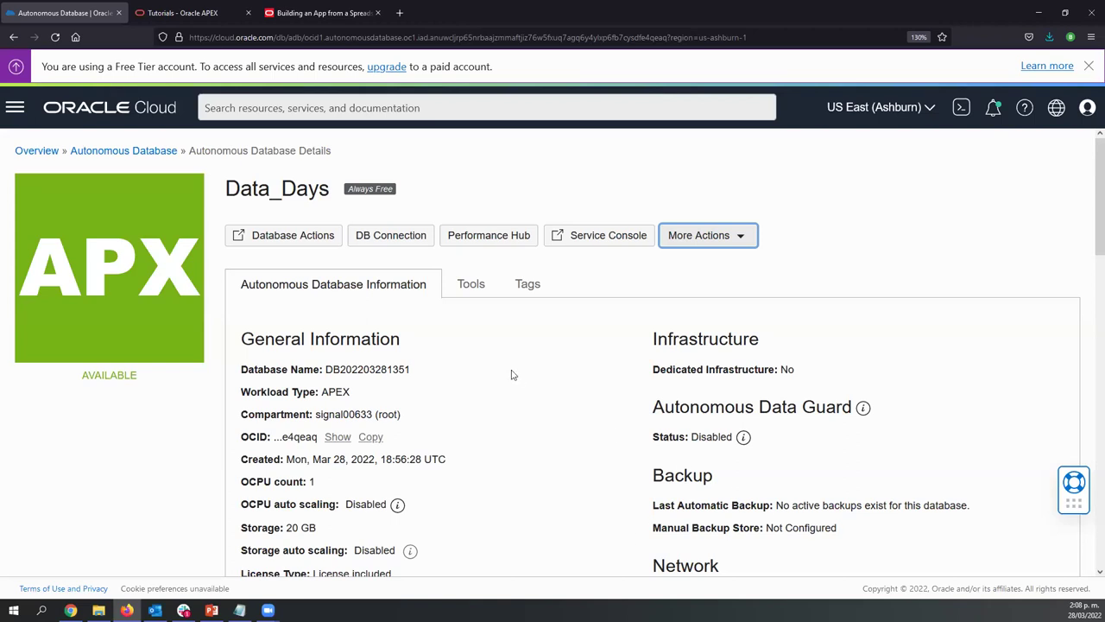
From the Data_Days Tools tab, launch Open APEX under Oracle Application Express
click(518, 334)
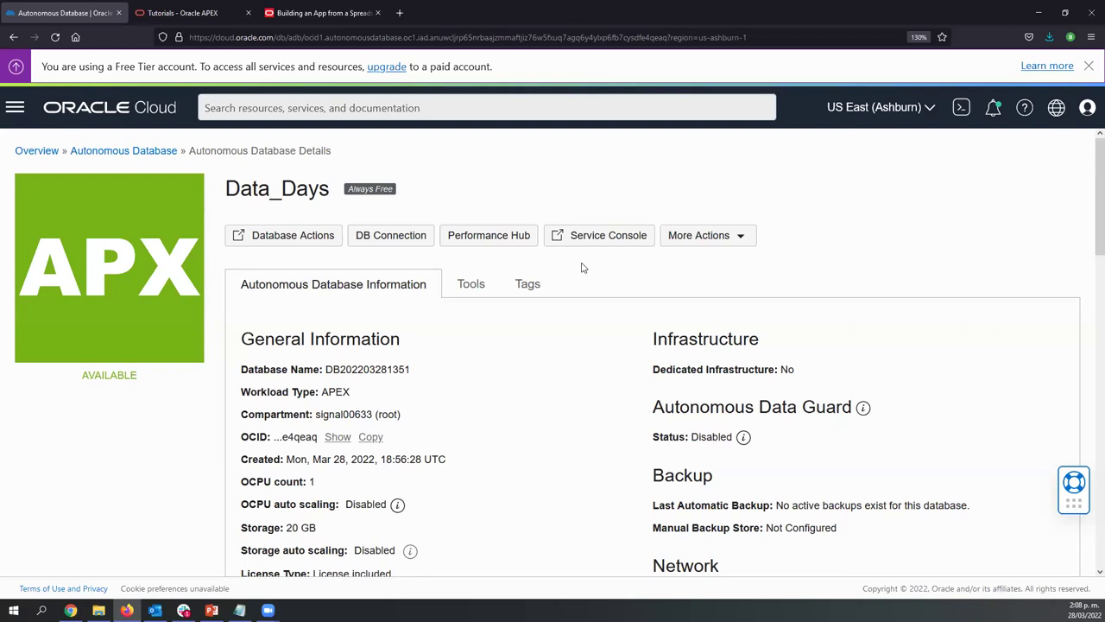
click(470, 284)
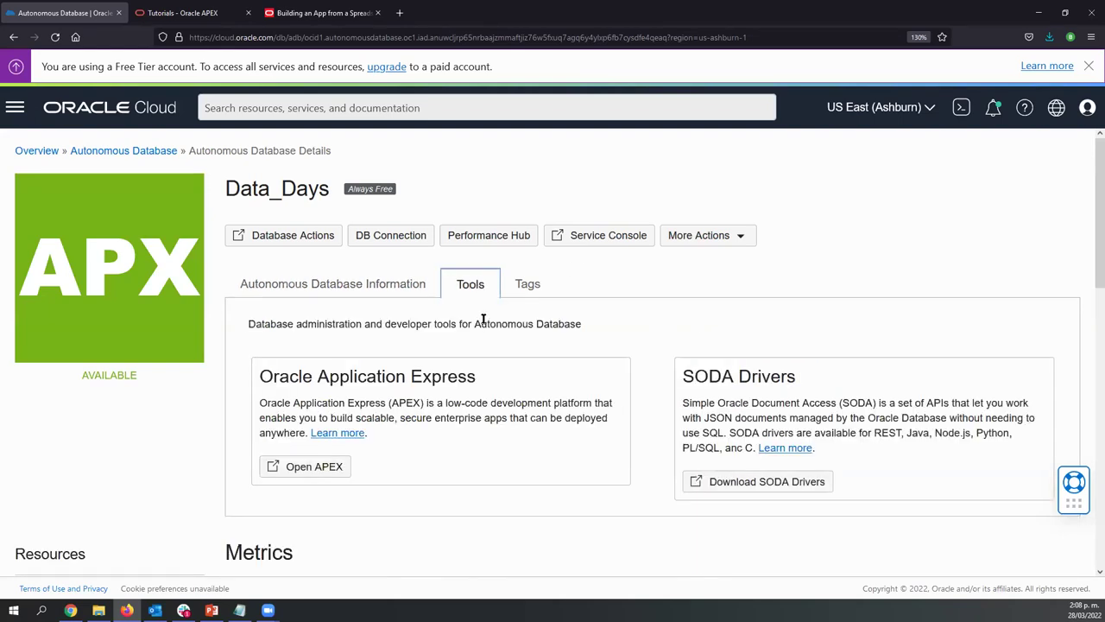
click(316, 298)
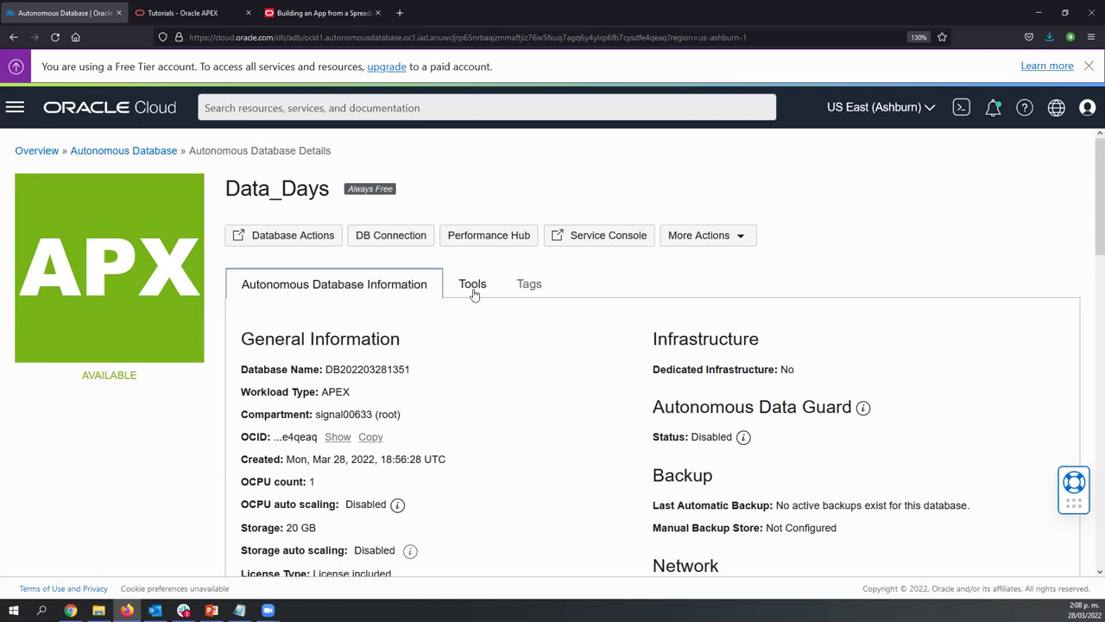
click(473, 288)
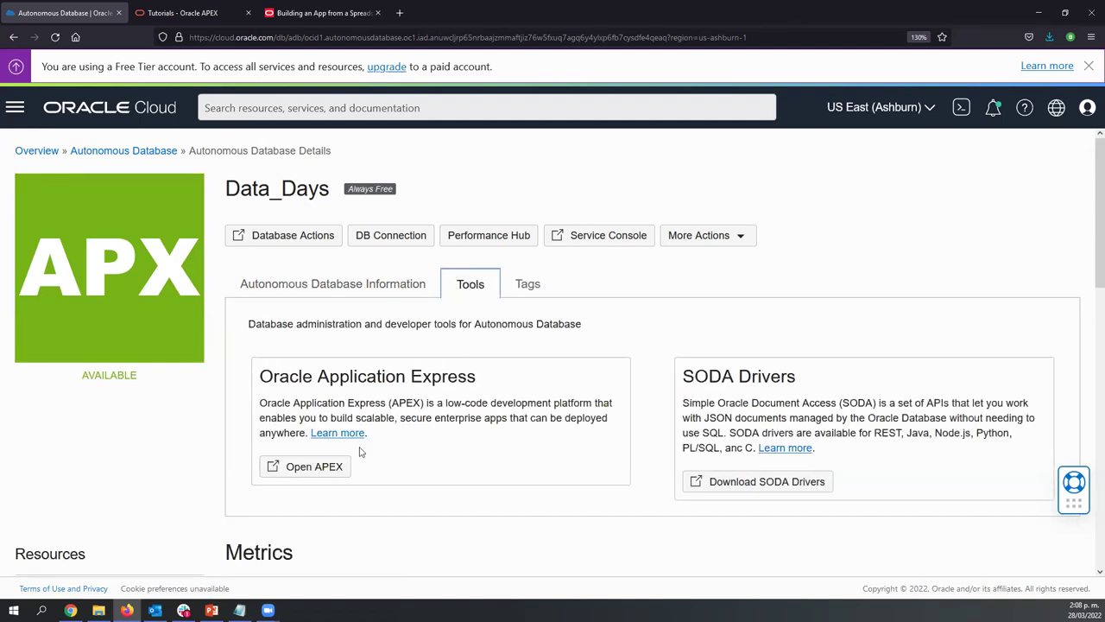
click(311, 472)
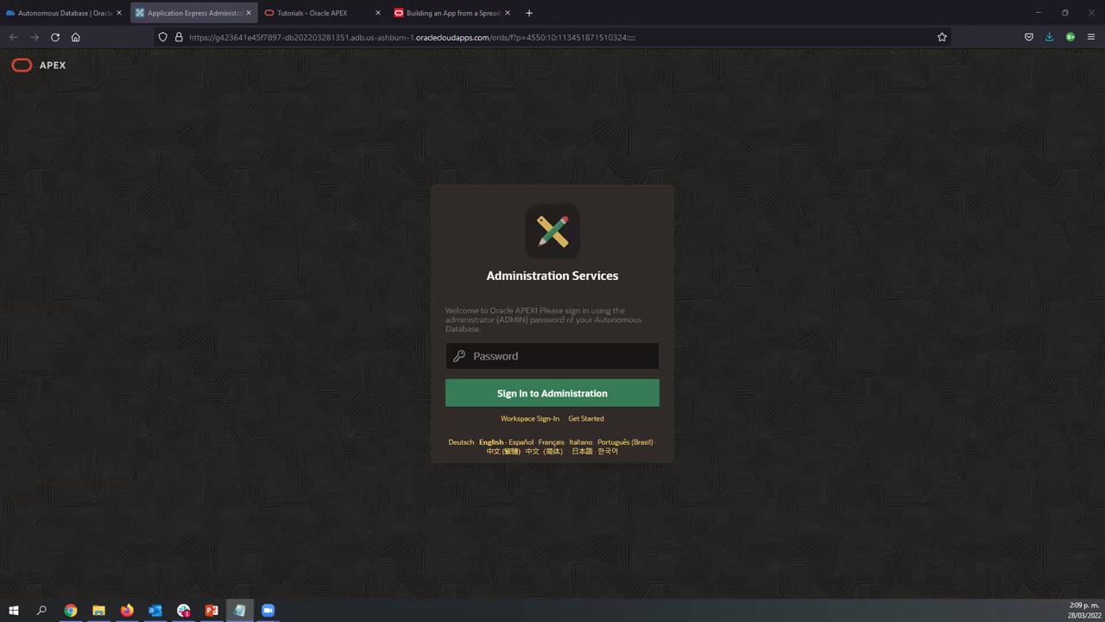
Zoom the page to 130% and sign in to Administration Services with the admin password
key(ctrl+plus)
key(ctrl+plus)
key(ctrl+plus)
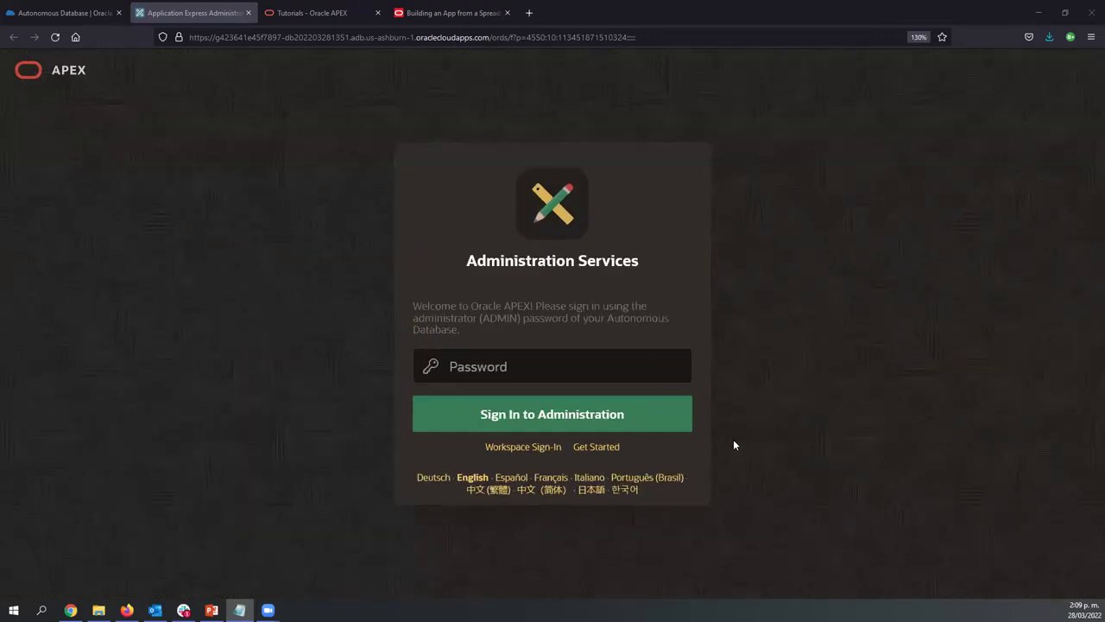
click(484, 367)
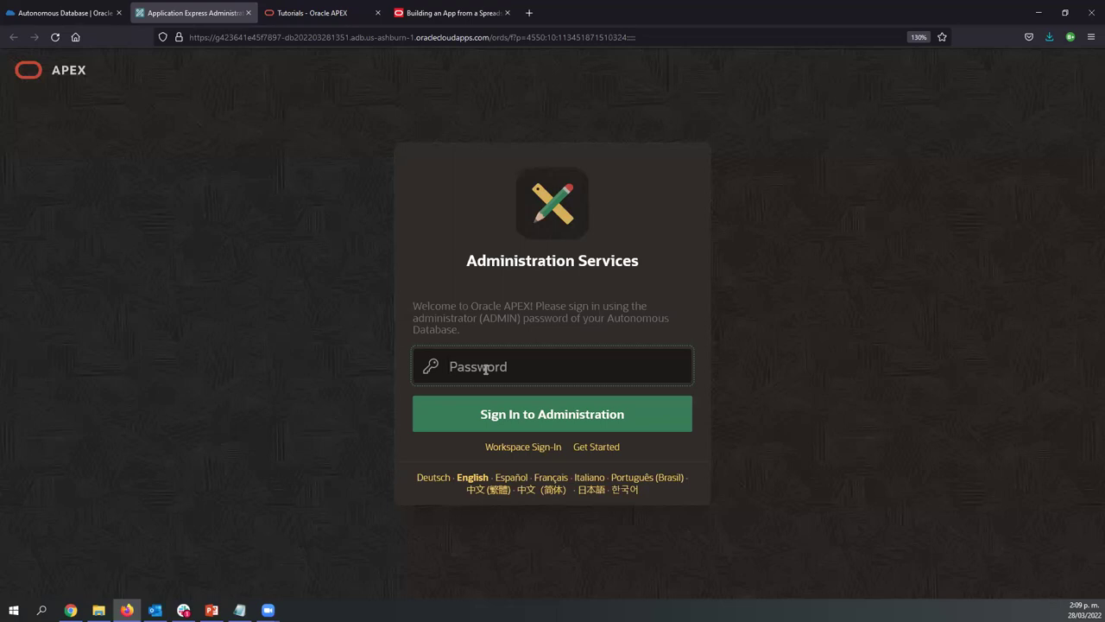
key(ctrl+v)
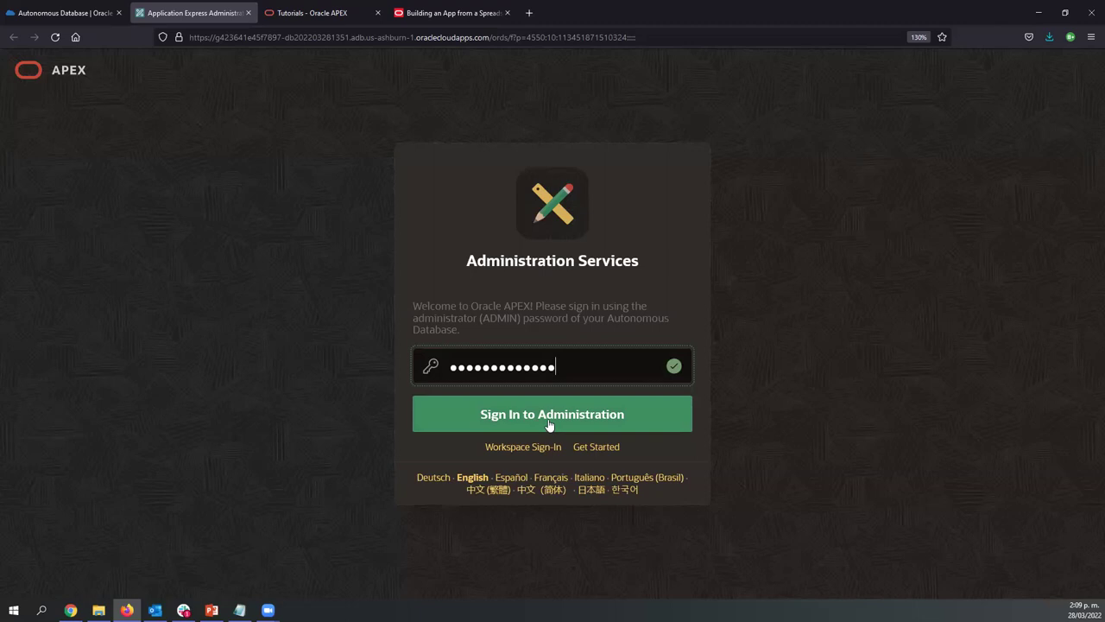
click(567, 419)
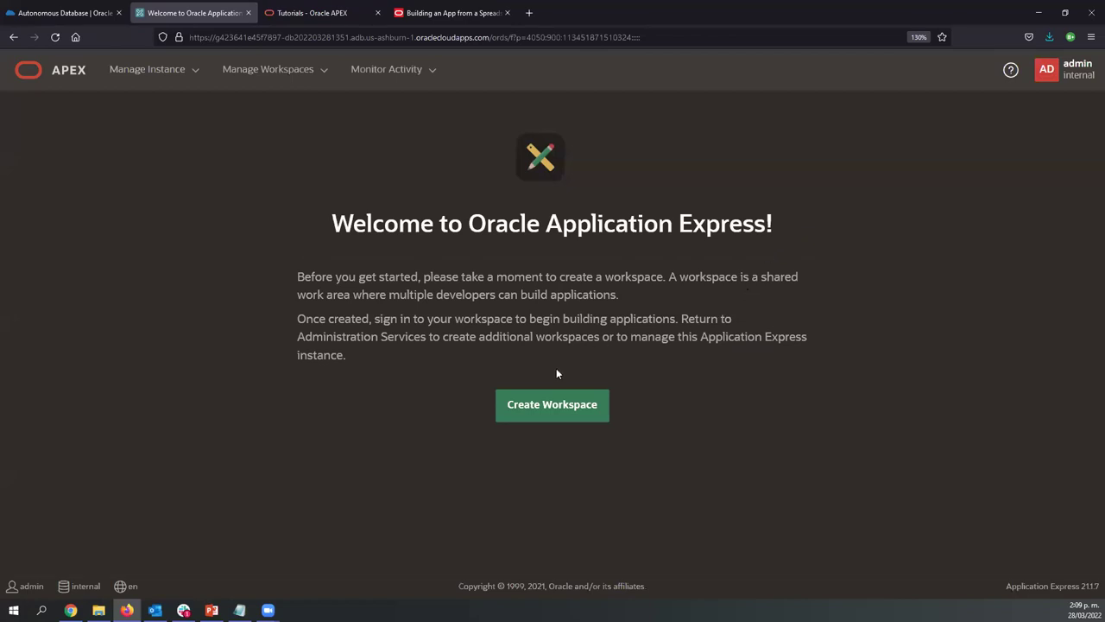
Create workspace DEMO with database user DEMO and its password
click(549, 414)
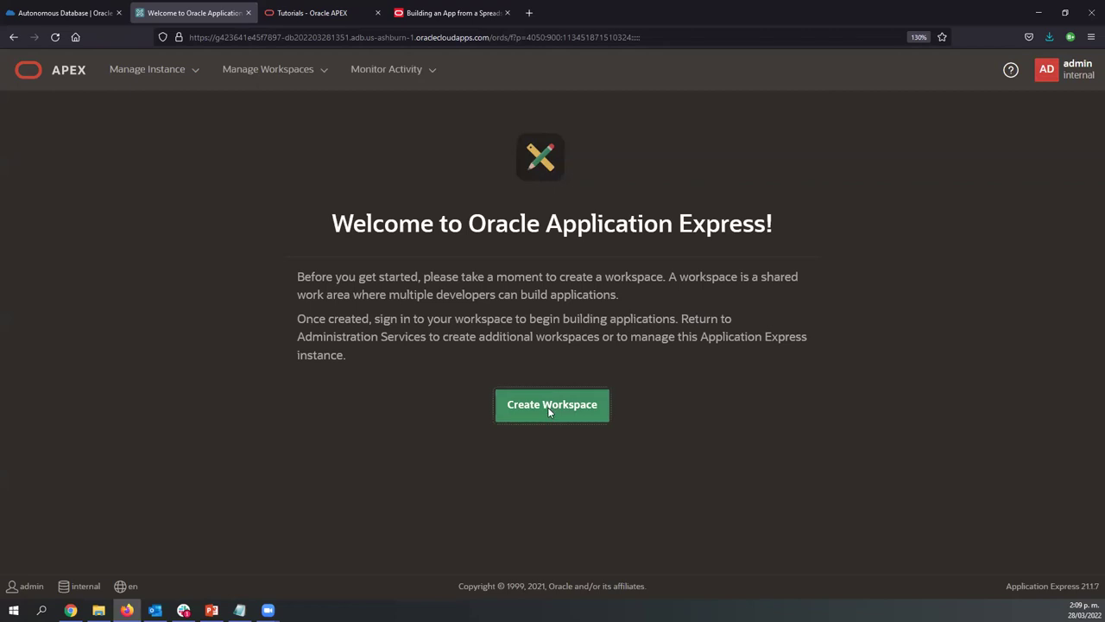
click(482, 252)
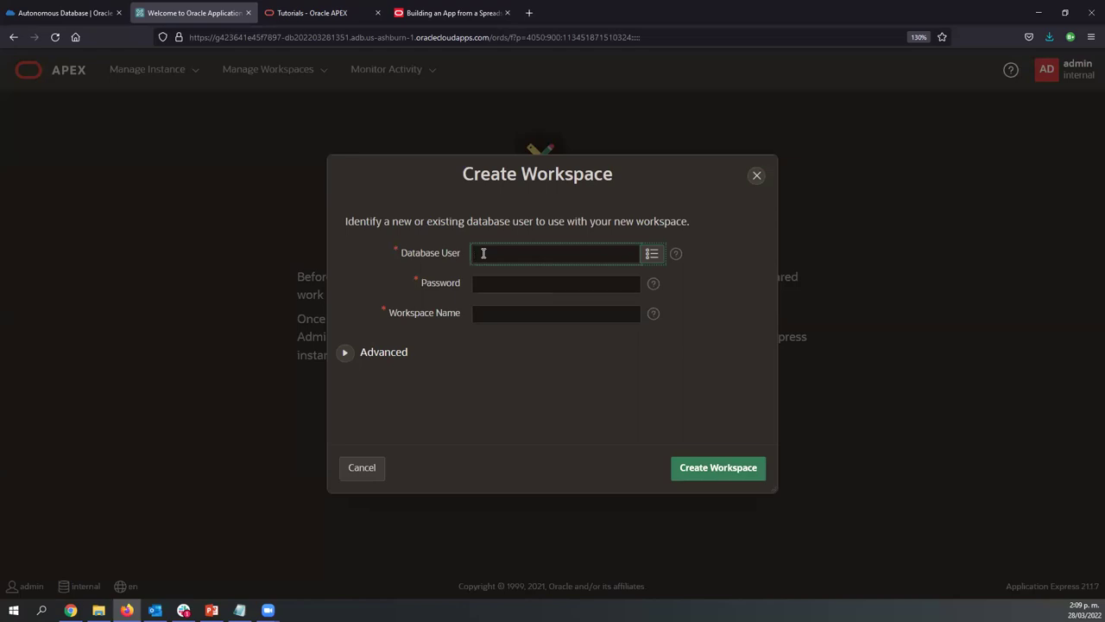
text(DEMO)
key(Tab)
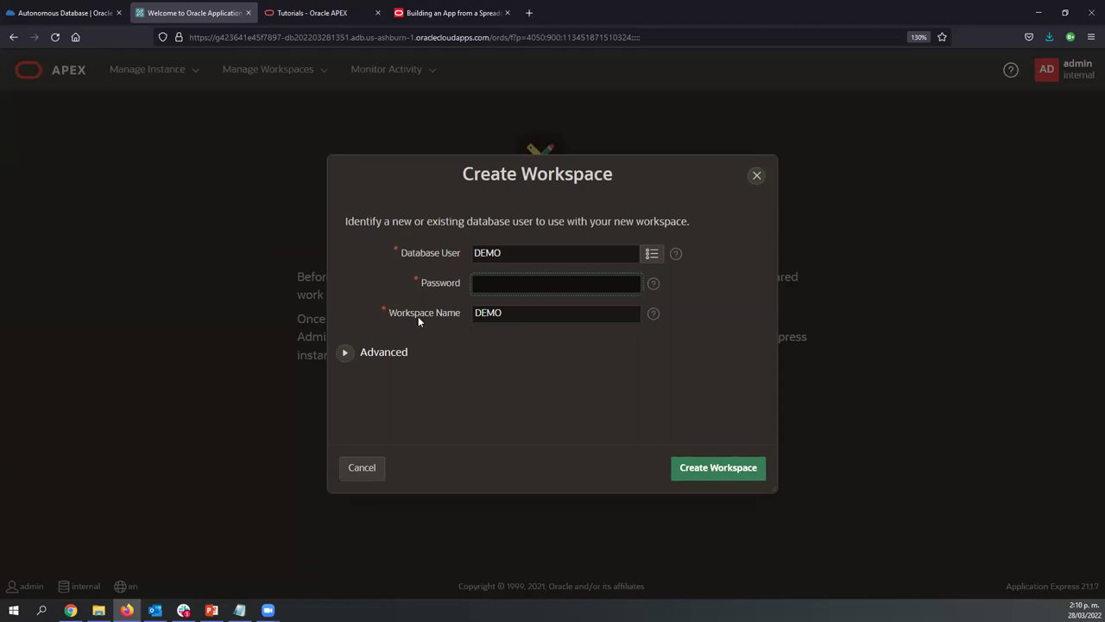
key(ctrl+v)
key(Tab)
click(531, 347)
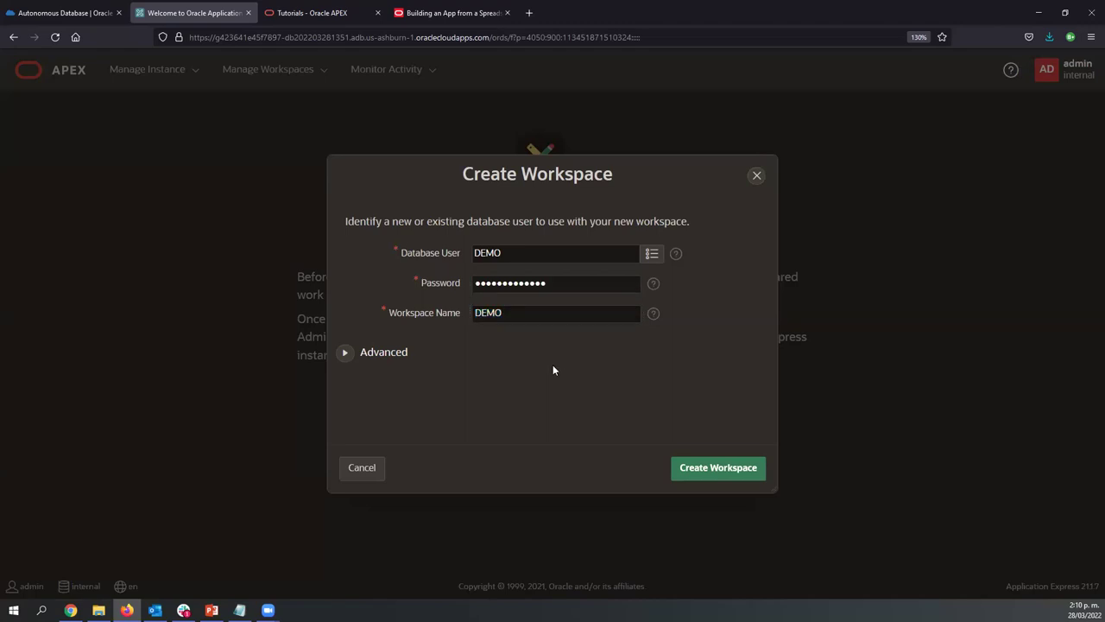
click(736, 473)
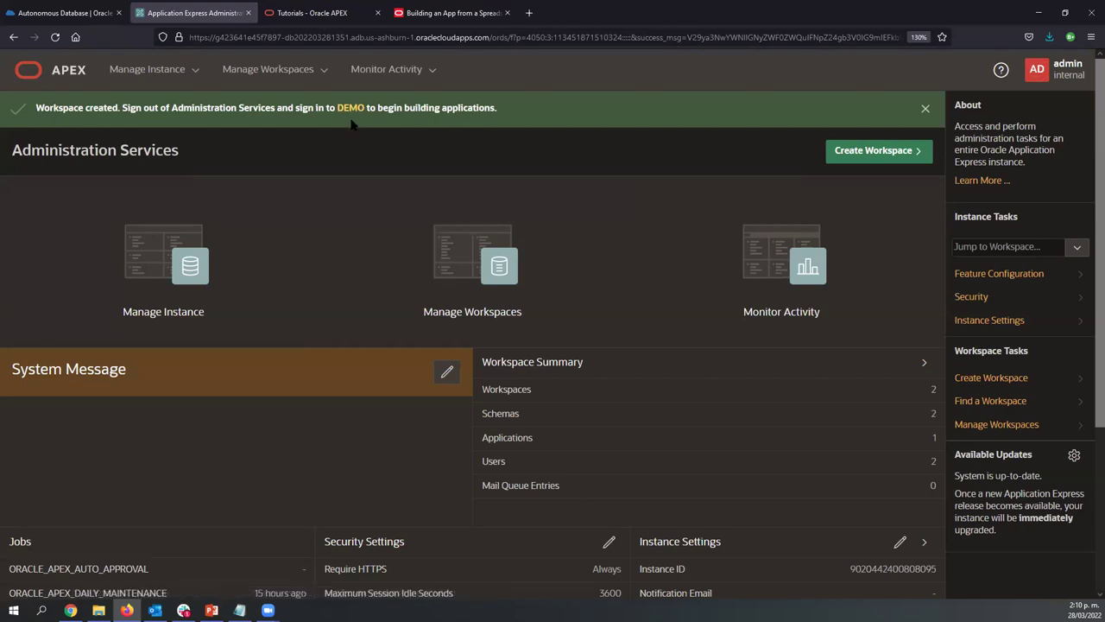
From the success banner, sign in to workspace DEMO as DEMO, ticking Remember workspace and username
click(350, 110)
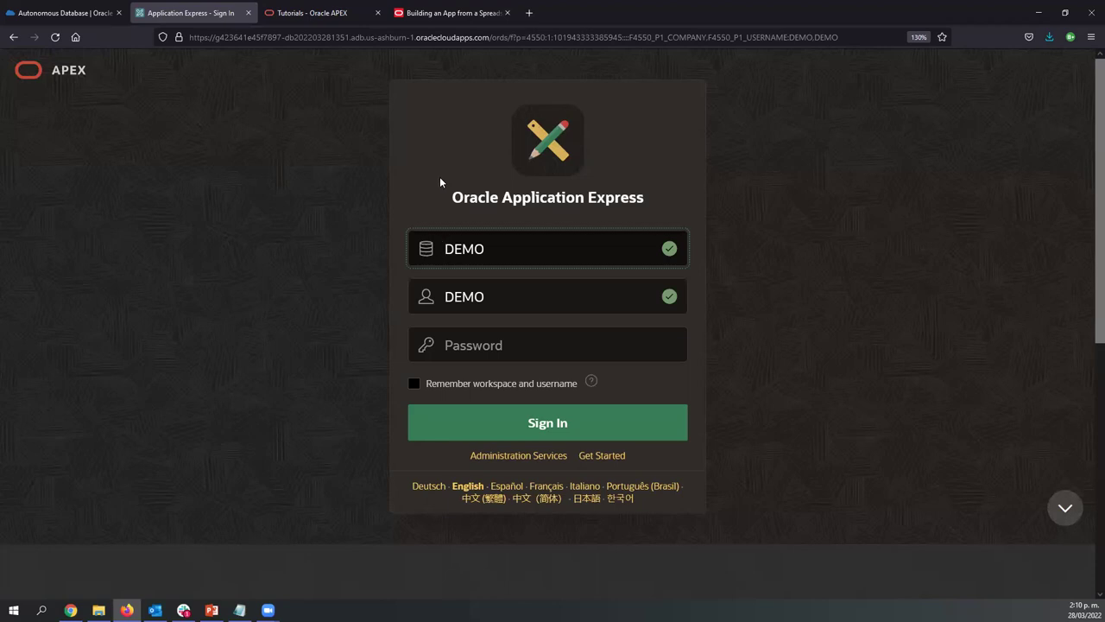
click(483, 342)
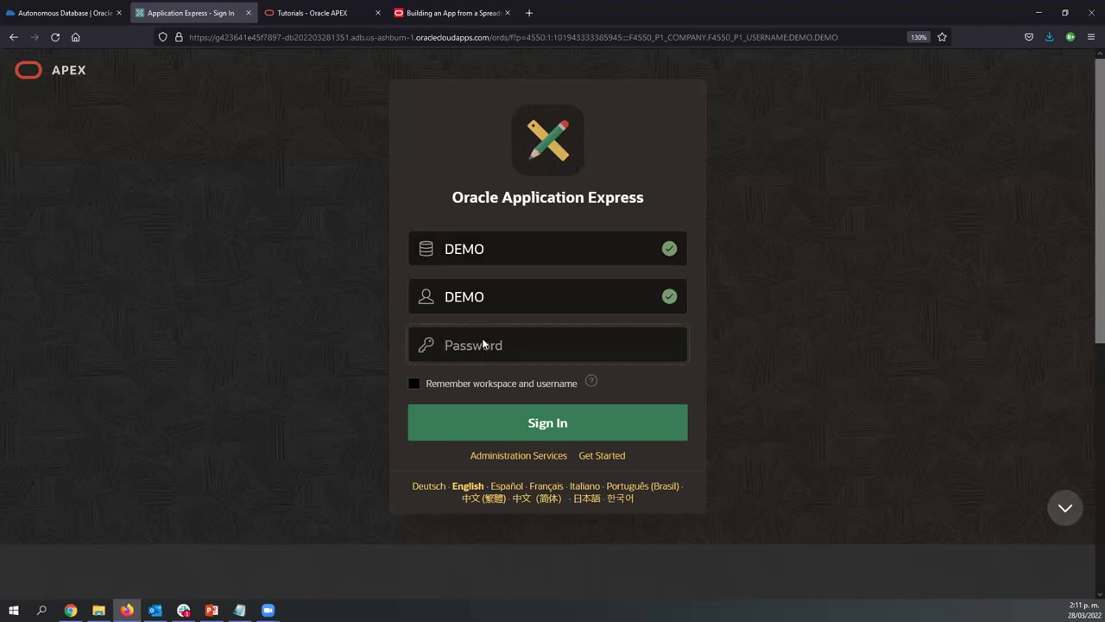
key(ctrl+v)
click(481, 248)
drag(482, 247, 439, 243)
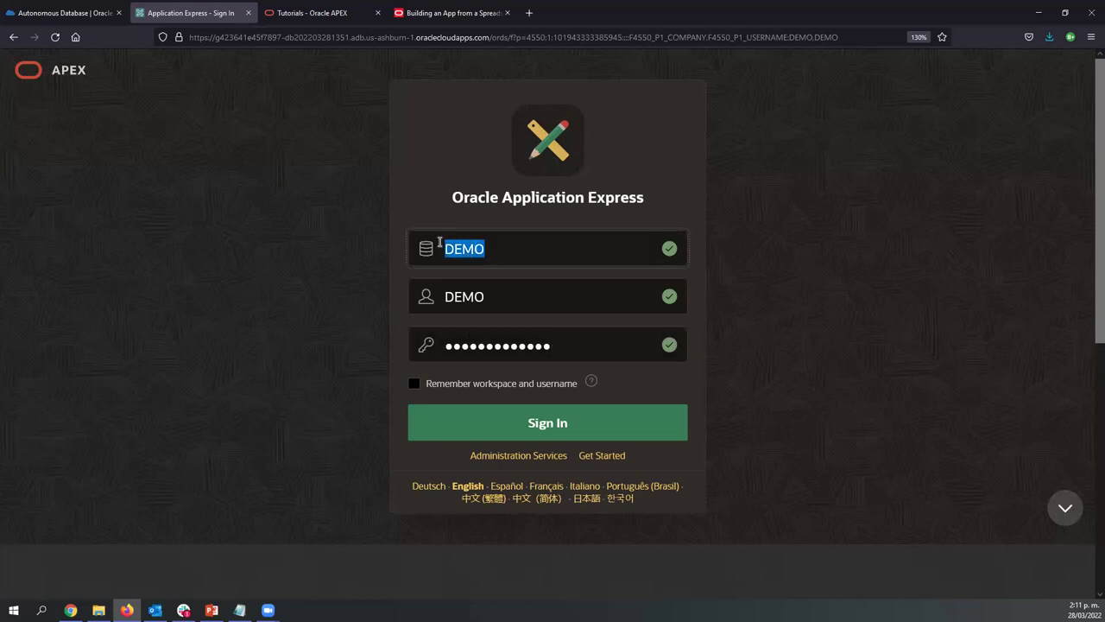
drag(493, 296, 399, 295)
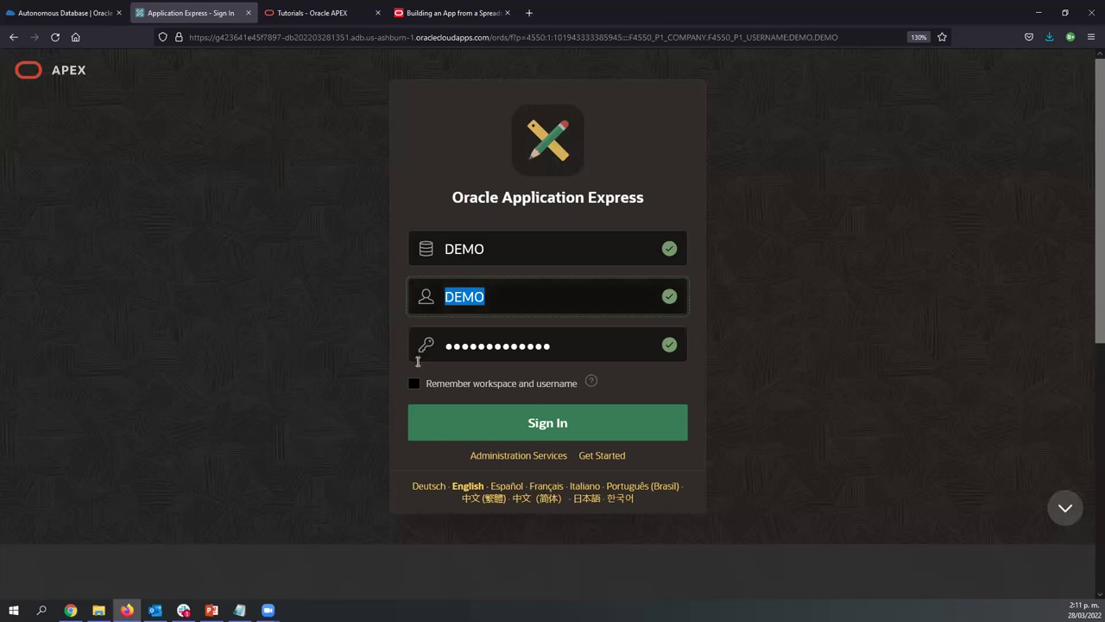
click(415, 384)
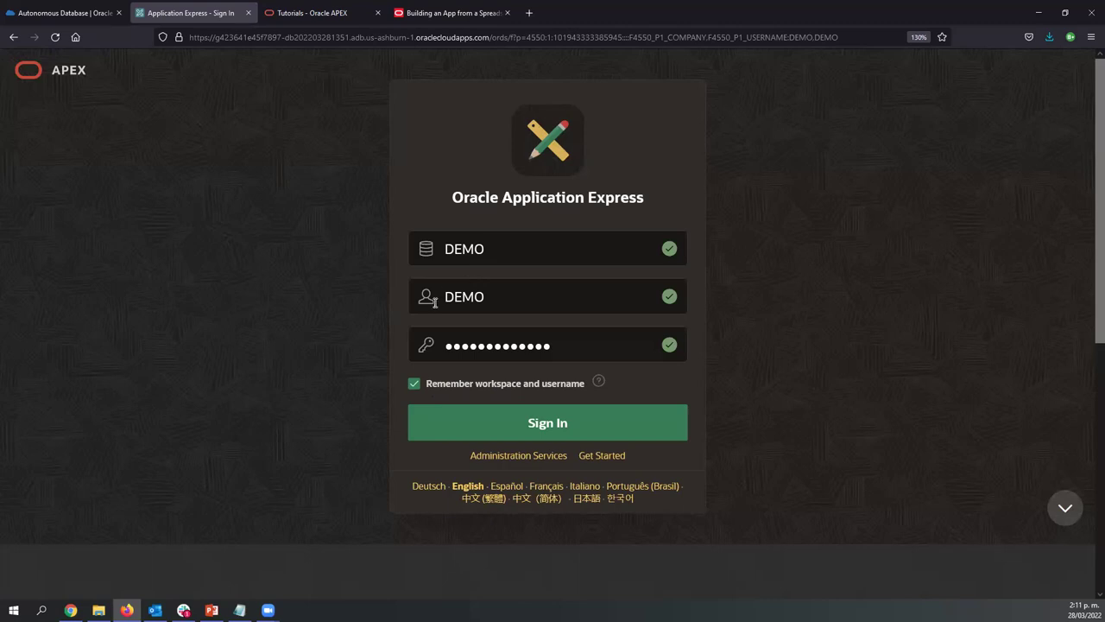
click(554, 434)
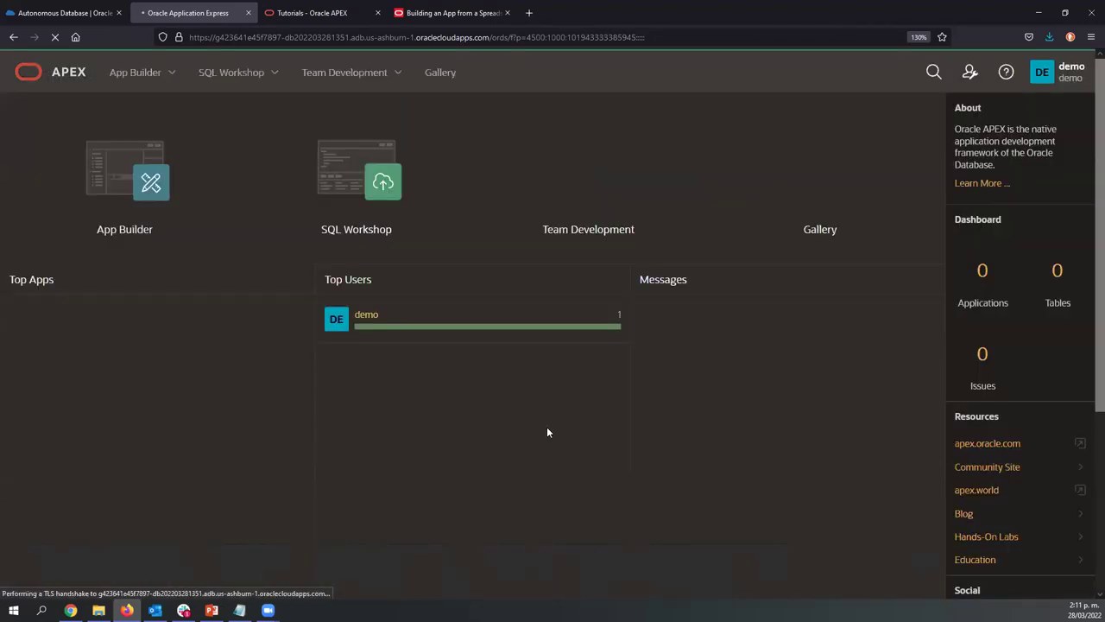
Adjust the workspace home page zoom, then switch over to the Tasks.xlsx workbook in Excel
key(ctrl+plus)
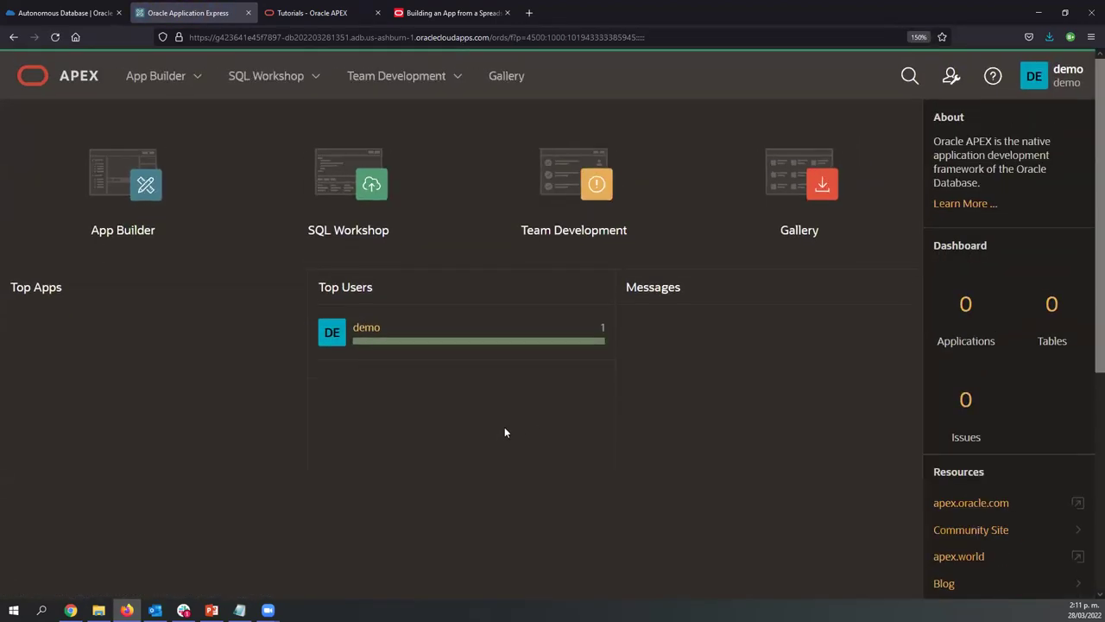
key(ctrl+minus)
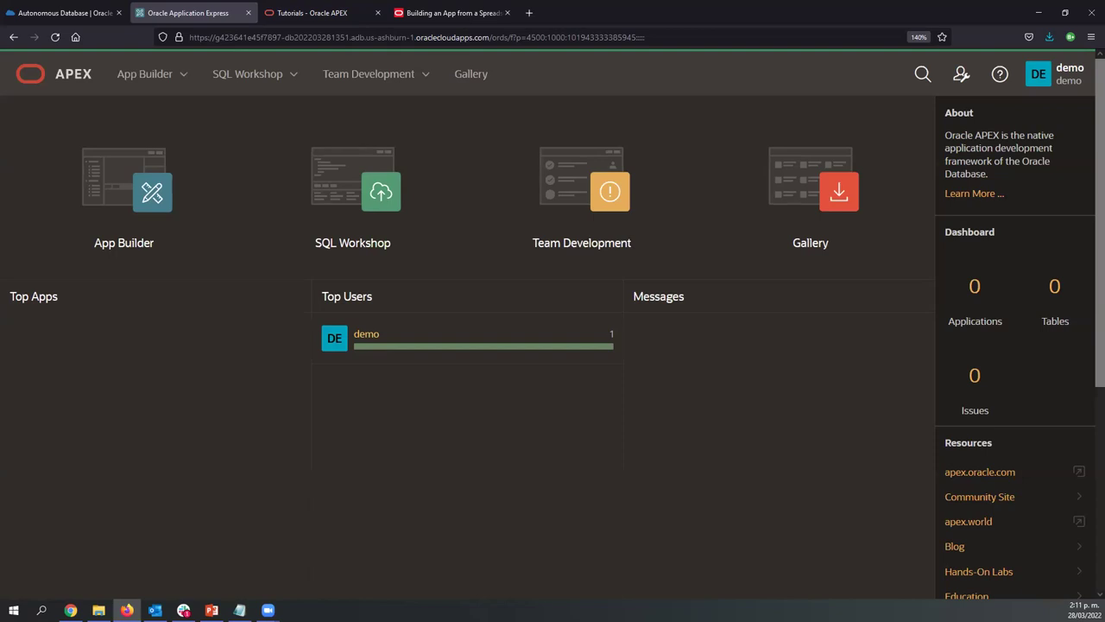
key(alt+Tab)
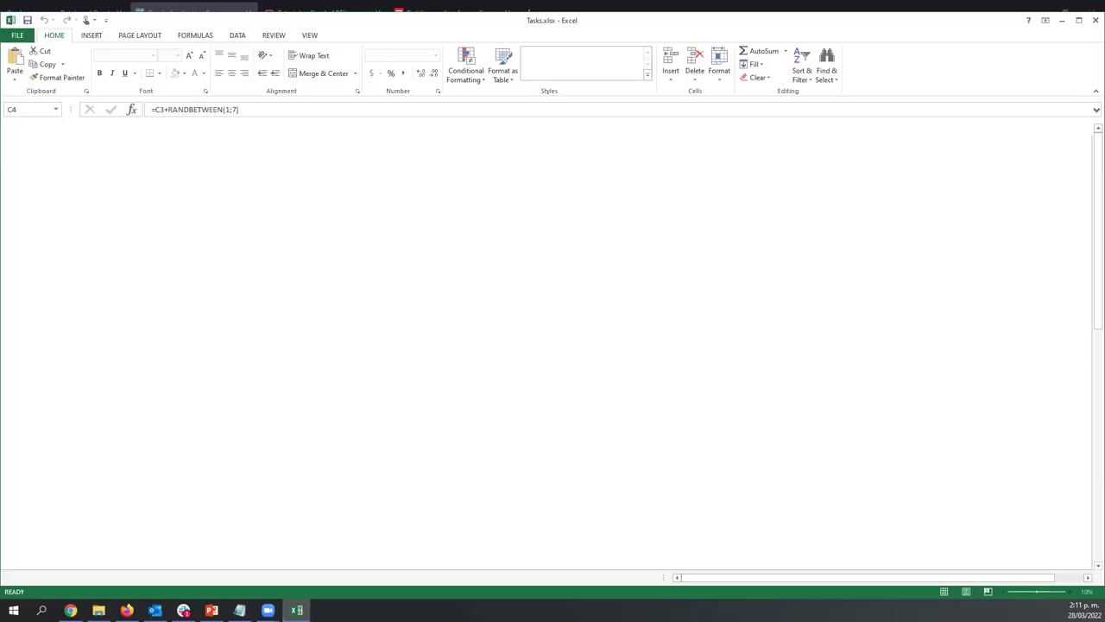
click(225, 208)
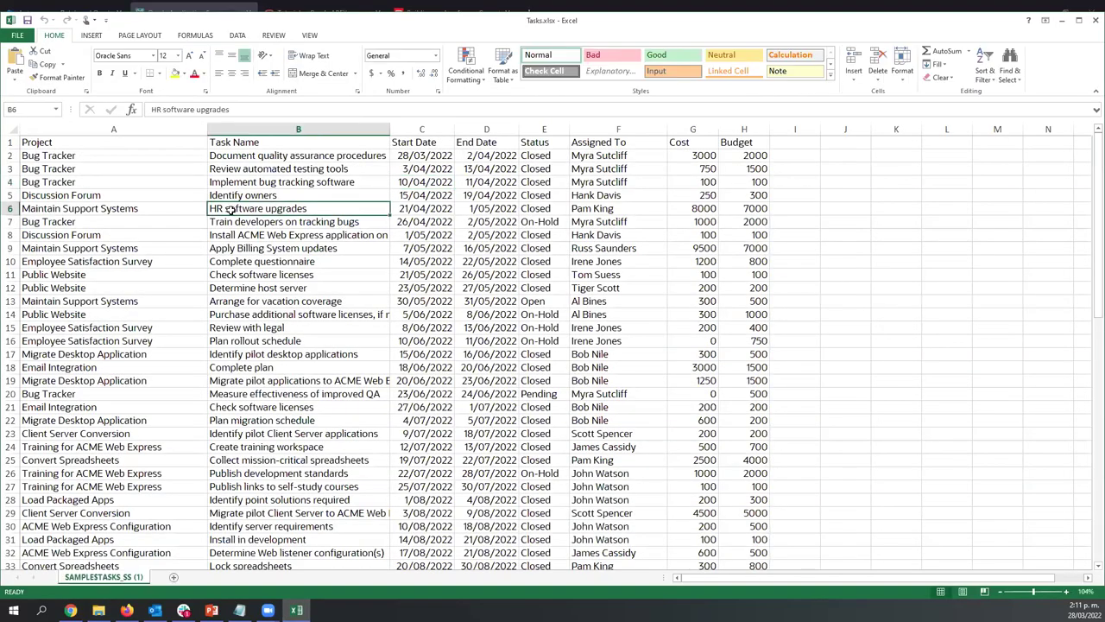
click(154, 145)
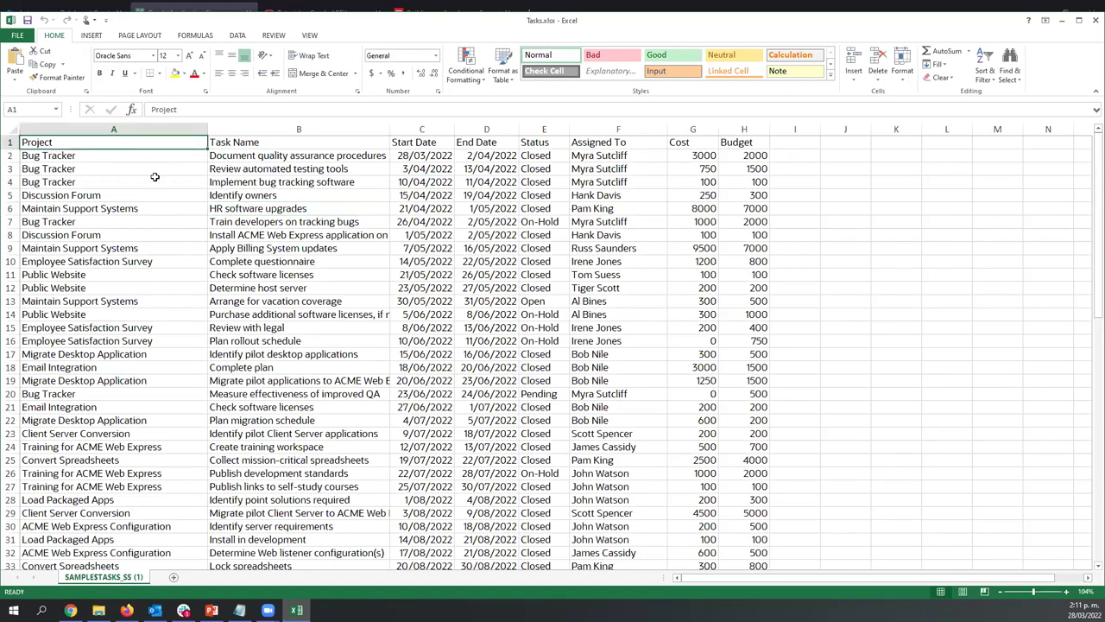
scroll(134, 421, down, 13)
scroll(134, 421, down, 4)
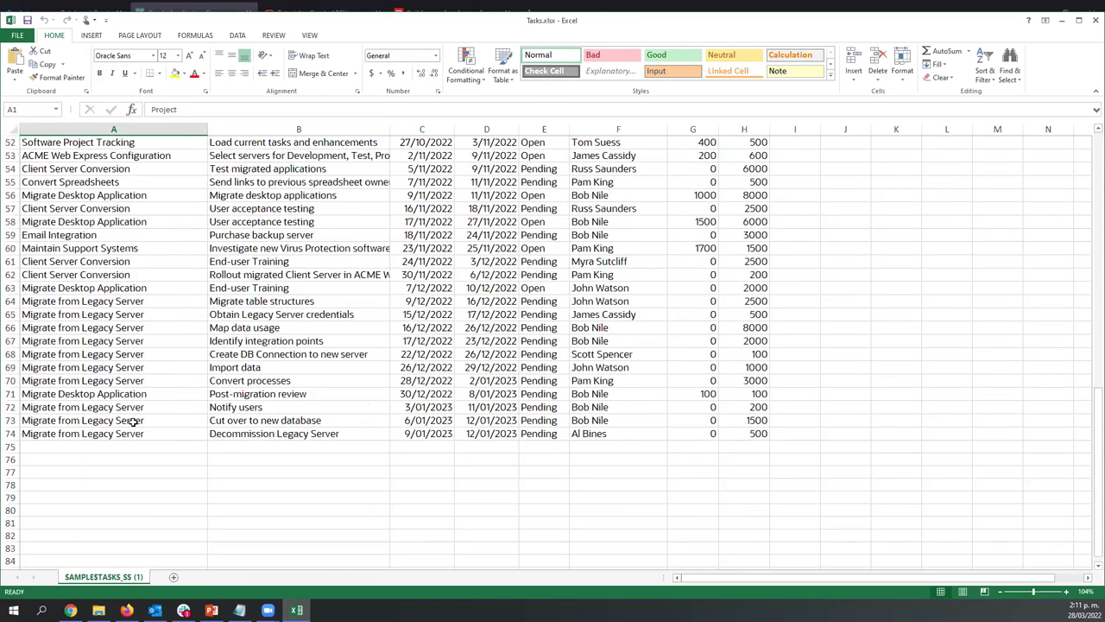
scroll(134, 420, up, 3)
scroll(133, 421, up, 14)
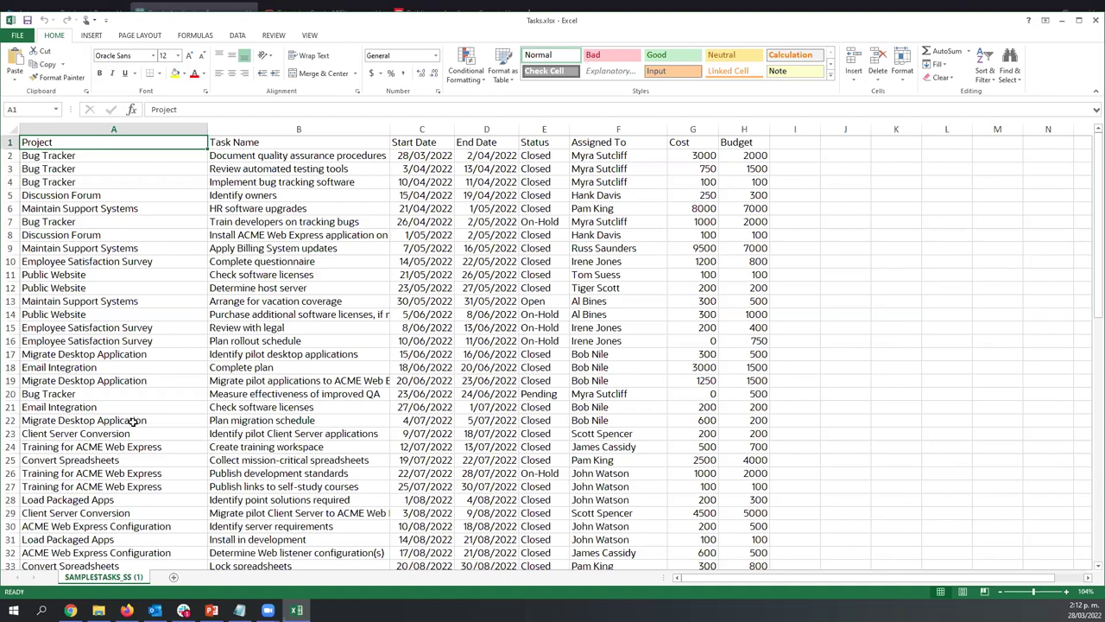
click(319, 457)
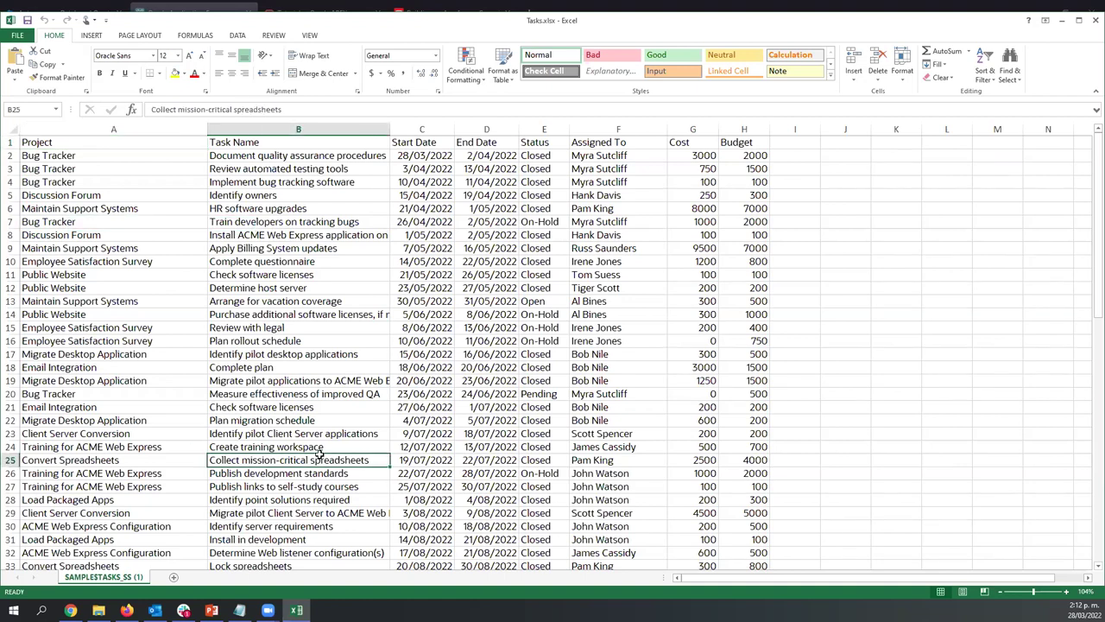
scroll(319, 455, down, 7)
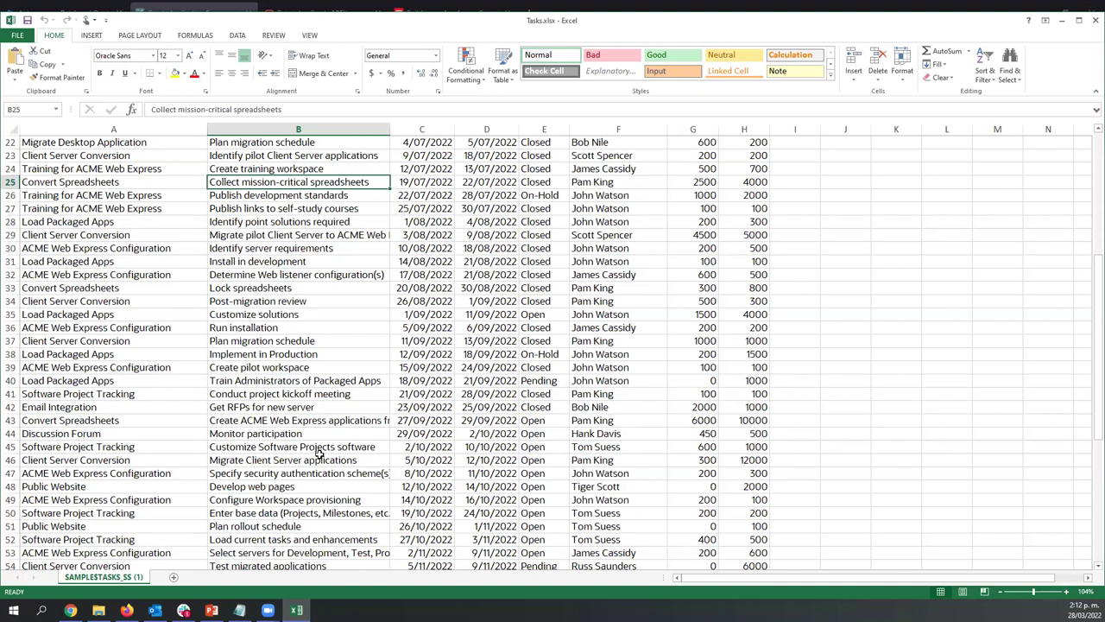
scroll(320, 455, down, 6)
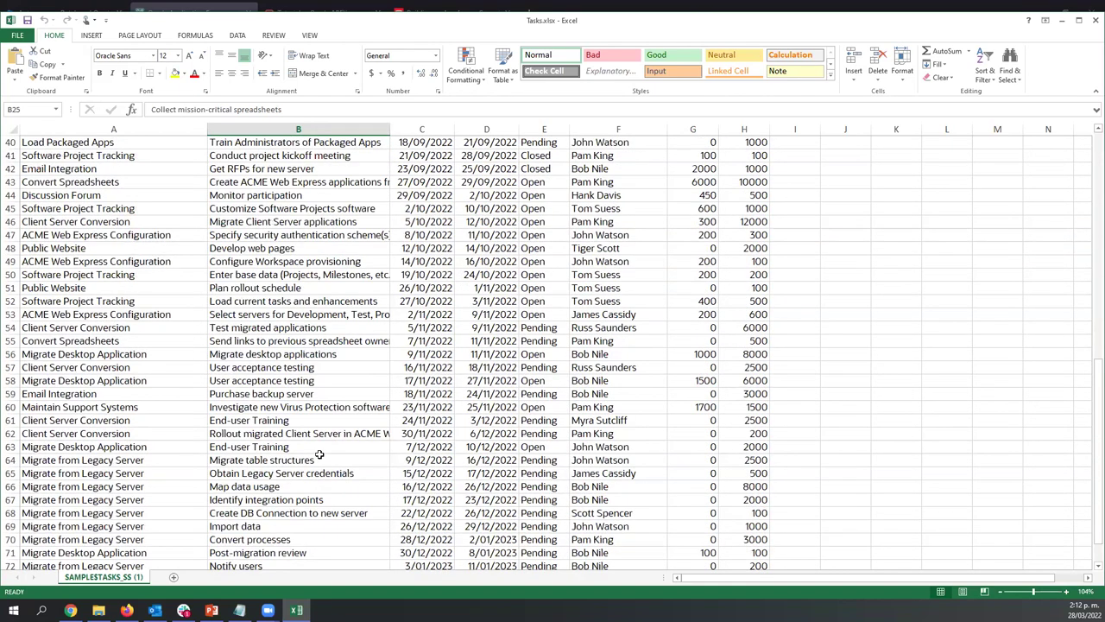
scroll(320, 455, down, 3)
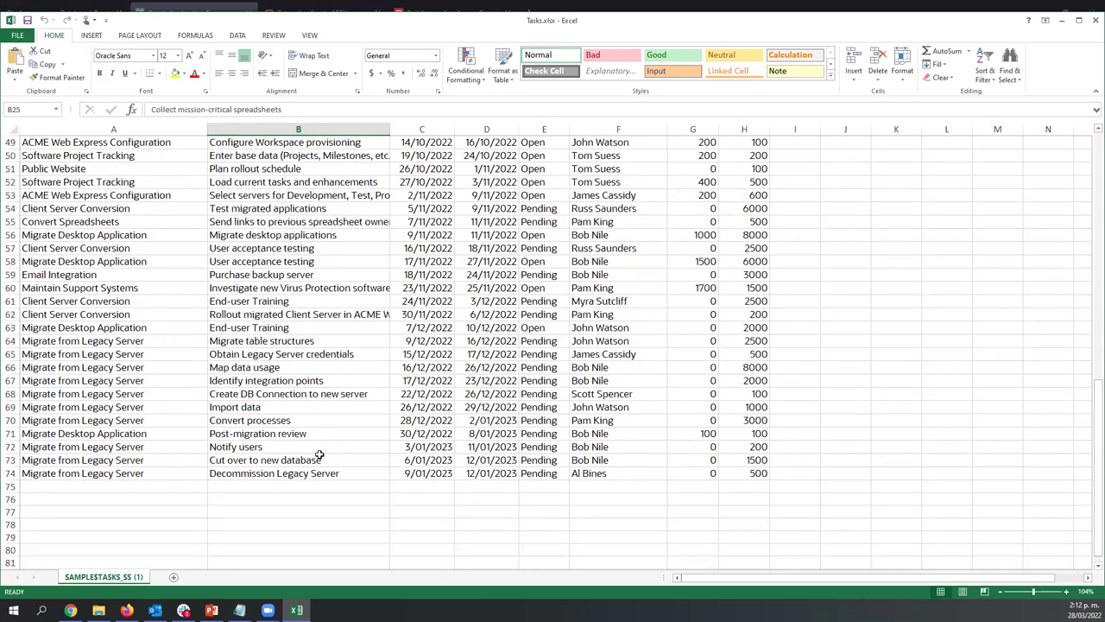
scroll(319, 455, up, 14)
click(535, 195)
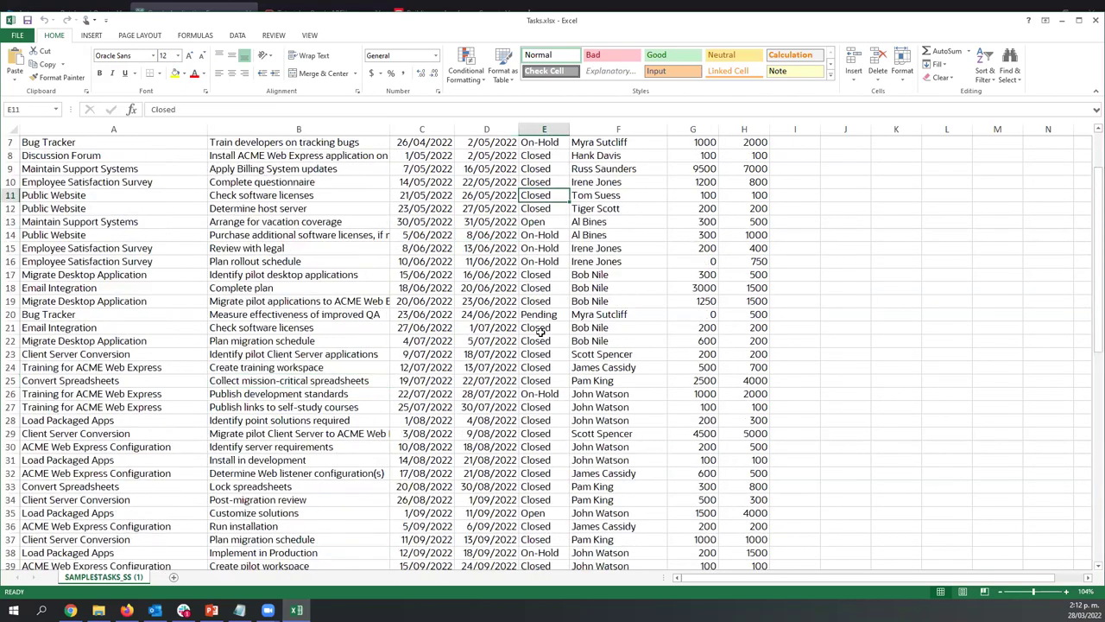
scroll(540, 332, up, 2)
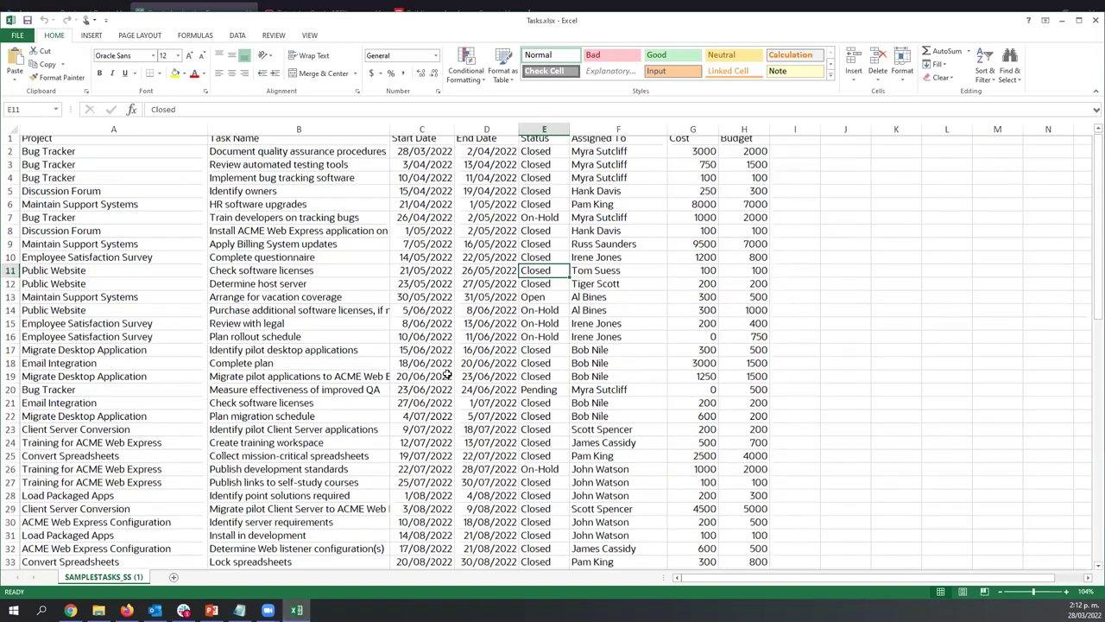
scroll(448, 372, down, 16)
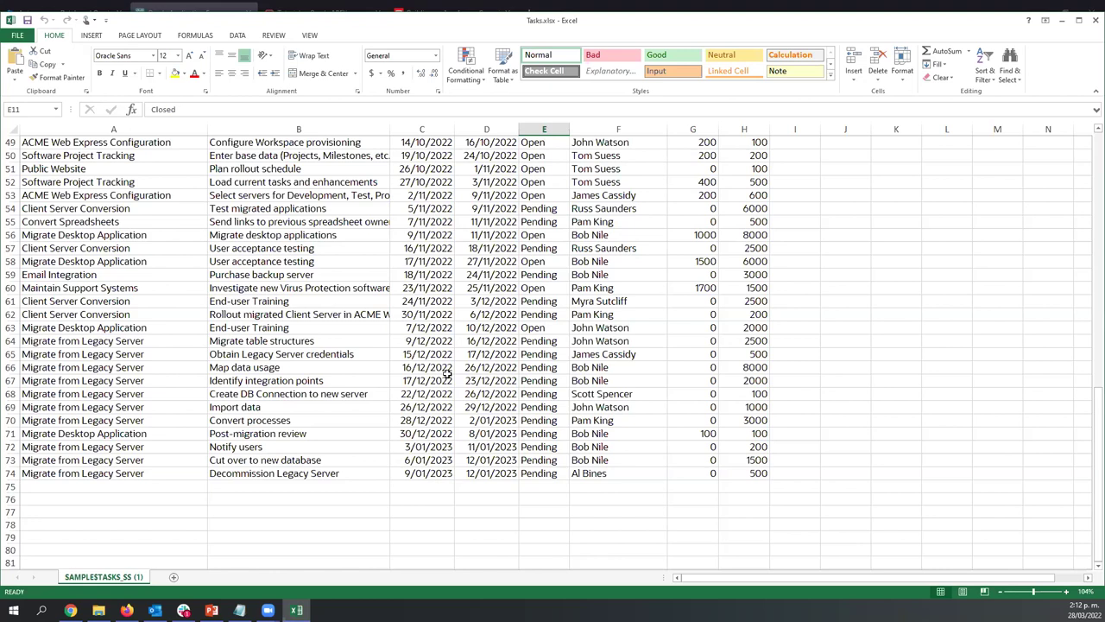
scroll(482, 342, up, 2)
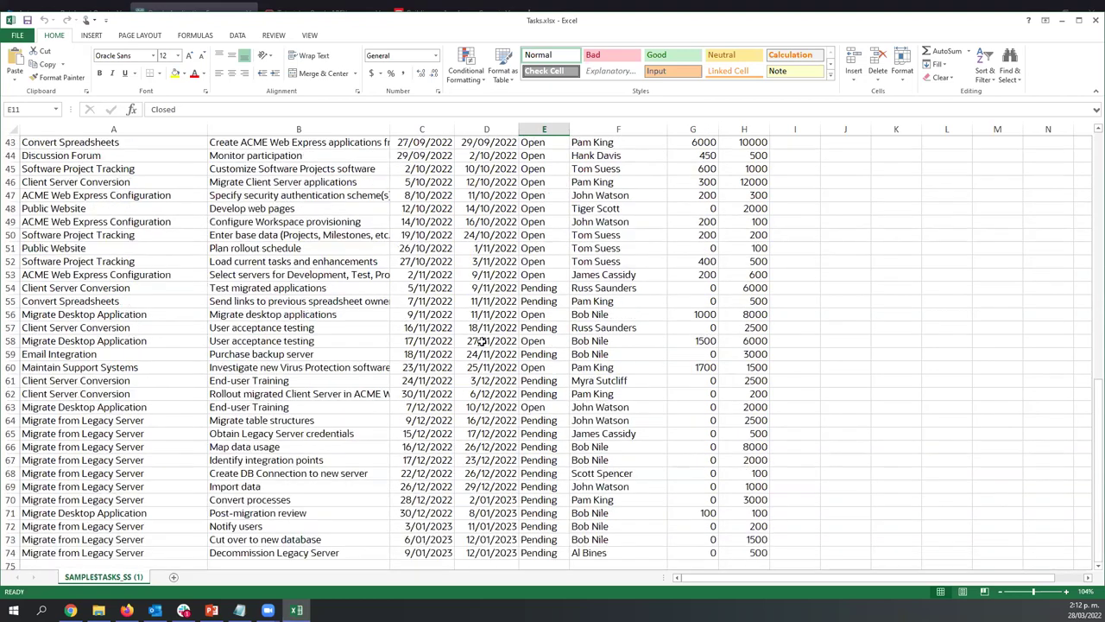
scroll(482, 342, up, 10)
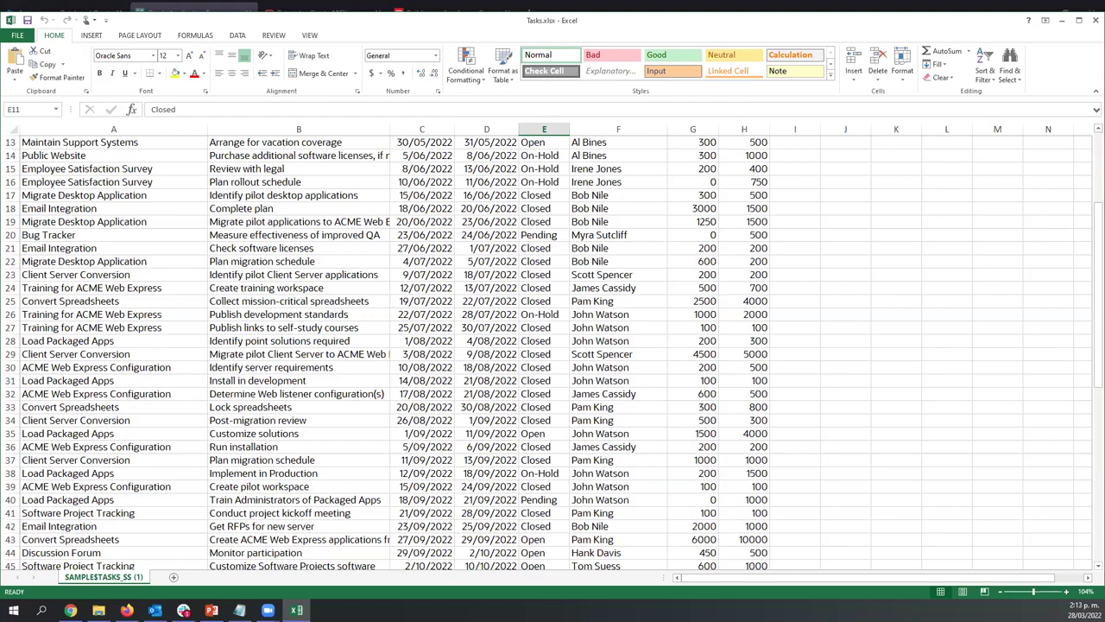
click(183, 610)
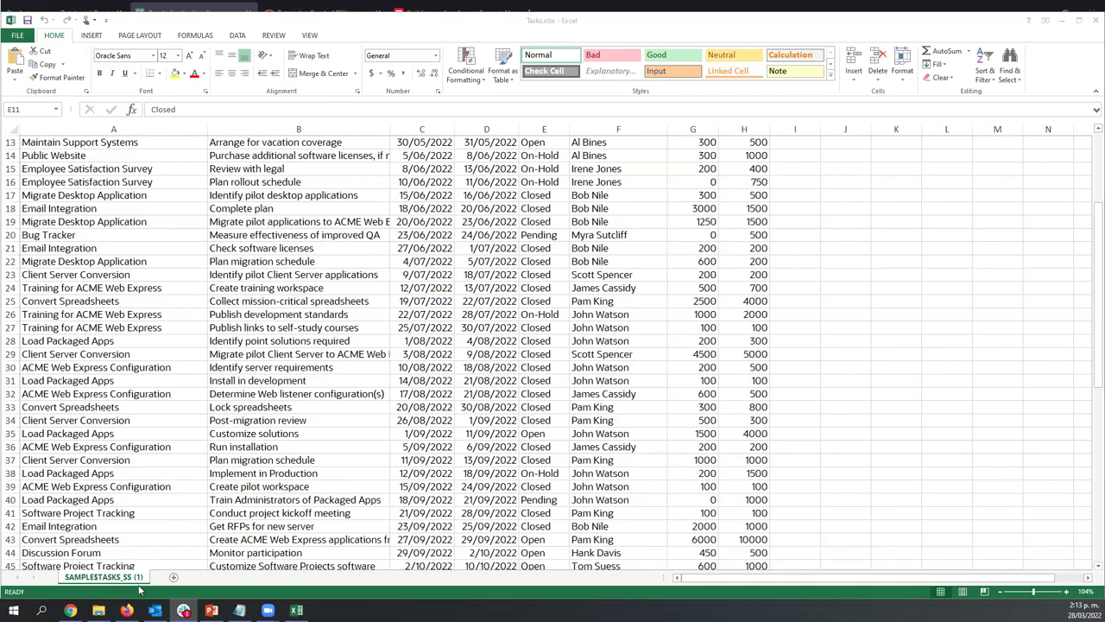
Back in the DEMO workspace, glance at the SQL Workshop menu, then open App Builder
click(126, 609)
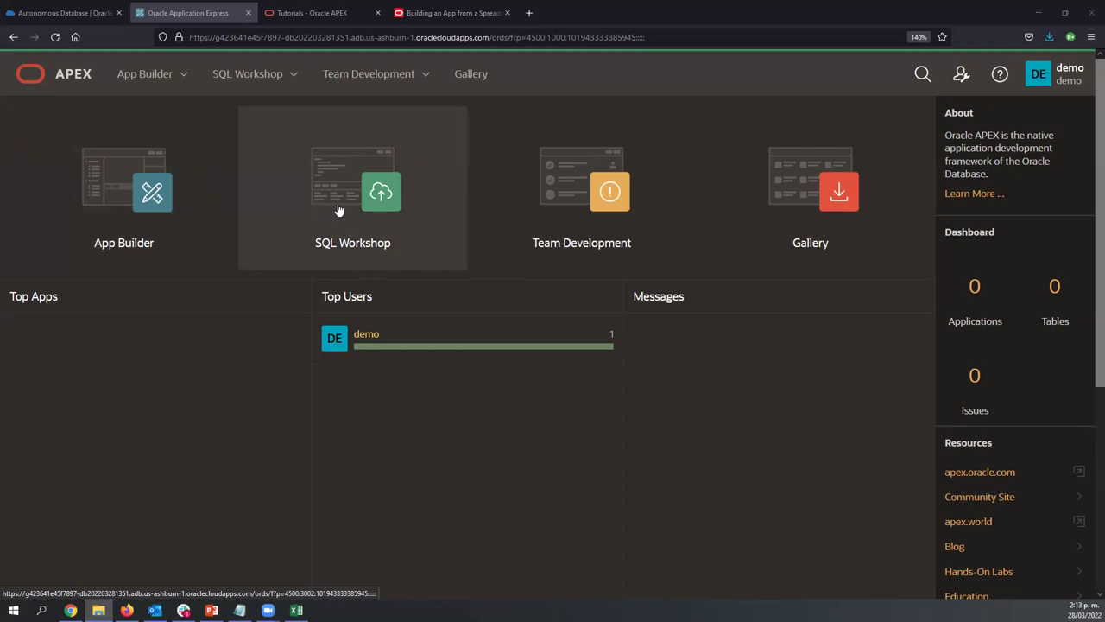
click(295, 75)
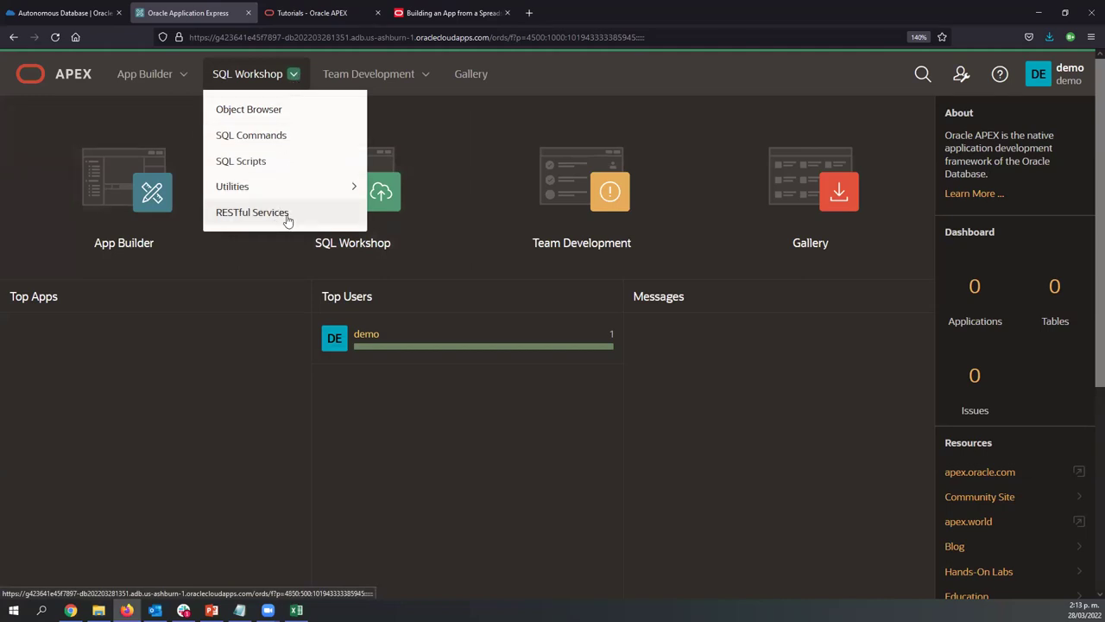
mouse_move(370, 83)
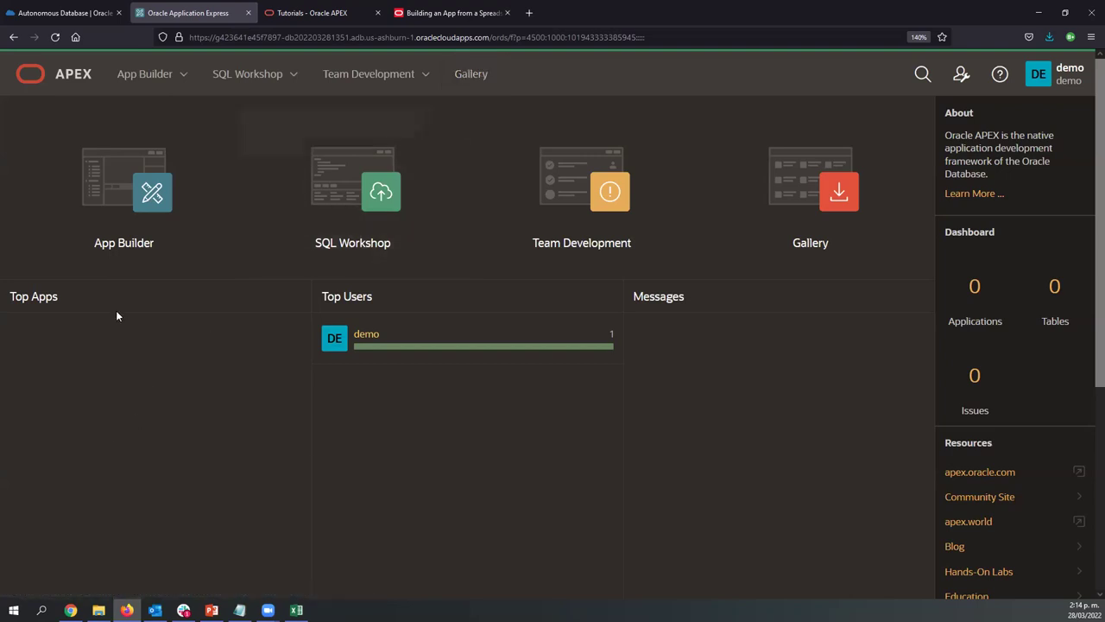
click(157, 203)
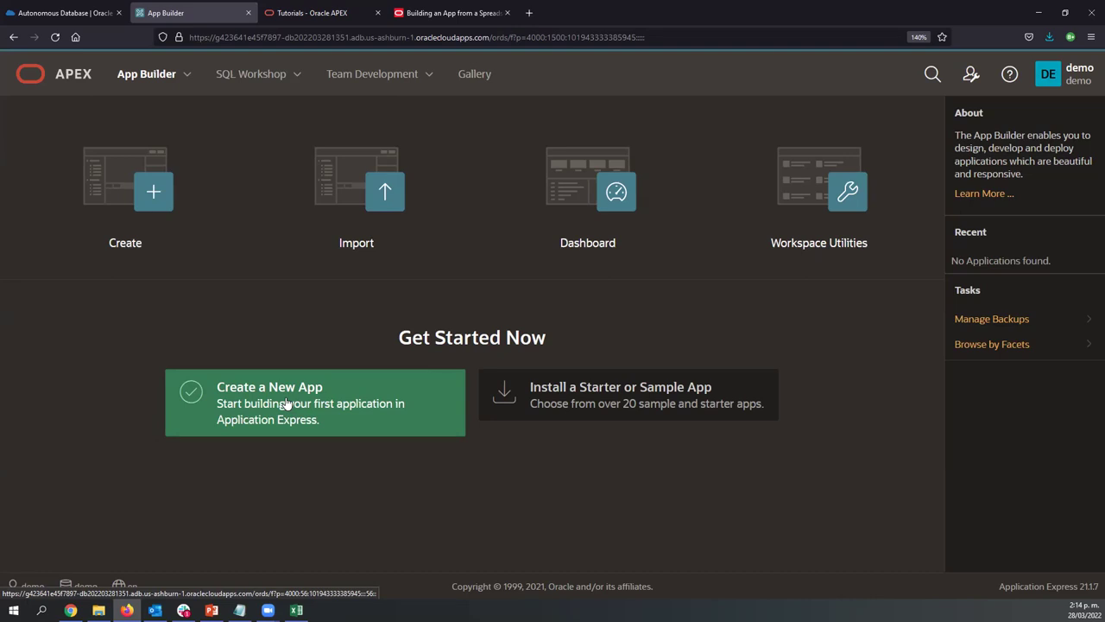
Choose Create a New App, then From a File, to reach the Load Data dialog
click(284, 413)
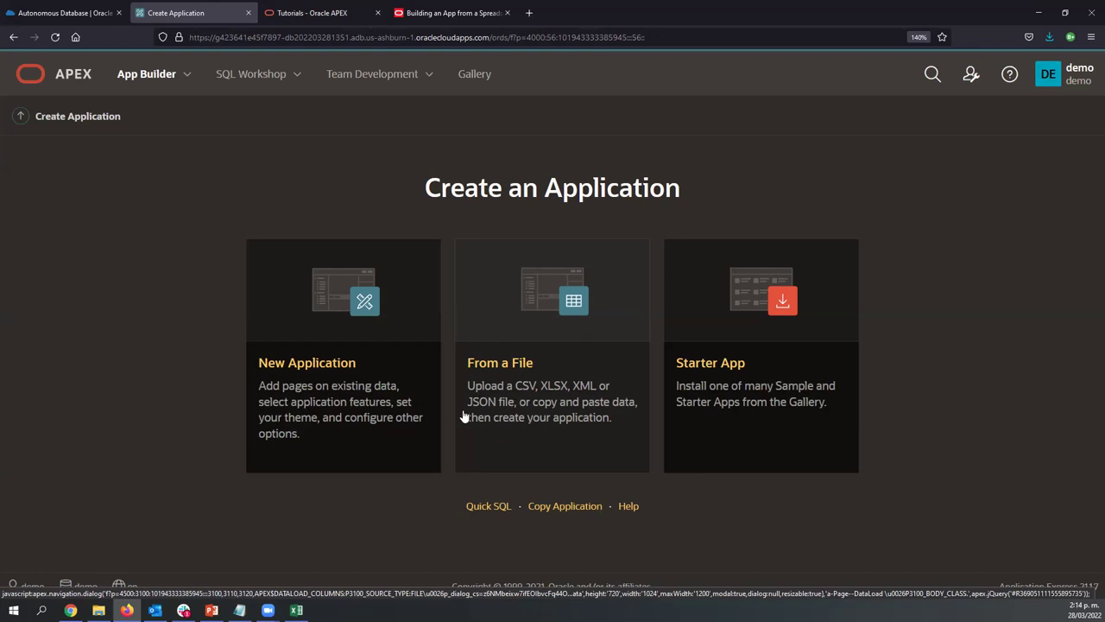
click(515, 380)
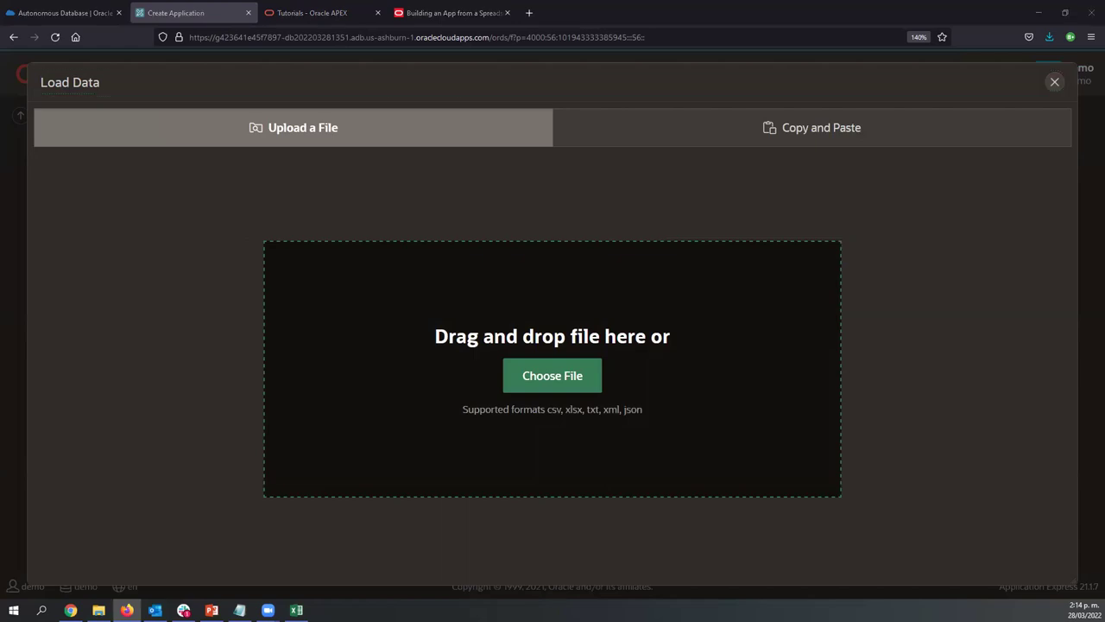
Drop Tasks.xlsx into the upload zone, check its sheet in Excel, and name the table PROJECTS
drag(73, 338, 518, 370)
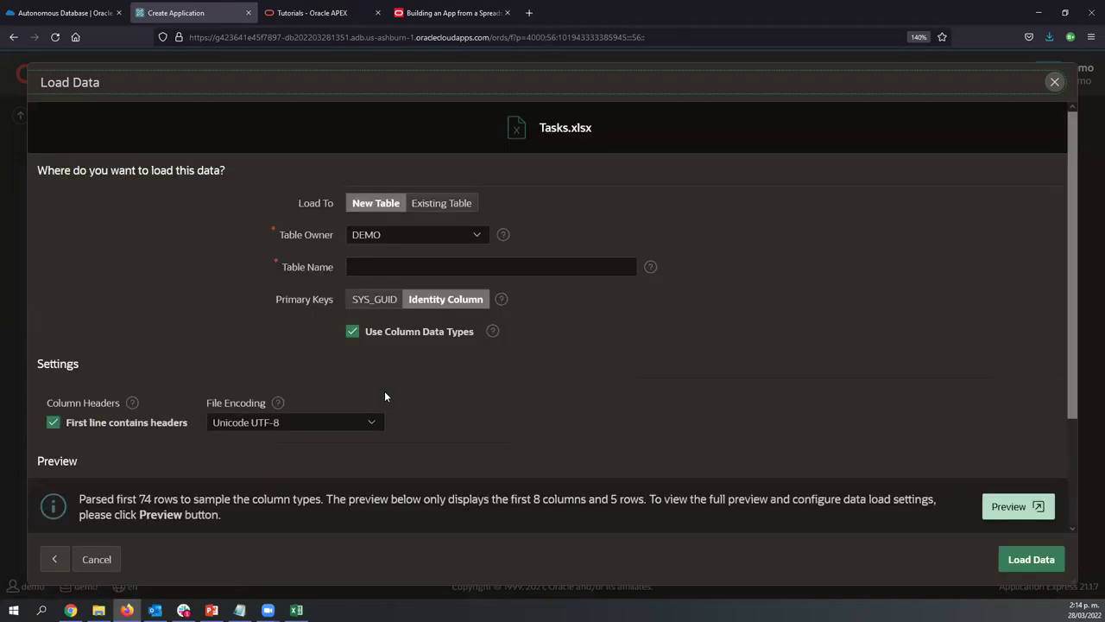
click(445, 269)
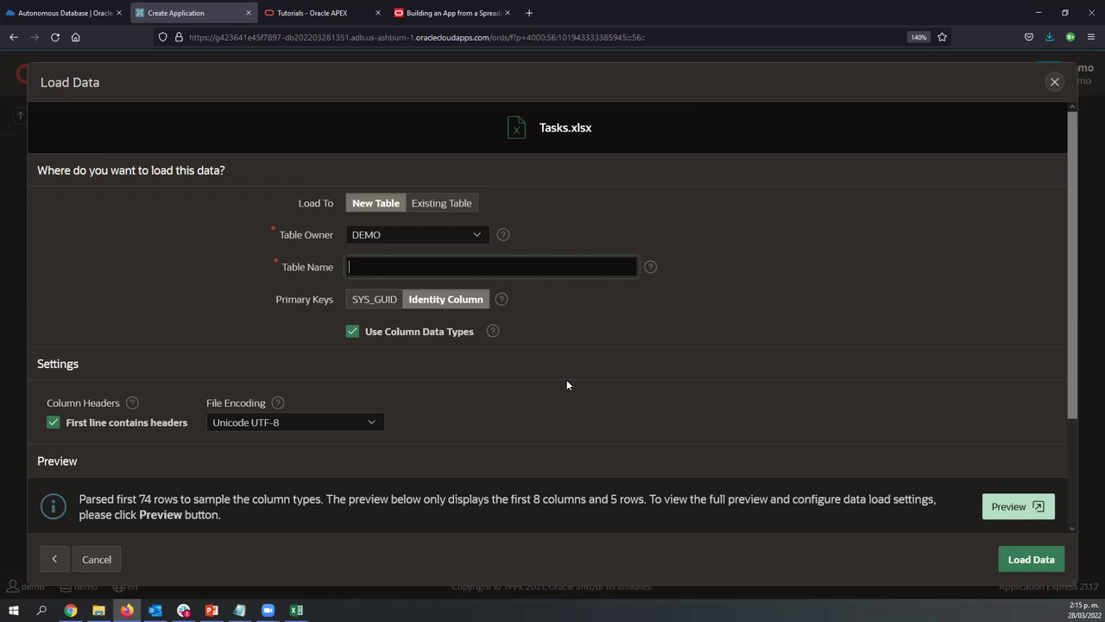
click(296, 610)
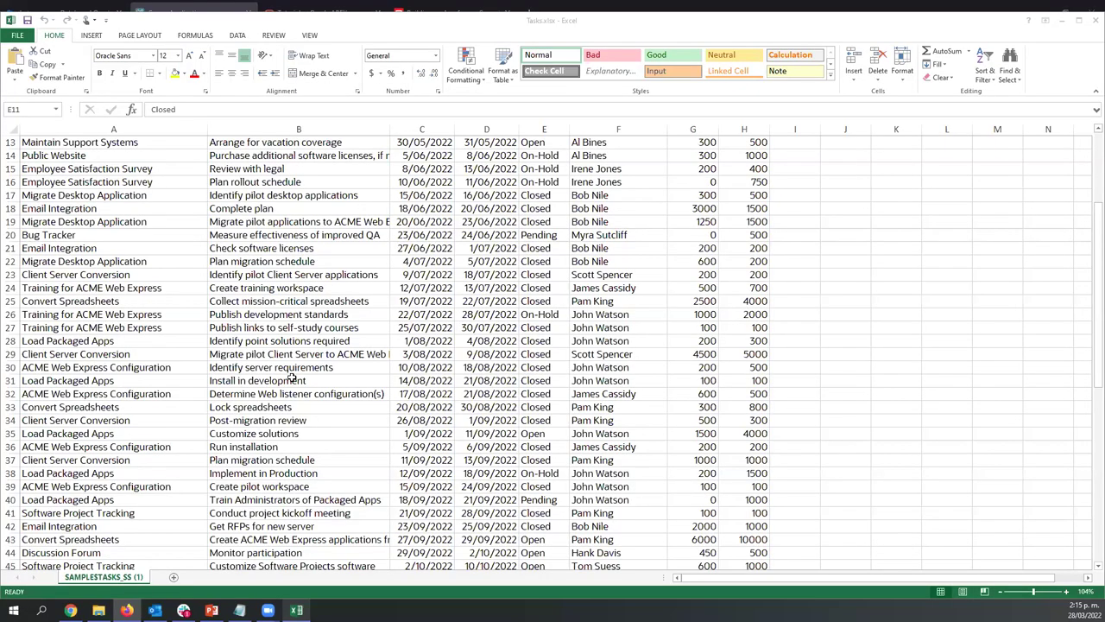
scroll(292, 371, up, 4)
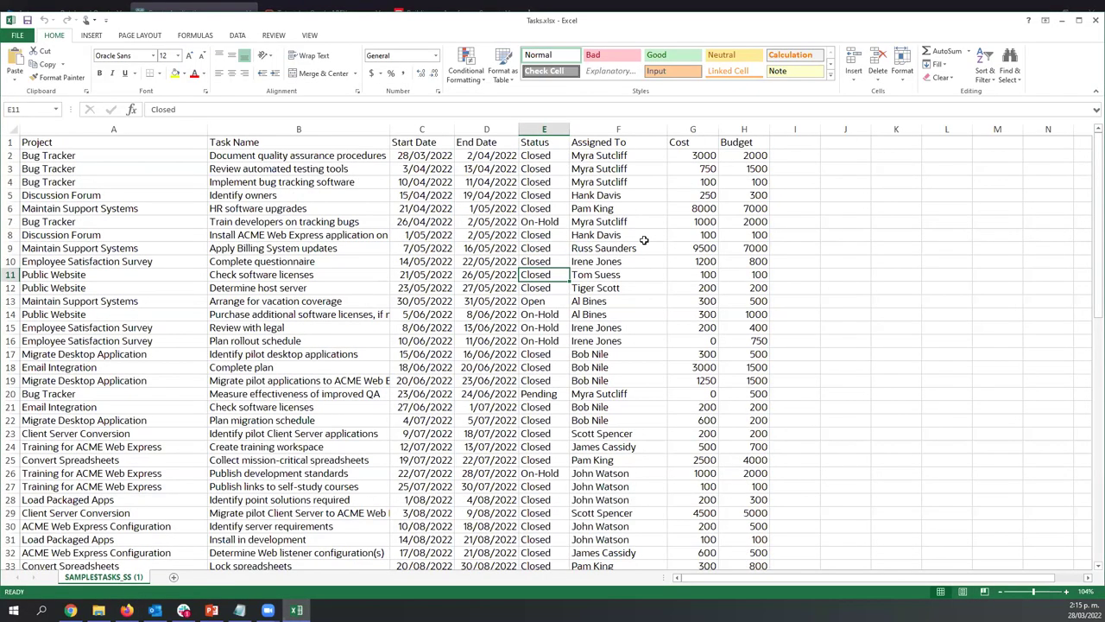
click(1061, 19)
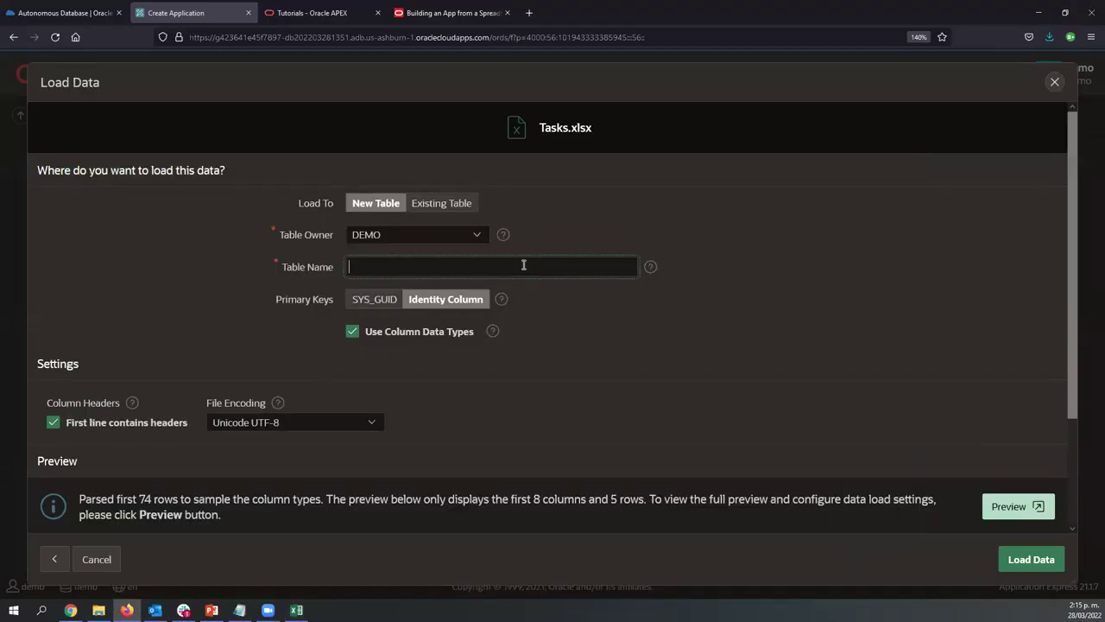
text(PROJECTS)
key(Tab)
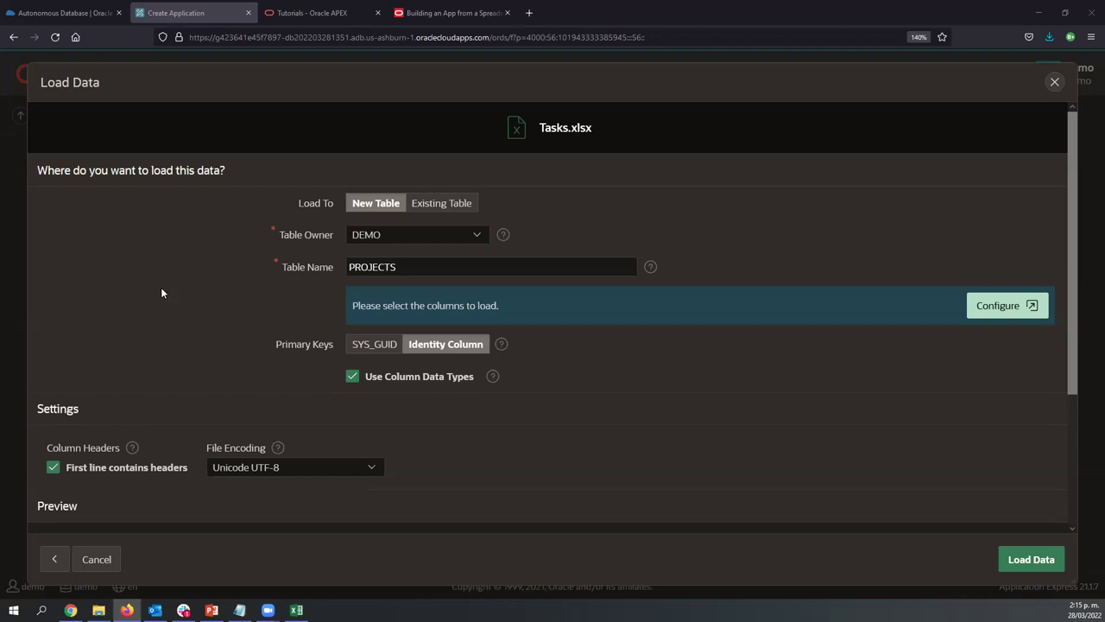
click(1001, 311)
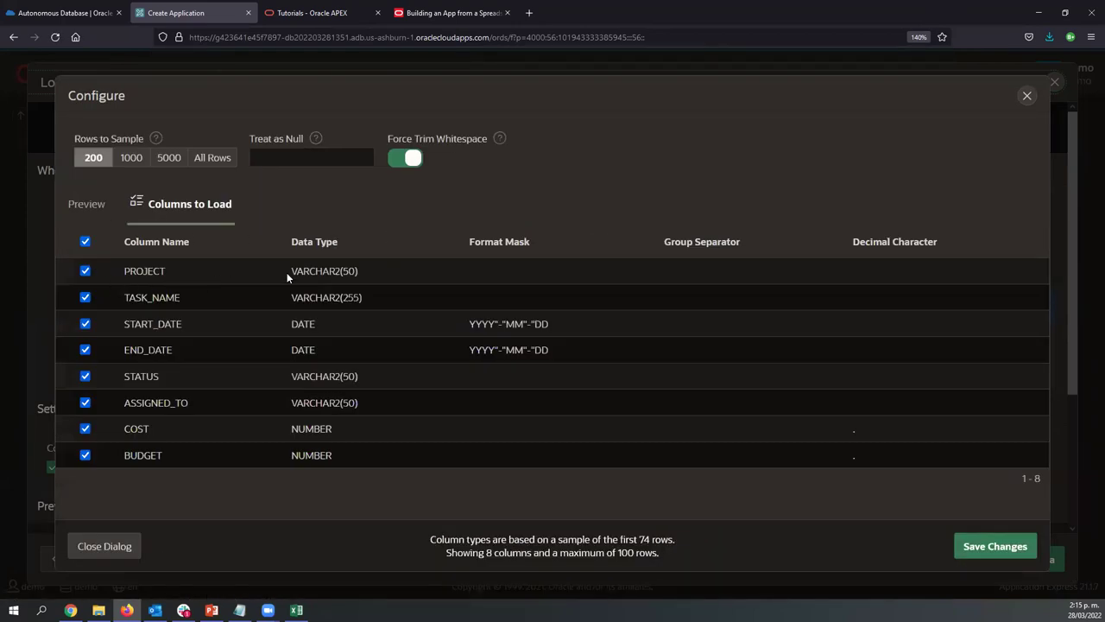
drag(288, 271, 357, 271)
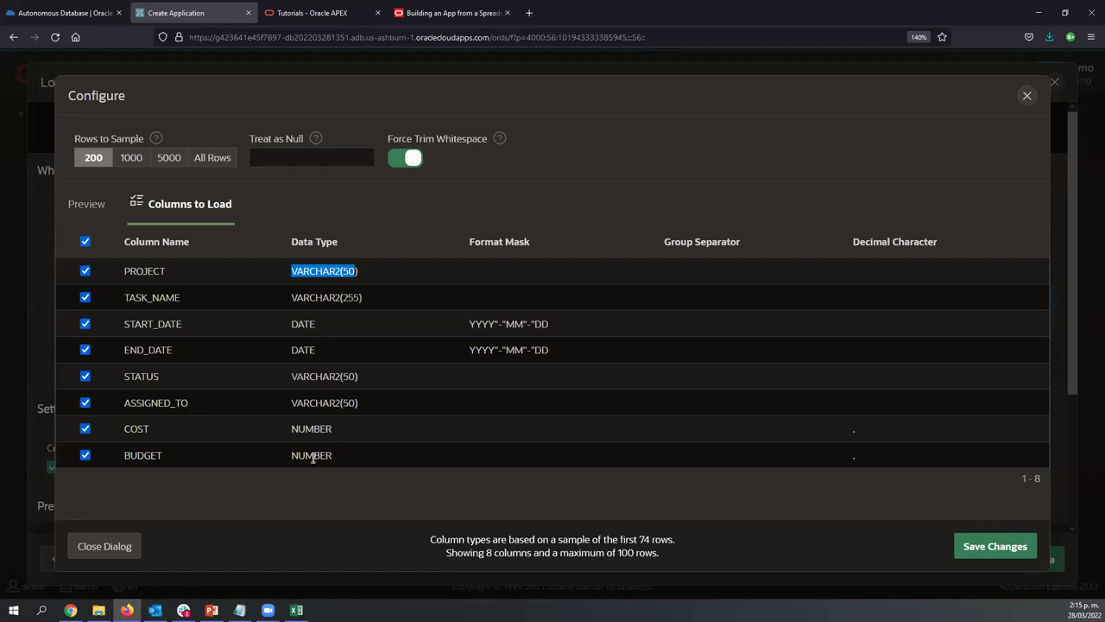
click(1027, 95)
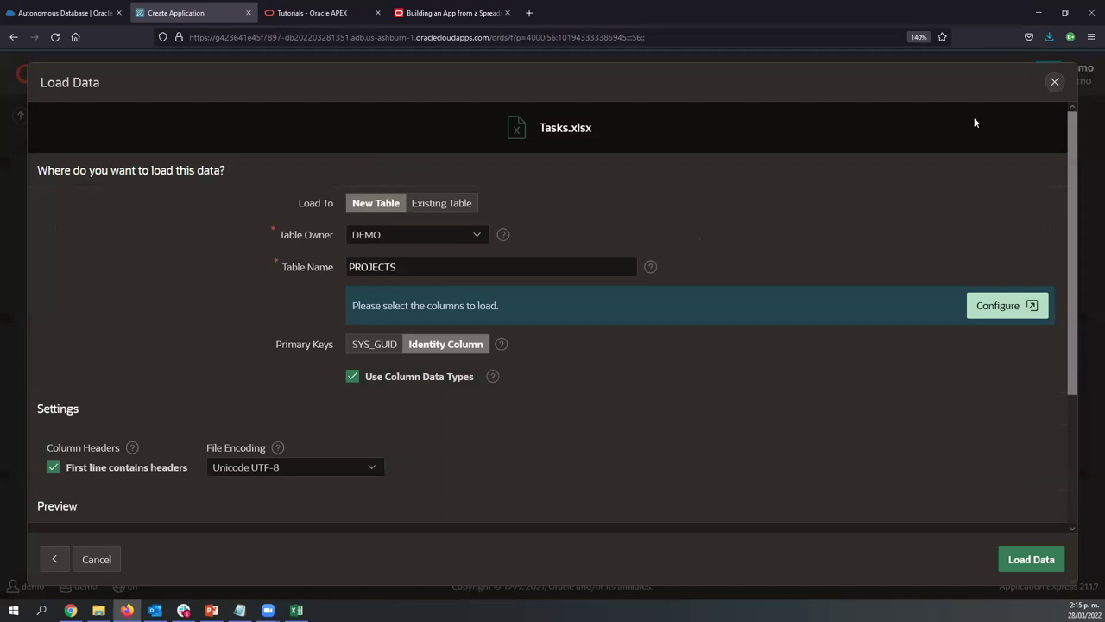
scroll(618, 317, down, 3)
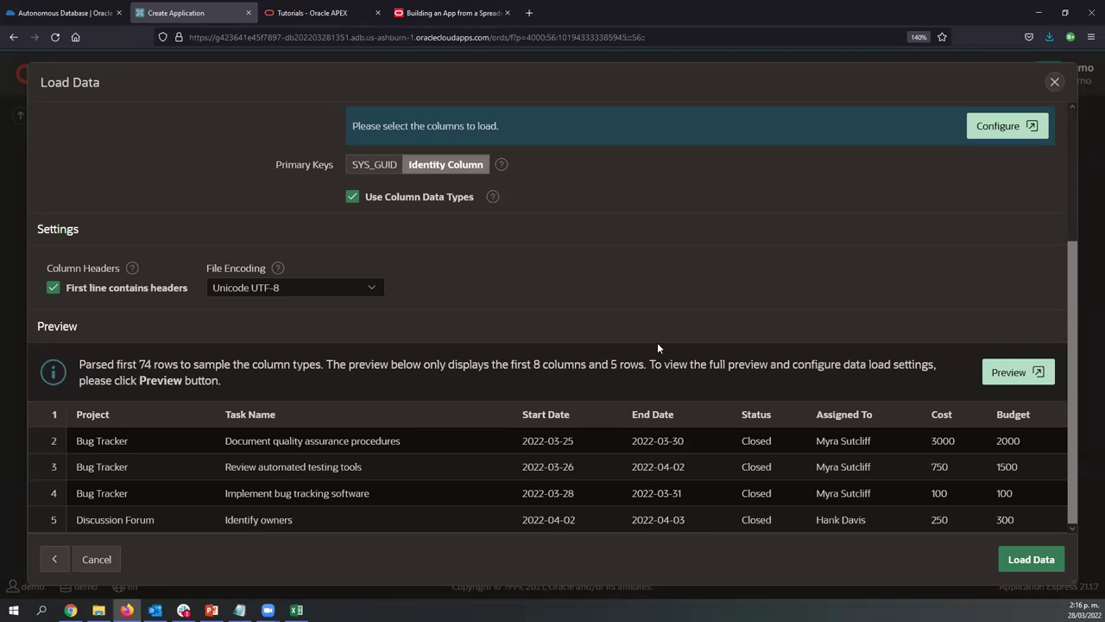
scroll(657, 345, up, 3)
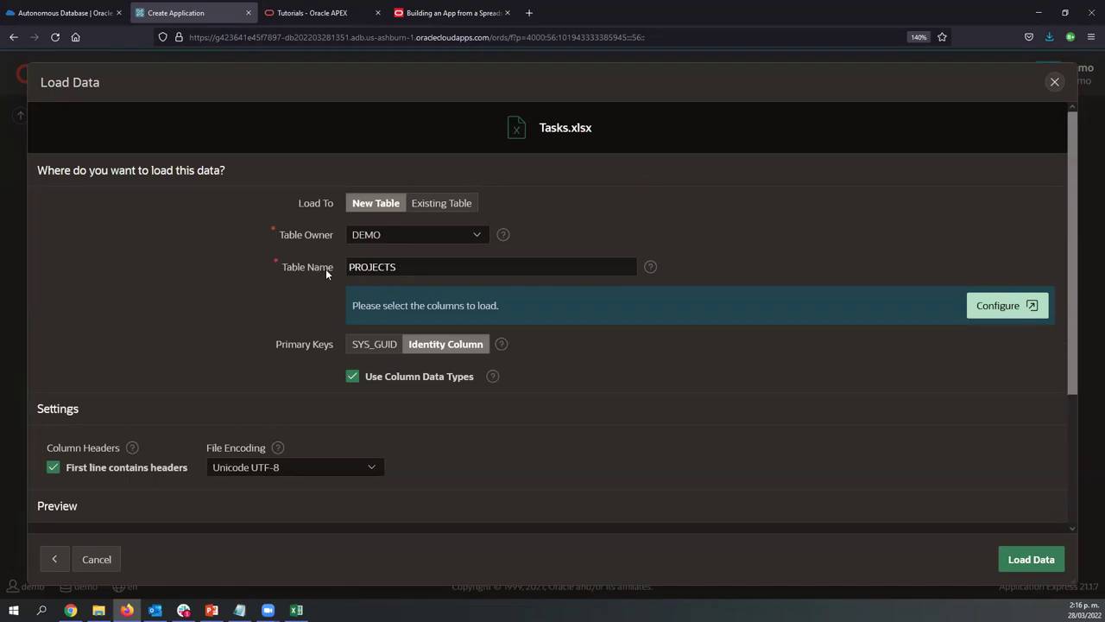
scroll(779, 441, down, 4)
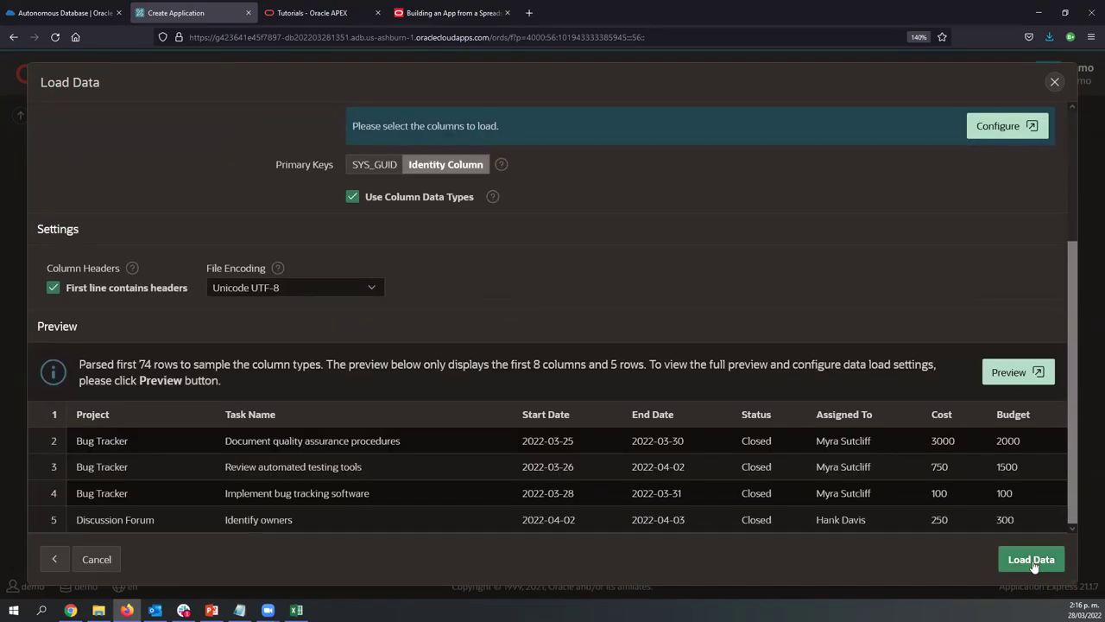
Load the 73 spreadsheet rows into the PROJECTS table and start Create Application on it
click(1033, 560)
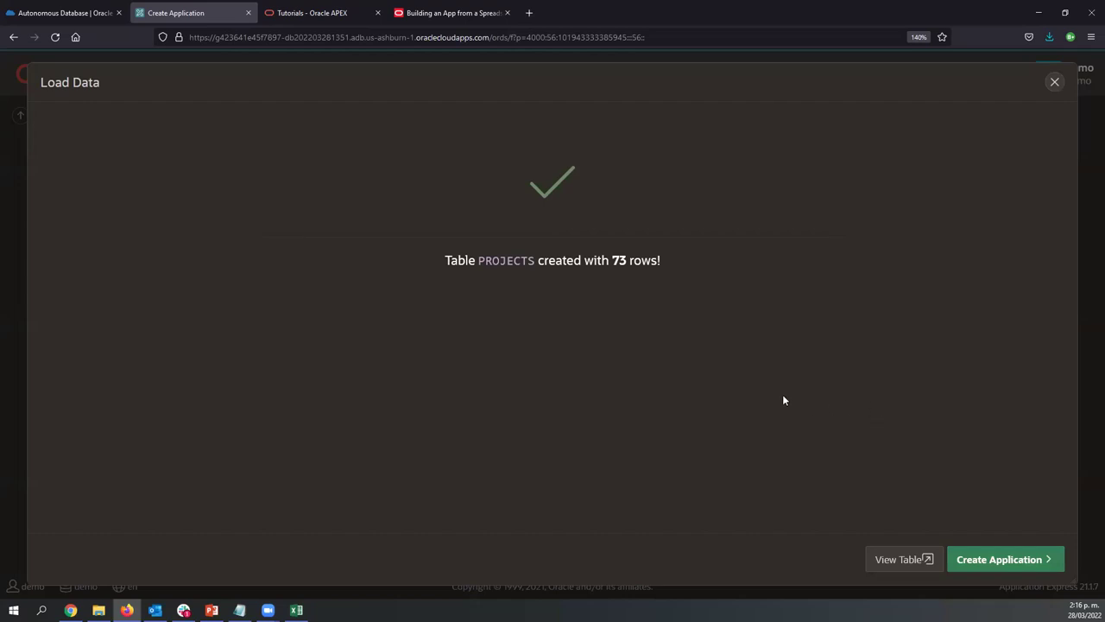
click(995, 563)
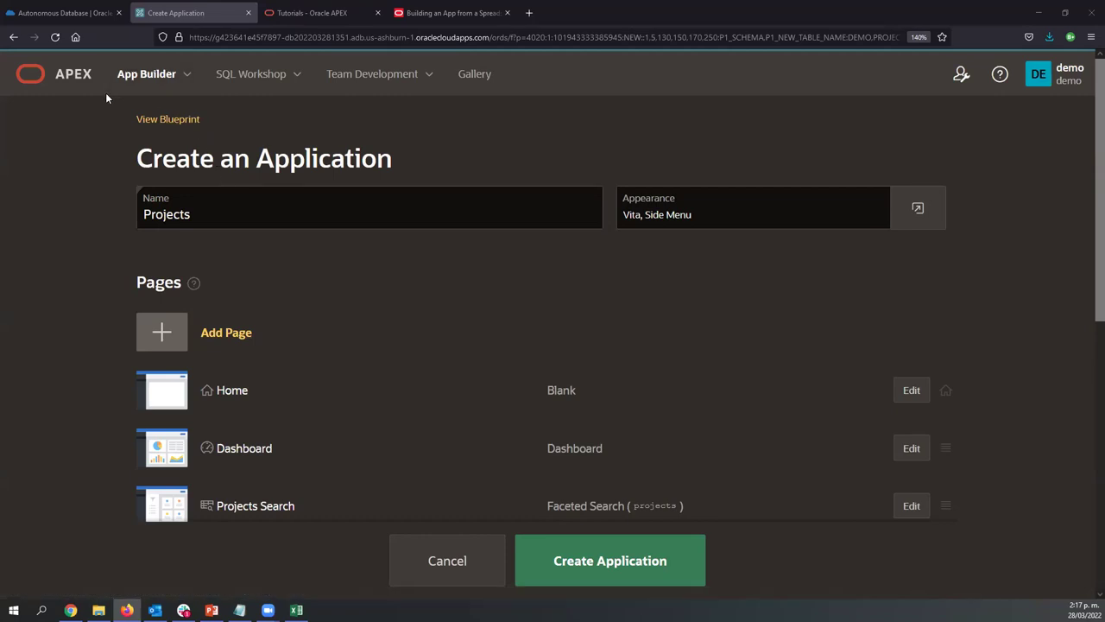
Restart From a File app creation, cancel the file picker and Load Data, then open the workshop tab
click(132, 78)
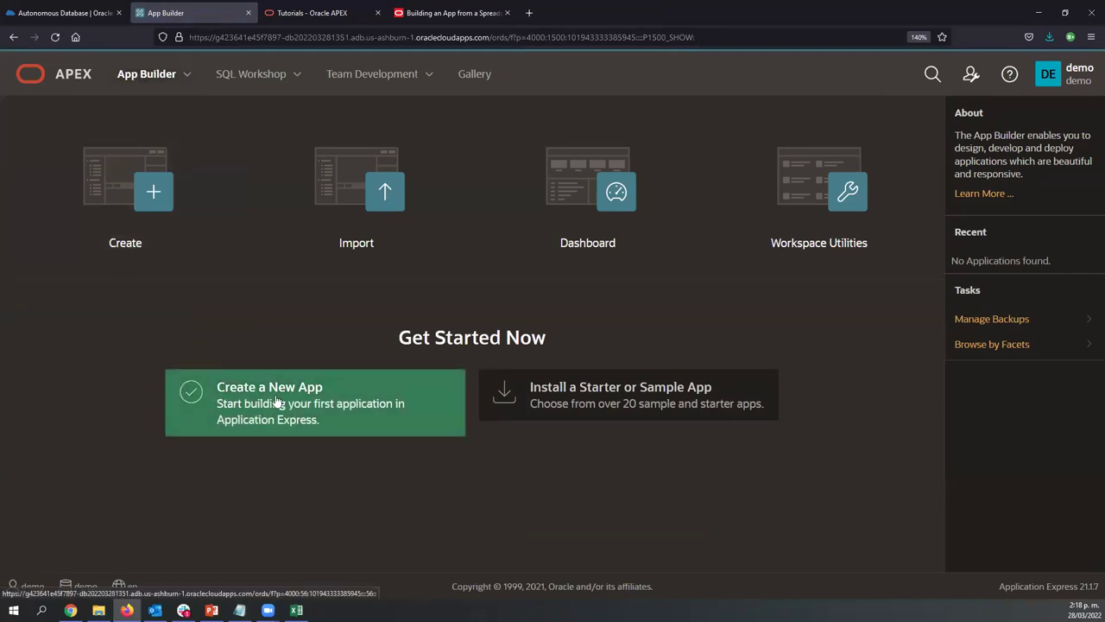
click(276, 402)
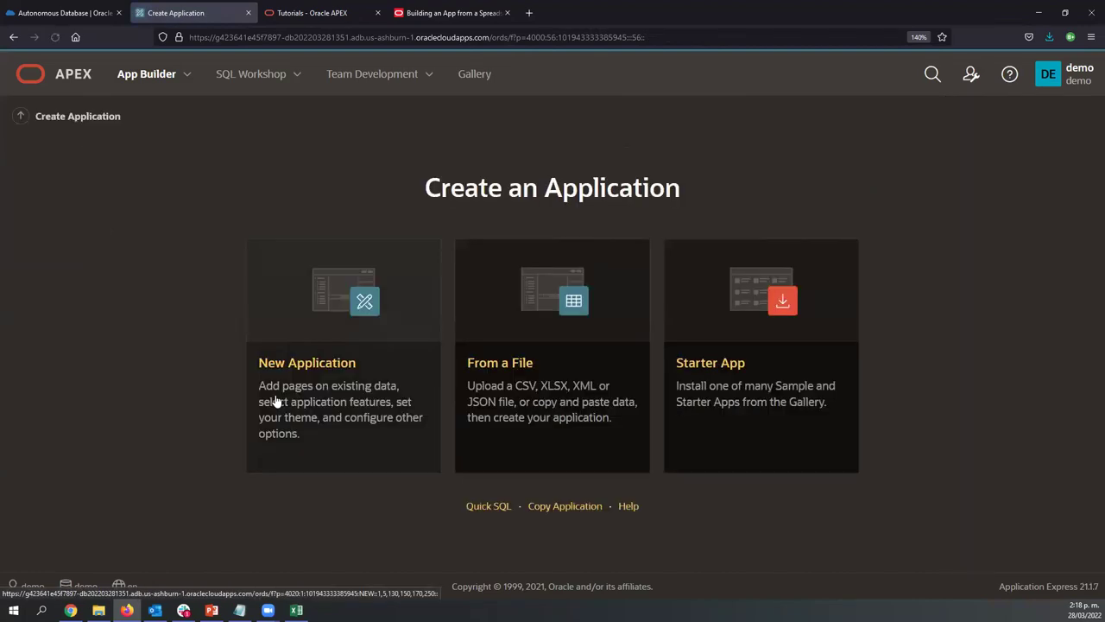
click(508, 370)
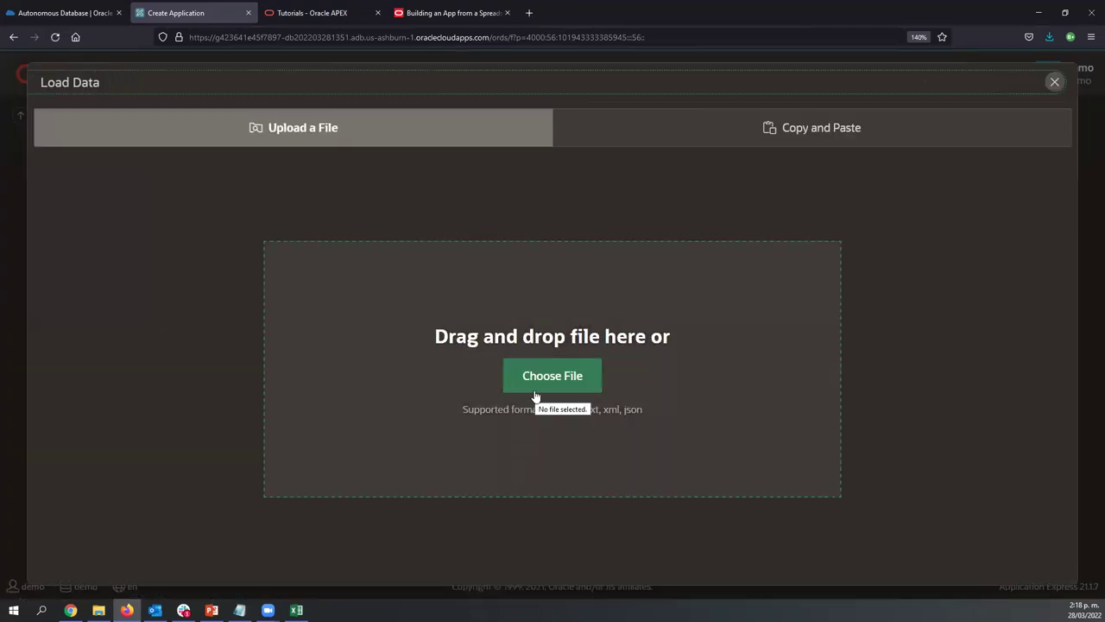
click(552, 388)
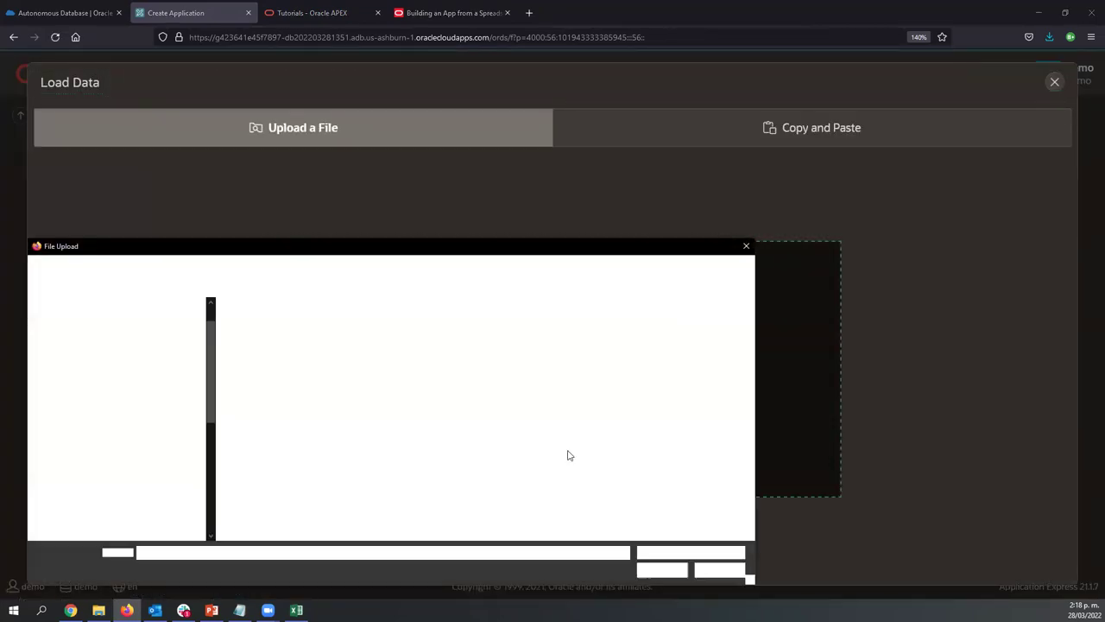
click(717, 568)
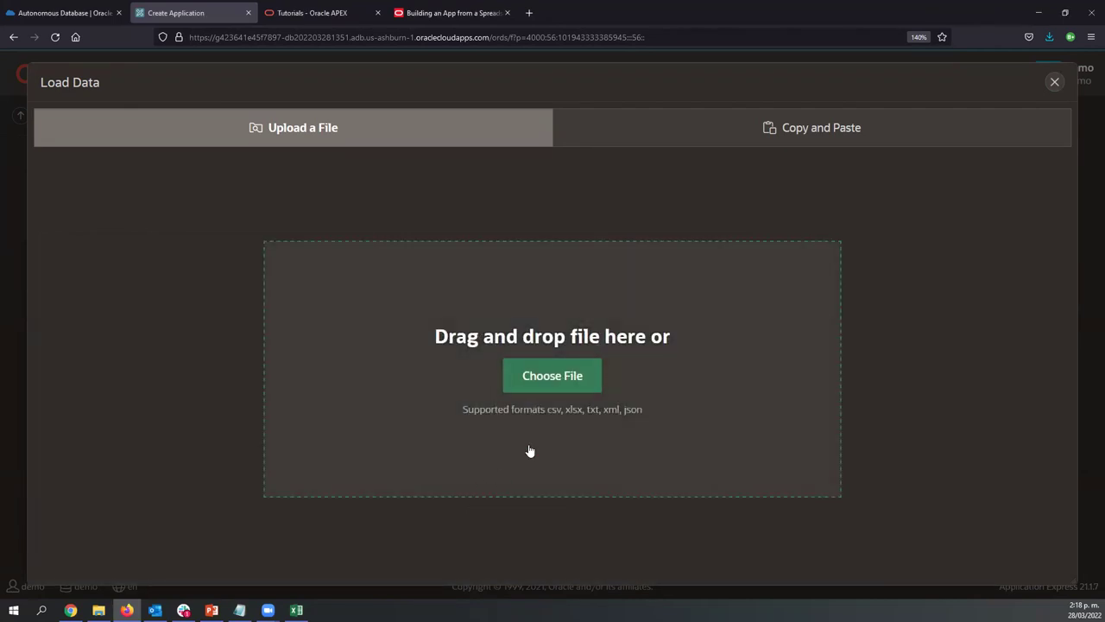
click(1055, 83)
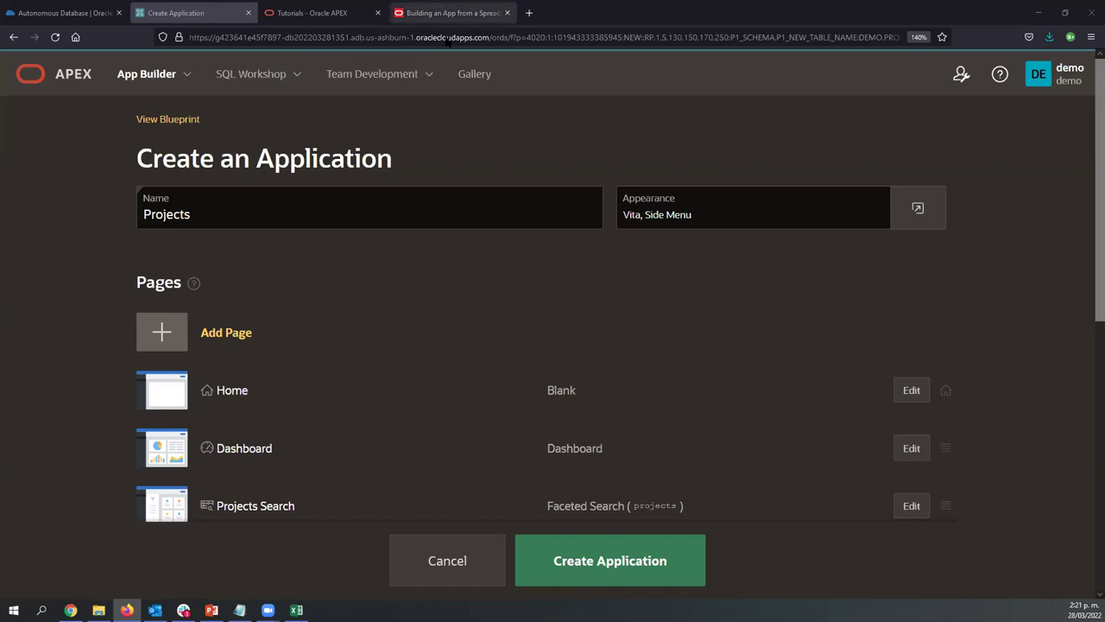
click(449, 12)
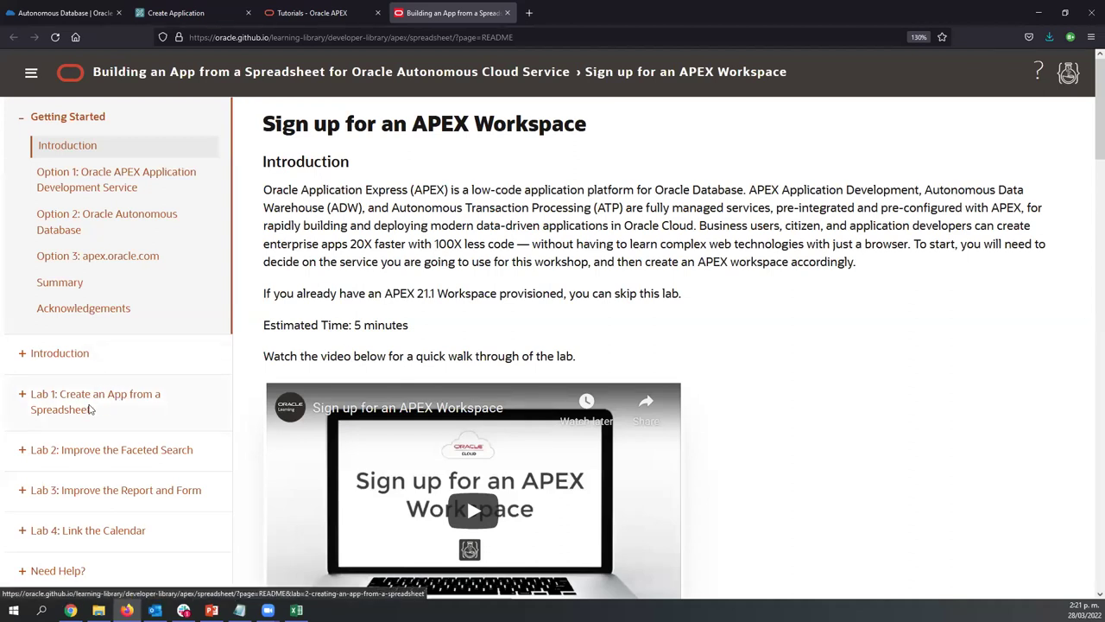
Jump to the Option 1 workspace sign-up instructions and scroll down to step 11
click(117, 181)
scroll(485, 412, down, 10)
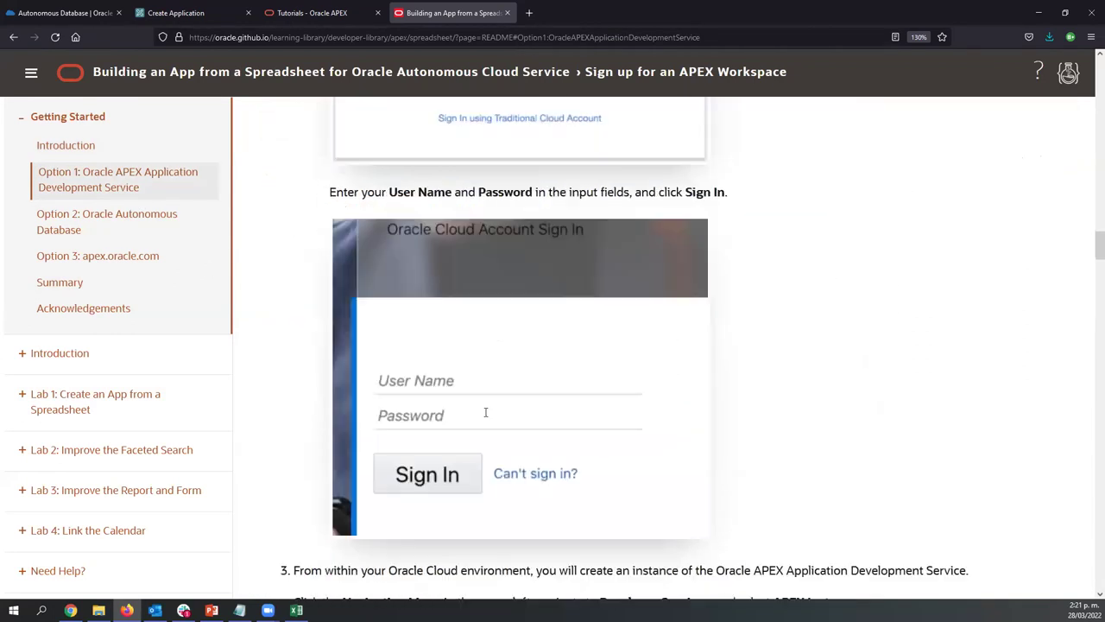
scroll(485, 412, down, 20)
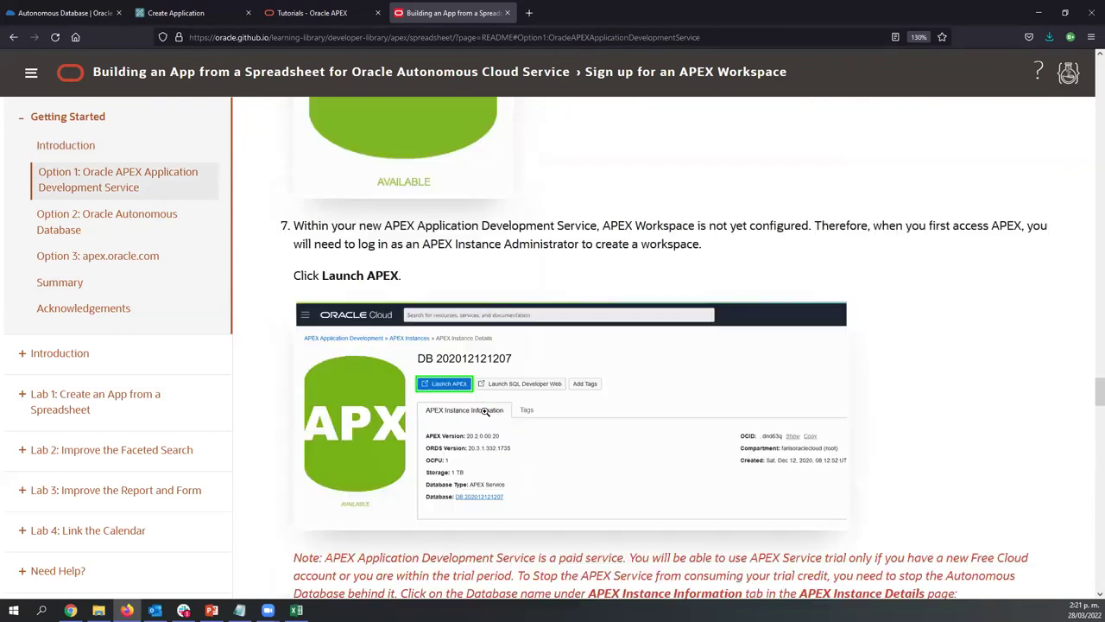
scroll(486, 412, down, 20)
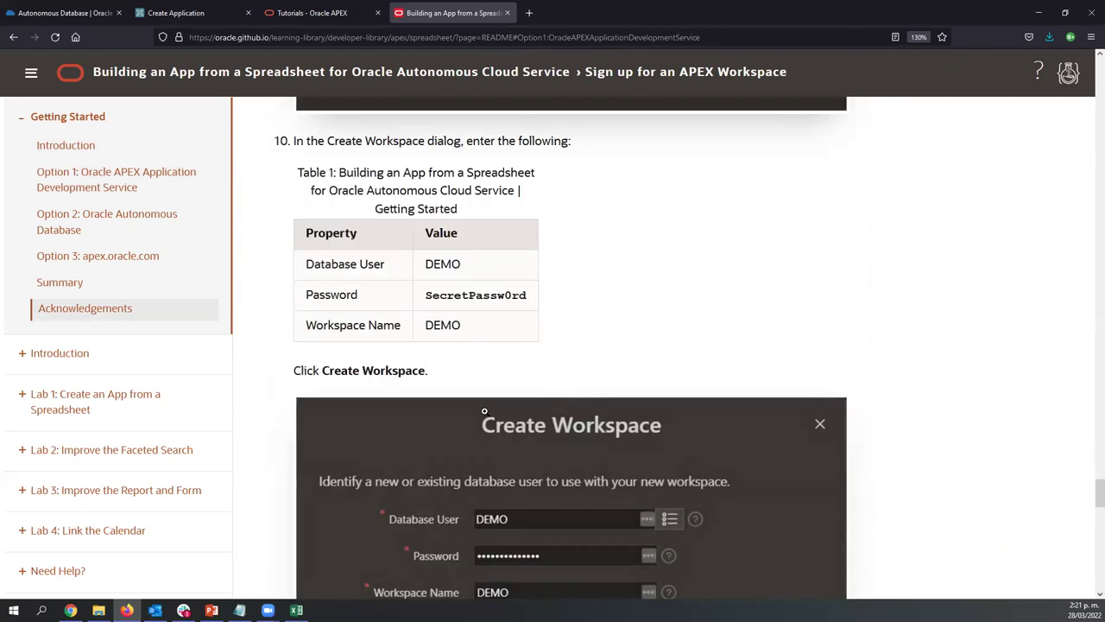
scroll(485, 412, down, 3)
scroll(484, 411, down, 5)
scroll(481, 411, up, 6)
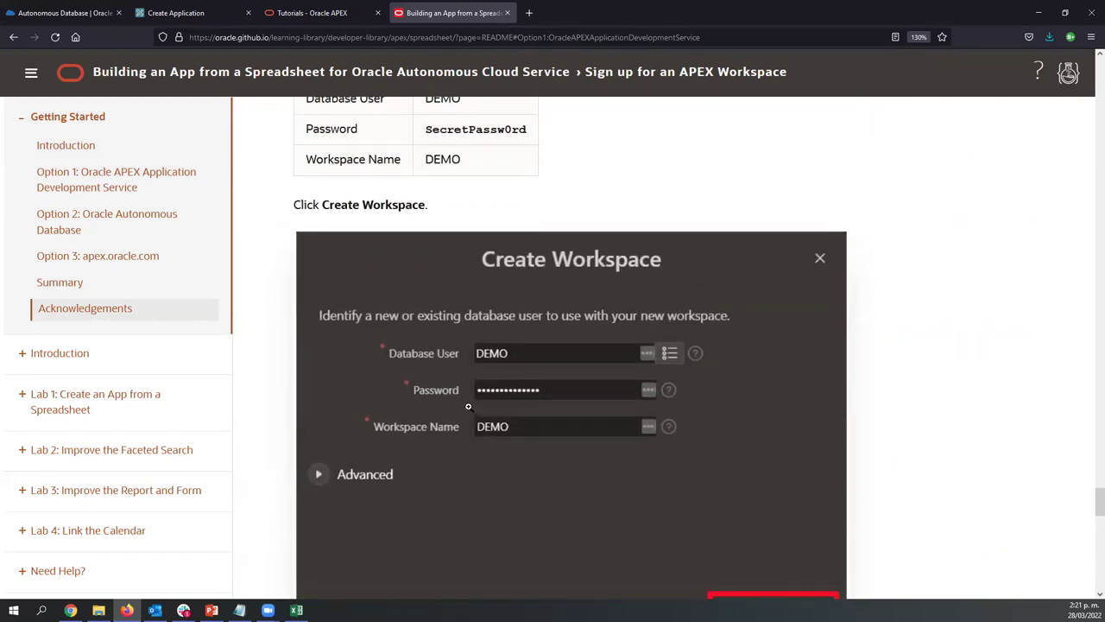
scroll(481, 411, down, 5)
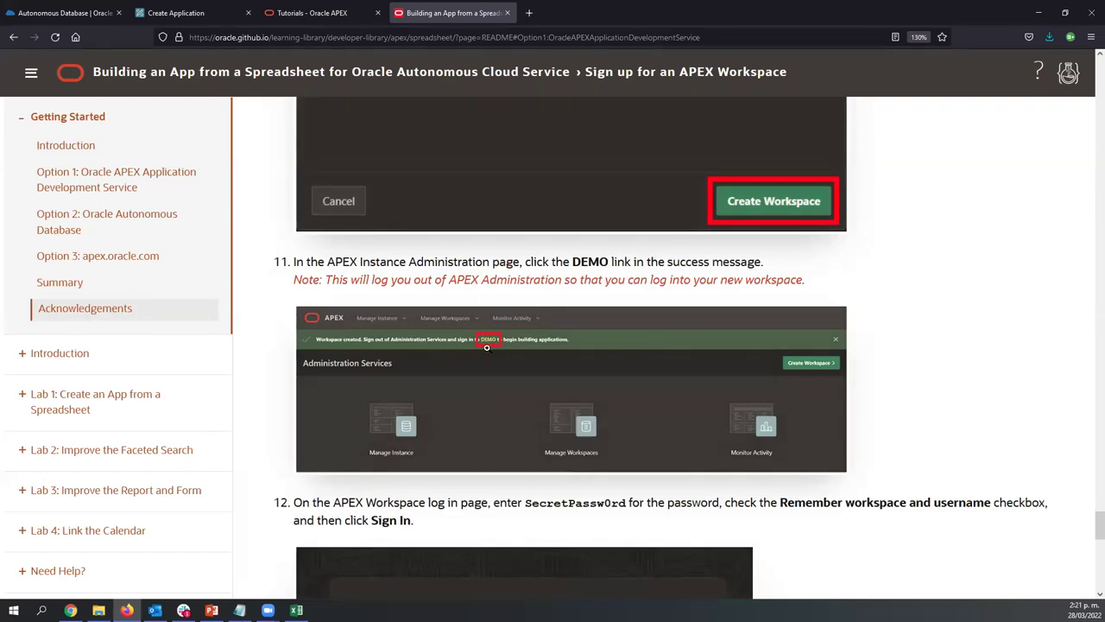
Enlarge the step-11 DEMO success screenshot, close it, and return to the Create Application tab
click(496, 359)
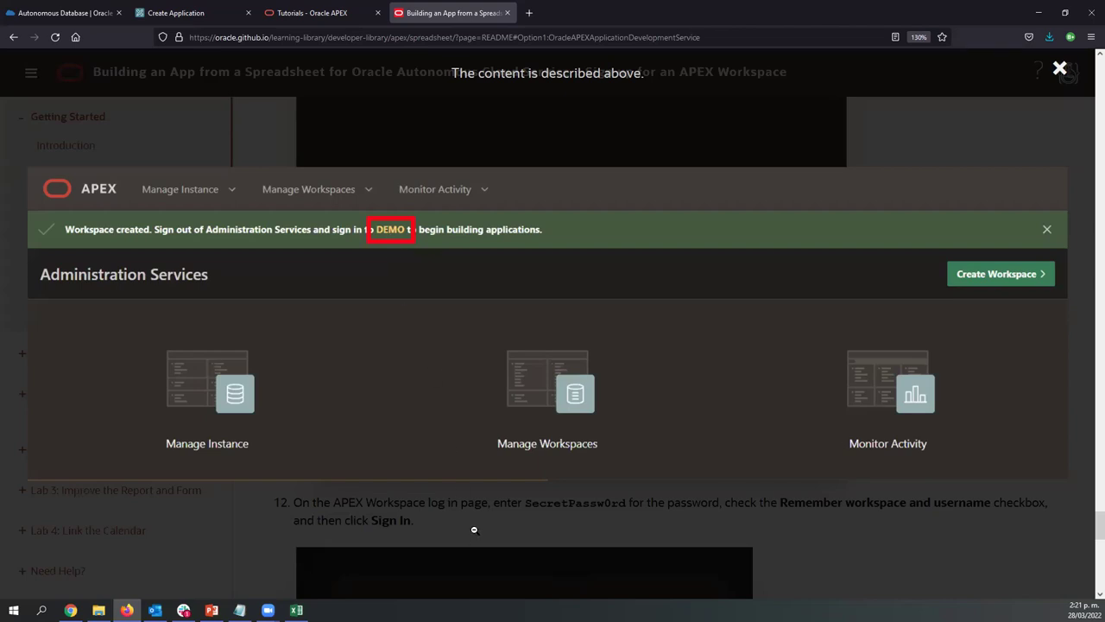
click(1052, 74)
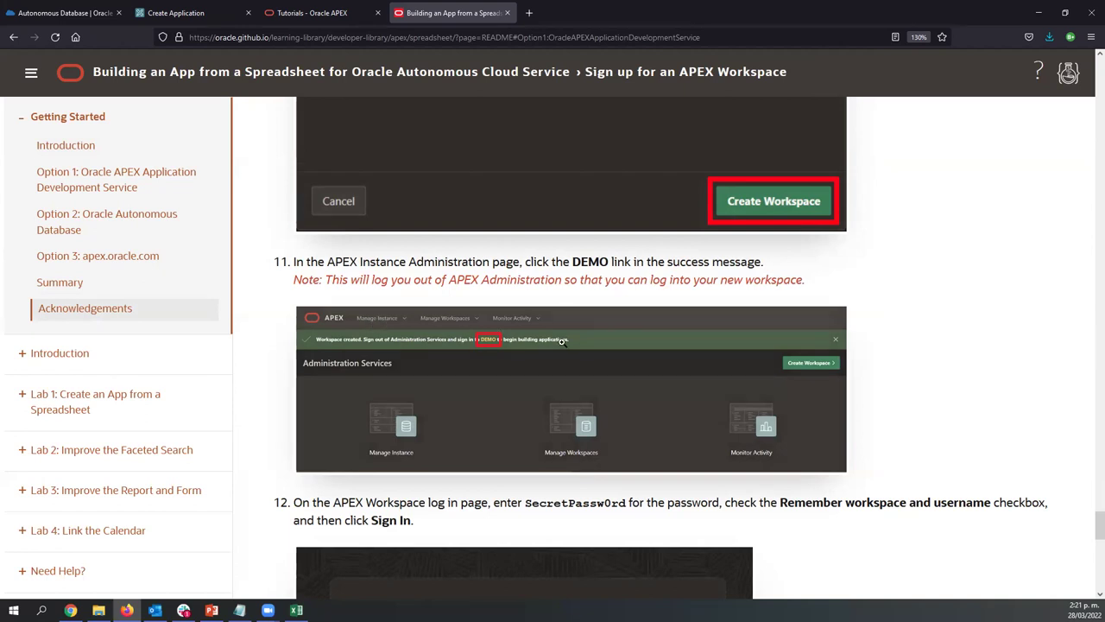
click(173, 12)
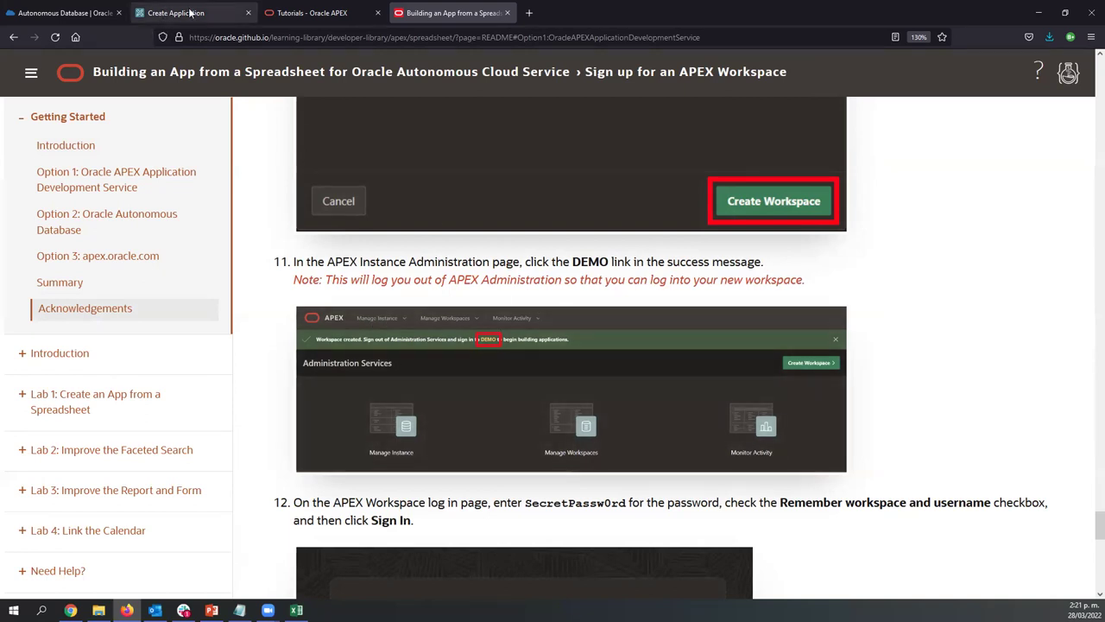
Sign out of the DEMO workspace from the demo avatar menu and return to the sign-in page
click(1062, 82)
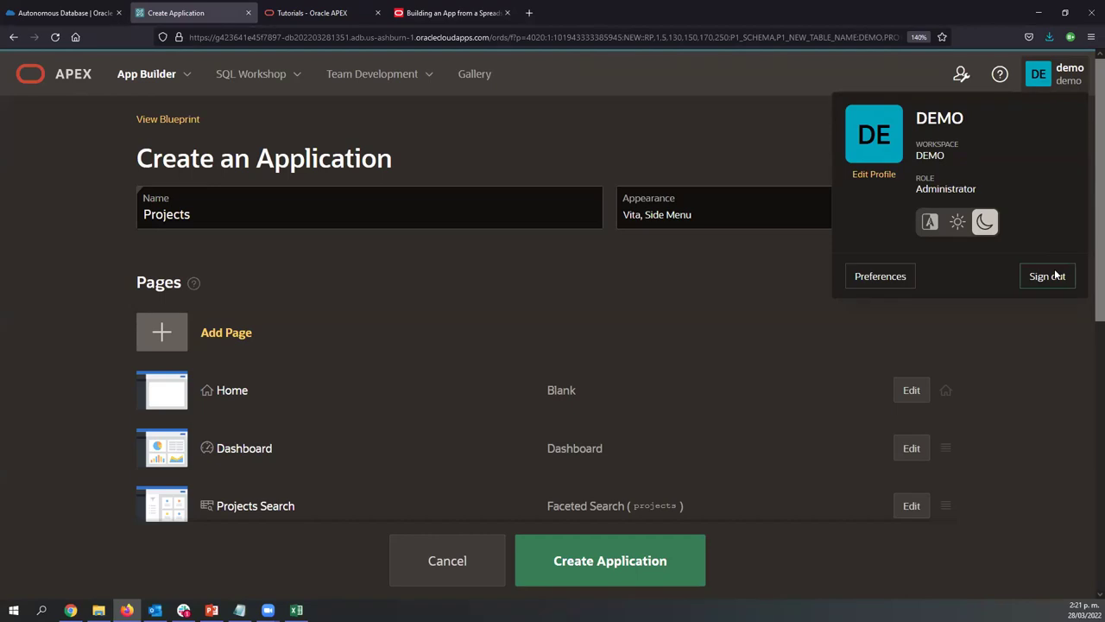
click(413, 9)
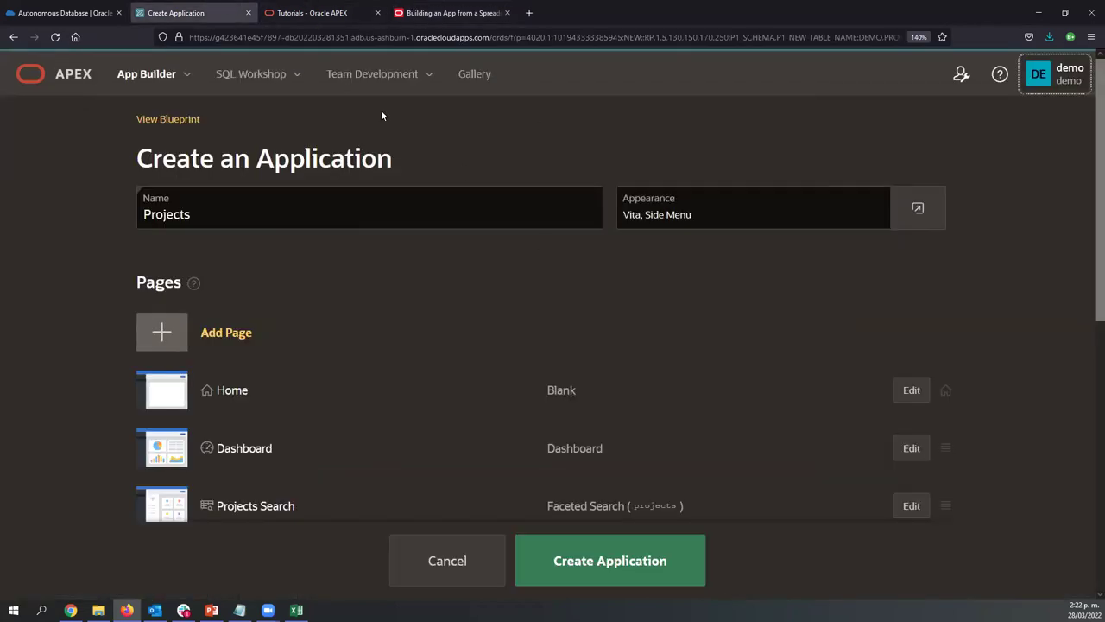
click(1053, 79)
click(1052, 273)
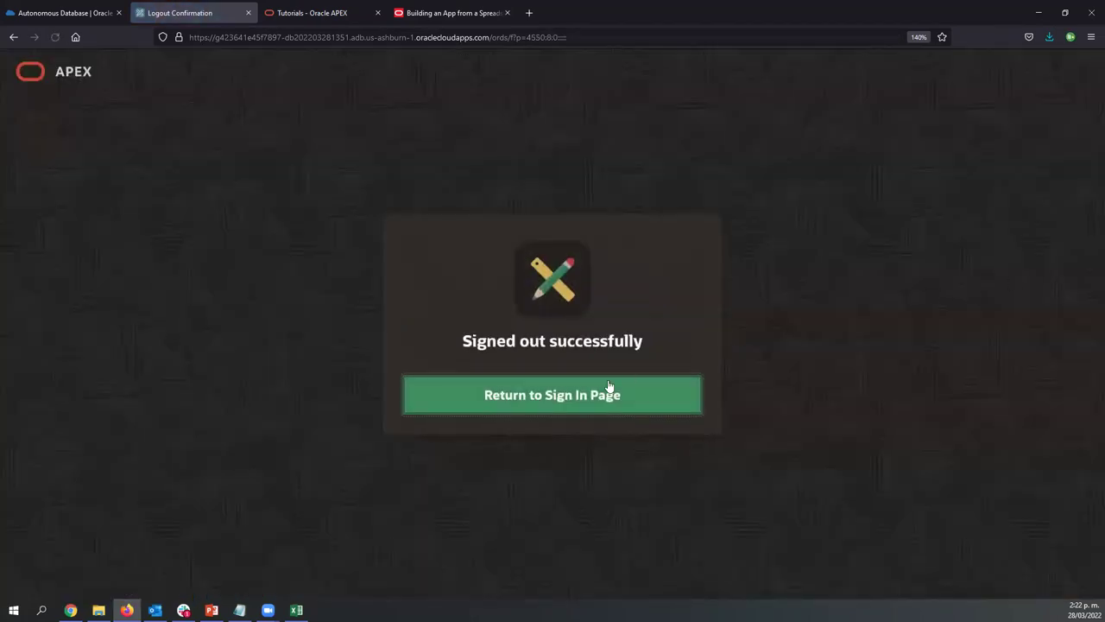
click(608, 385)
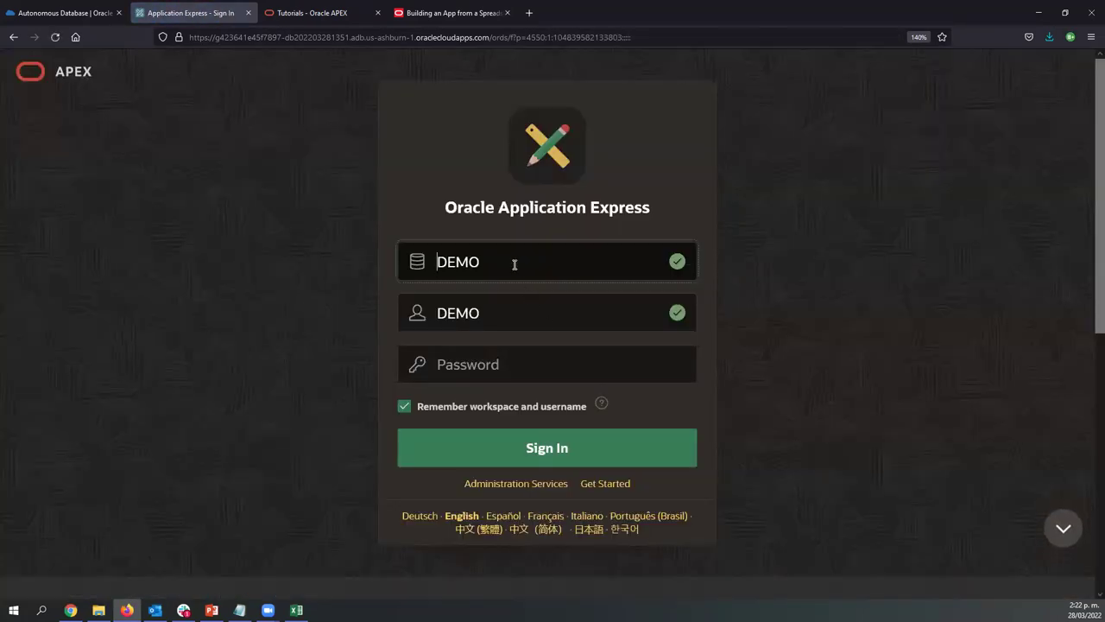
Sign in to Administration Services with the pasted ADMIN password, then sign out from the admin menu
double_click(515, 262)
click(545, 485)
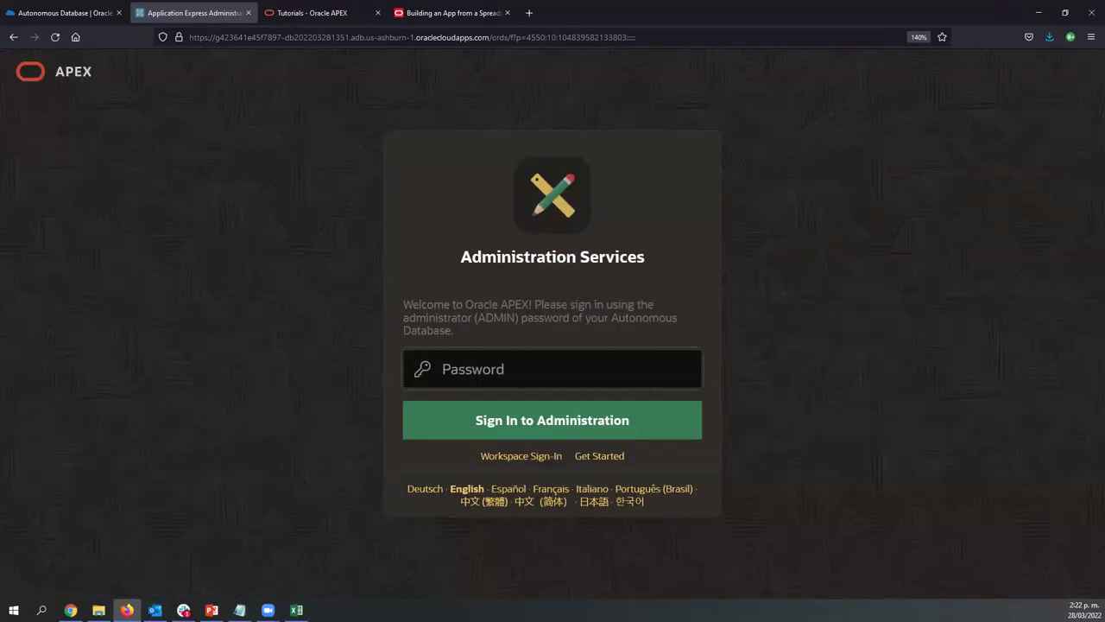
key(alt+Tab)
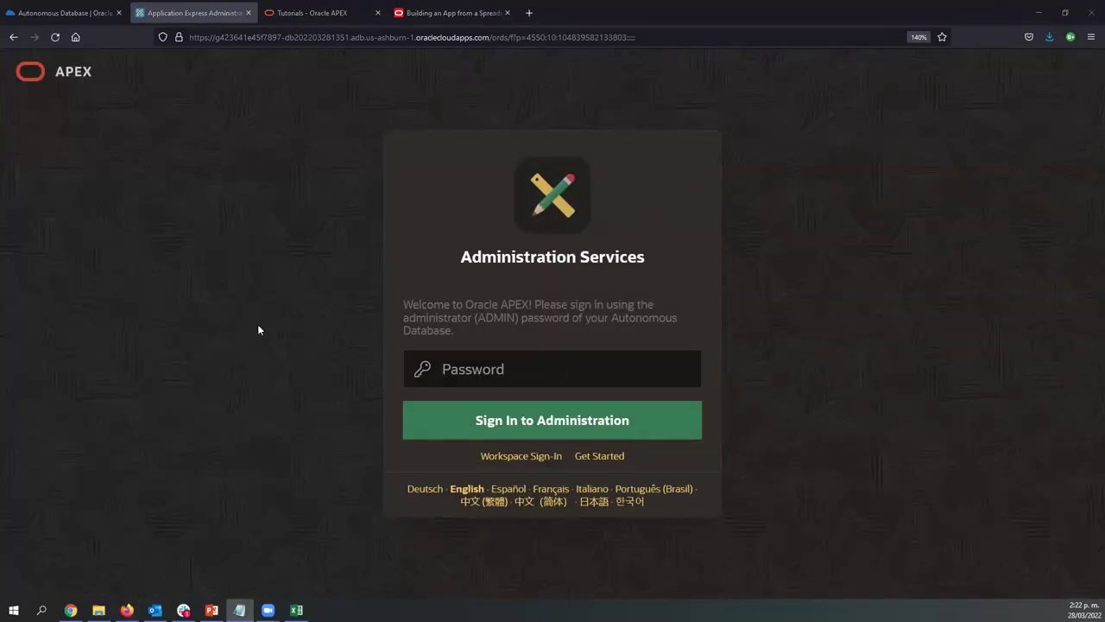
click(543, 365)
key(ctrl+v)
click(502, 432)
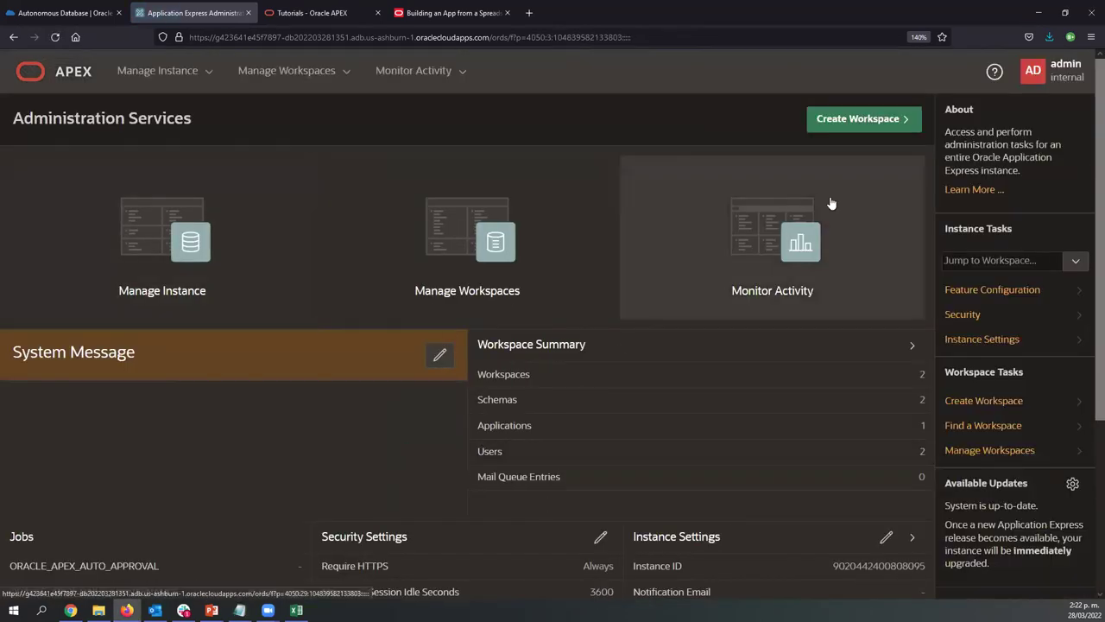
click(1055, 71)
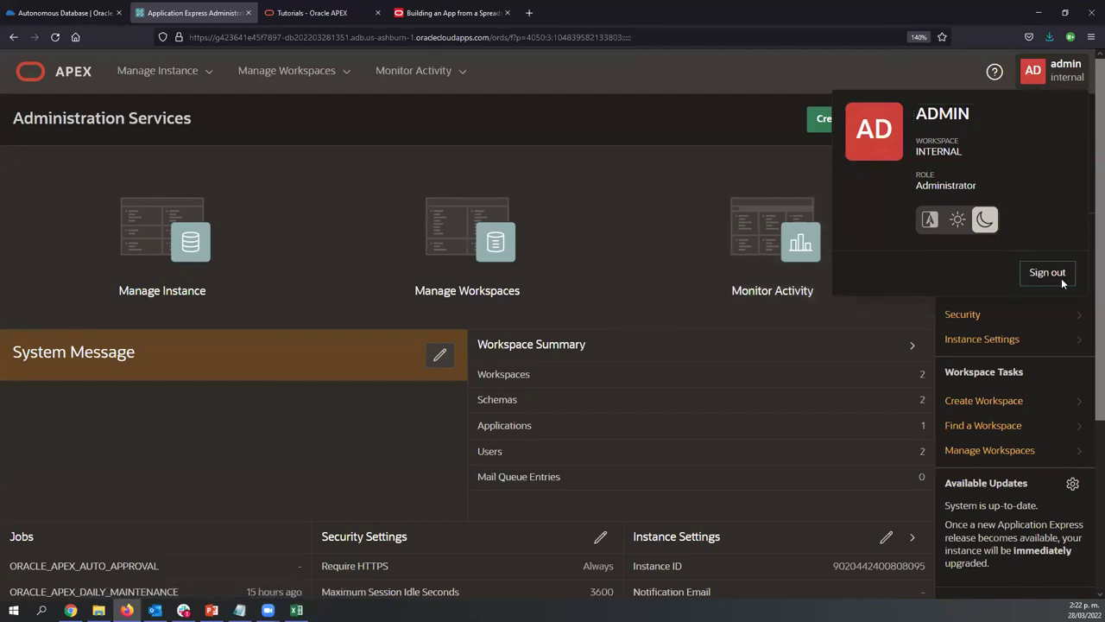
click(1062, 276)
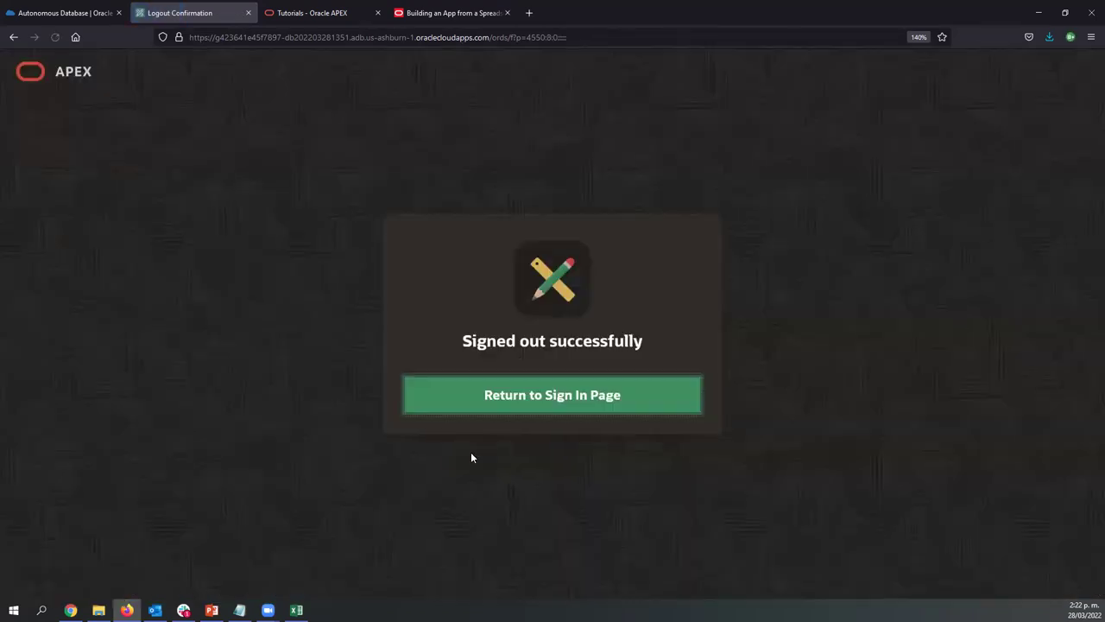
Sign in with workspace 'demo', username 'demo' and the pasted password, ticking Remember workspace and username
click(562, 411)
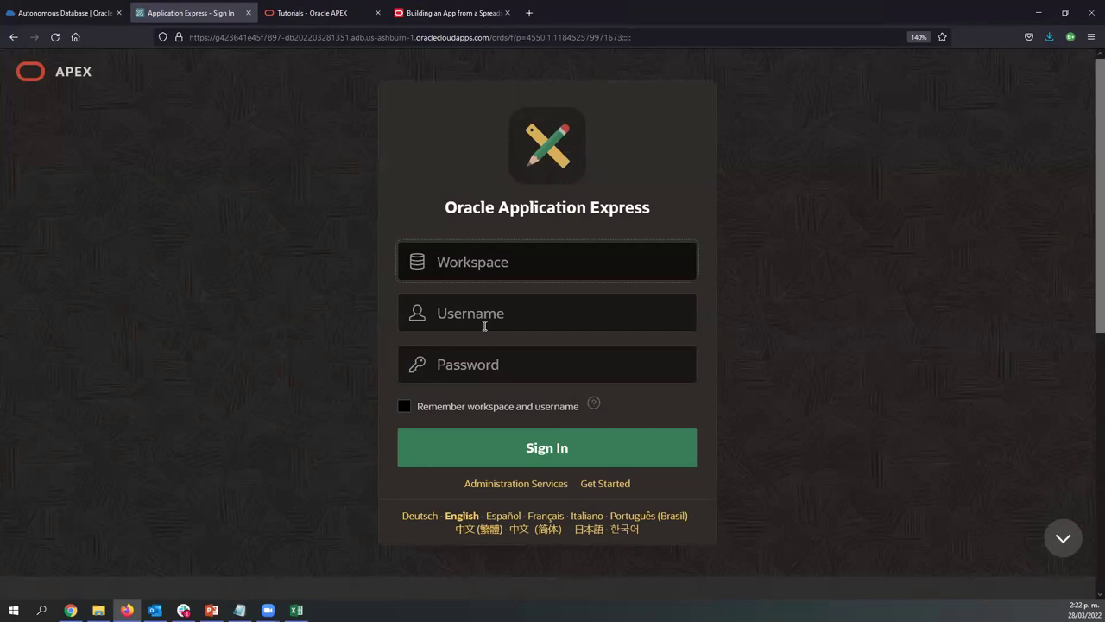
text(demo)
key(Tab)
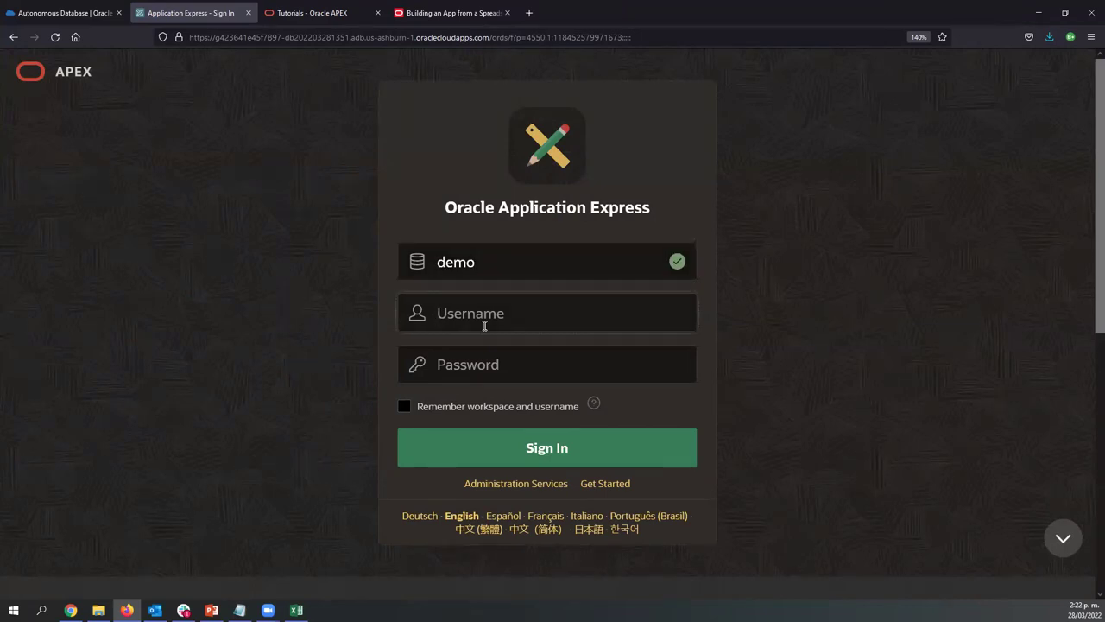
text(demo)
key(Tab)
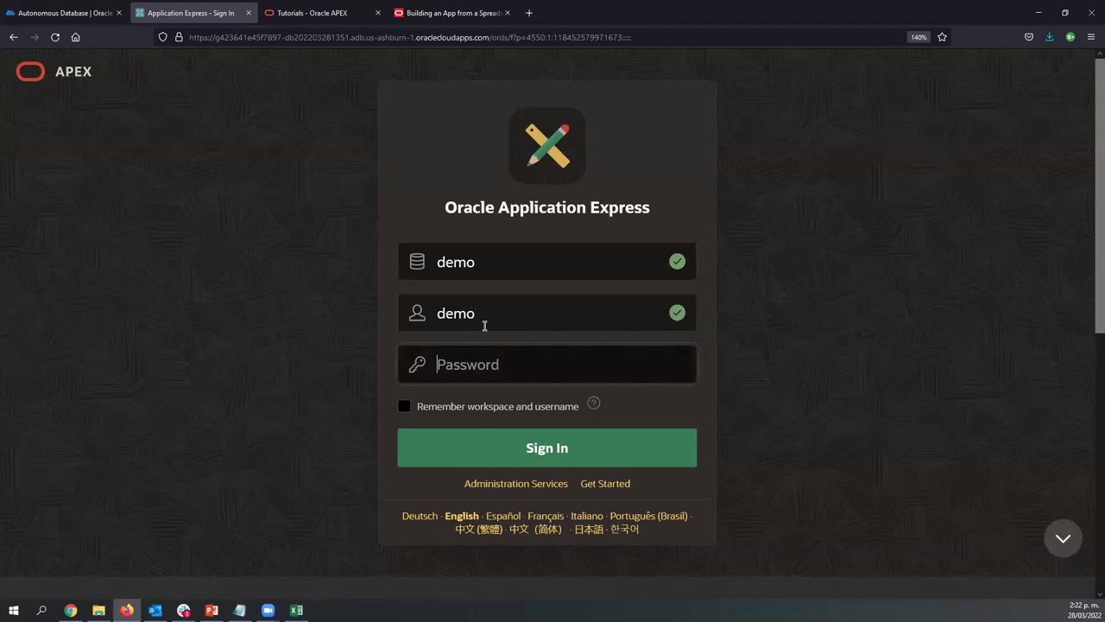
key(ctrl+v)
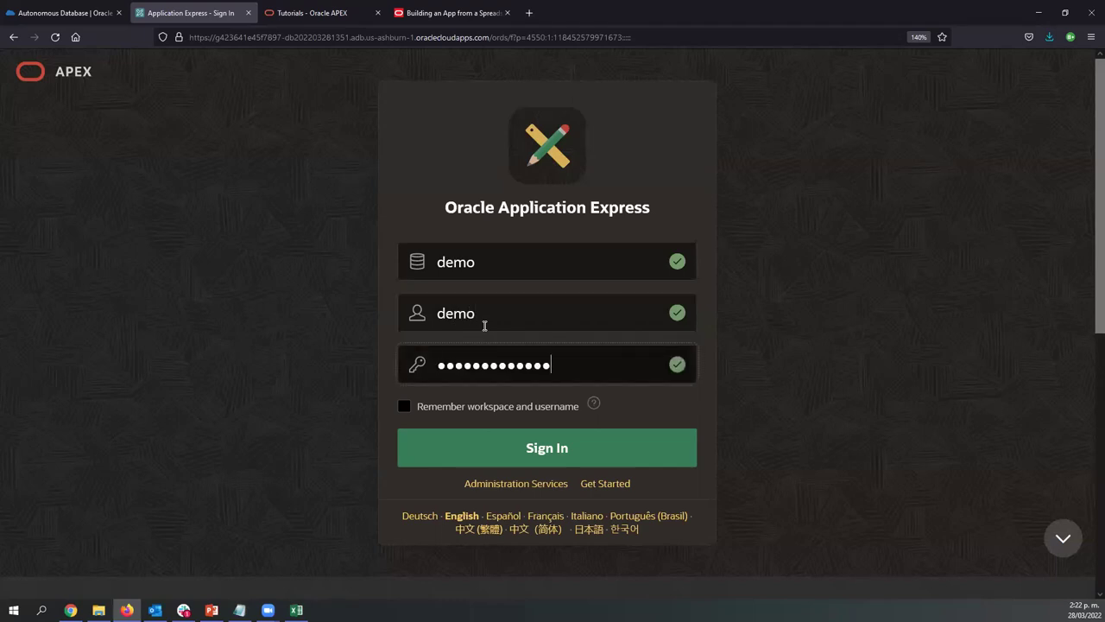
click(455, 409)
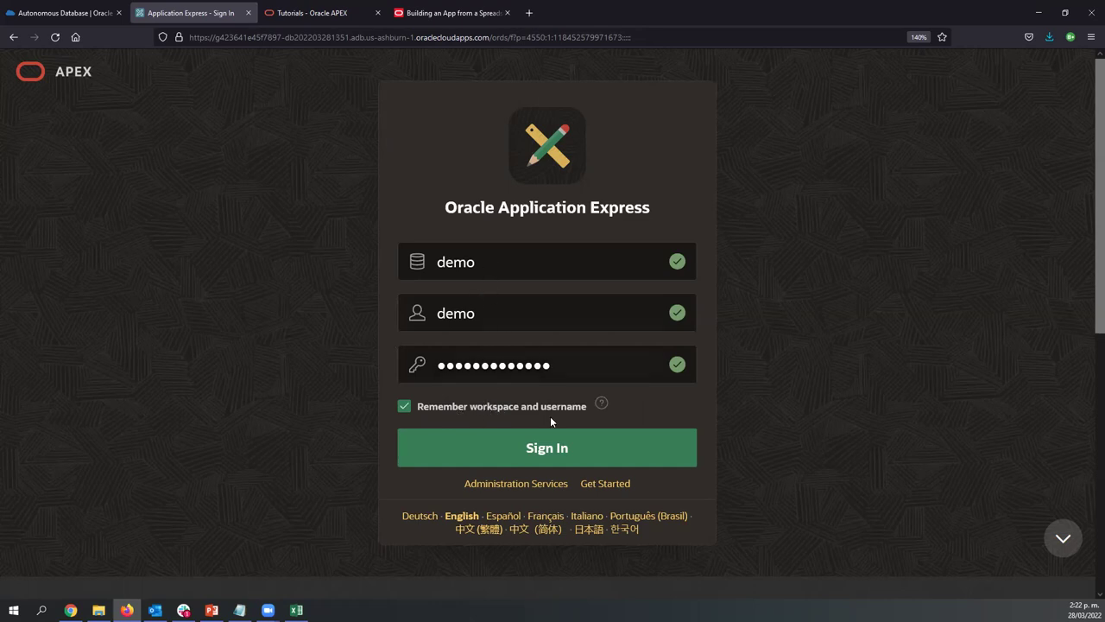
click(535, 459)
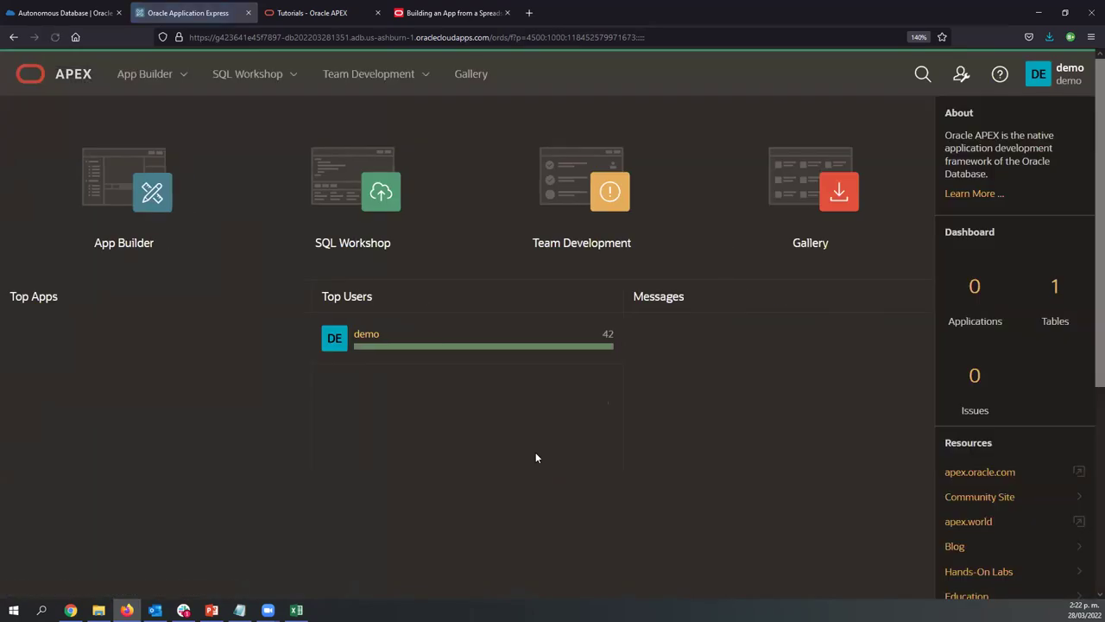
In App Builder, create a new app From a File and pick the Tasks.xlsx spreadsheet to upload
click(132, 242)
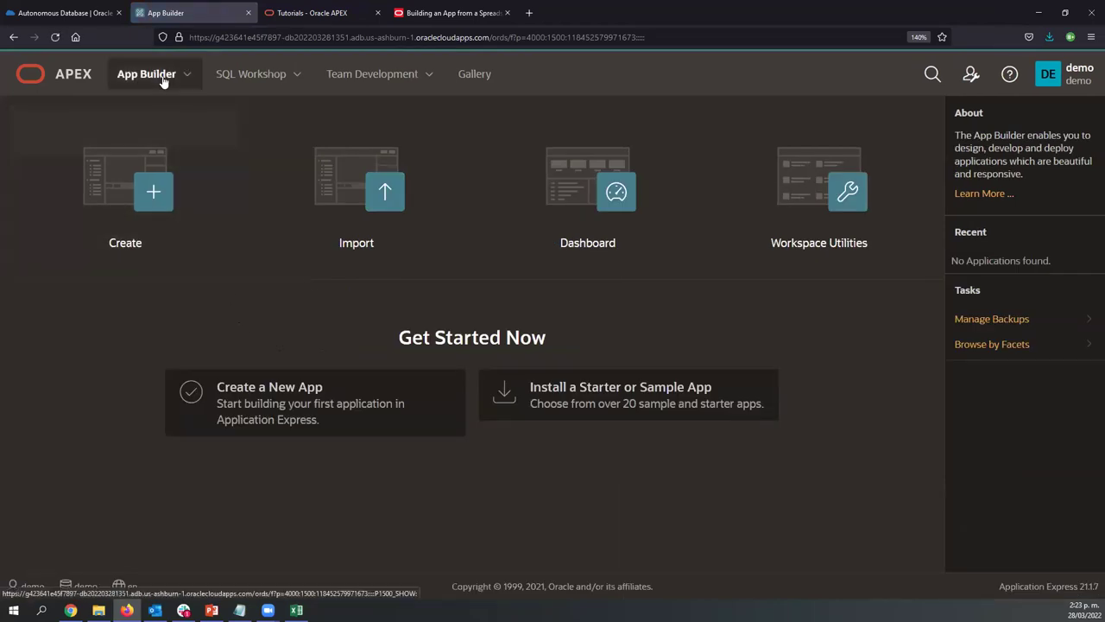
click(293, 403)
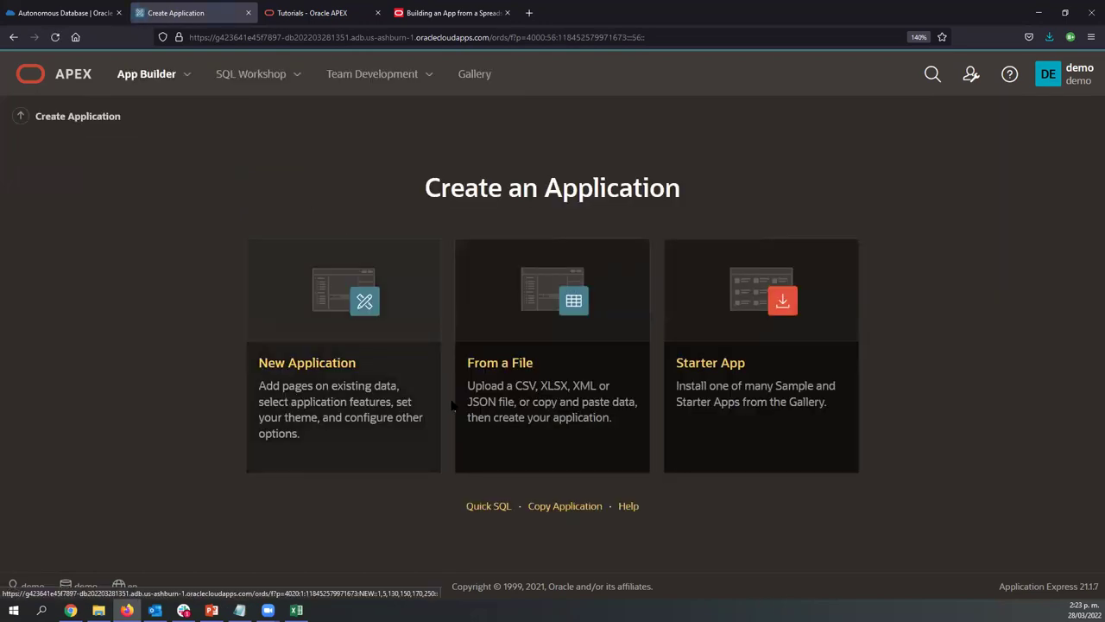
click(535, 306)
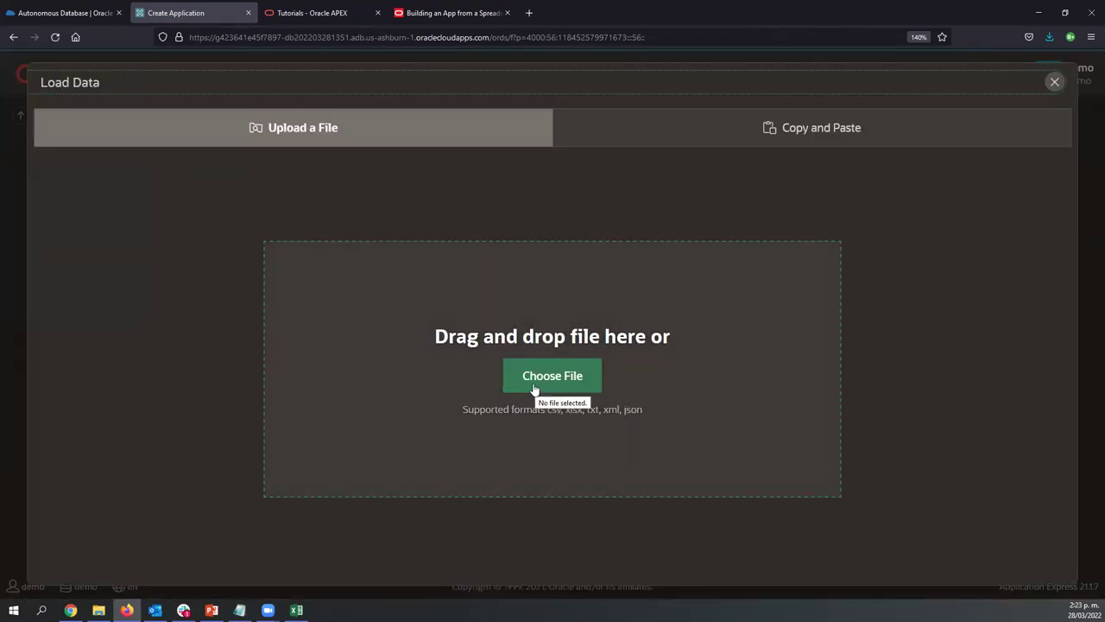
click(488, 374)
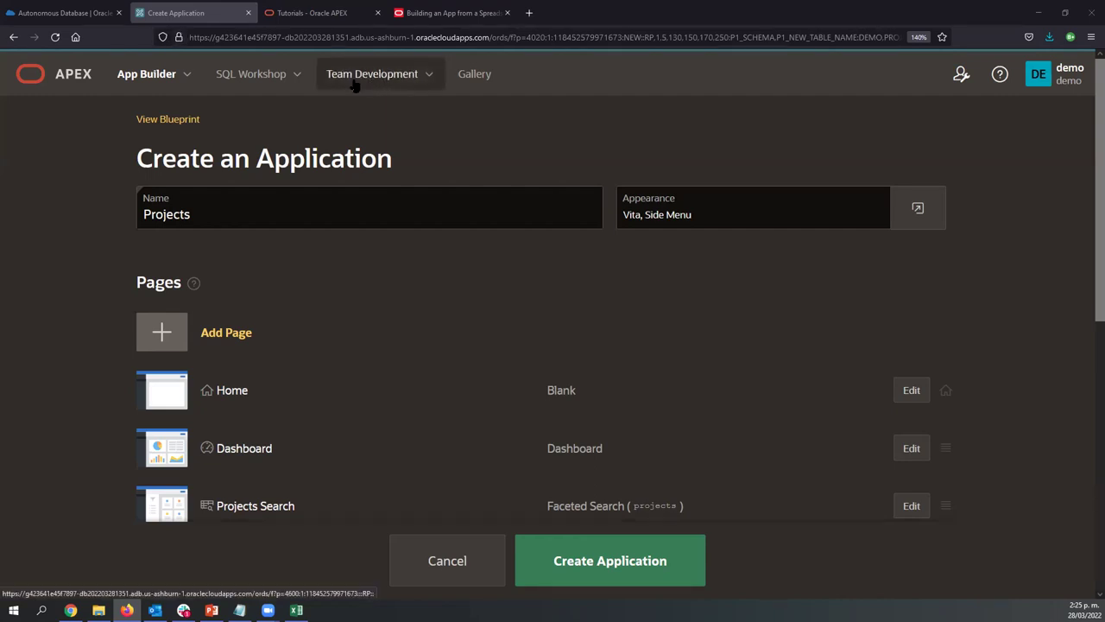
key(alt+Tab)
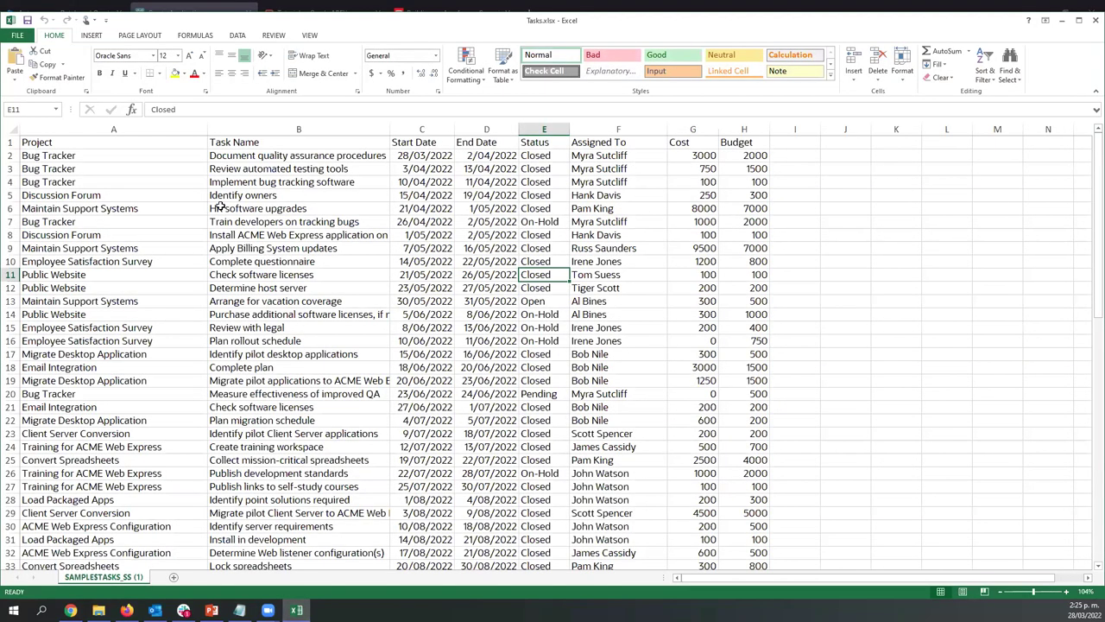
key(alt+Tab)
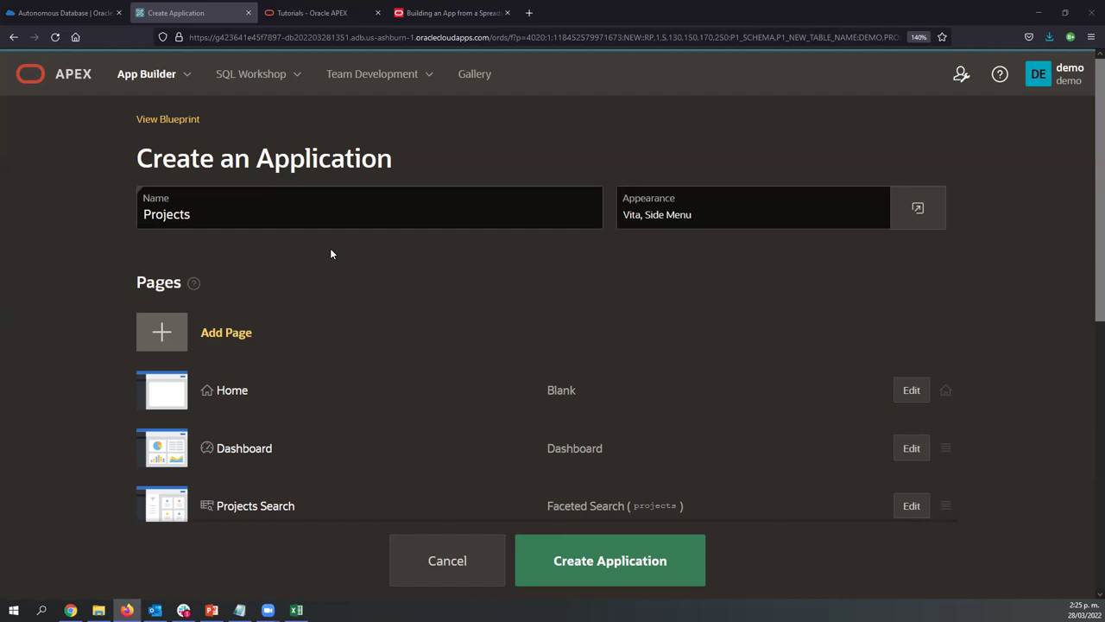
click(219, 214)
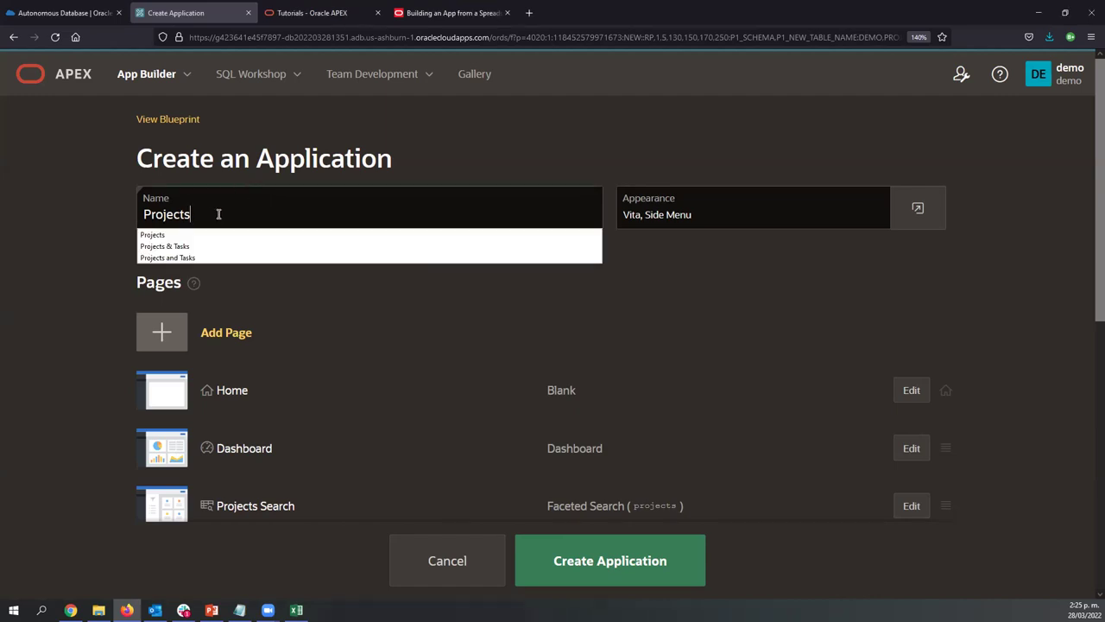
key(Escape)
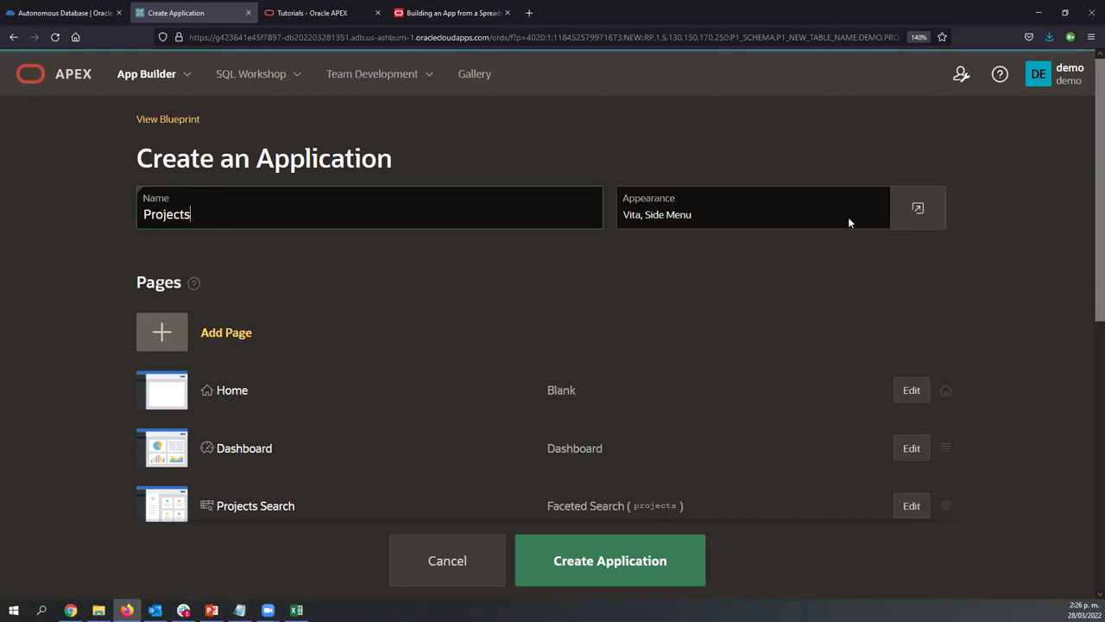
click(918, 206)
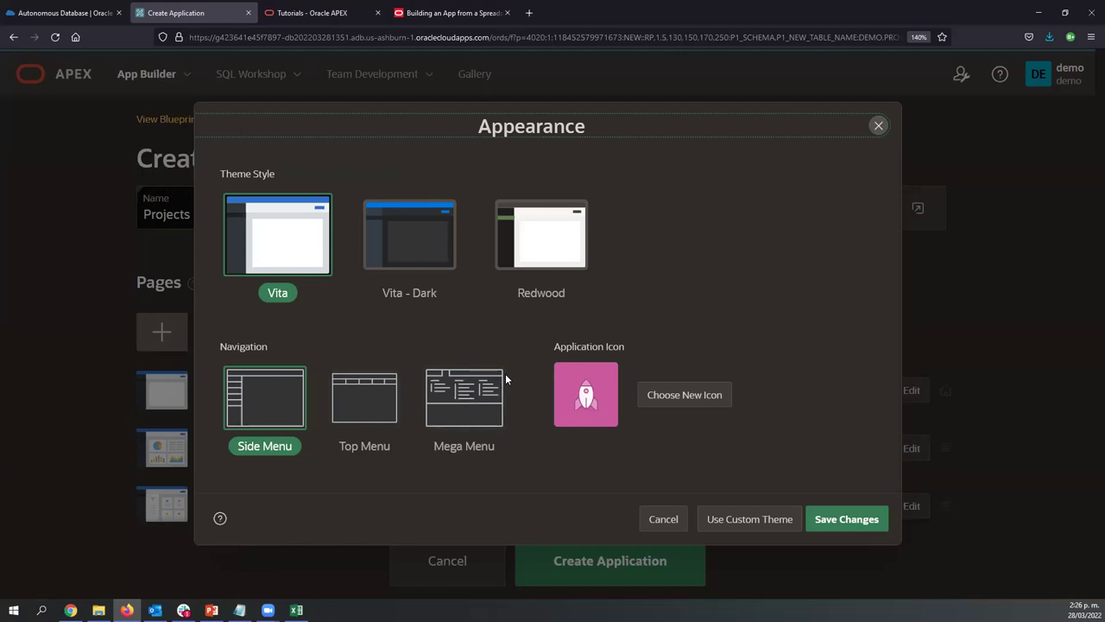
click(878, 127)
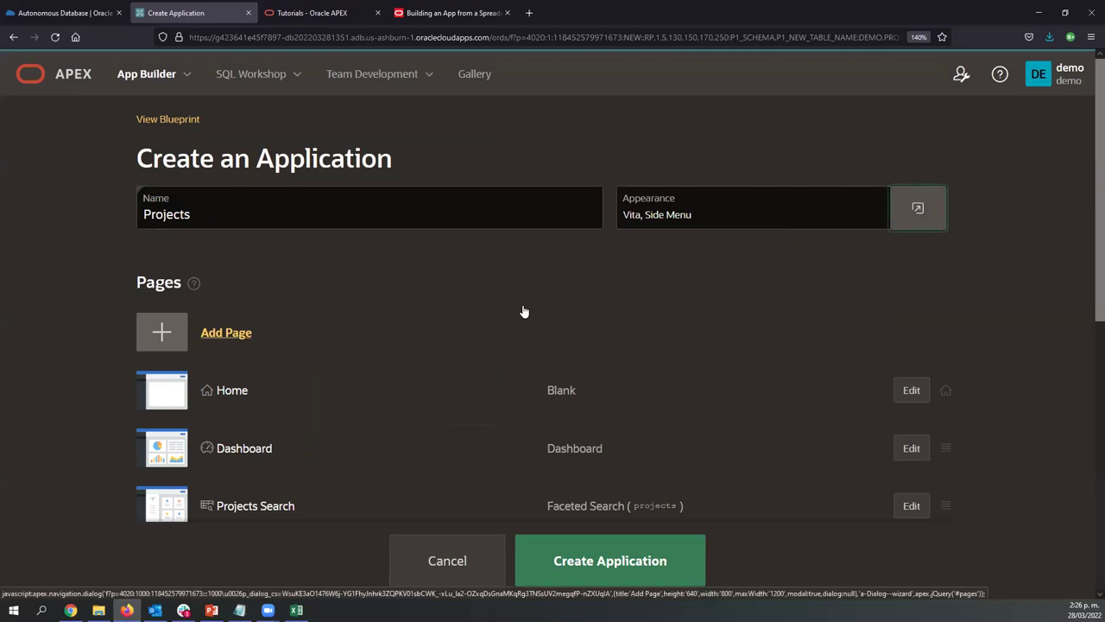
scroll(524, 311, down, 3)
scroll(522, 304, up, 1)
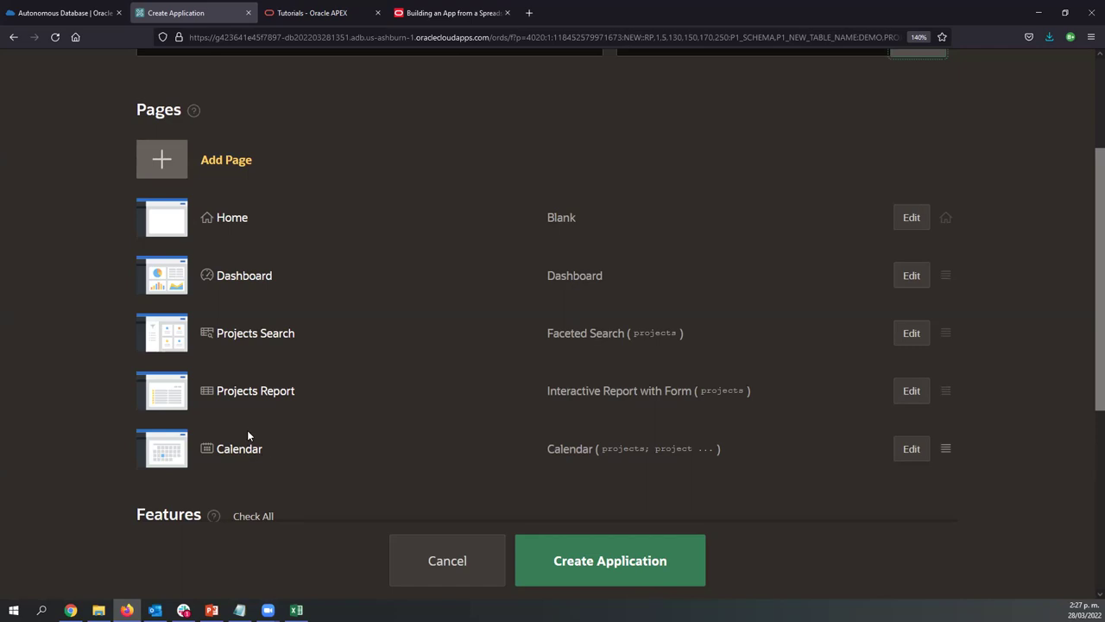
Enable the Access Control feature for the new application
click(233, 172)
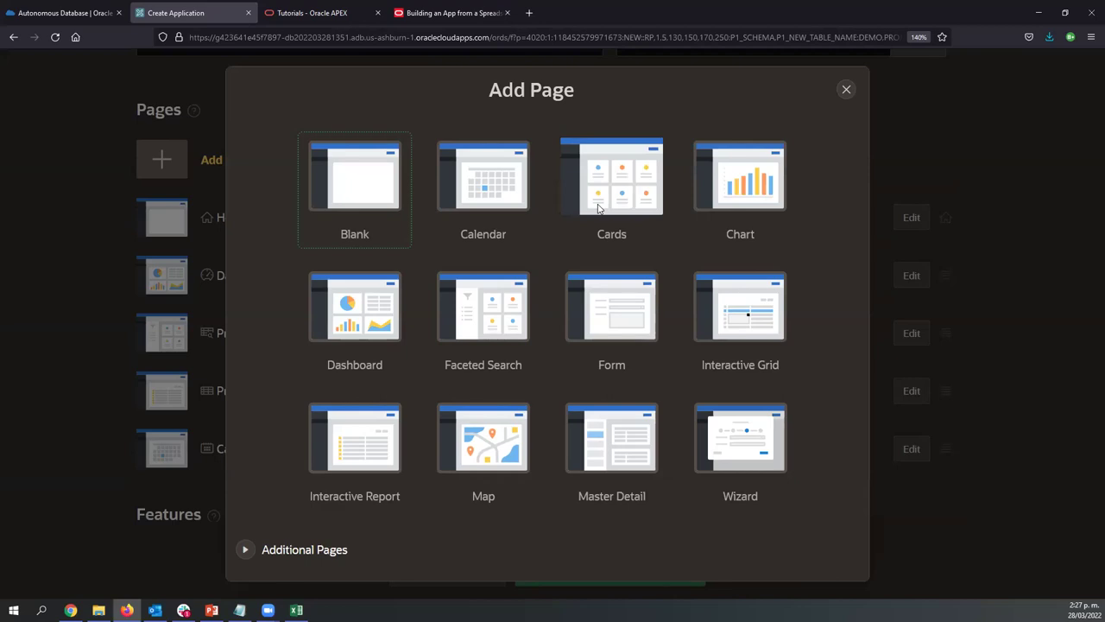
click(846, 89)
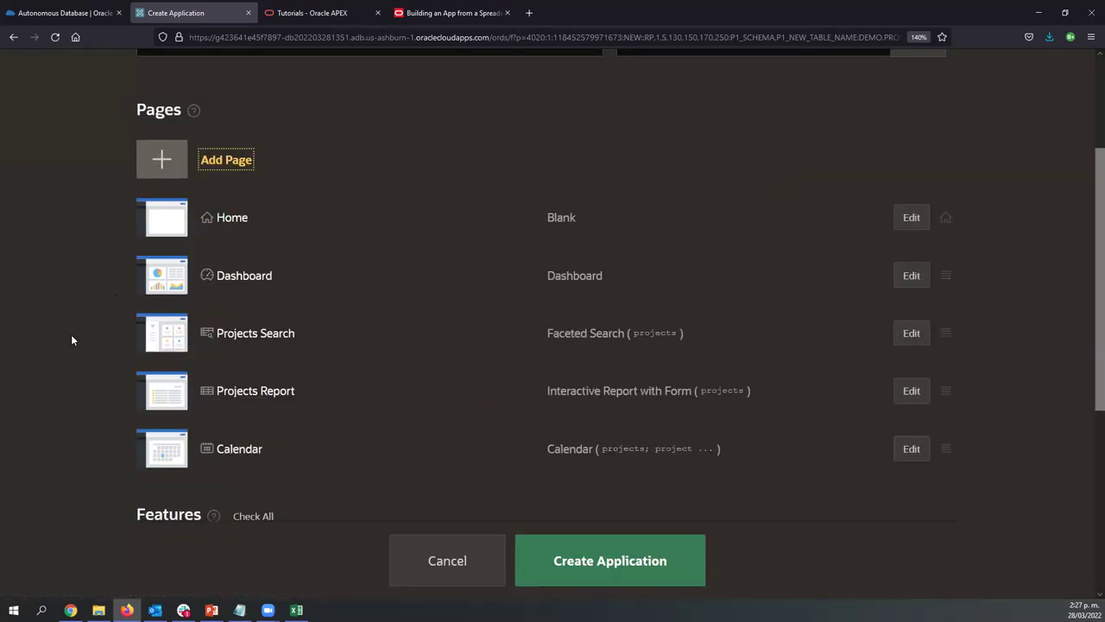
scroll(63, 344, down, 3)
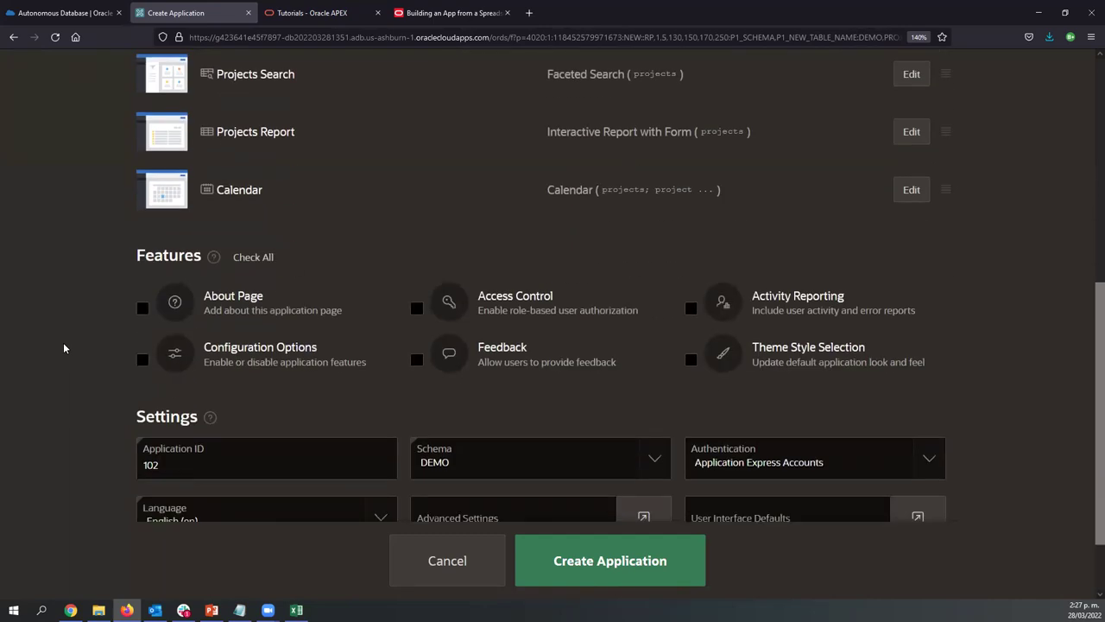
scroll(63, 343, up, 3)
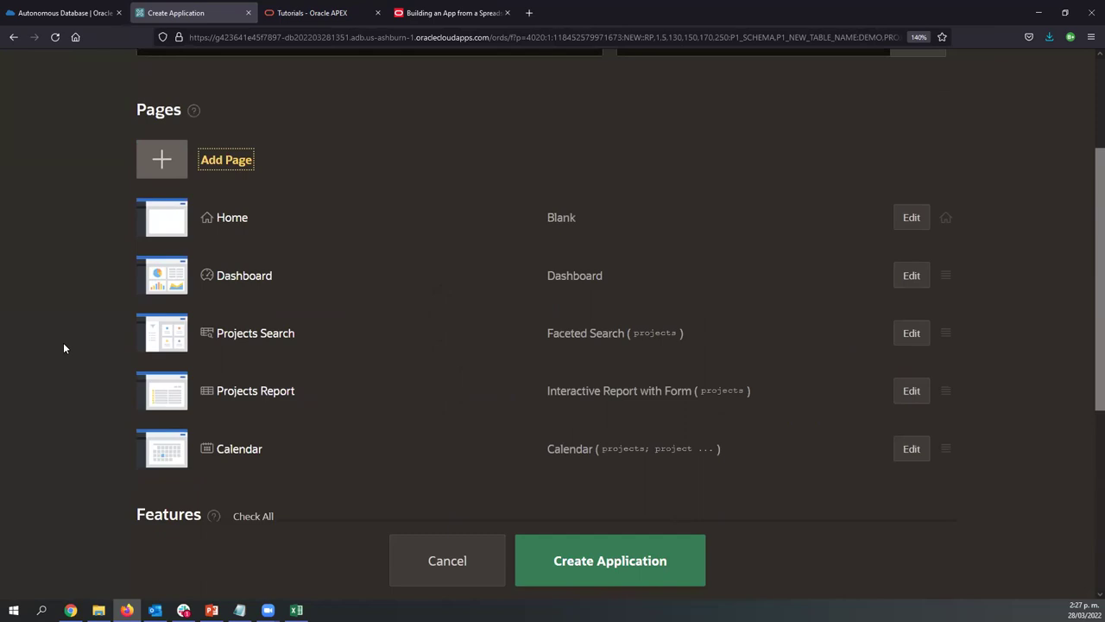
scroll(64, 348, down, 3)
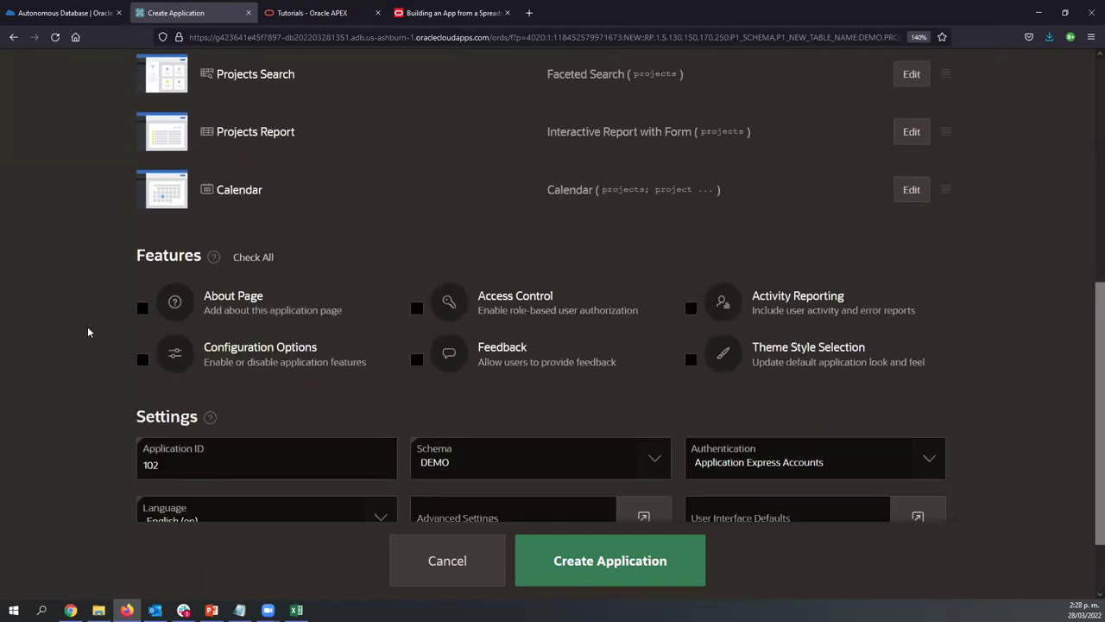
scroll(88, 317, down, 1)
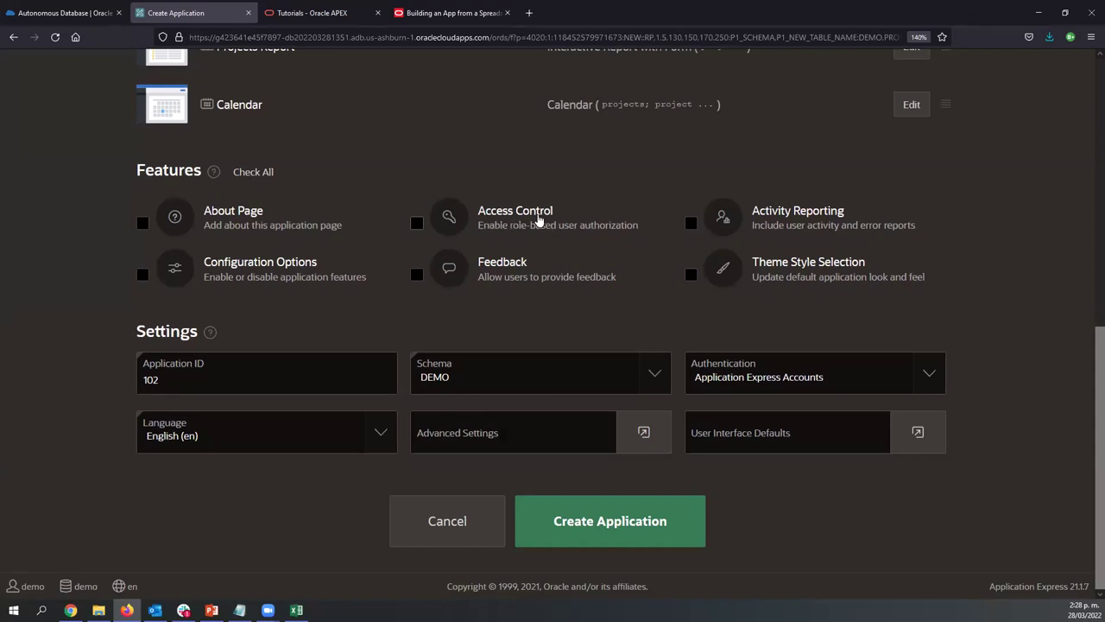
click(418, 223)
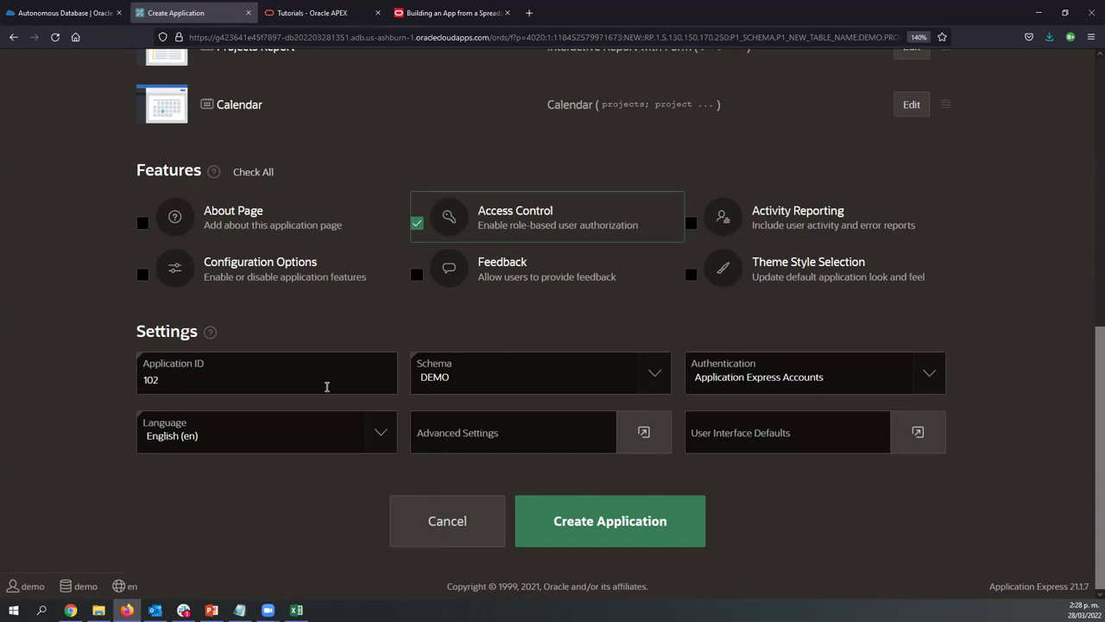
Set the application language to Spanish (Mexico) (es-mx)
click(250, 432)
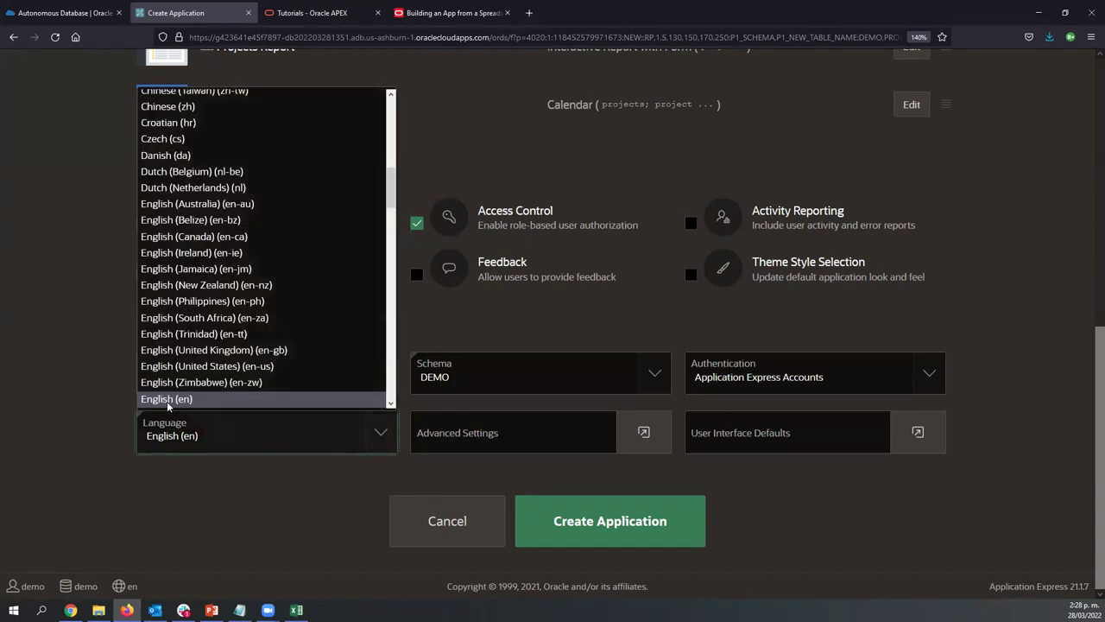
click(45, 348)
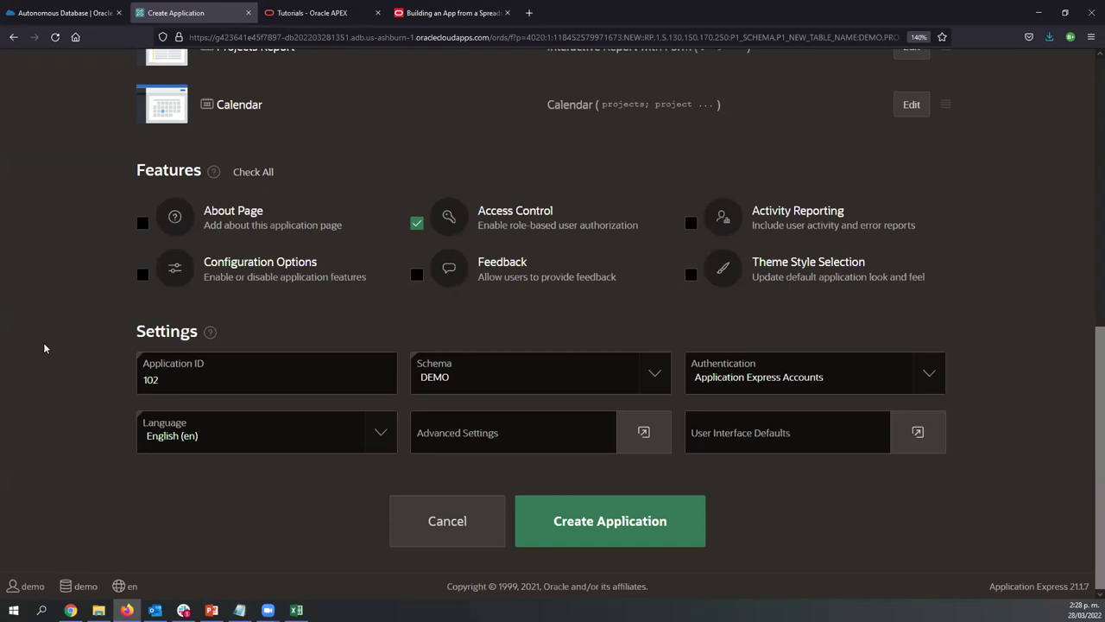
click(212, 424)
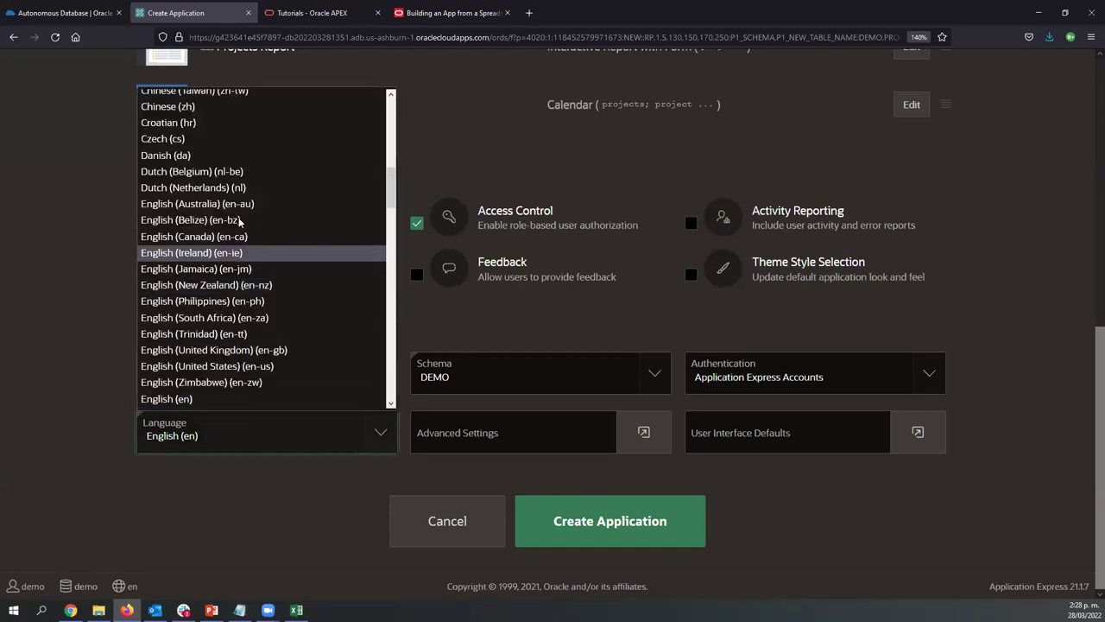
scroll(244, 180, down, 6)
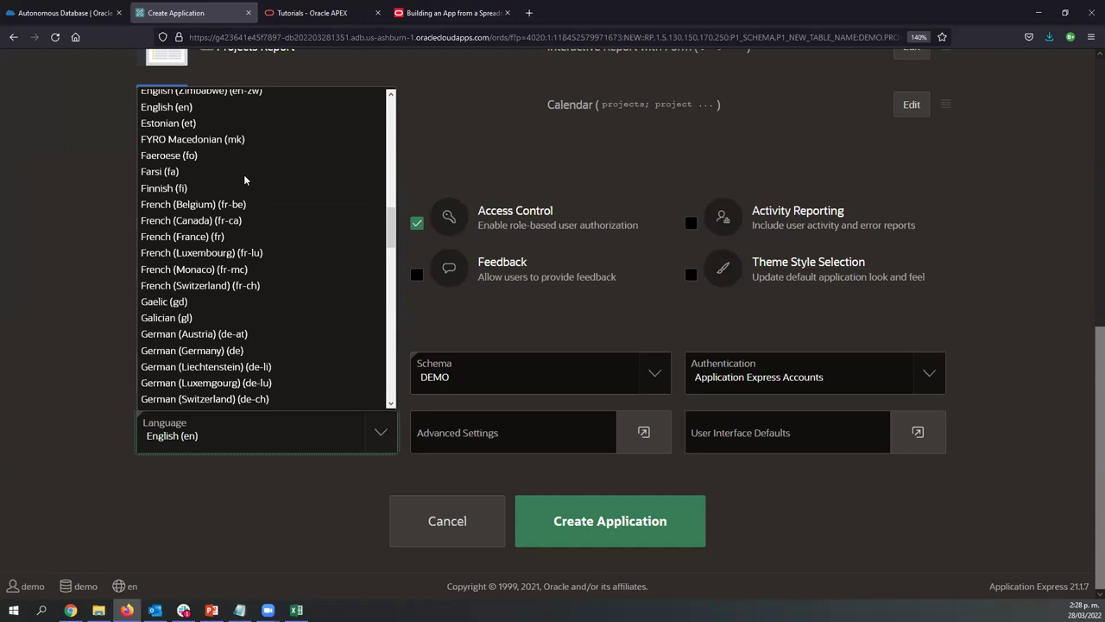
scroll(245, 179, up, 2)
key(s)
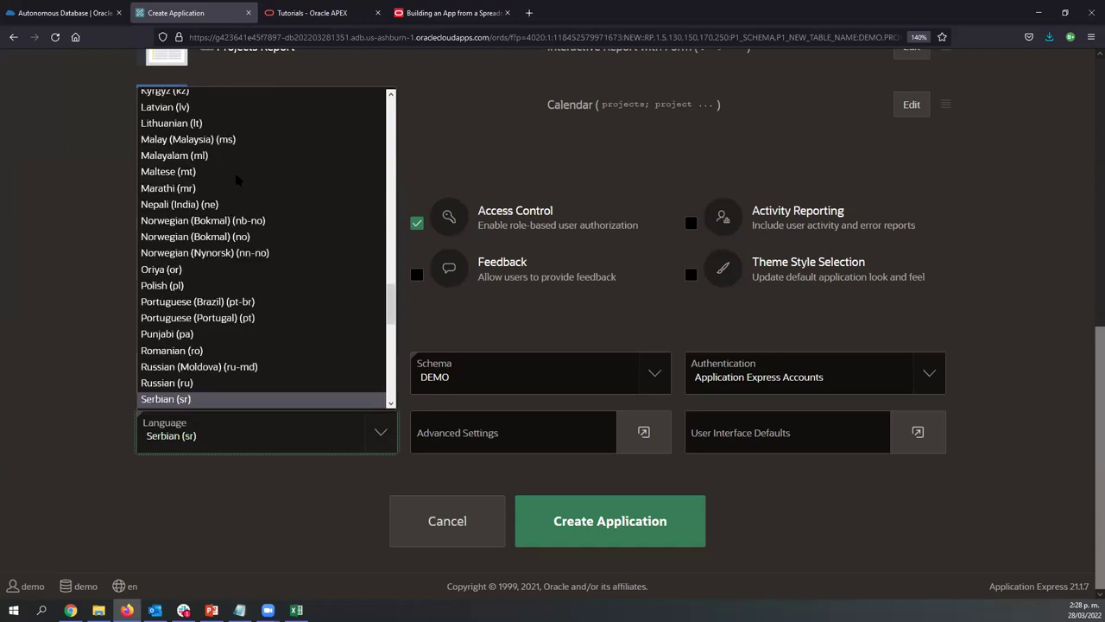
key(l)
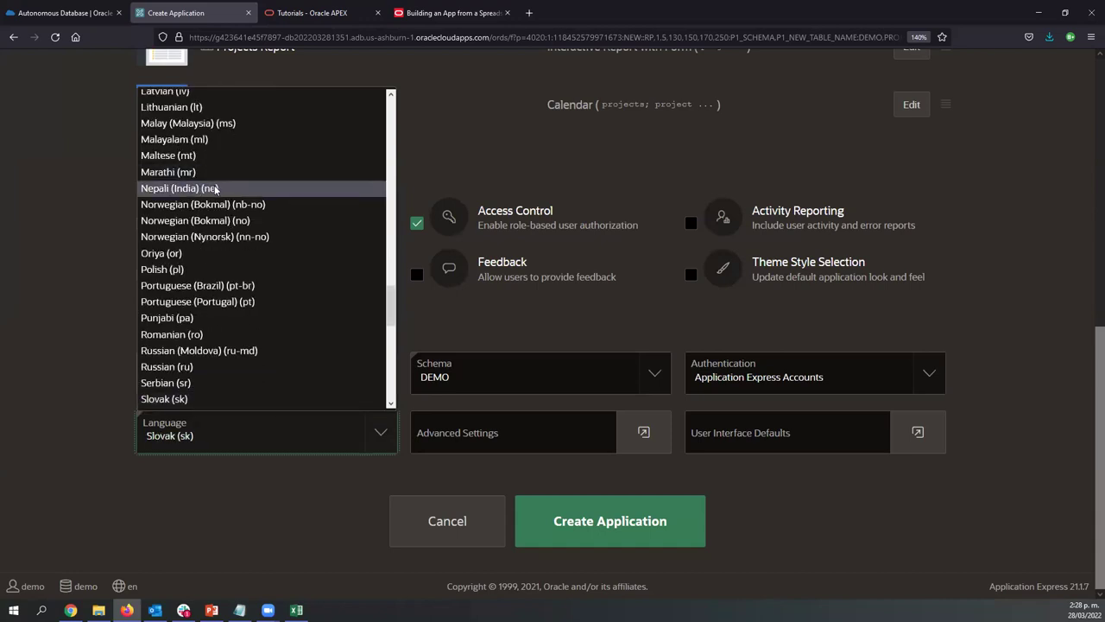
scroll(220, 186, down, 6)
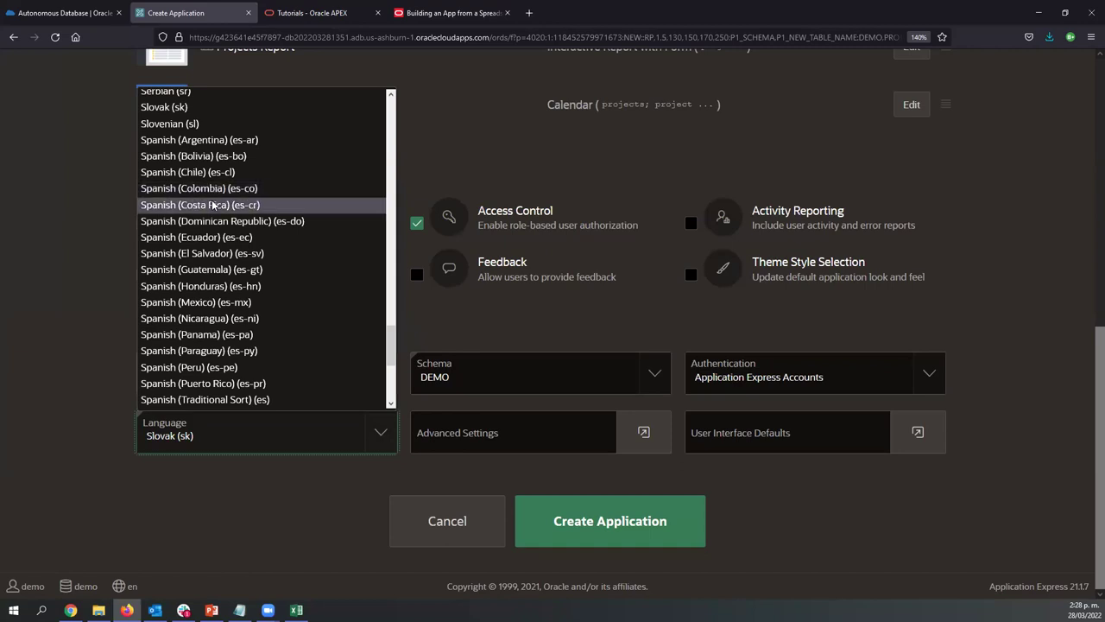
click(264, 300)
click(93, 318)
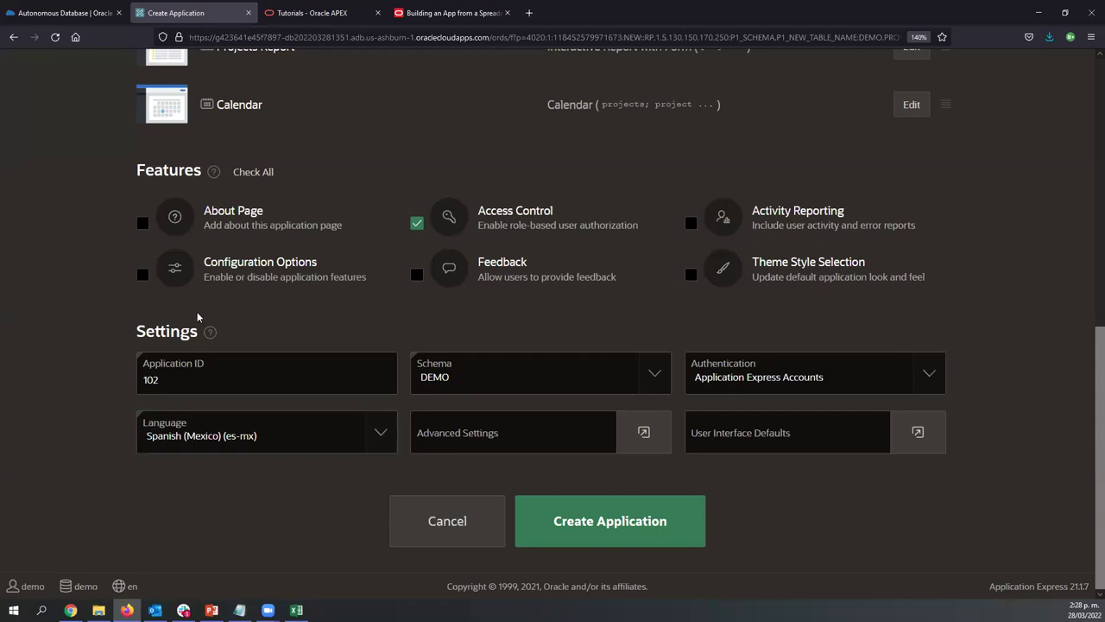
Create Application 102 - Projects and switch its page list to the table report view
click(628, 525)
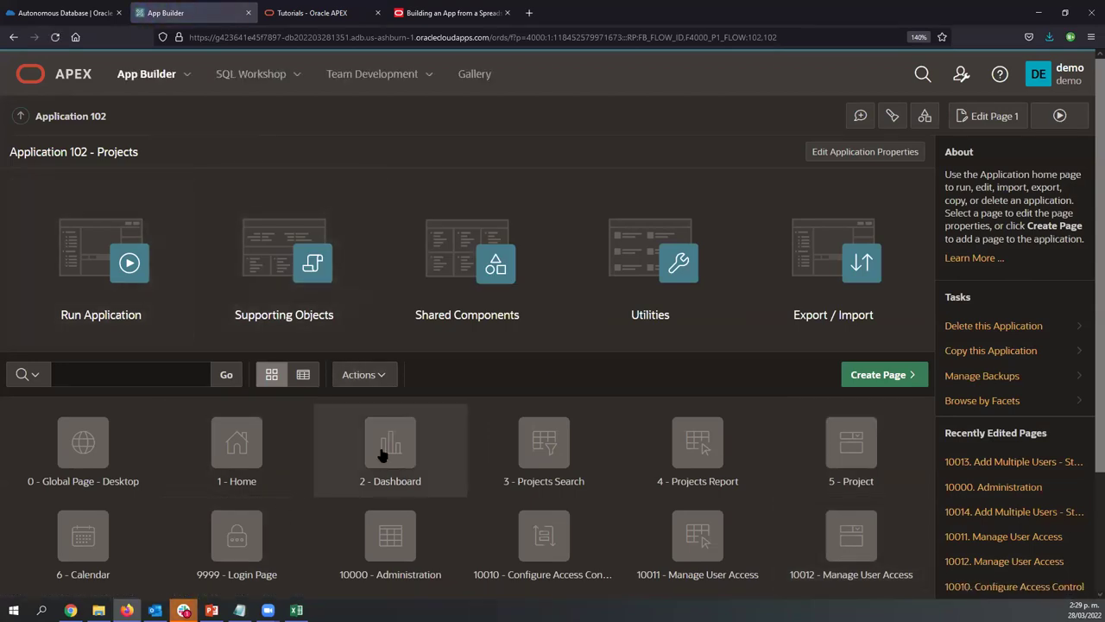
scroll(384, 453, down, 3)
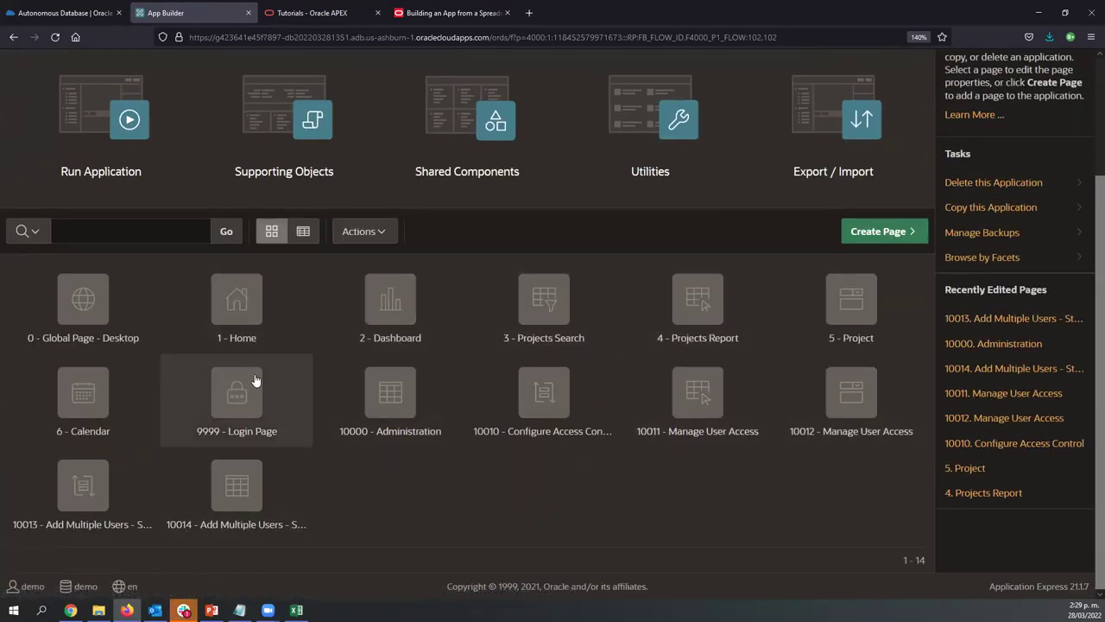
scroll(259, 380, up, 3)
click(303, 378)
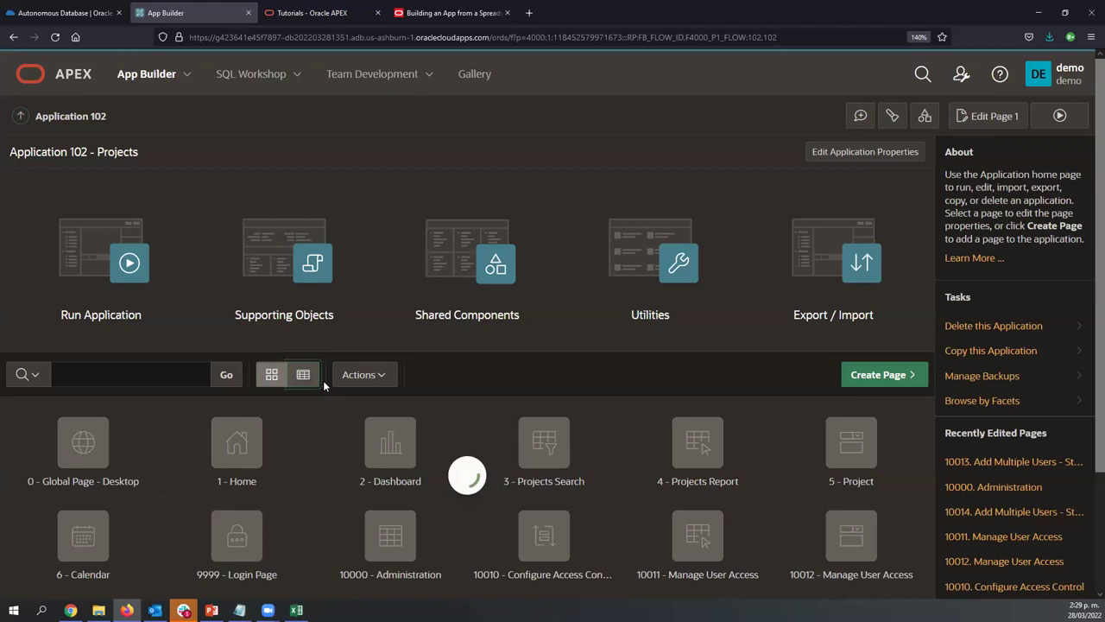
scroll(304, 458, down, 2)
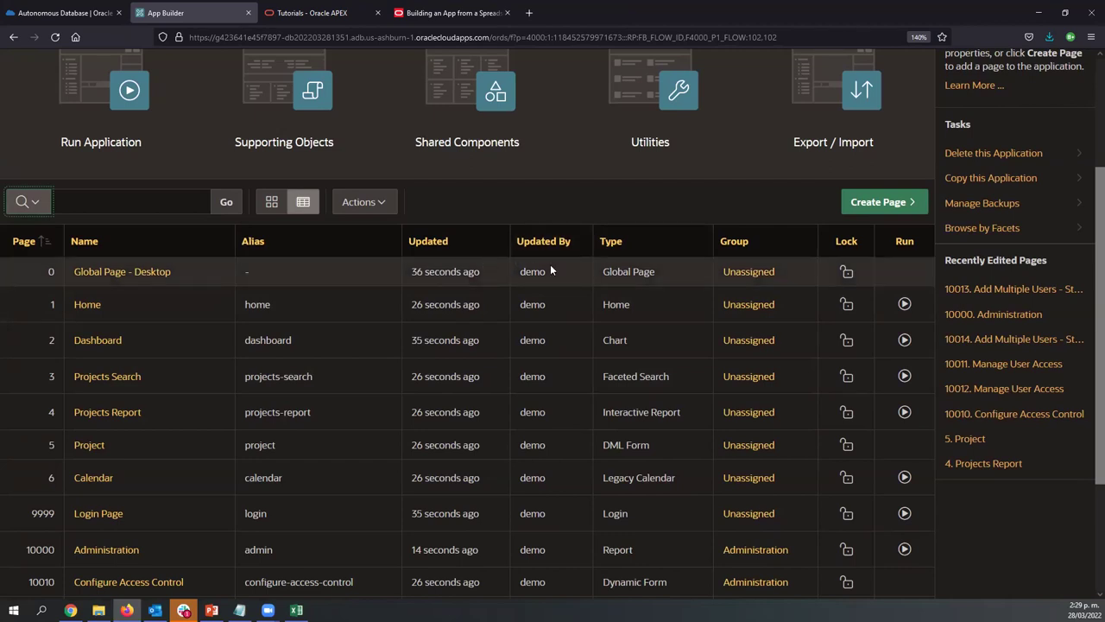
scroll(604, 358, up, 3)
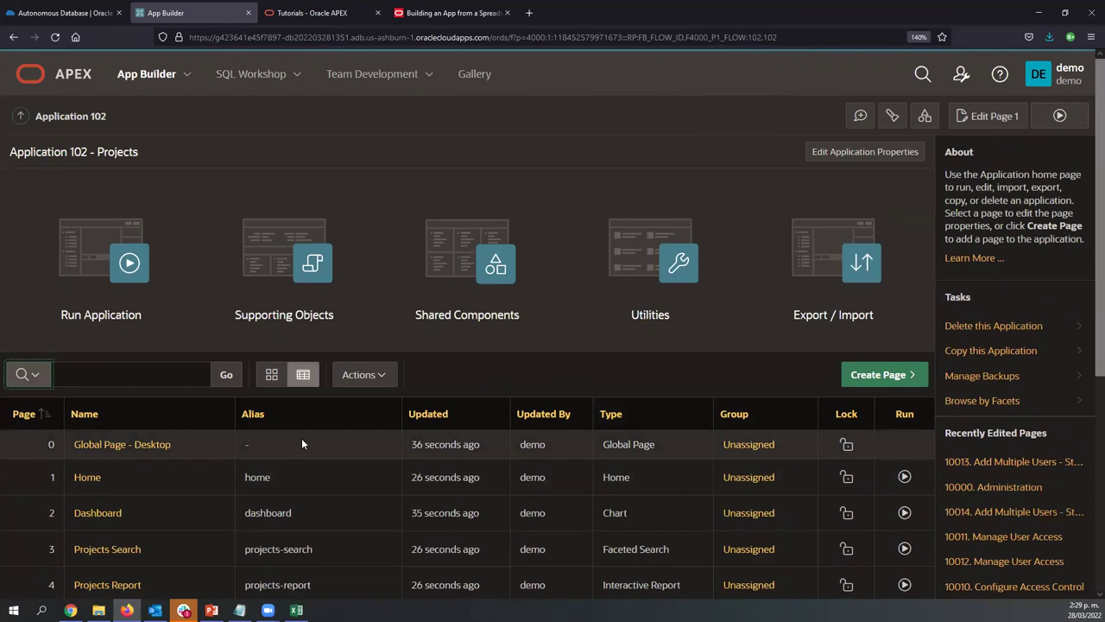
Run the Projects app and sign in with the username and password, remembering the username
click(130, 265)
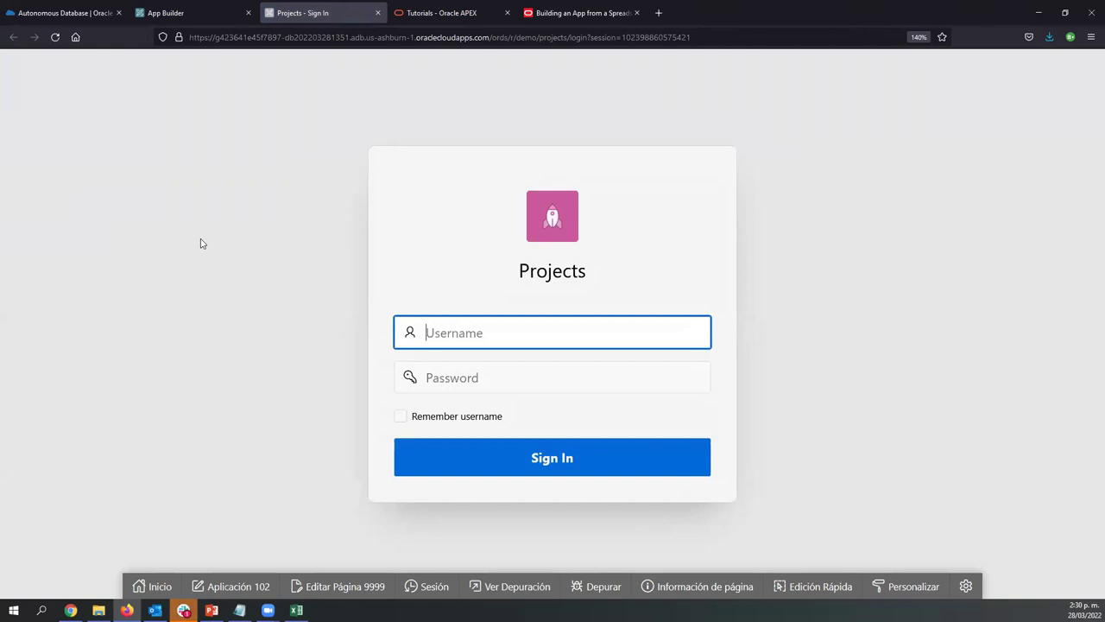
text(demo)
key(Tab)
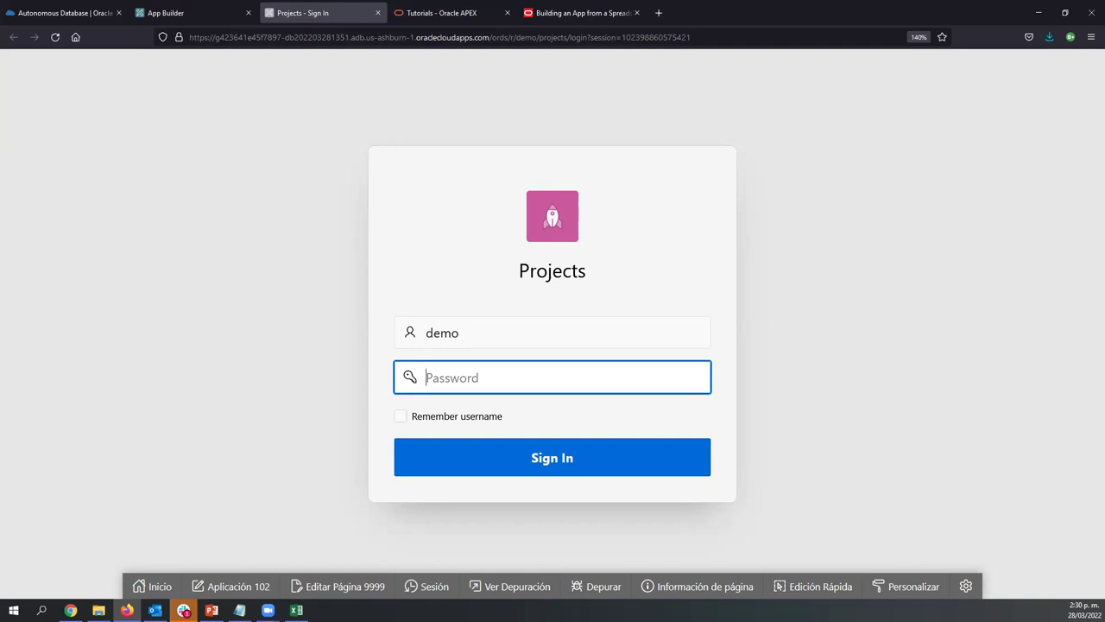
key(alt+Tab)
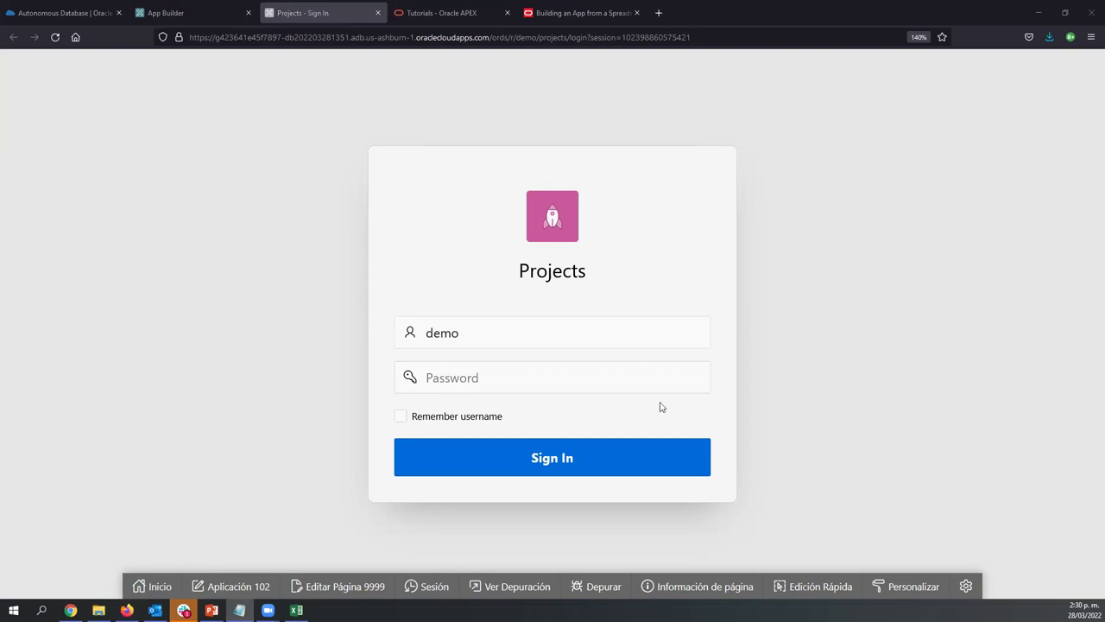
click(562, 385)
key(ctrl+v)
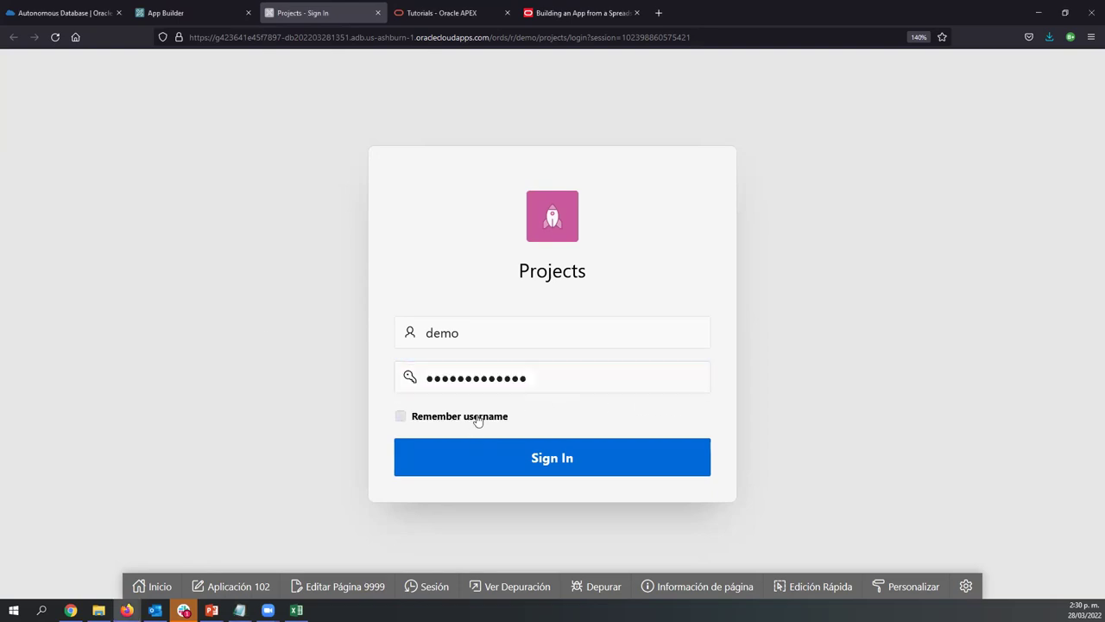
click(473, 418)
click(482, 456)
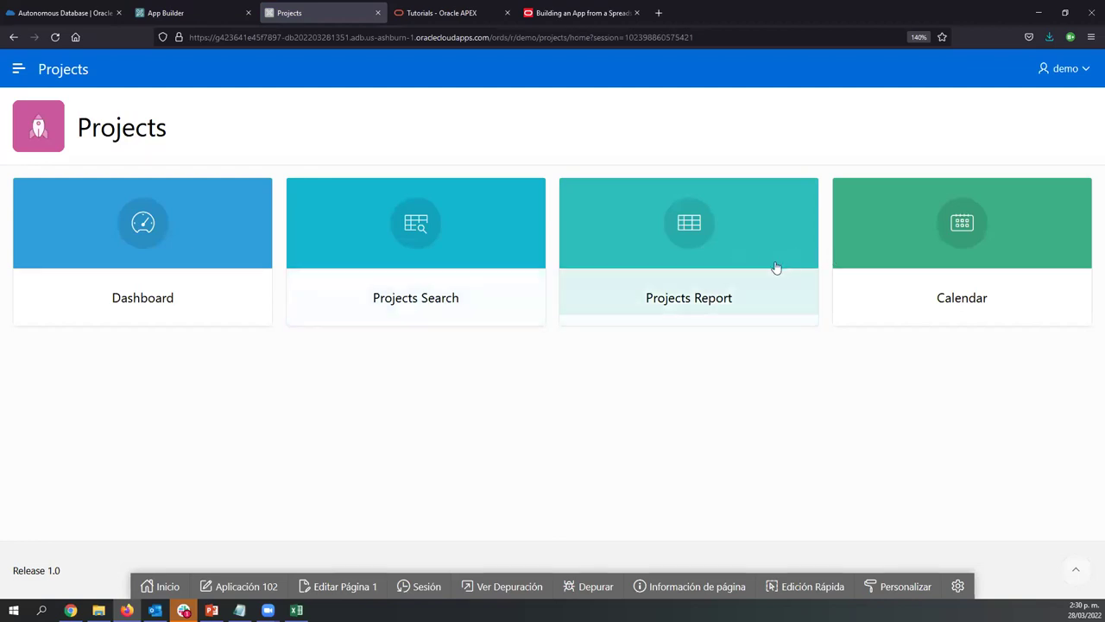
Expand the app's side navigation and bring up the Personalizar customization options
click(19, 73)
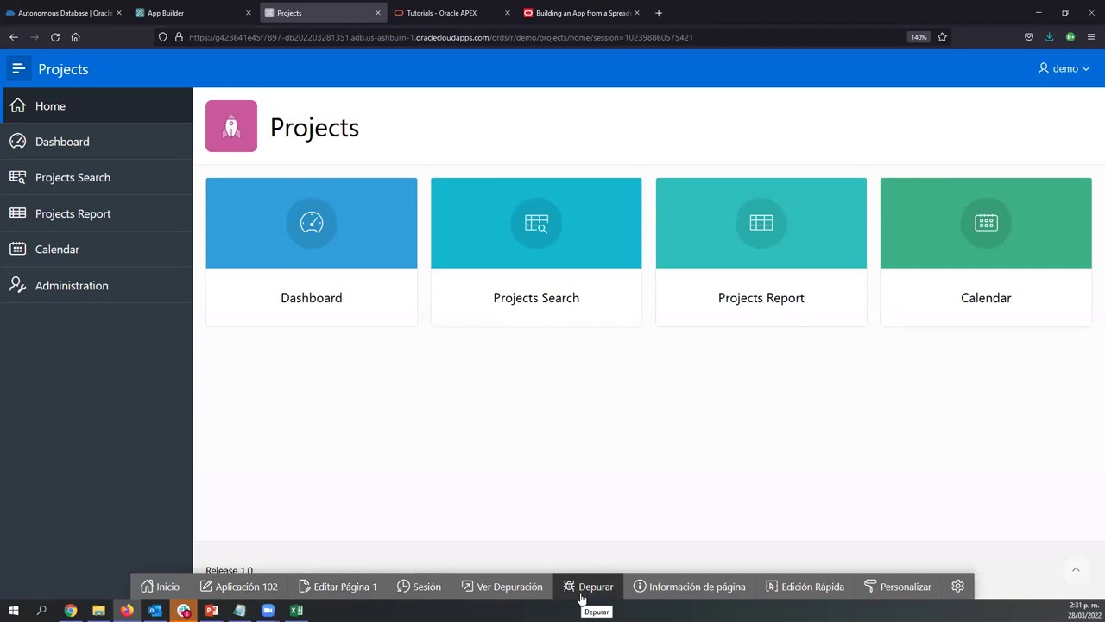
click(902, 587)
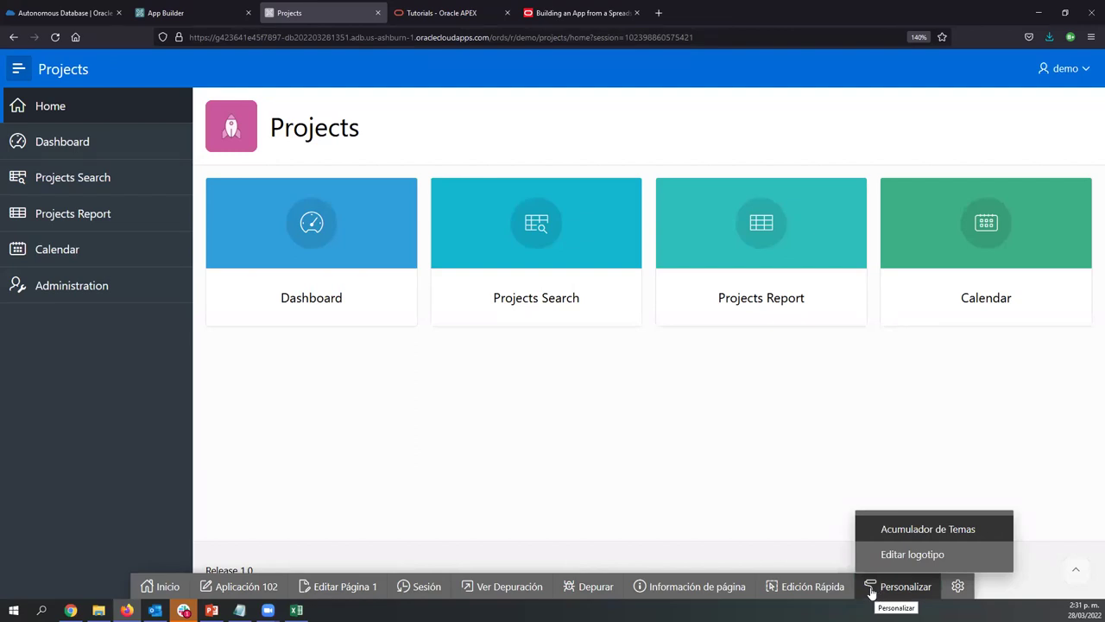
In Theme Roller, set the global header highlight colour to yellow-green a2d800
click(913, 529)
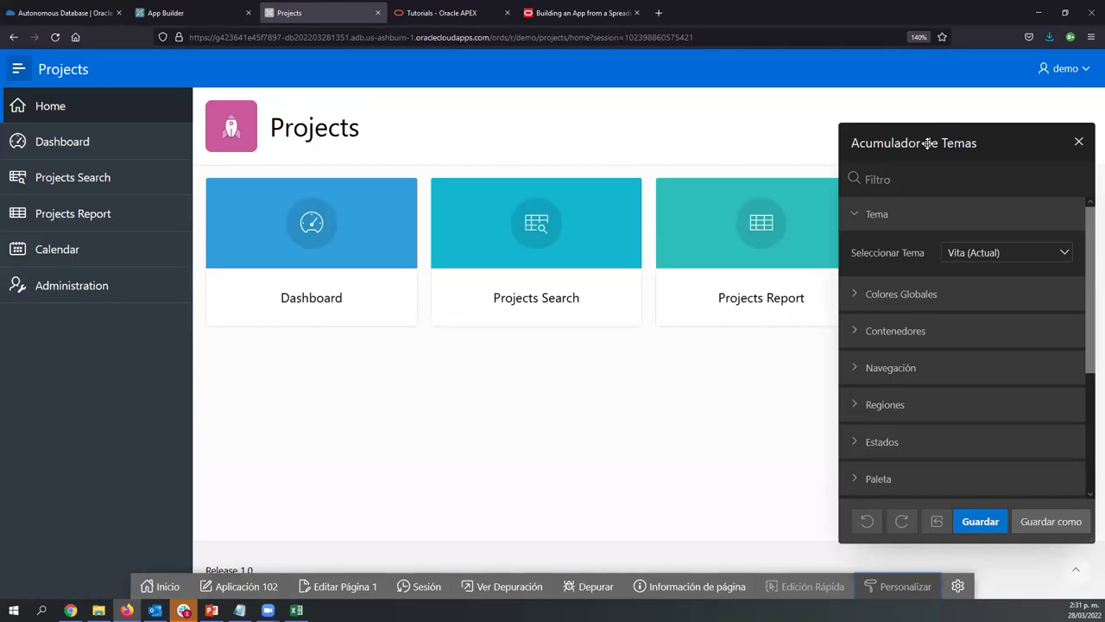
drag(928, 143, 690, 144)
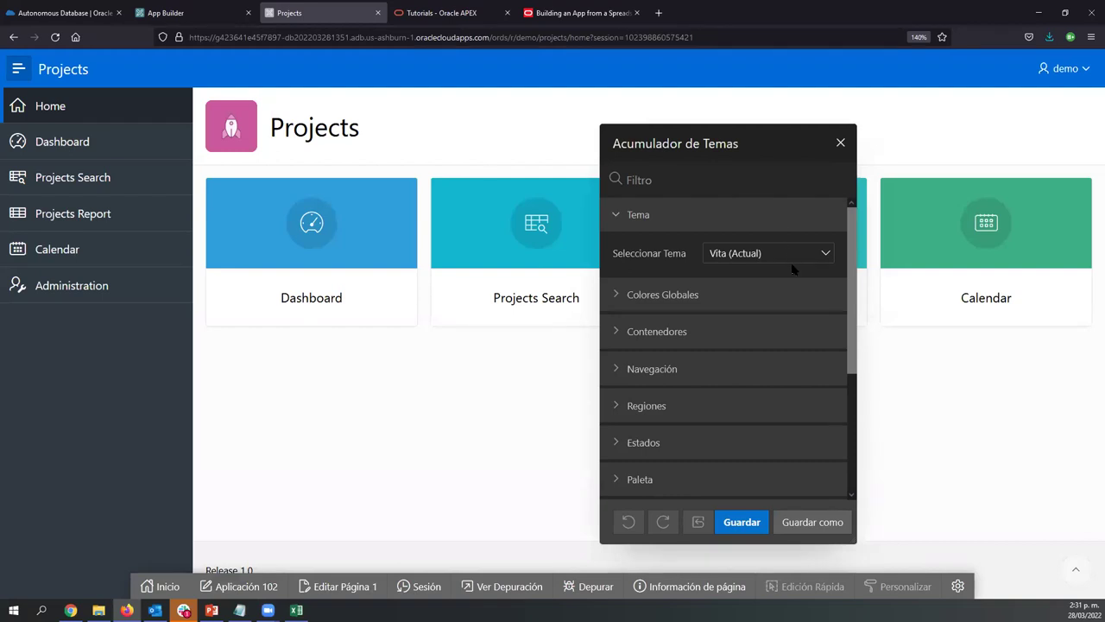
click(725, 297)
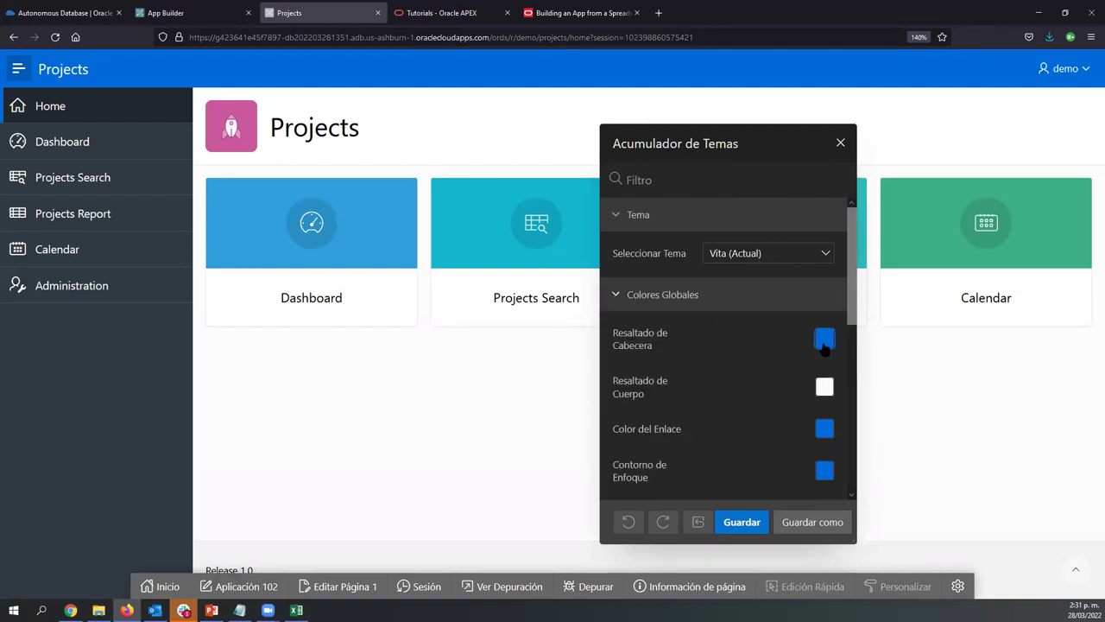
click(823, 339)
drag(1007, 166, 1015, 223)
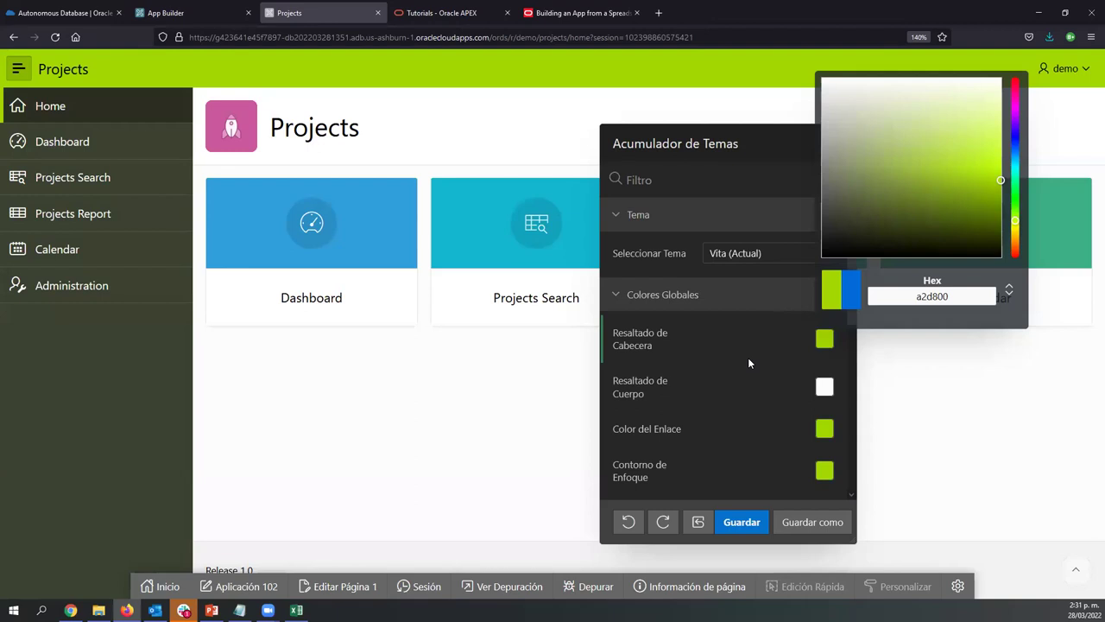
scroll(748, 358, down, 3)
click(660, 366)
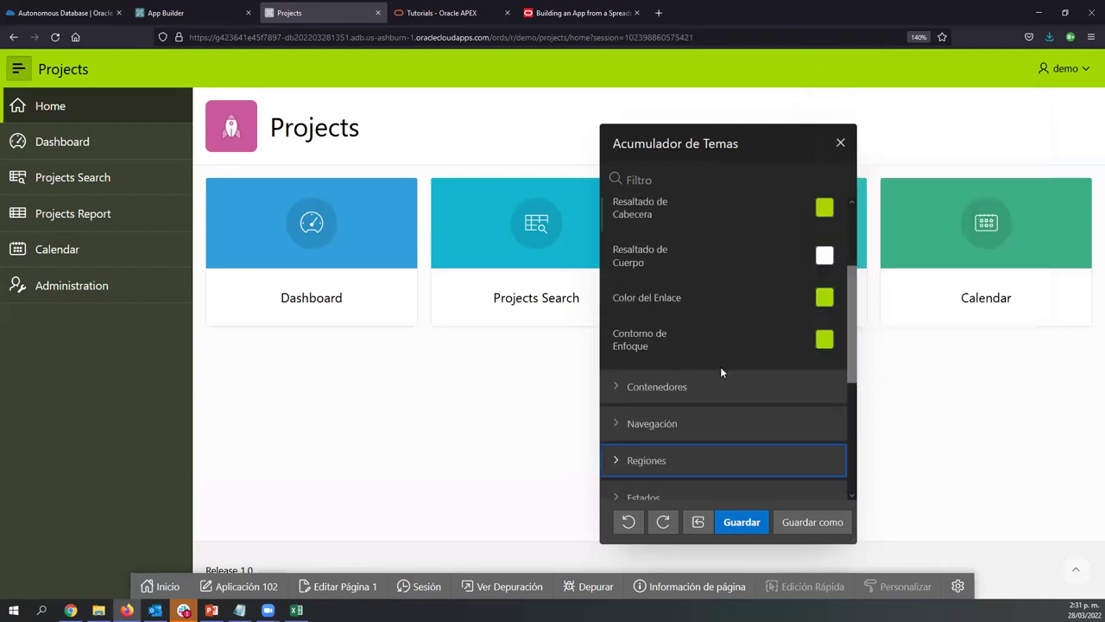
Switch the theme style from Vita to Redwood Light
scroll(745, 366, up, 3)
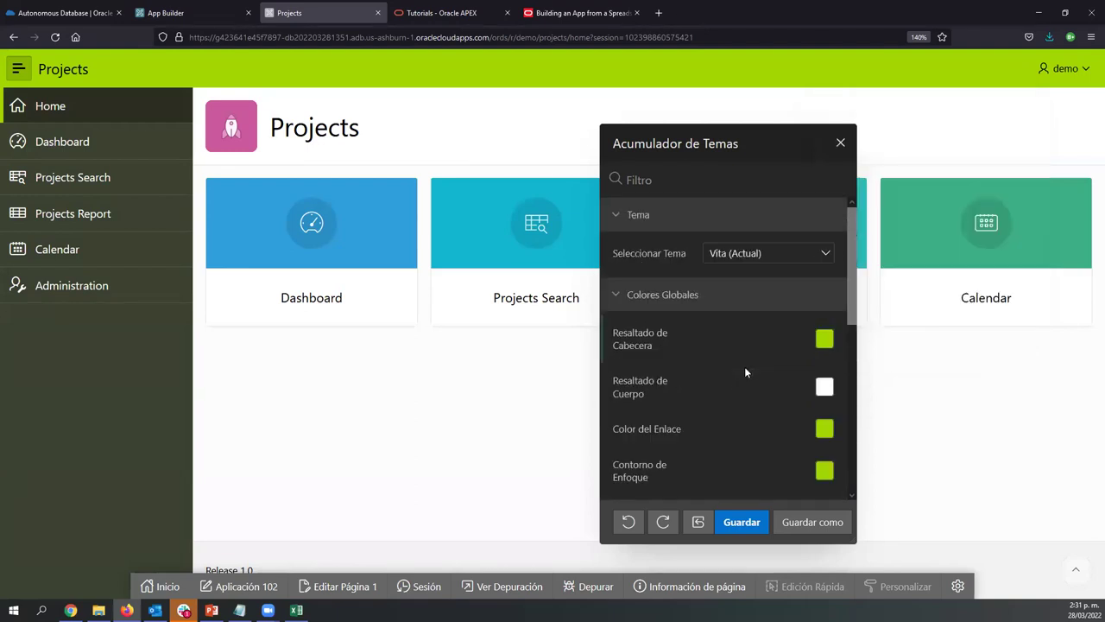
click(751, 253)
click(734, 272)
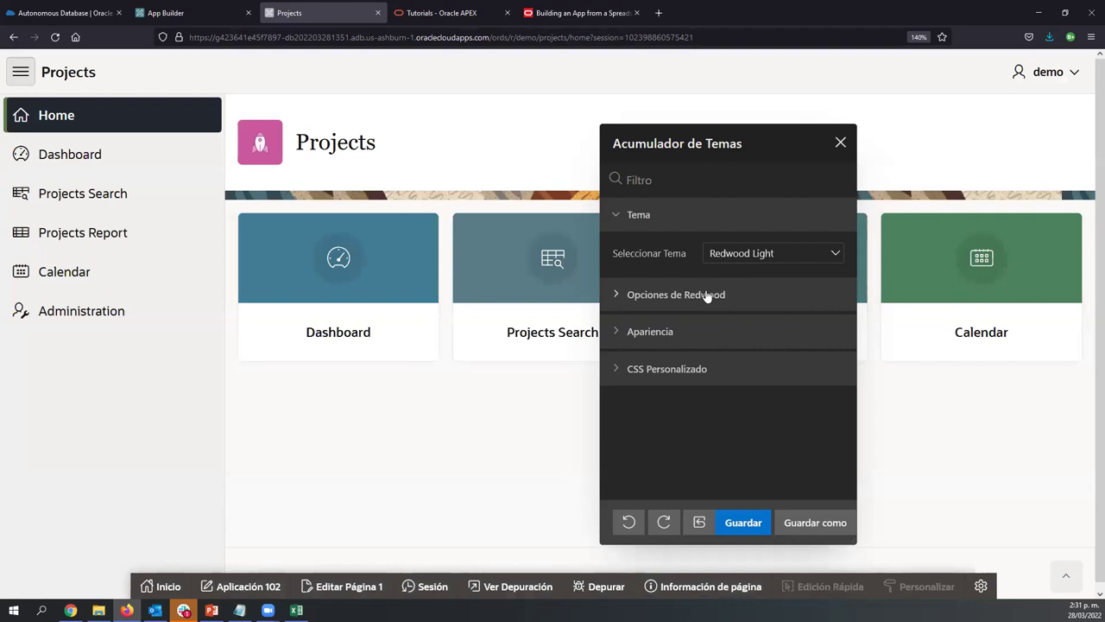
Expand the Opciones de Redwood and CSS Personalizado sections, focusing the custom CSS editor
click(704, 295)
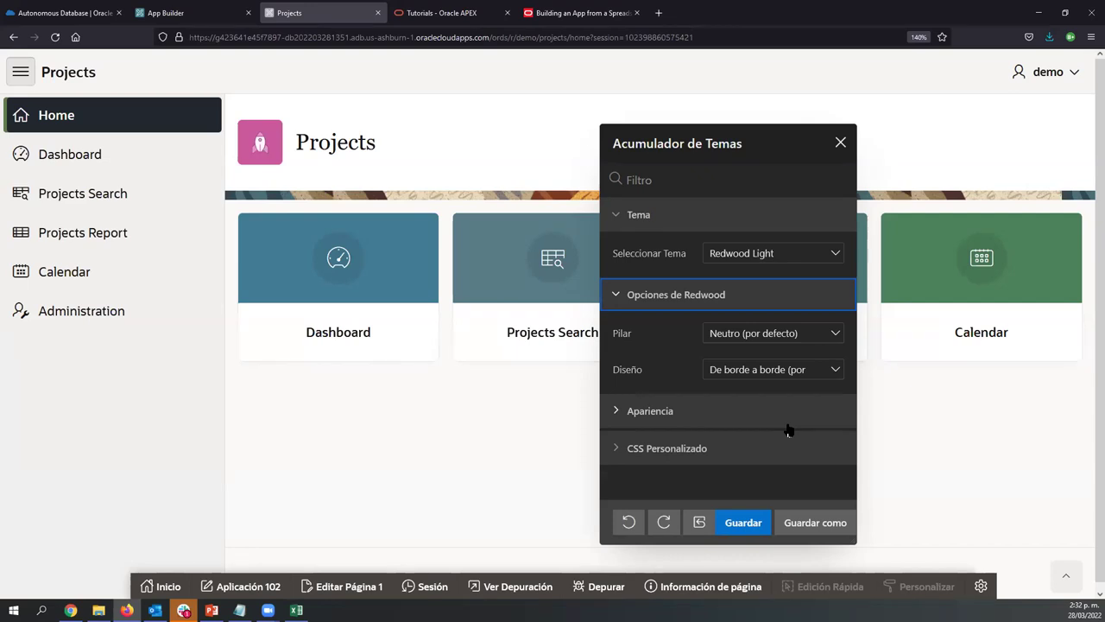
click(734, 449)
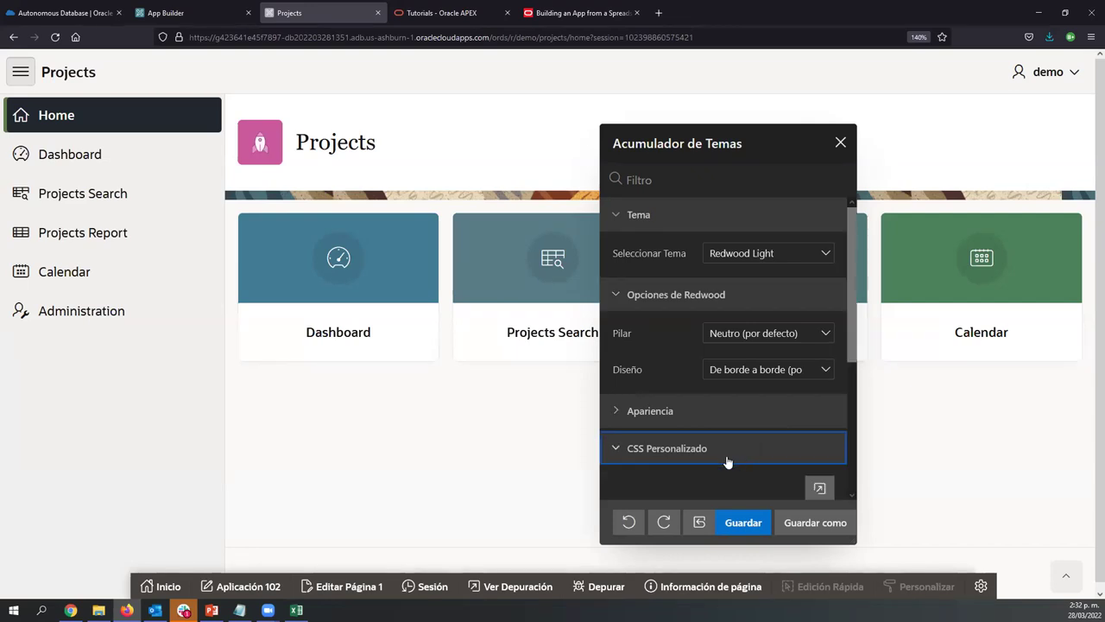
scroll(725, 397, down, 2)
click(703, 384)
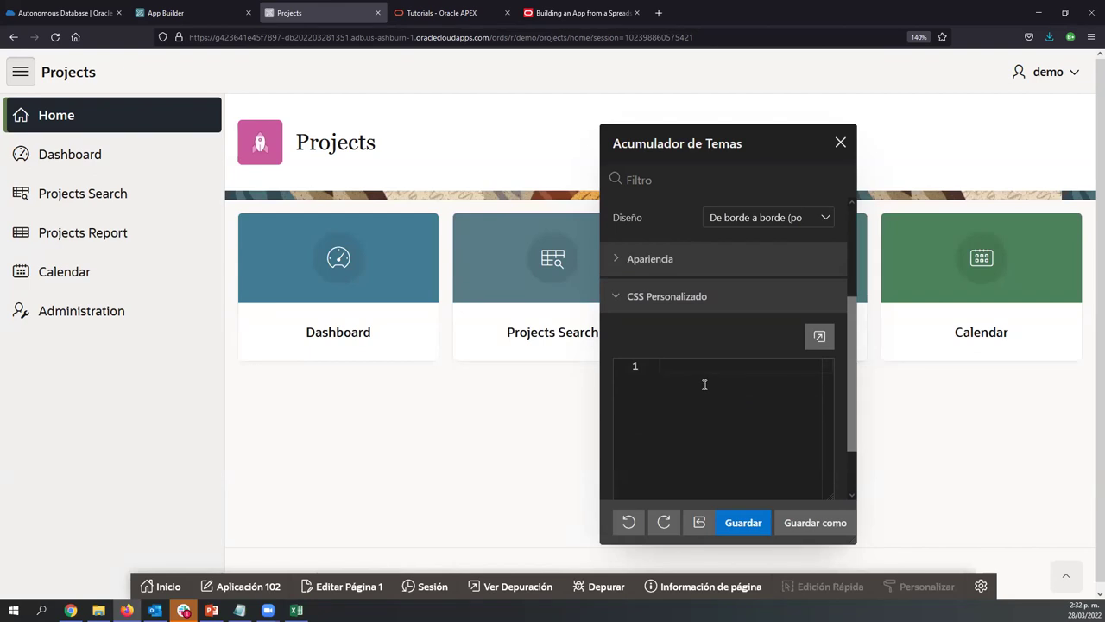
scroll(705, 384, up, 1)
scroll(705, 384, up, 1)
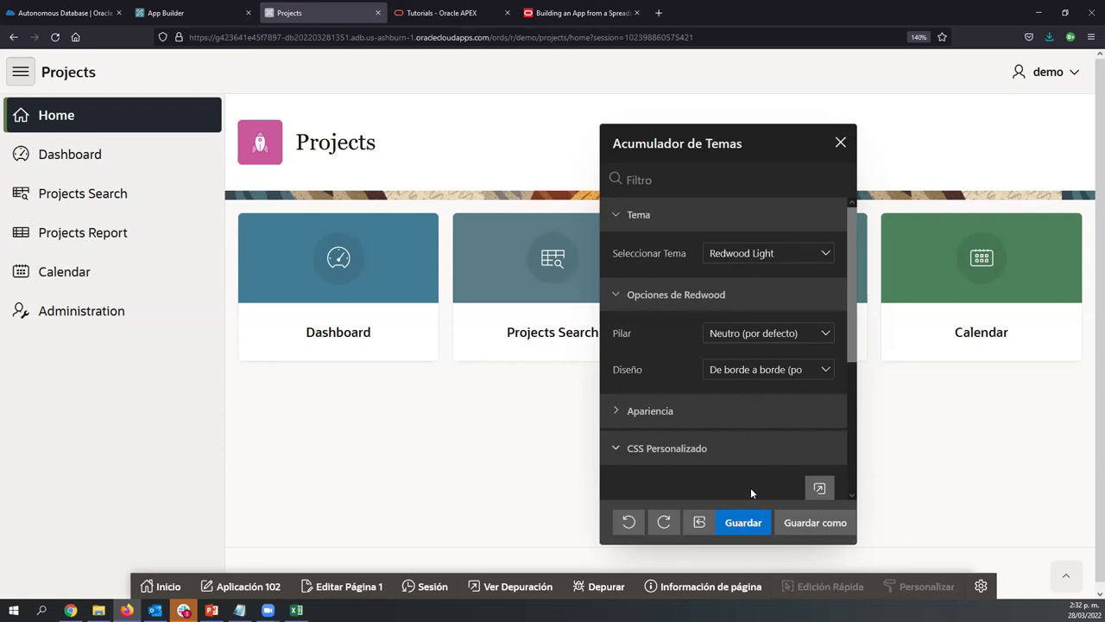
Save the style as Redwood Light (copy_1), close Theme Roller and collapse the side navigation
click(744, 522)
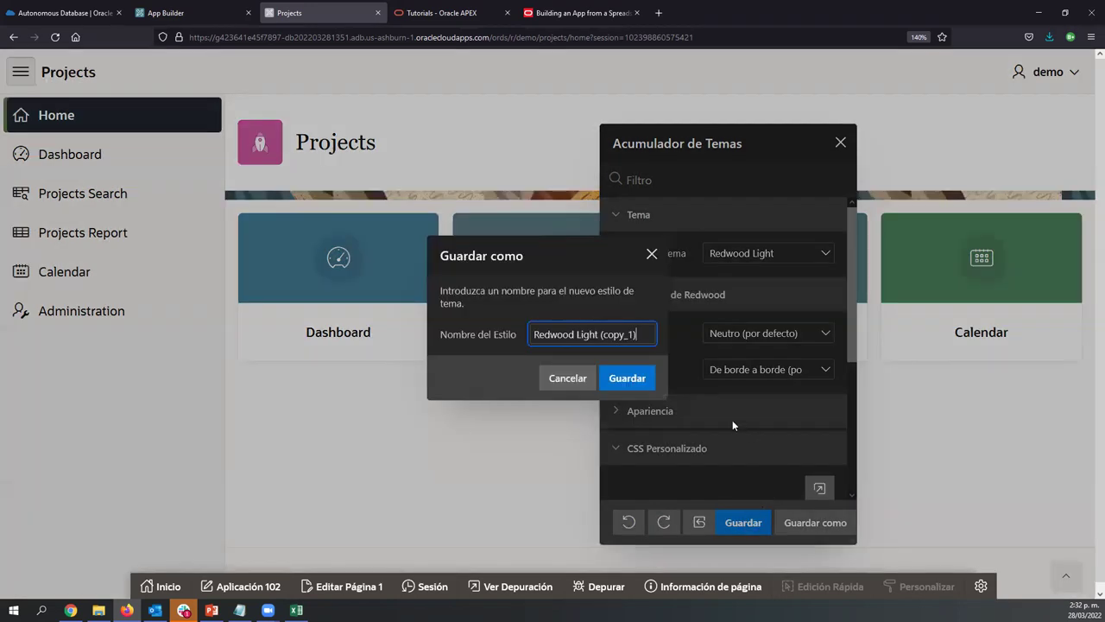
click(639, 383)
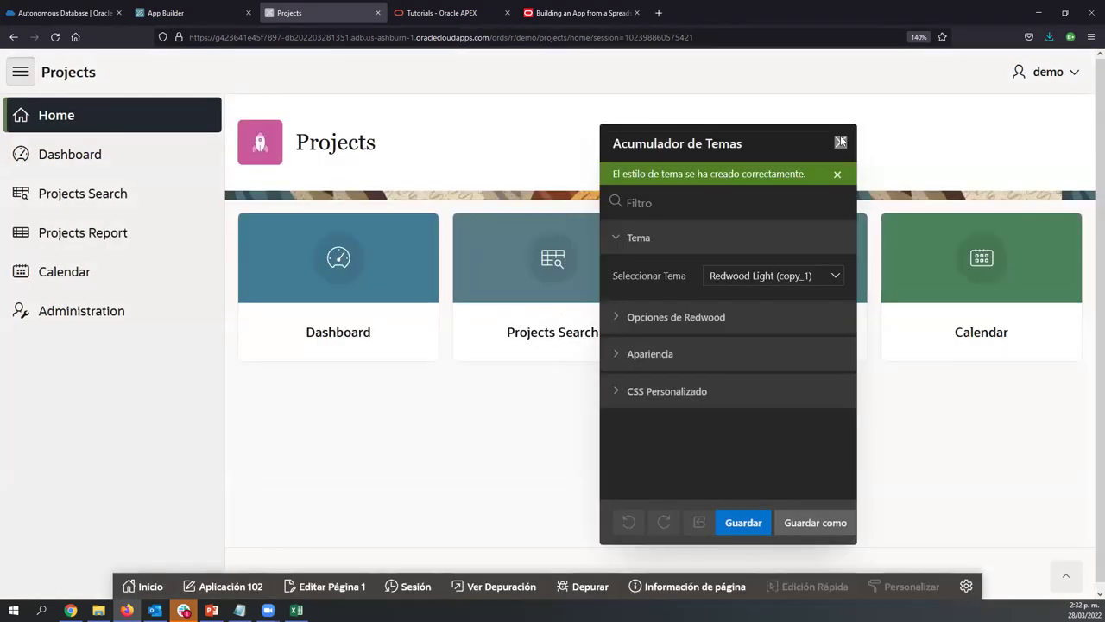
click(840, 141)
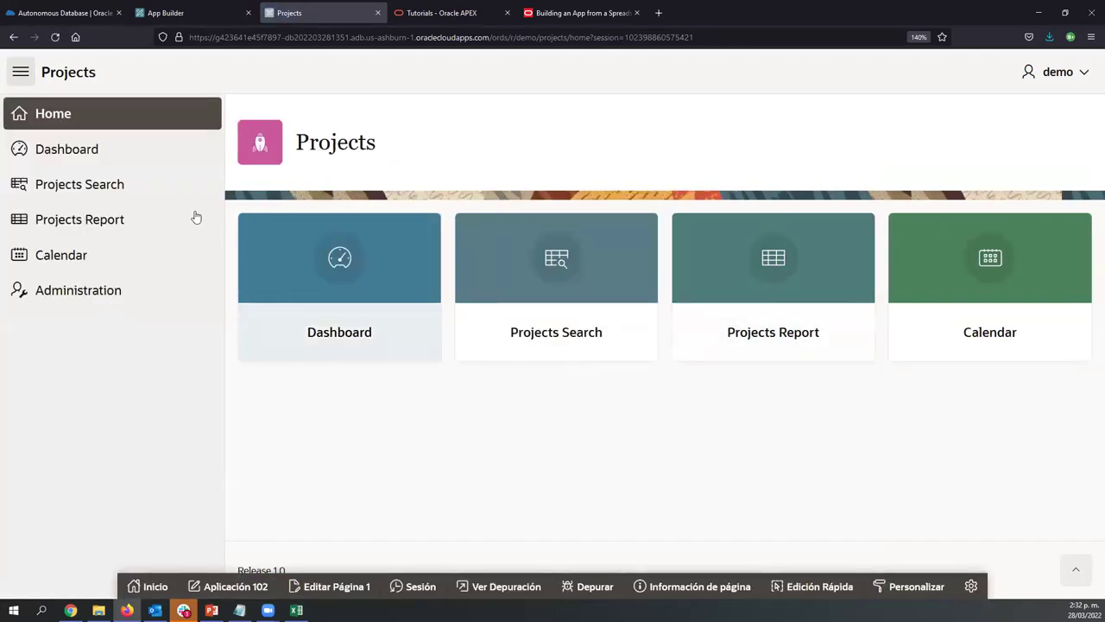
click(20, 72)
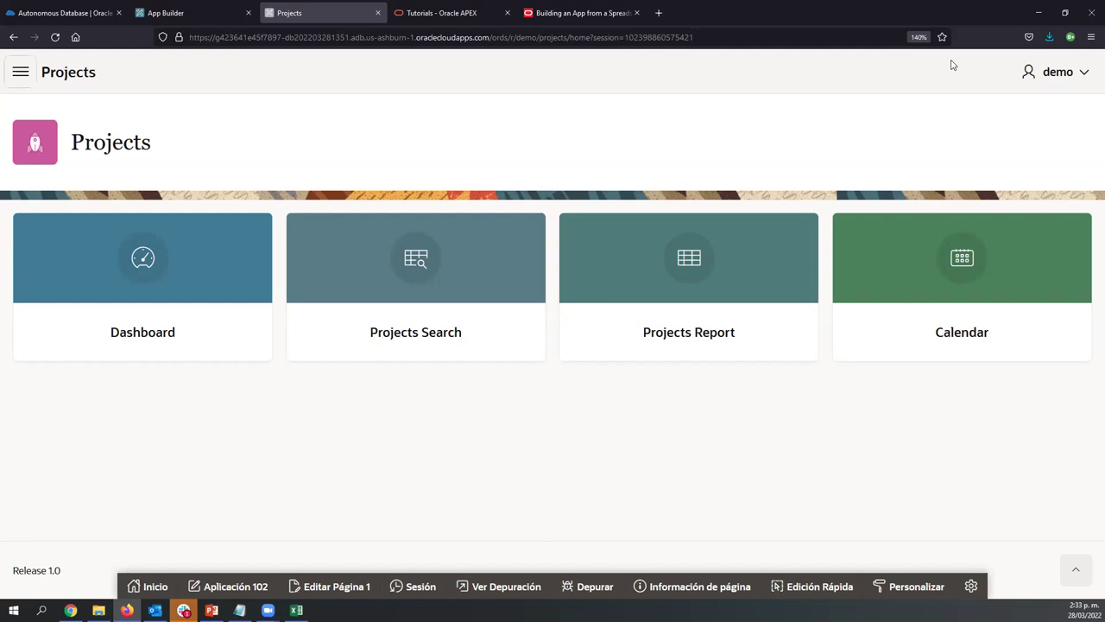
Turn on responsive design mode in the inspector and preview at iPhone 11 Pro Max size
right_click(489, 437)
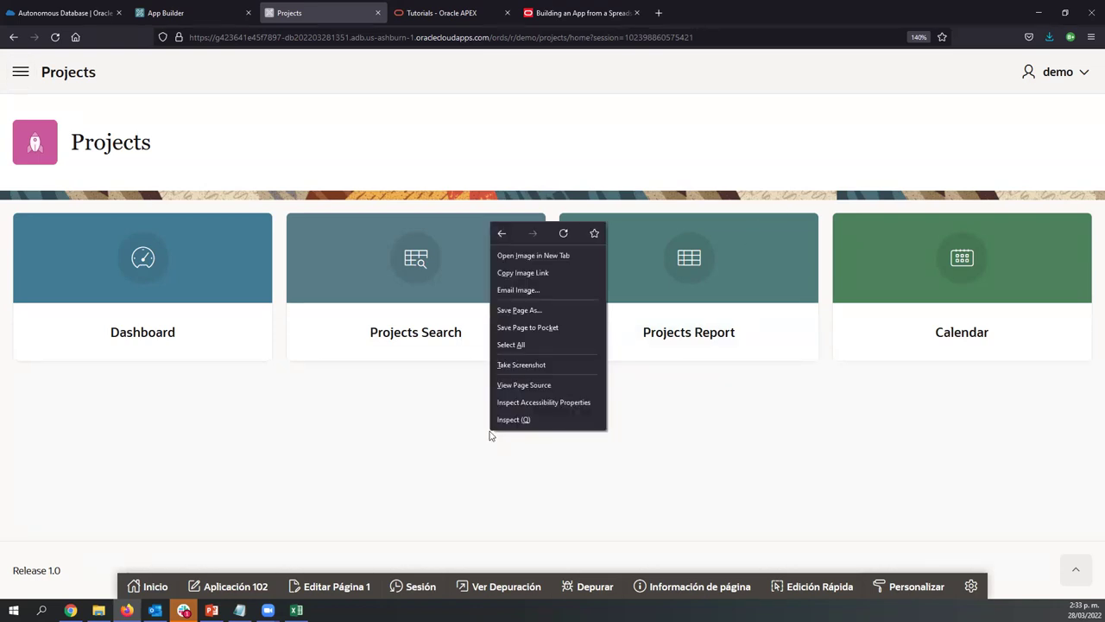
click(499, 419)
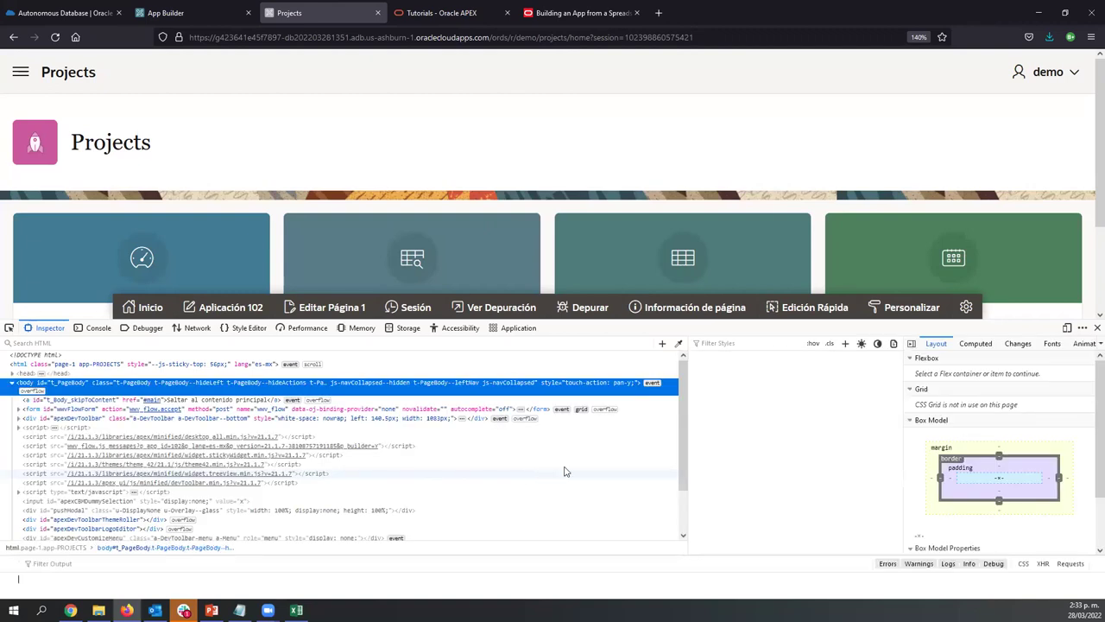
click(1067, 328)
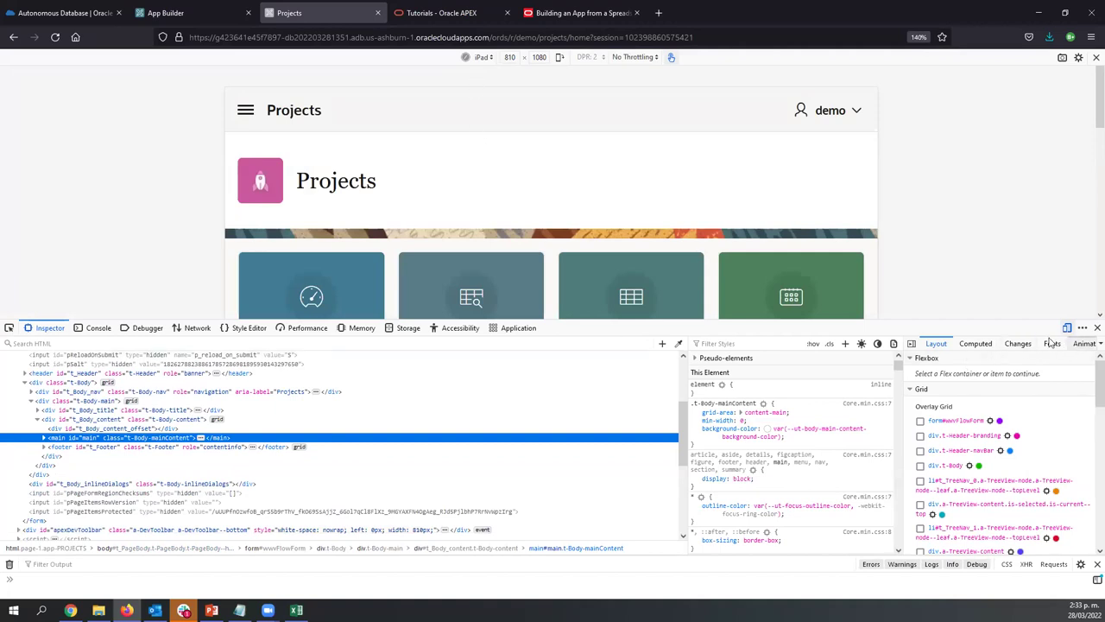
drag(1008, 321, 1005, 513)
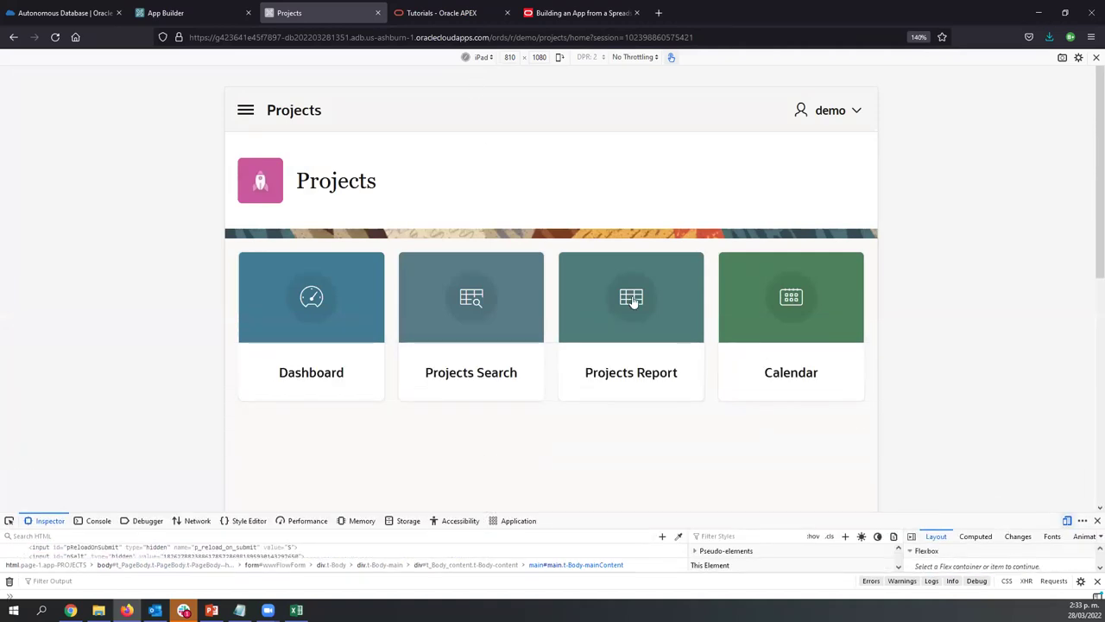
click(481, 58)
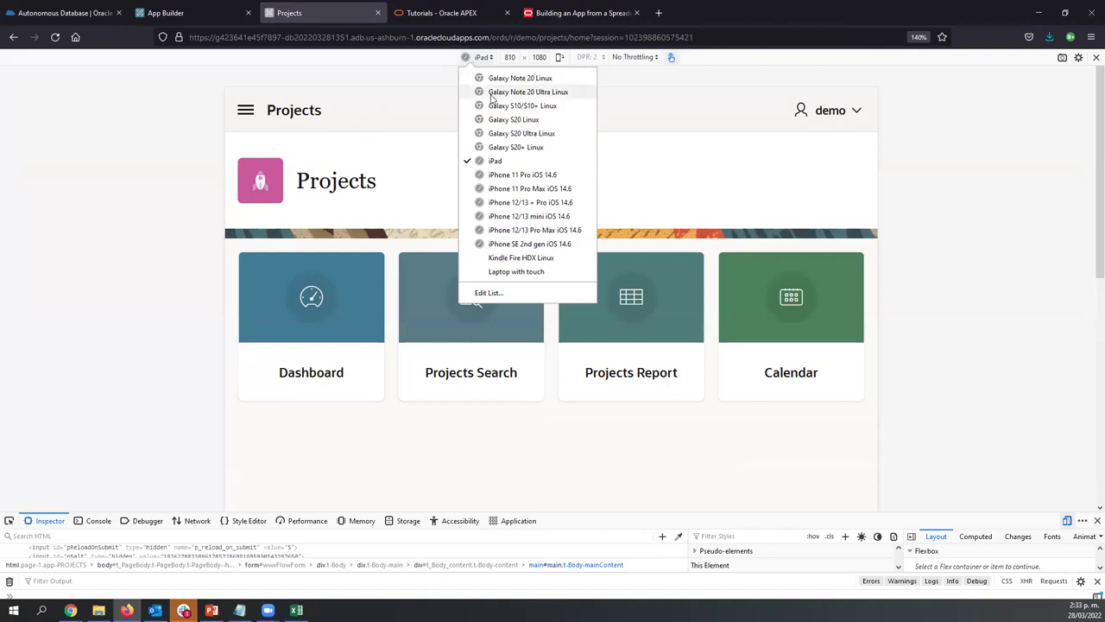
click(486, 188)
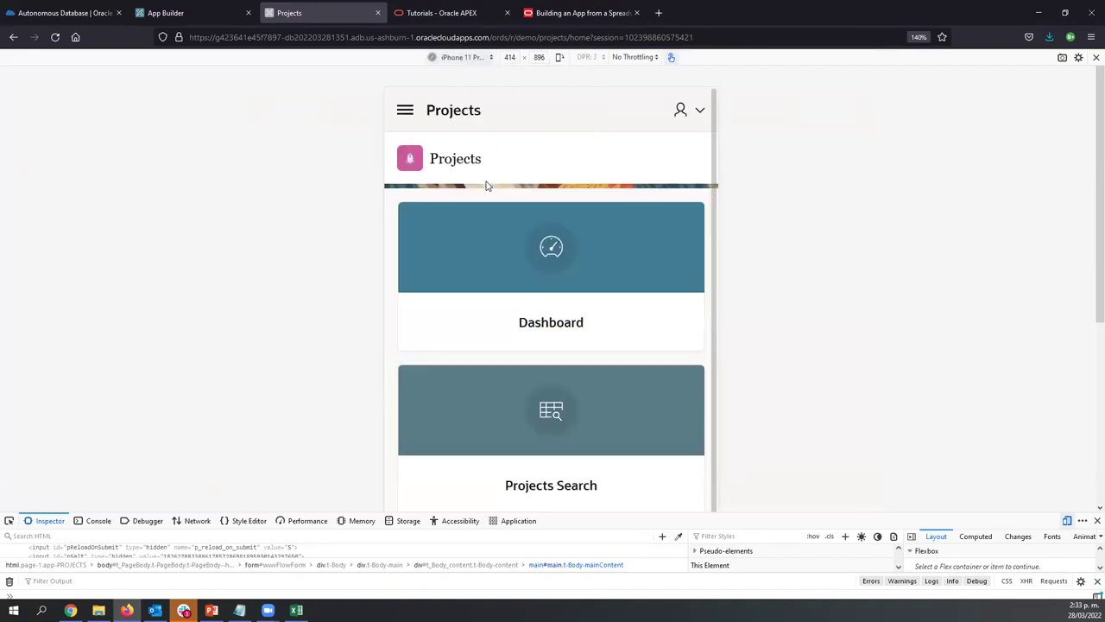
Open the Dashboard page from the navigation drawer and close the developer tools
scroll(506, 311, down, 3)
scroll(506, 311, up, 4)
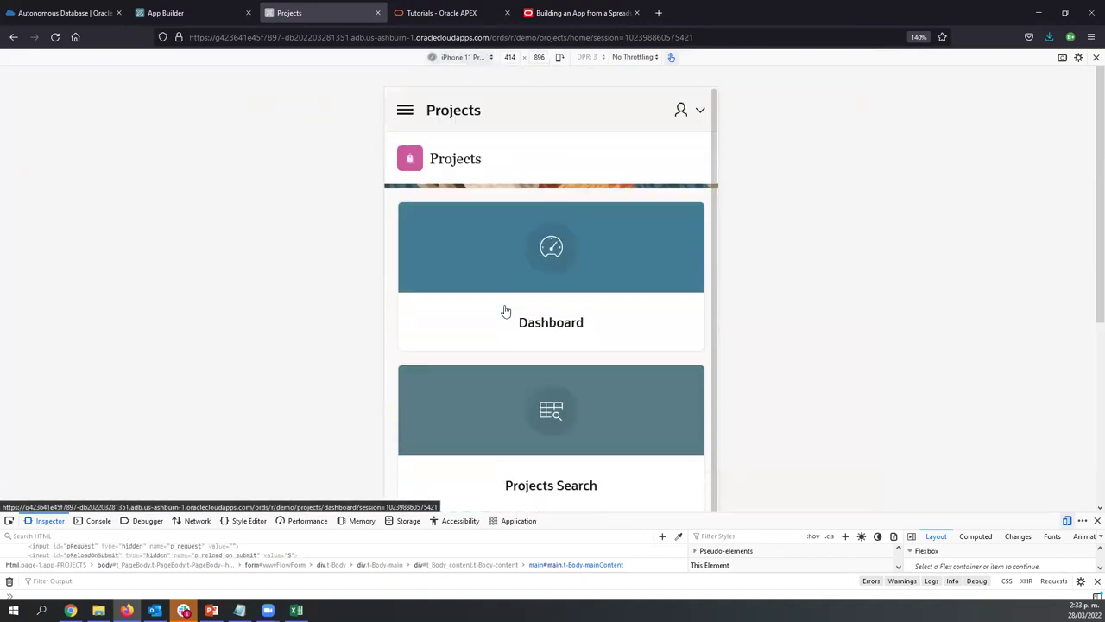
click(404, 109)
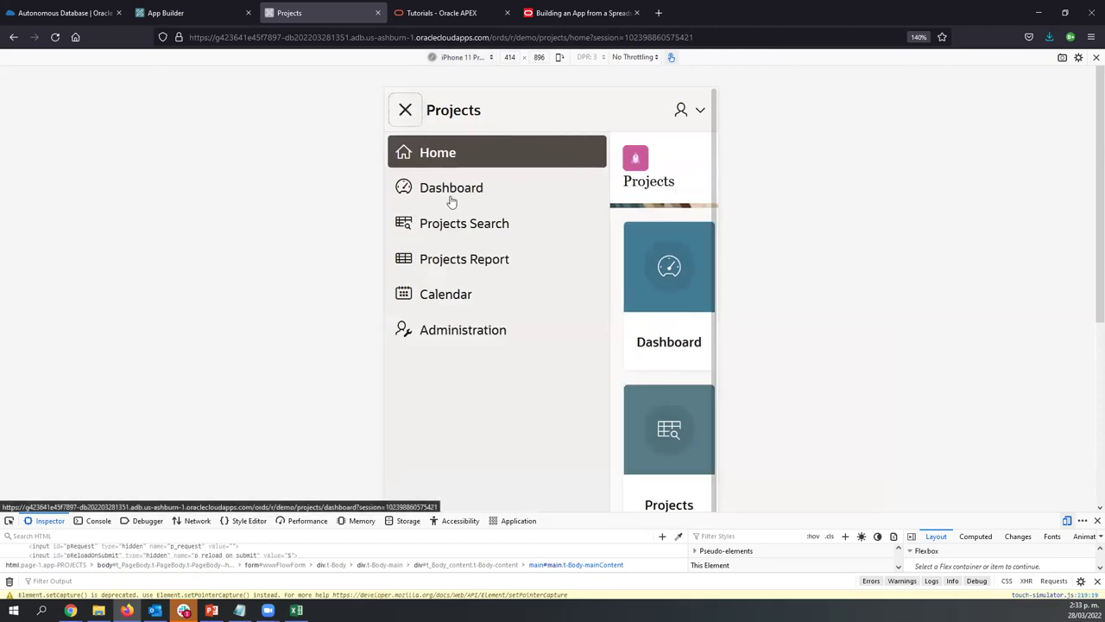
click(451, 200)
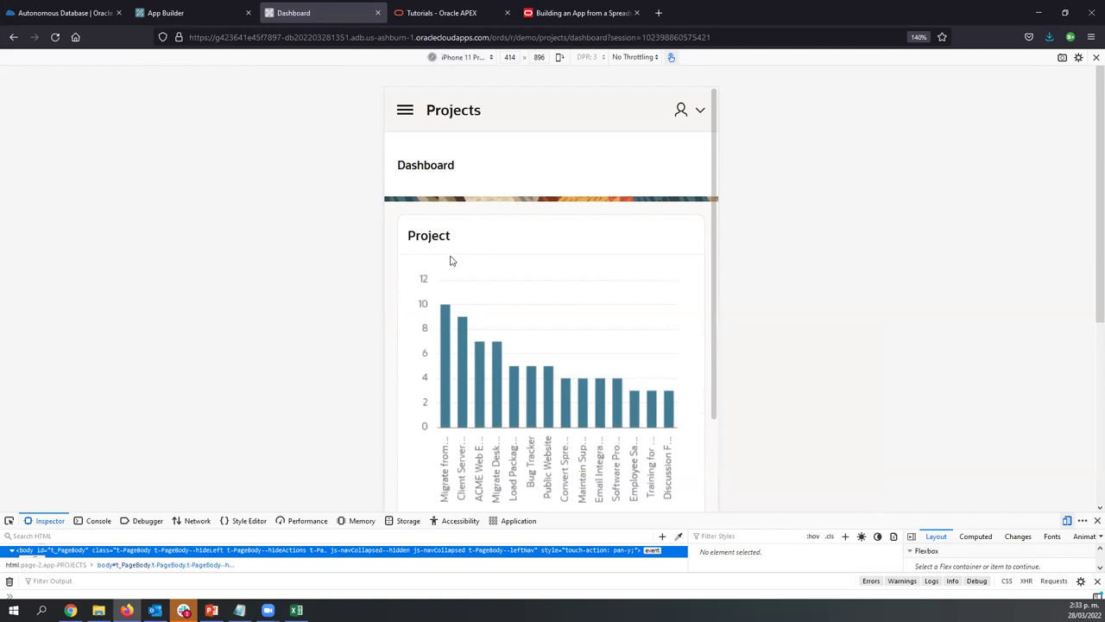
scroll(455, 259, down, 6)
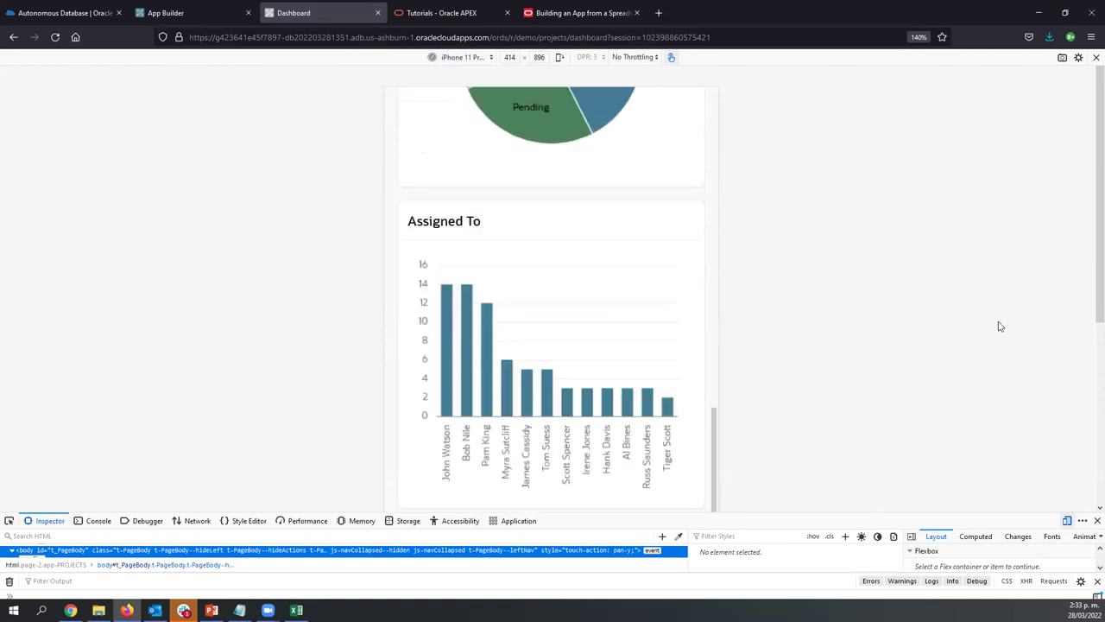
click(1095, 521)
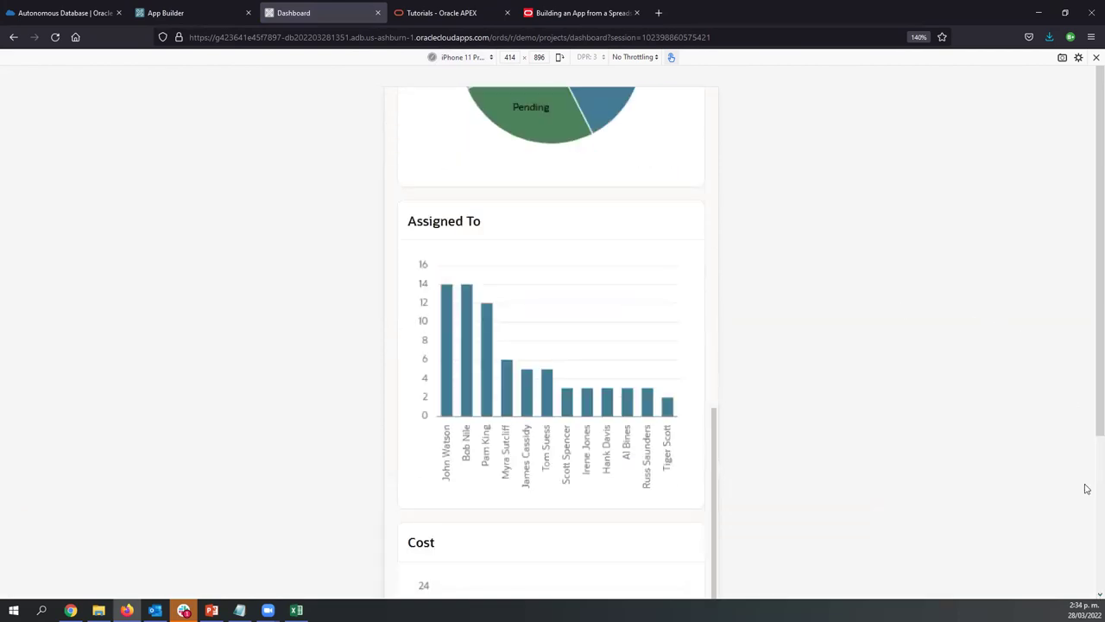
Exit the phone preview and return to the Projects Home page via the header link
click(1095, 58)
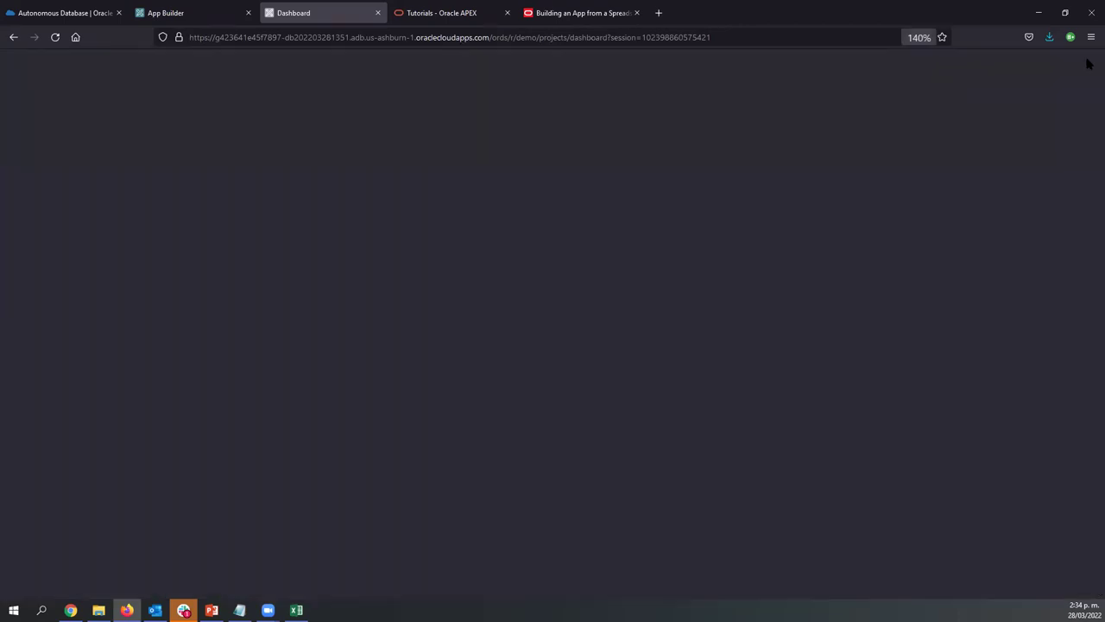
scroll(353, 391, up, 3)
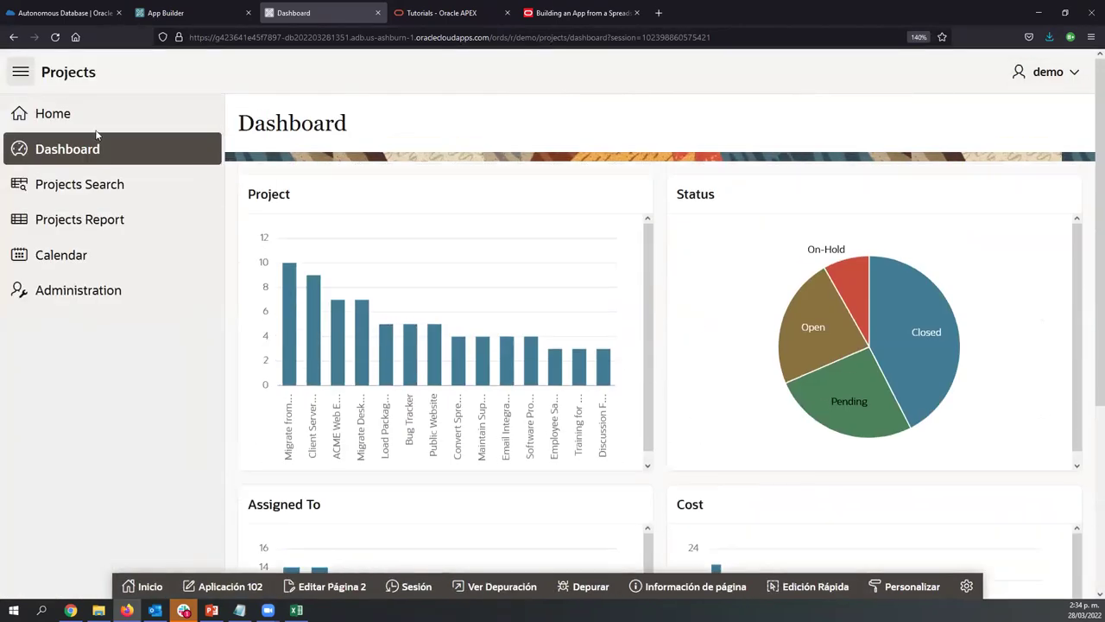
click(56, 81)
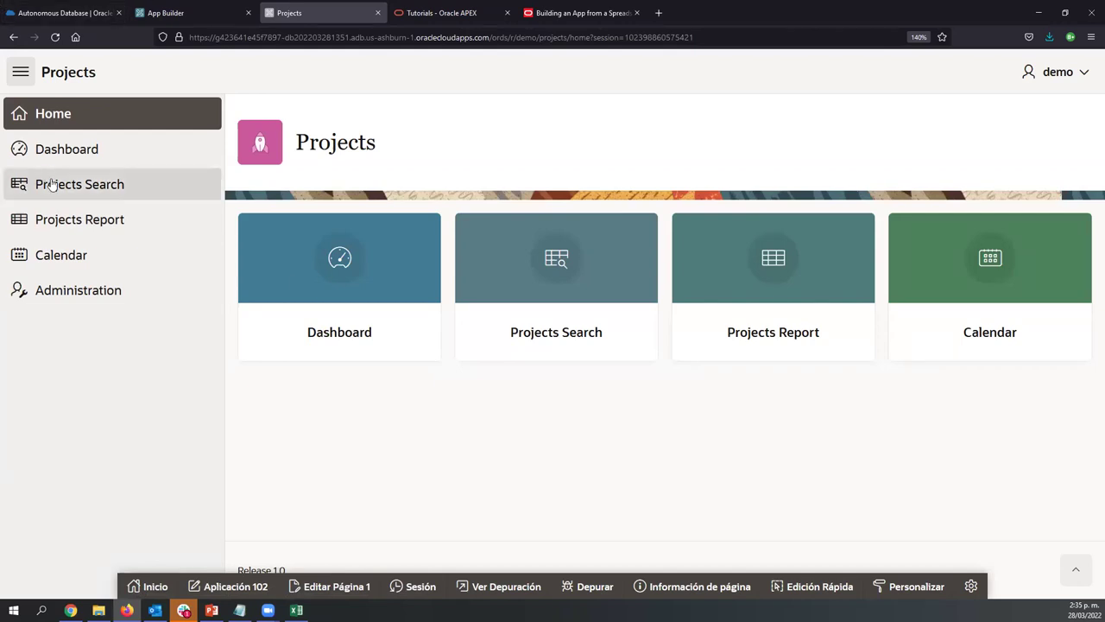
click(122, 149)
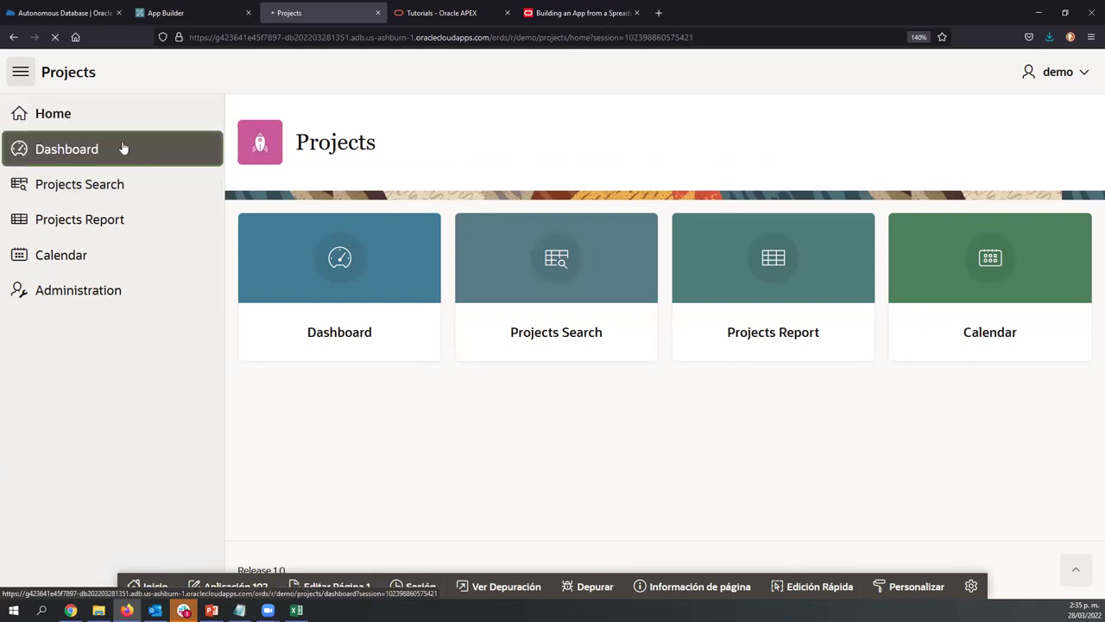
click(19, 73)
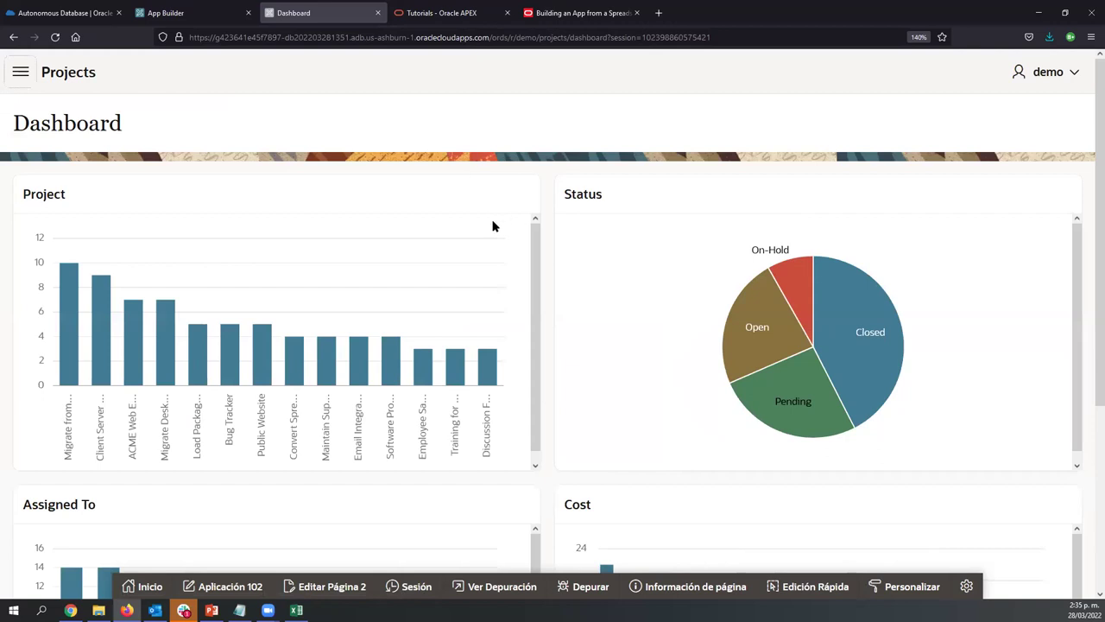
scroll(509, 278, down, 1)
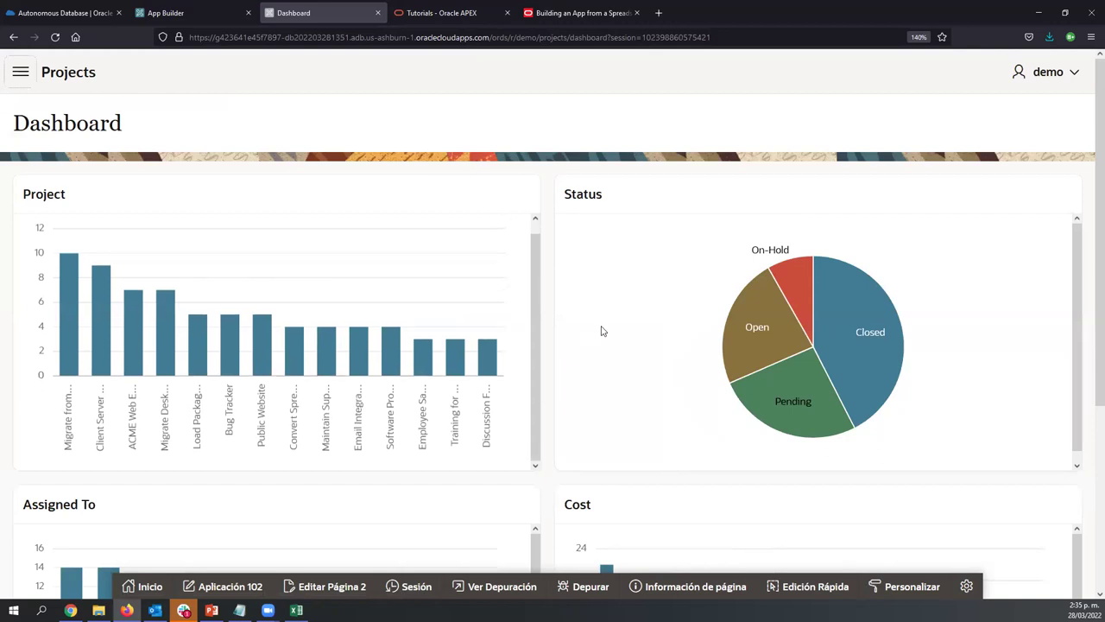
scroll(594, 372, down, 1)
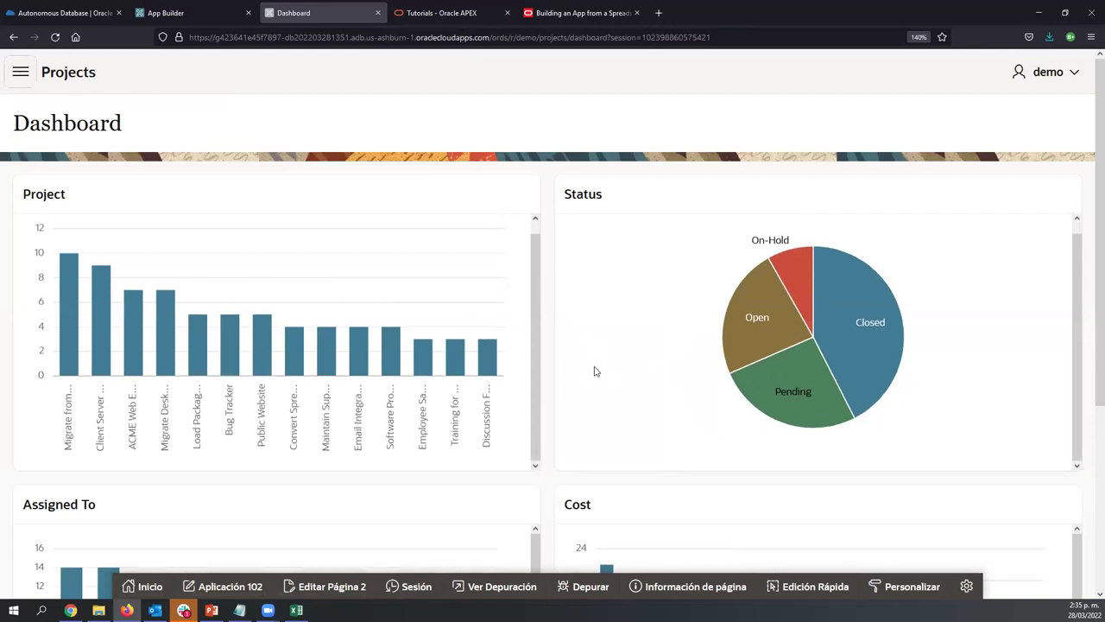
scroll(594, 371, down, 3)
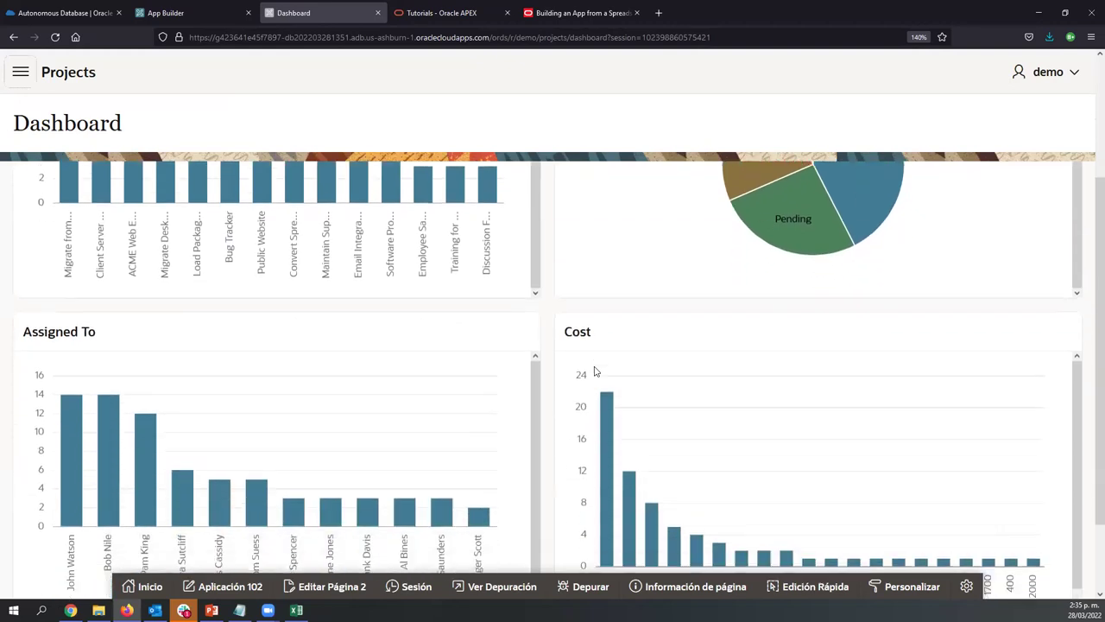
scroll(594, 372, up, 3)
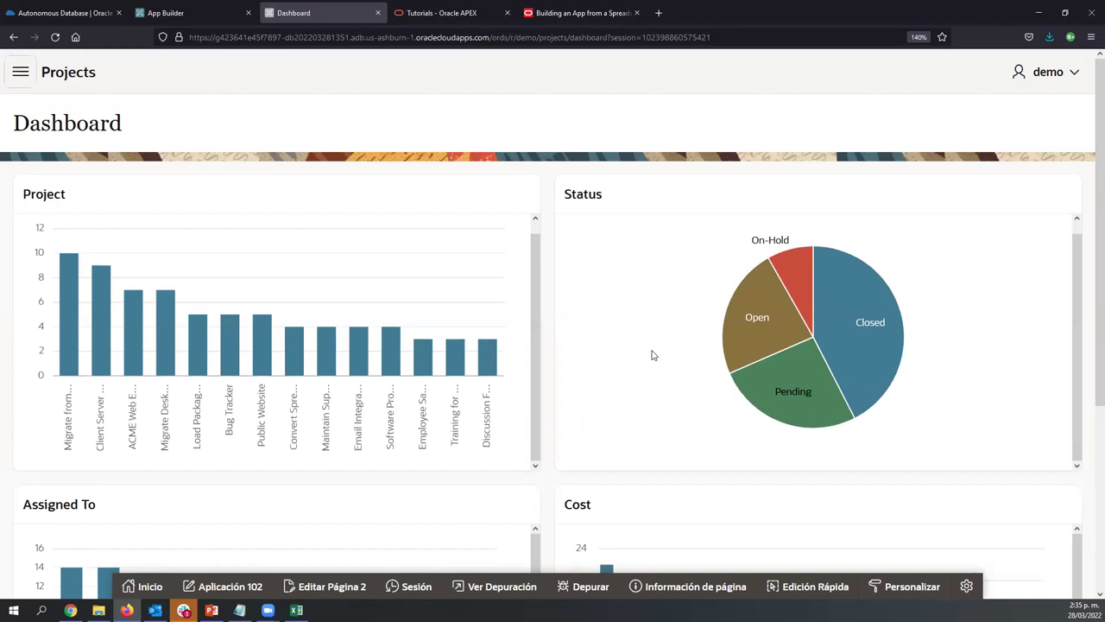
scroll(652, 355, down, 3)
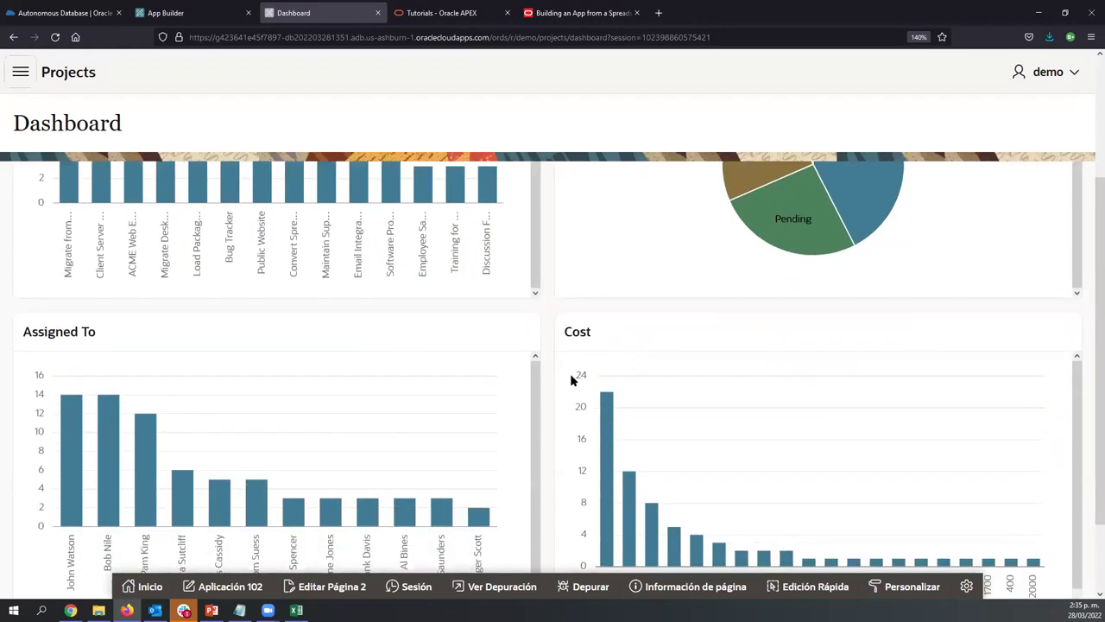
scroll(703, 436, up, 3)
scroll(703, 437, down, 5)
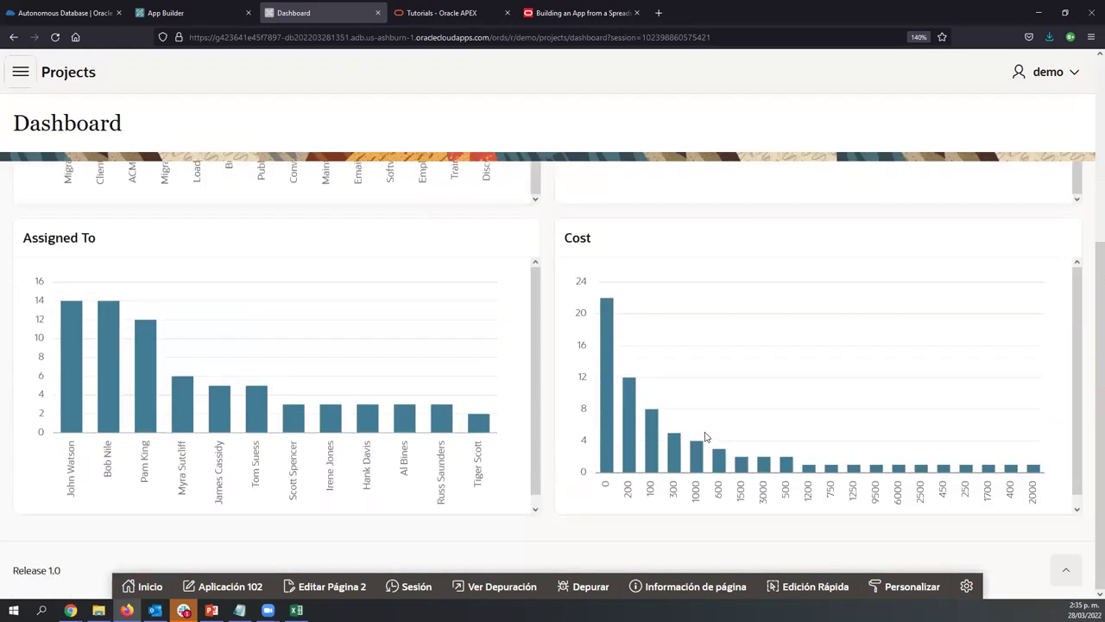
scroll(743, 426, up, 3)
mouse_move(803, 261)
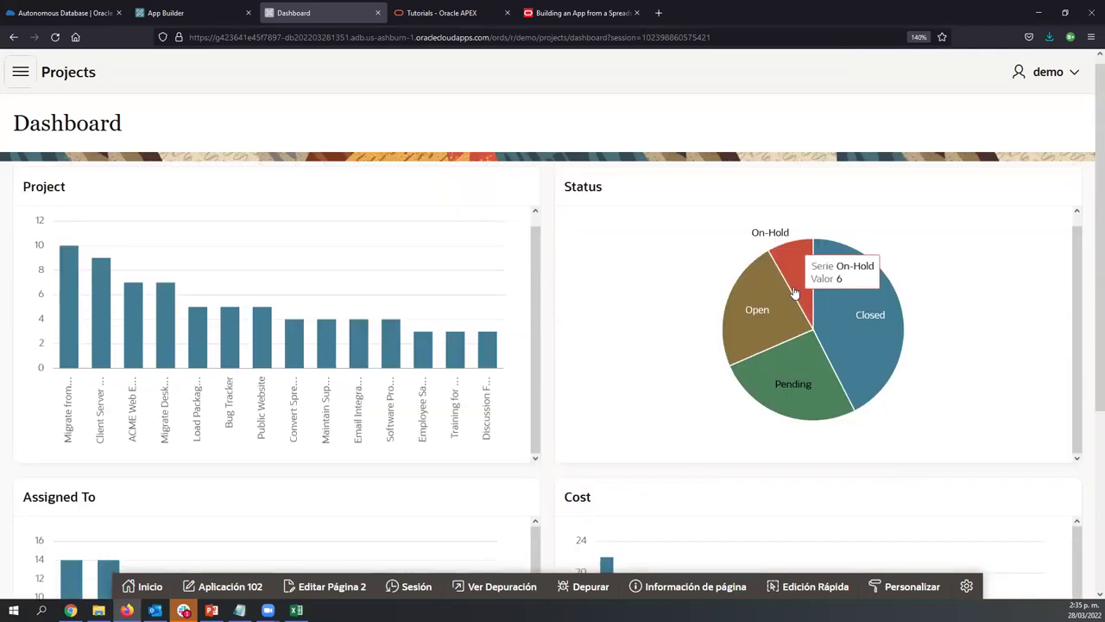
mouse_move(873, 296)
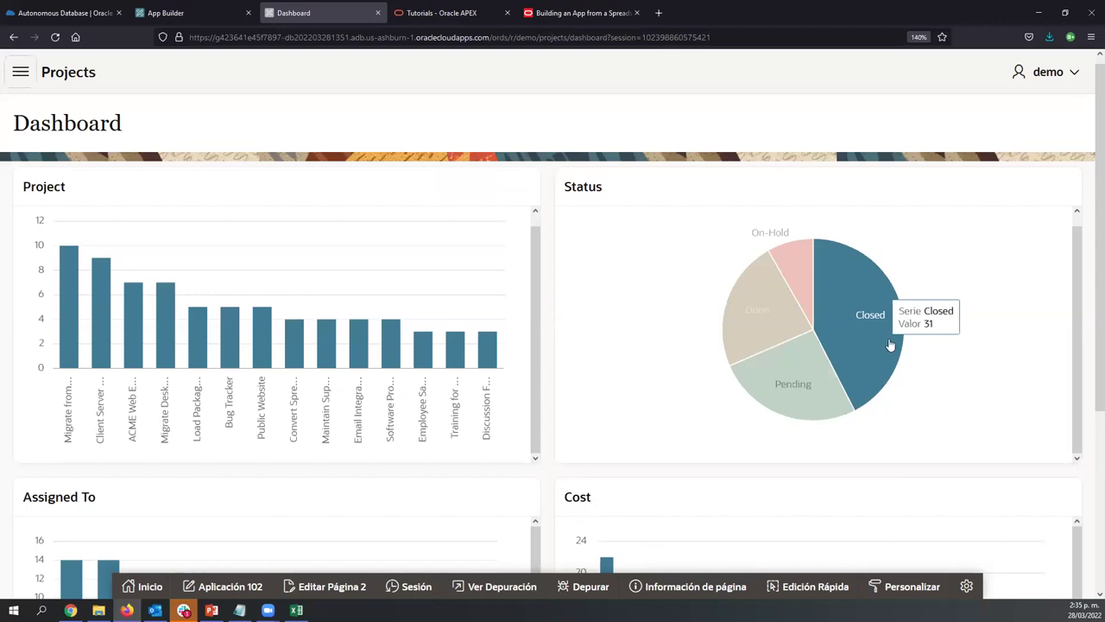
Review the Projects Report filtered from the Closed pie slice, then open Projects Search
click(890, 310)
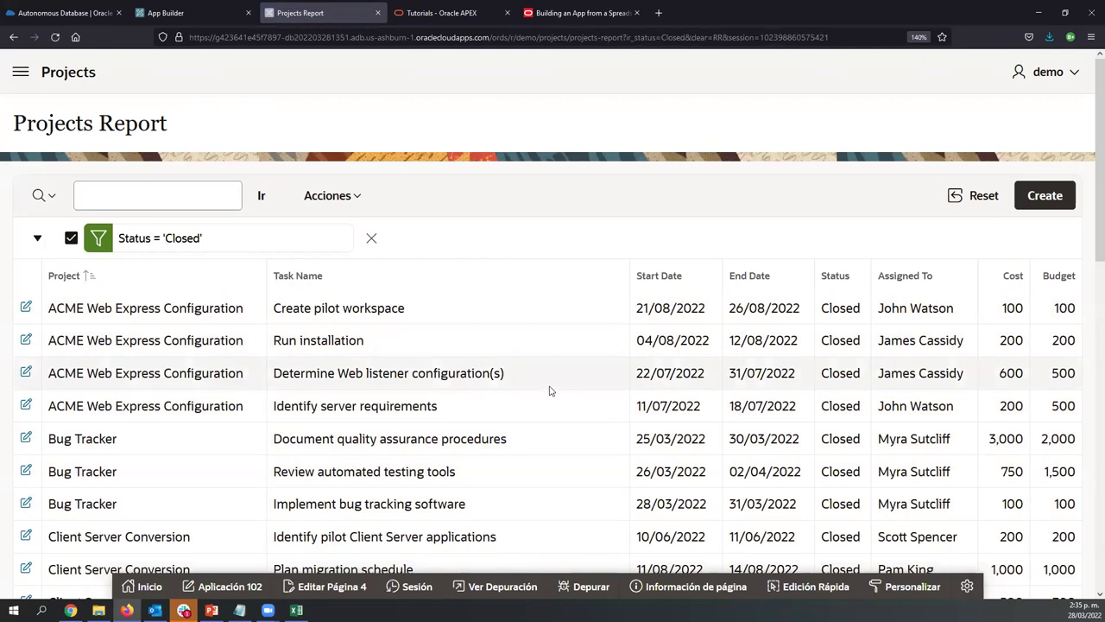
scroll(550, 388, down, 3)
scroll(550, 390, up, 3)
scroll(550, 391, down, 10)
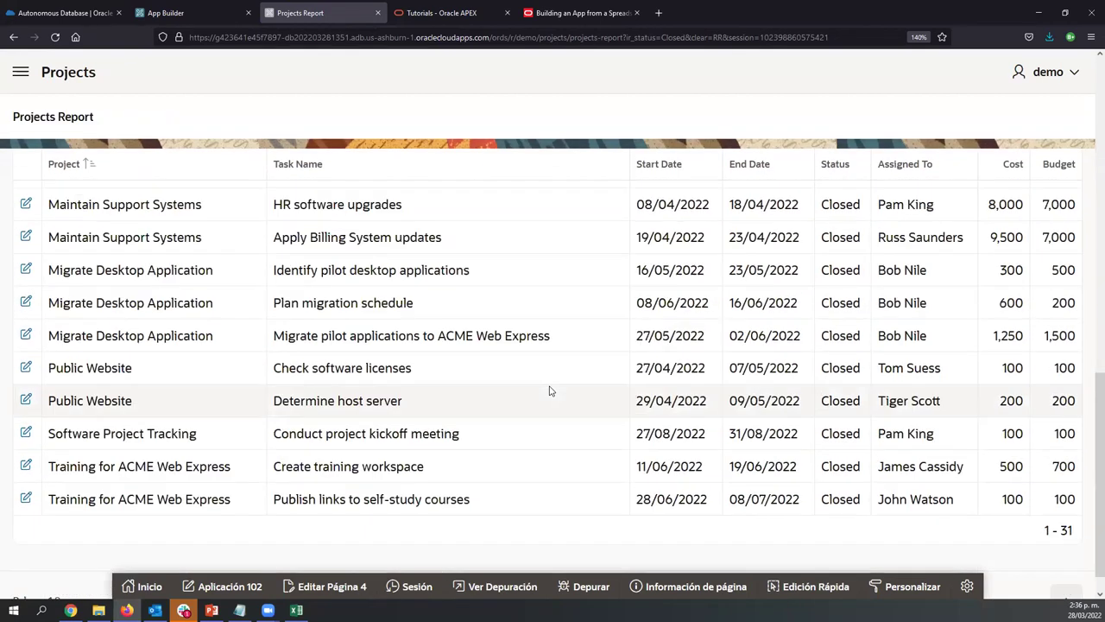
scroll(549, 391, up, 10)
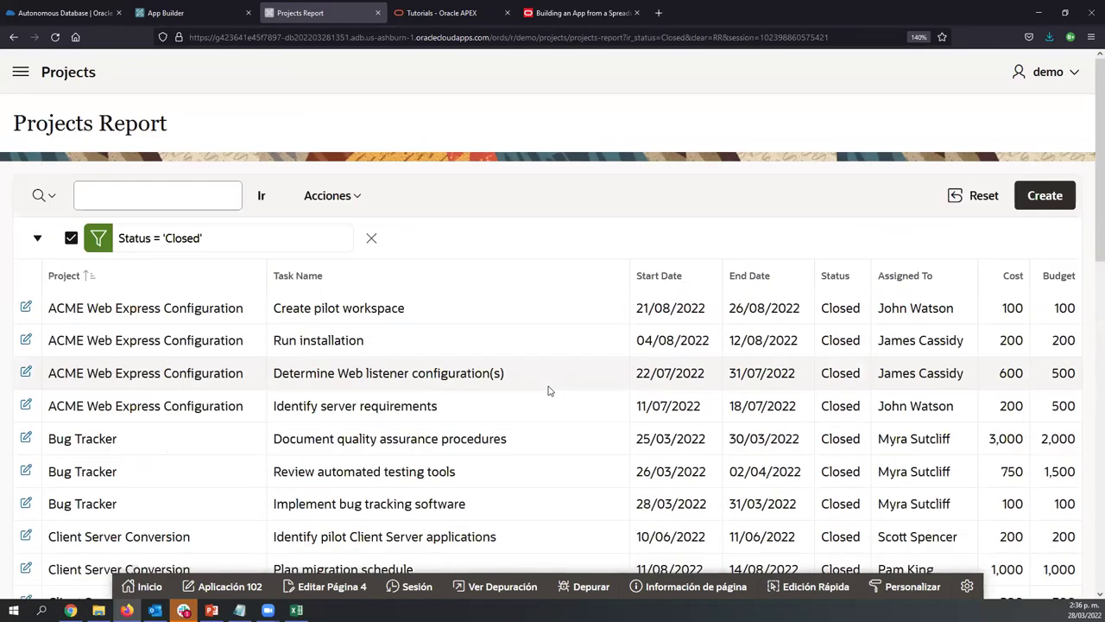
click(20, 74)
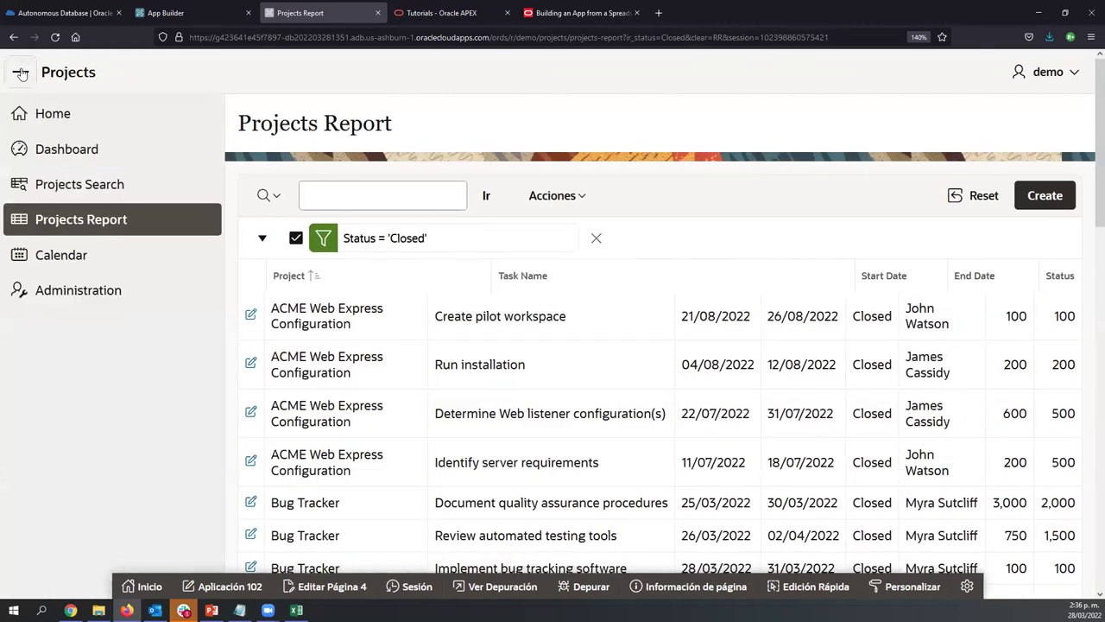
click(67, 188)
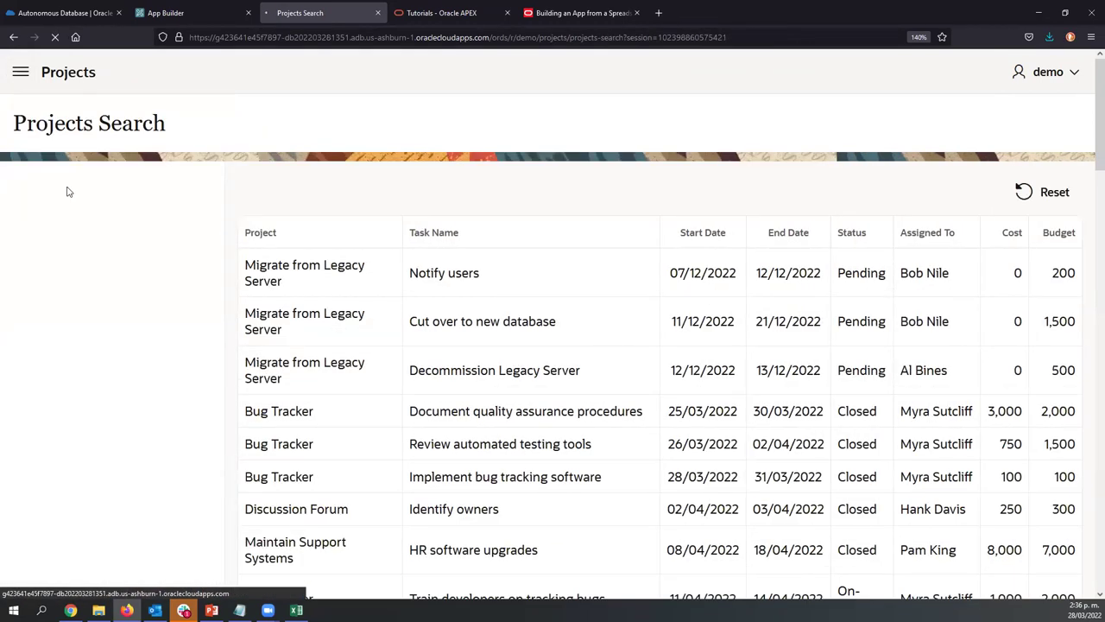
Collapse the navigation menu and scroll through the Project, Assigned To, Status, Cost and Budget facets
click(20, 74)
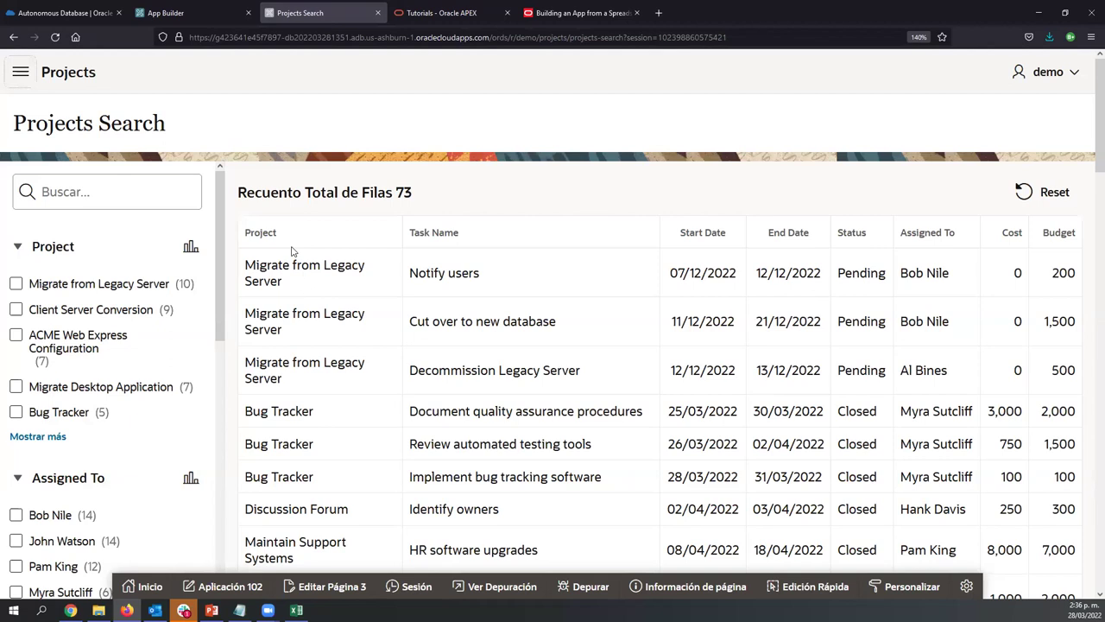
scroll(148, 276, down, 4)
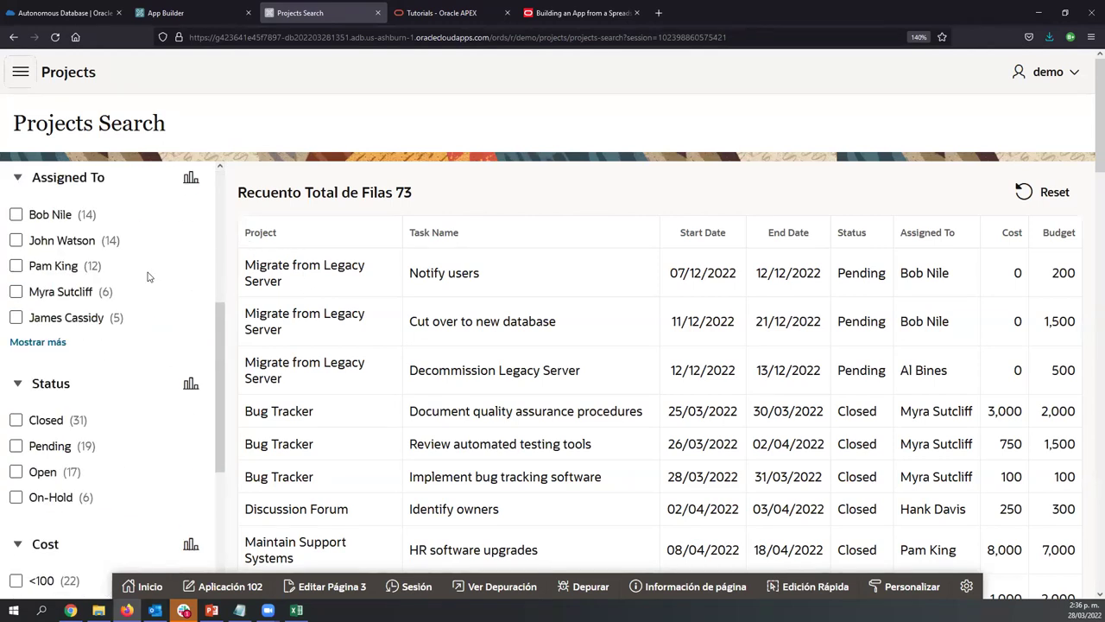
scroll(147, 276, down, 3)
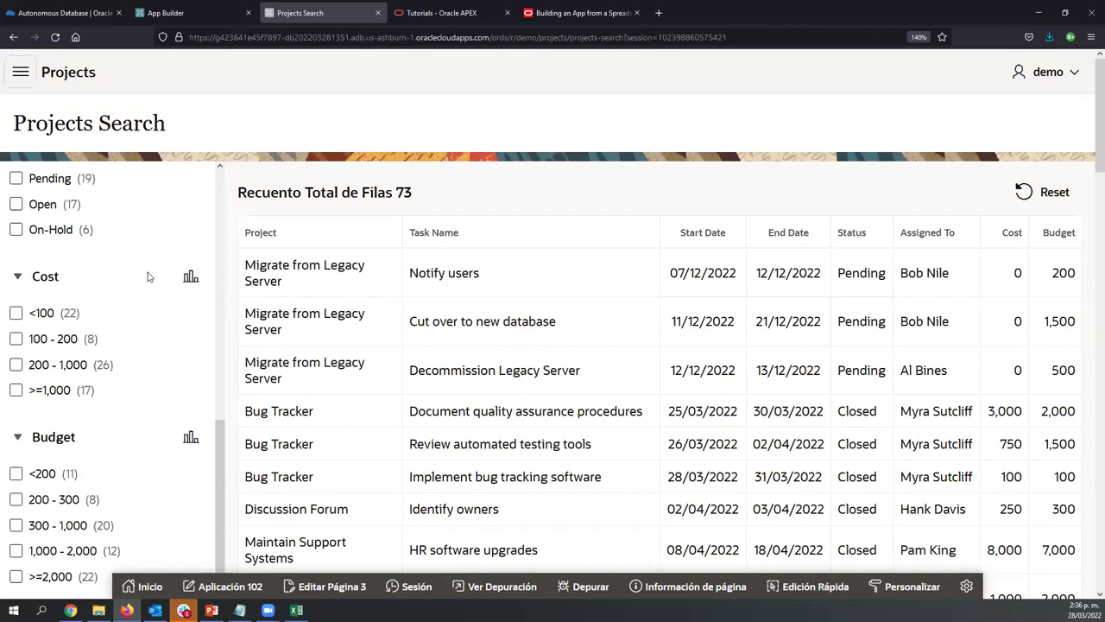
scroll(147, 276, up, 5)
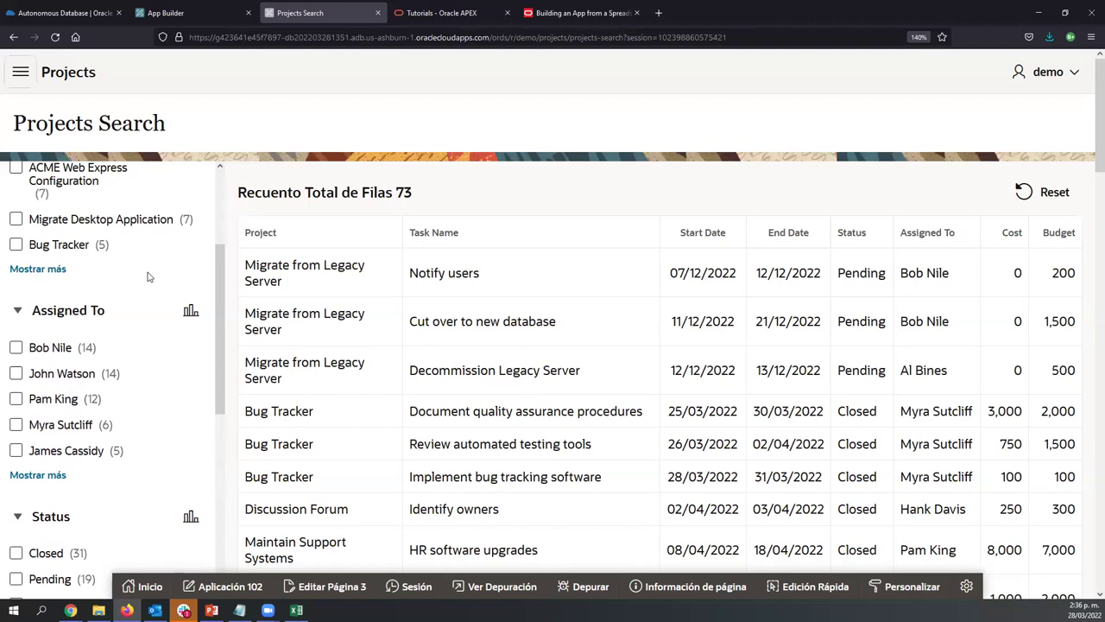
scroll(148, 277, up, 2)
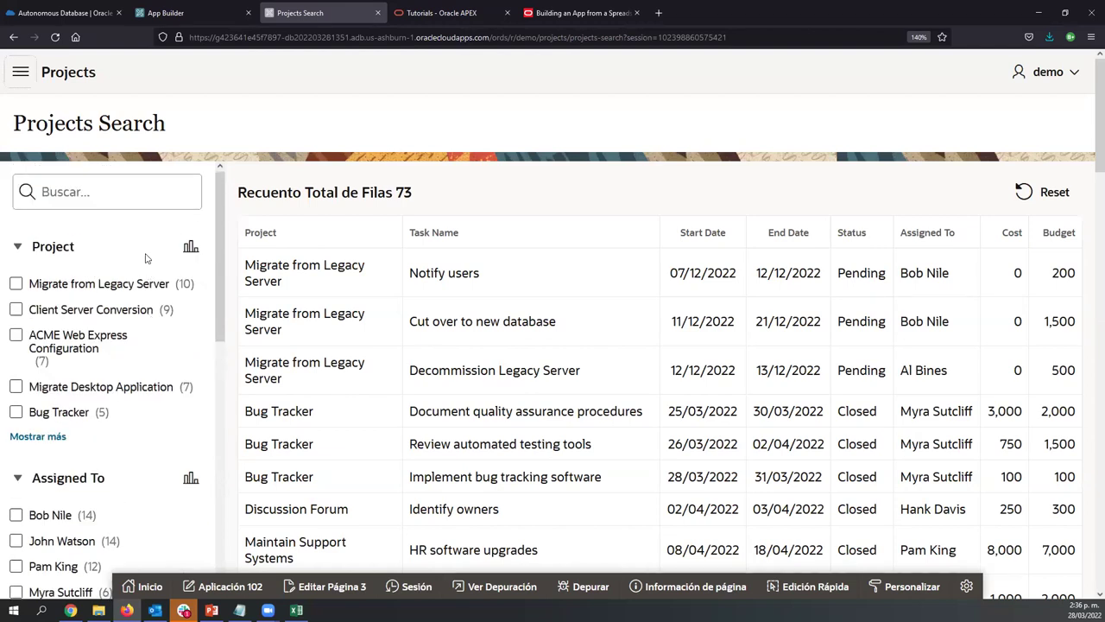
Filter the Projects Search to the Client Server Conversion project
click(15, 313)
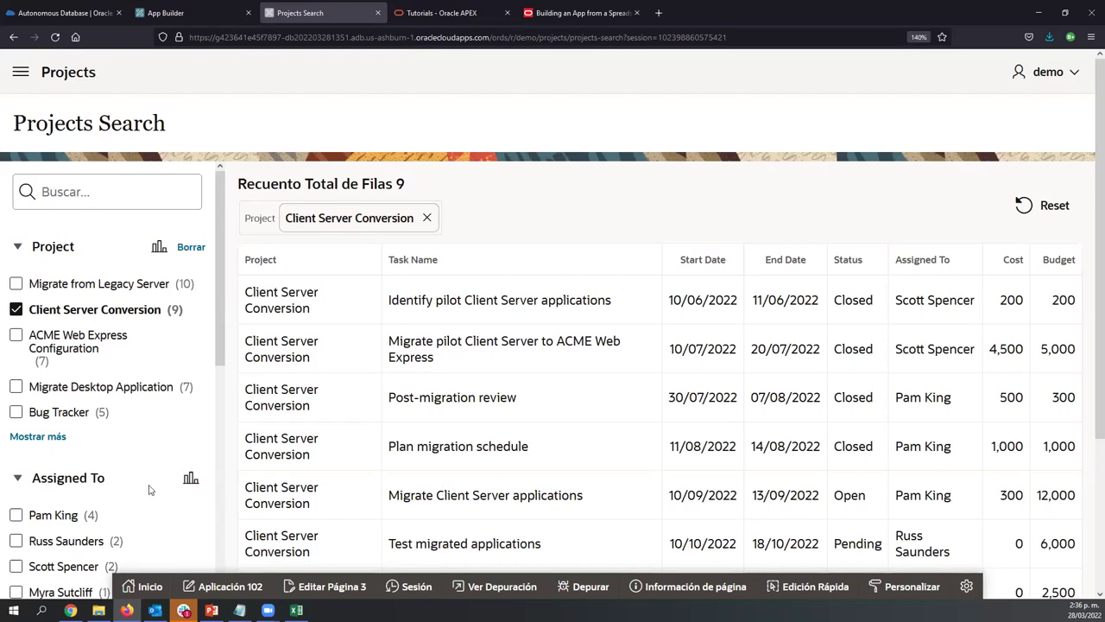
scroll(122, 427, down, 5)
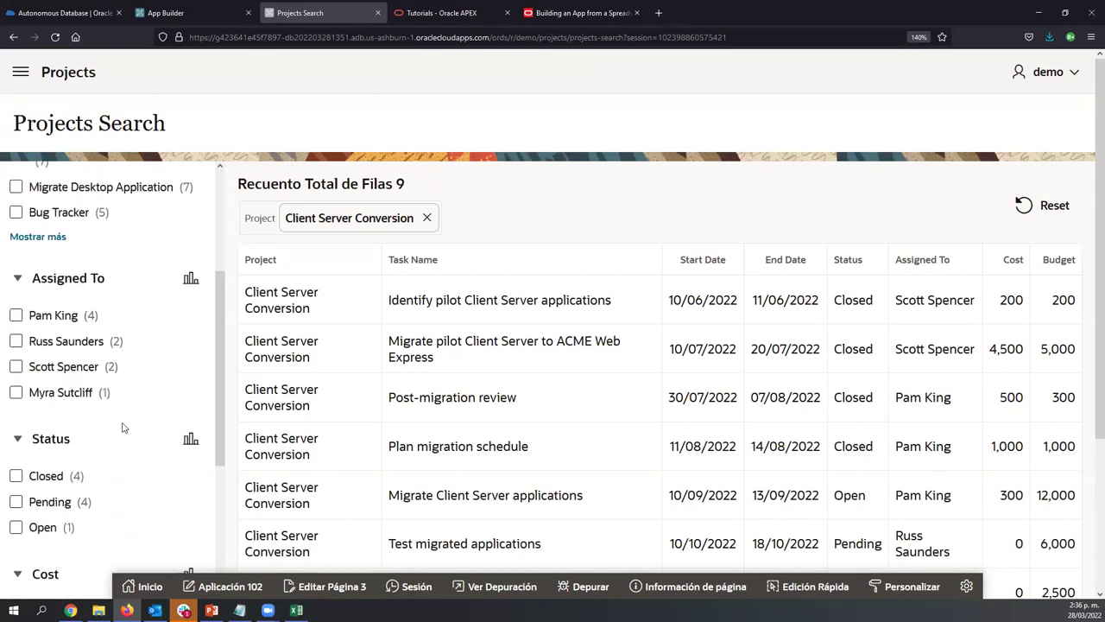
scroll(122, 427, up, 3)
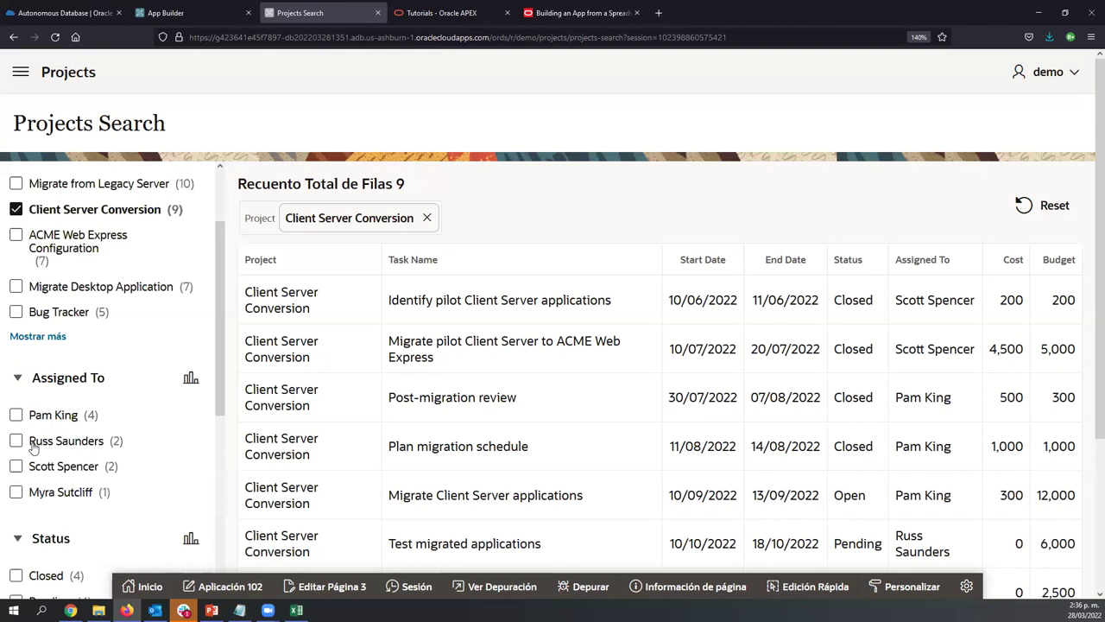
scroll(126, 430, up, 2)
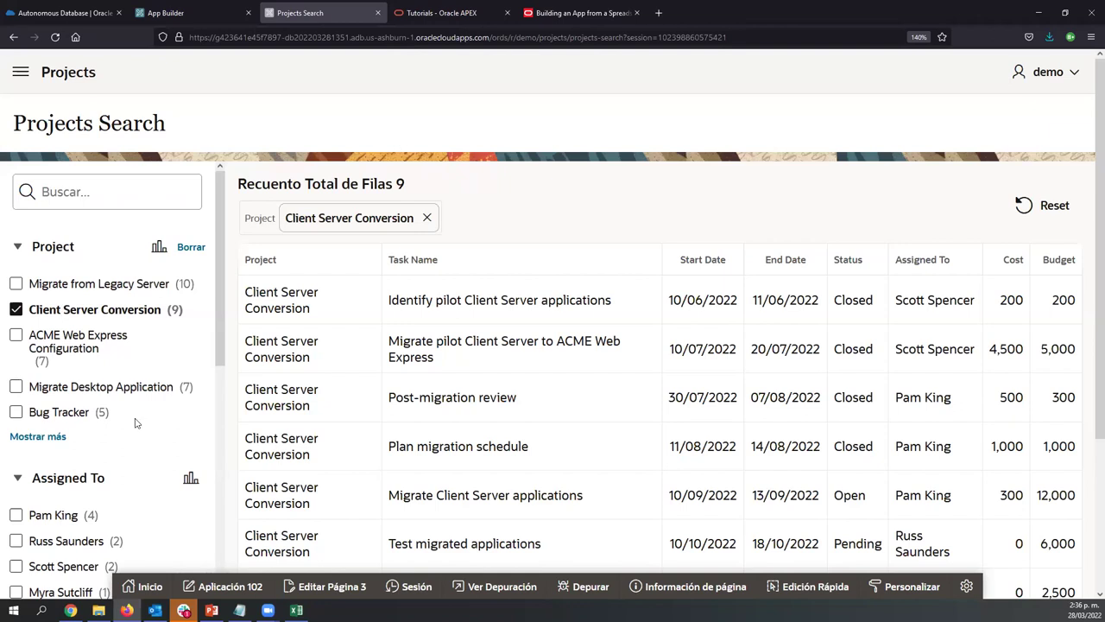
scroll(134, 422, down, 4)
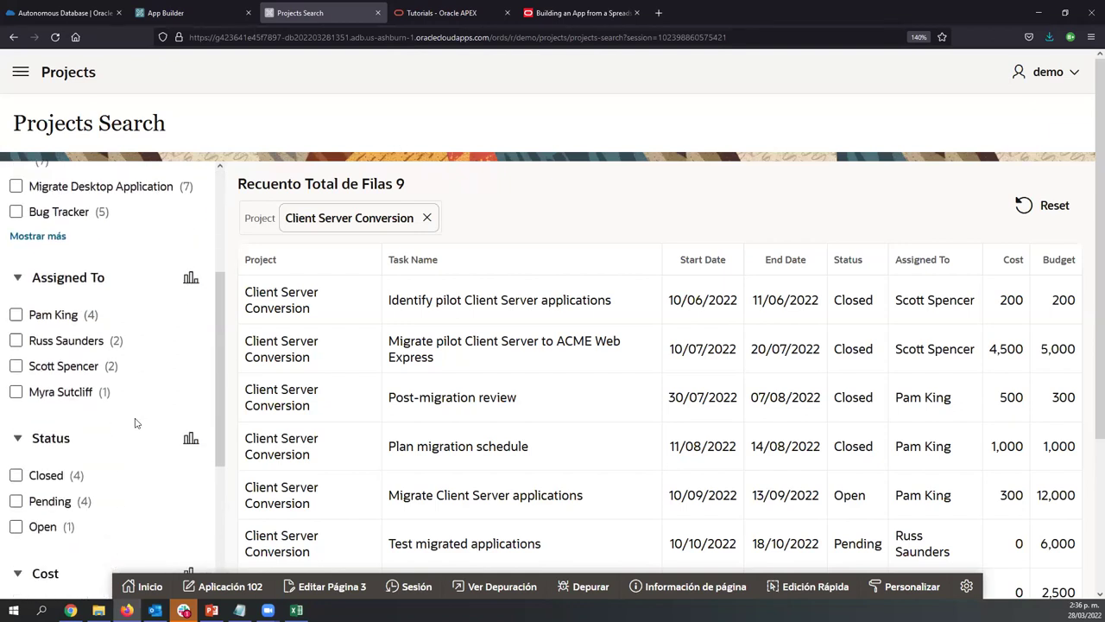
click(19, 317)
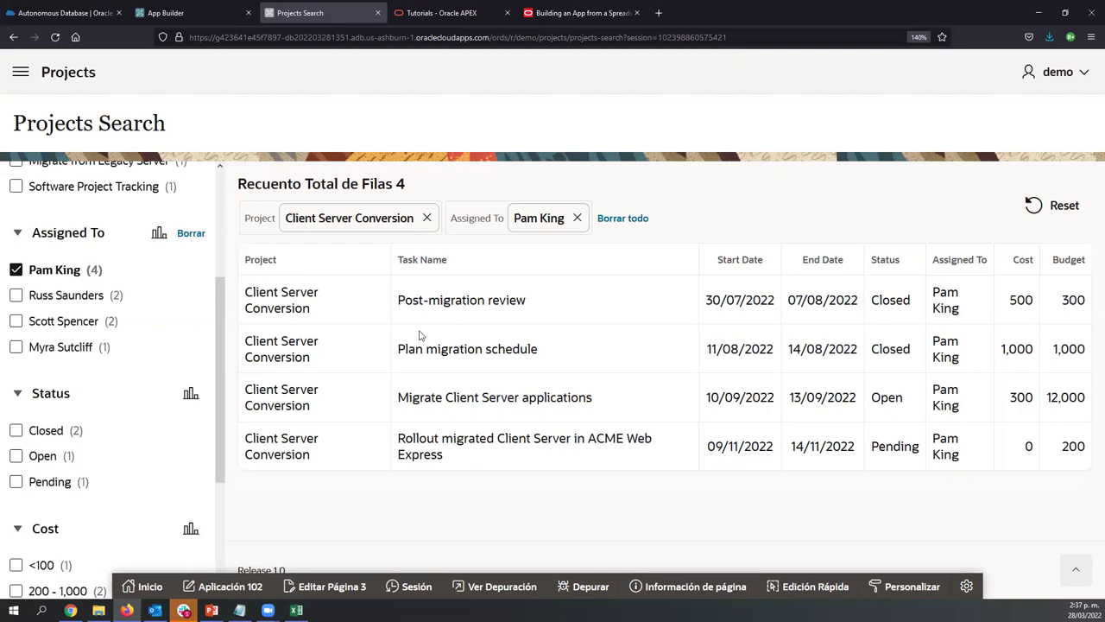
scroll(59, 440, down, 2)
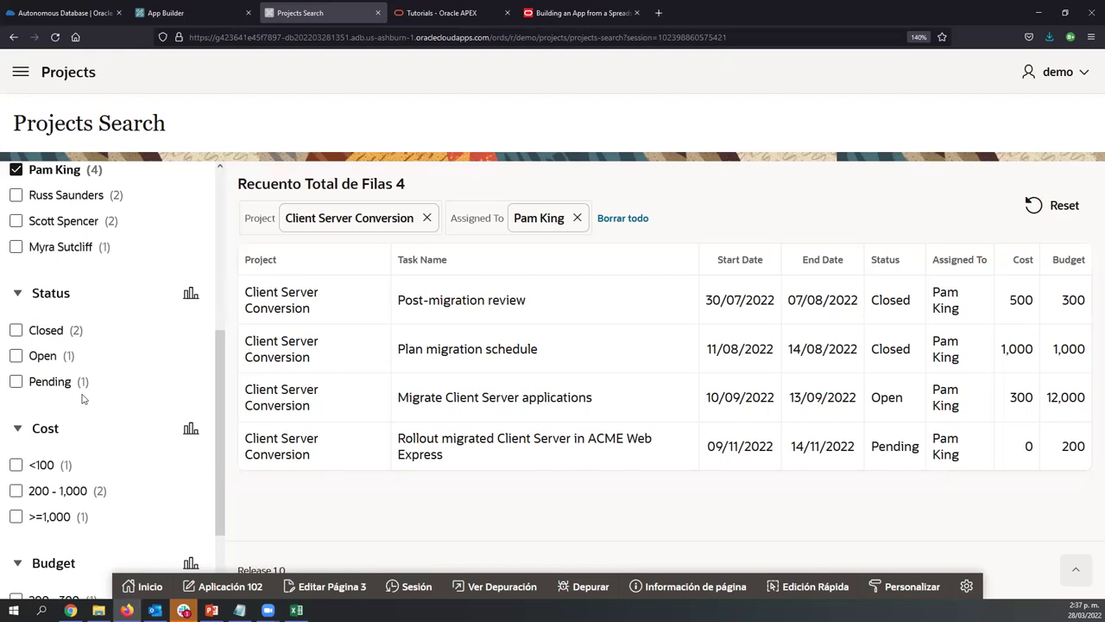
scroll(89, 397, down, 2)
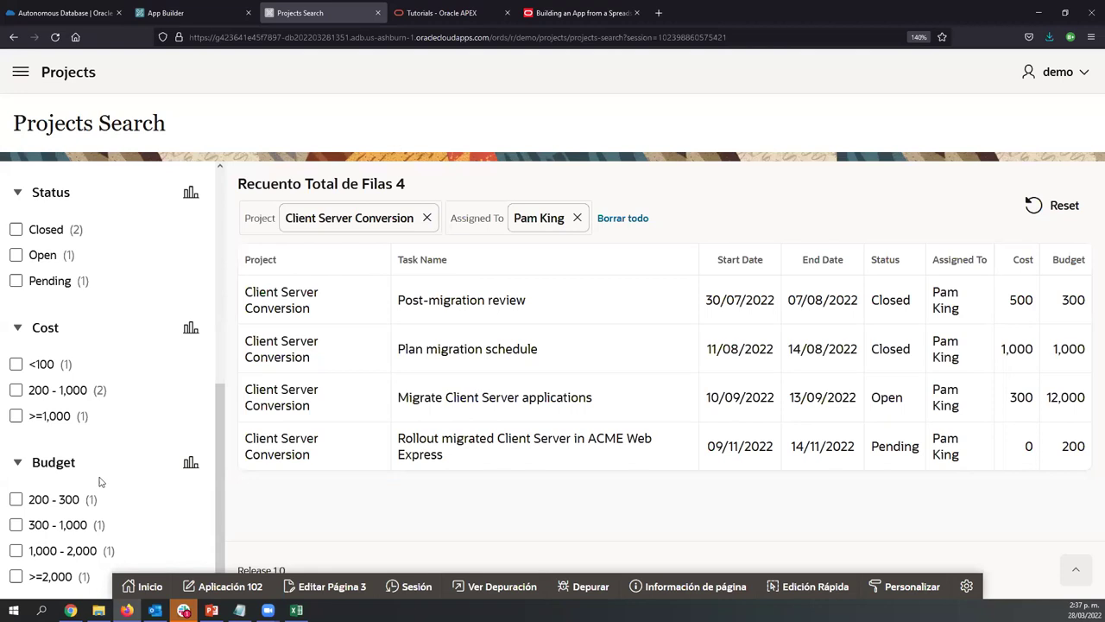
scroll(100, 480, up, 3)
scroll(99, 479, up, 1)
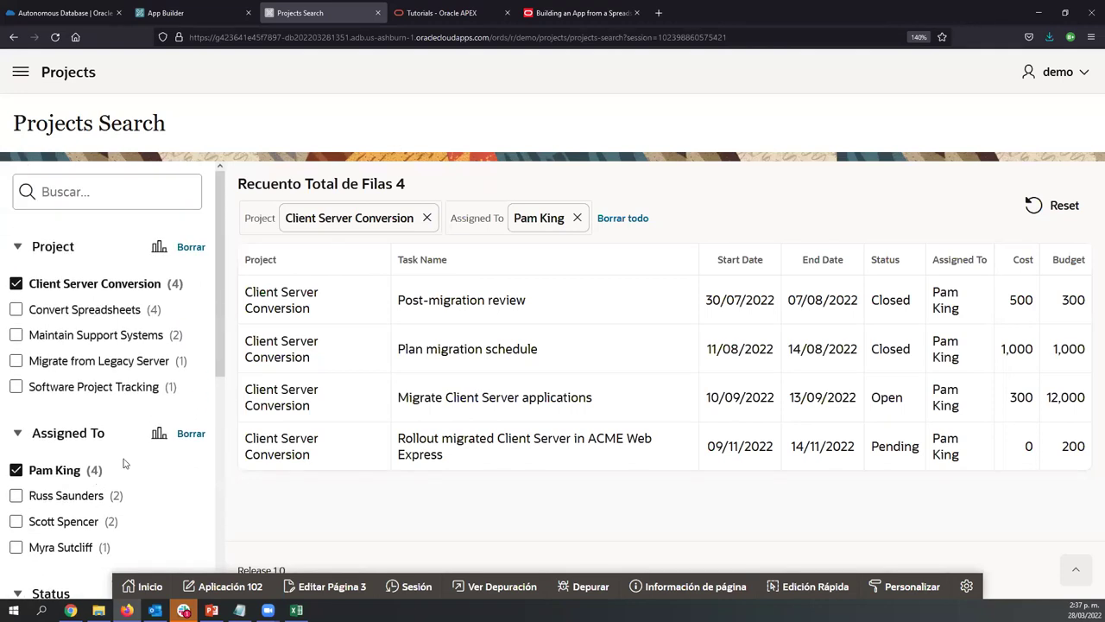
click(190, 434)
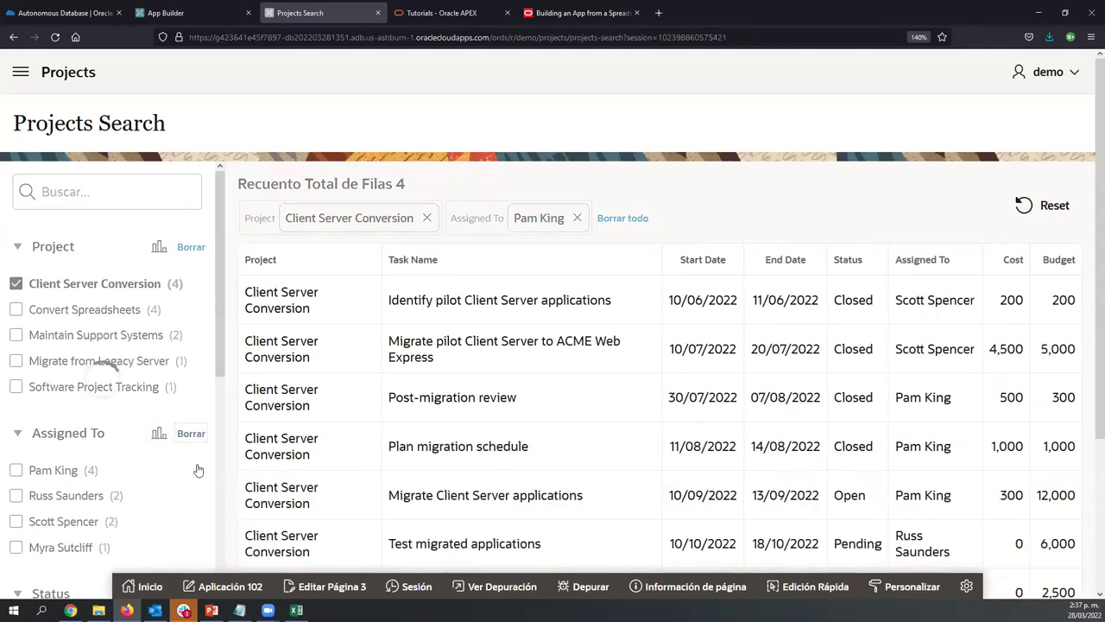
click(191, 479)
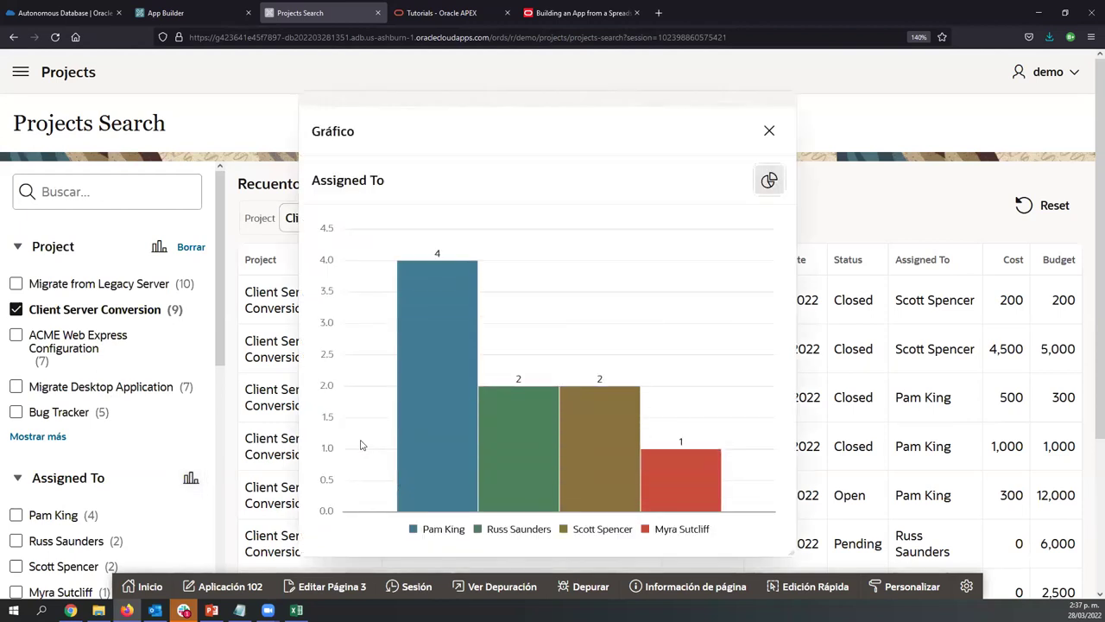
mouse_move(644, 459)
mouse_move(471, 454)
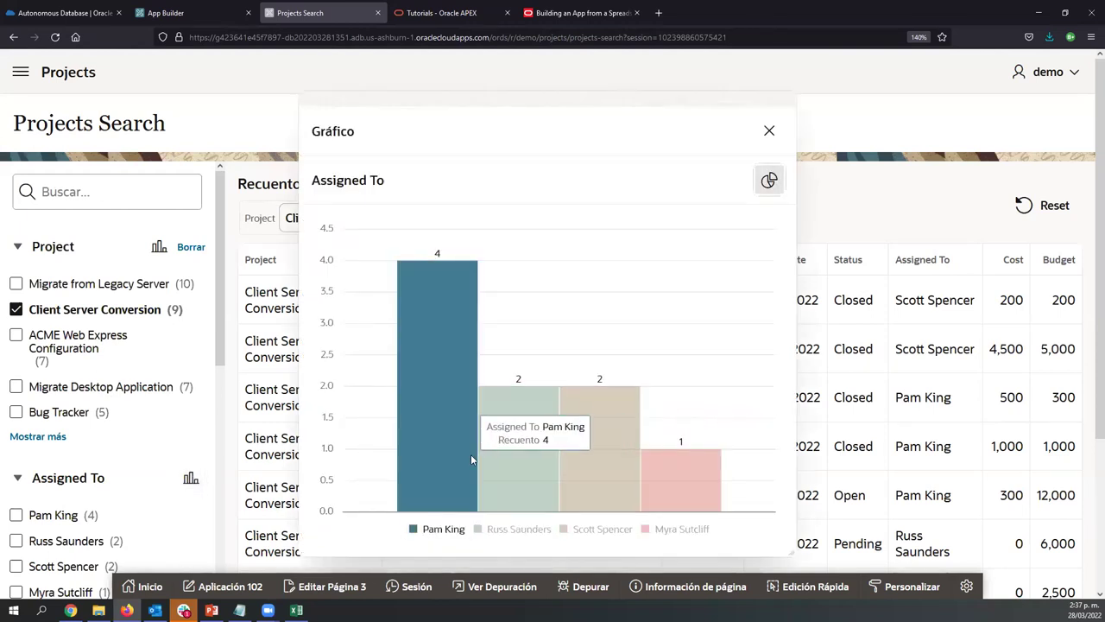
click(767, 183)
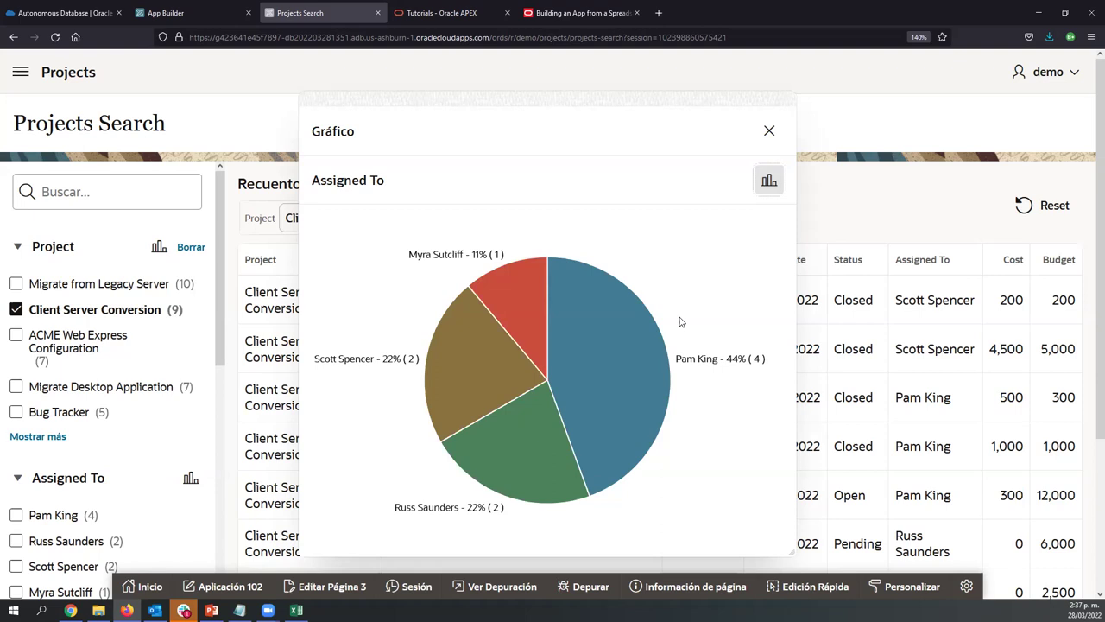
mouse_move(734, 363)
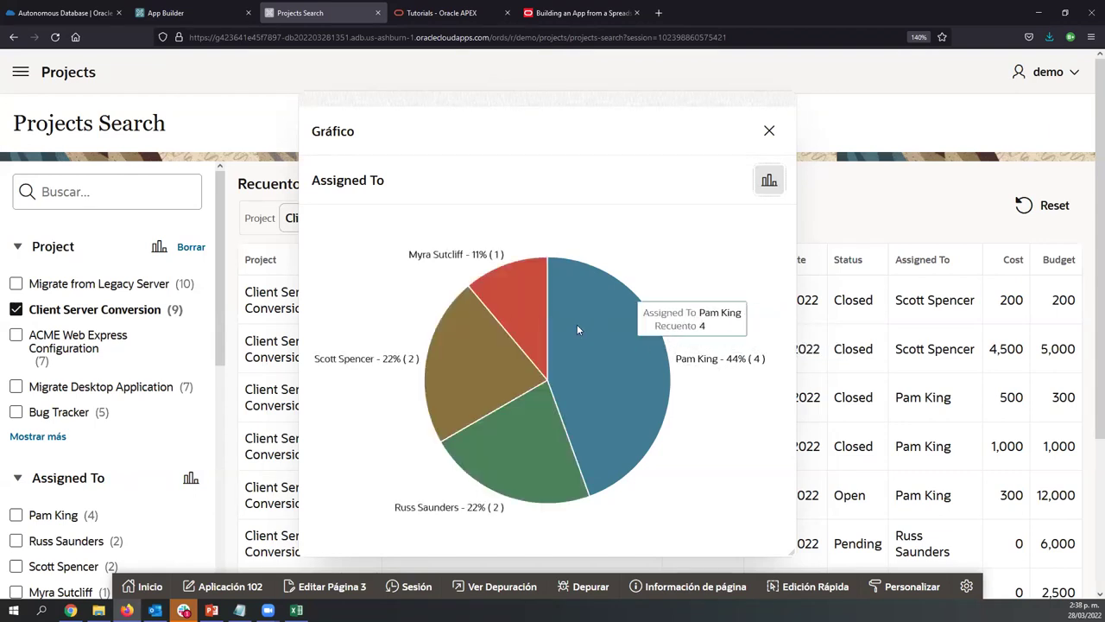
mouse_move(481, 263)
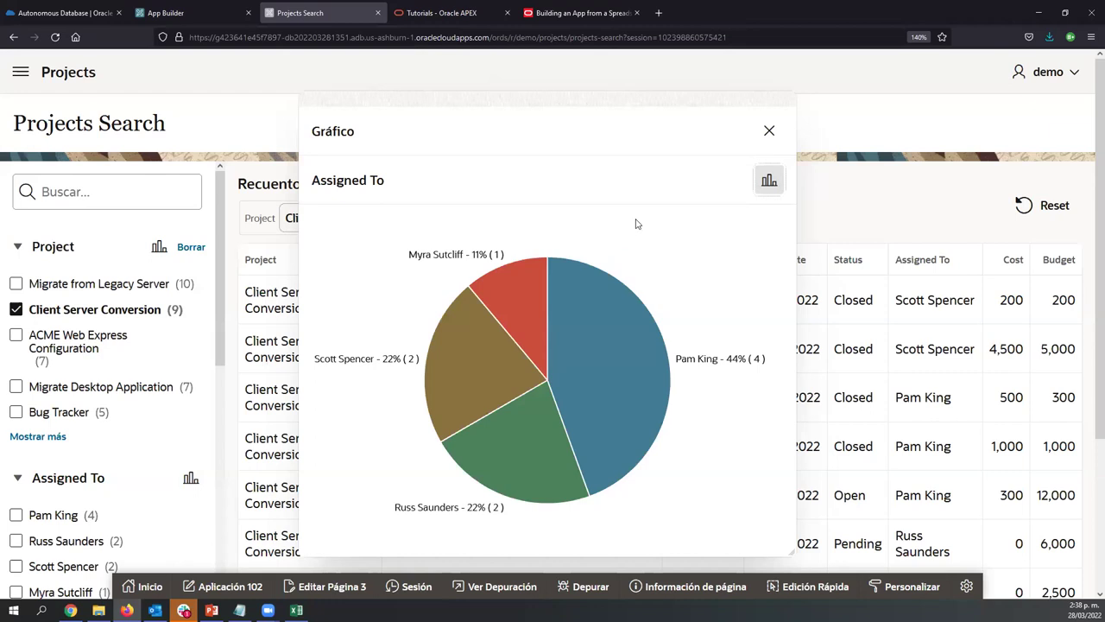
click(768, 131)
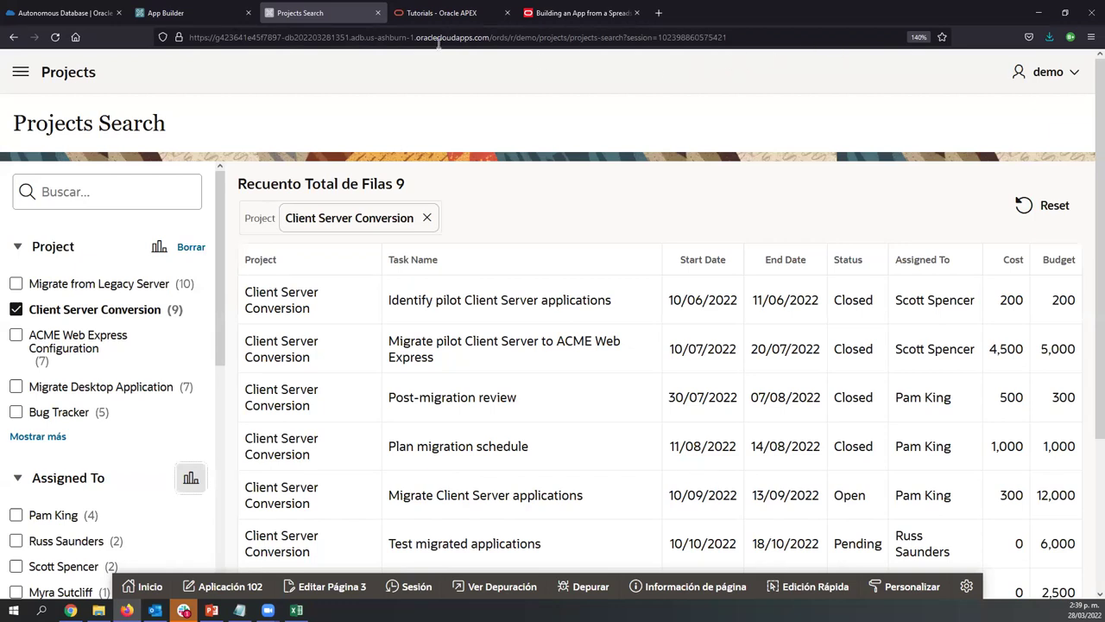
click(21, 73)
click(21, 73)
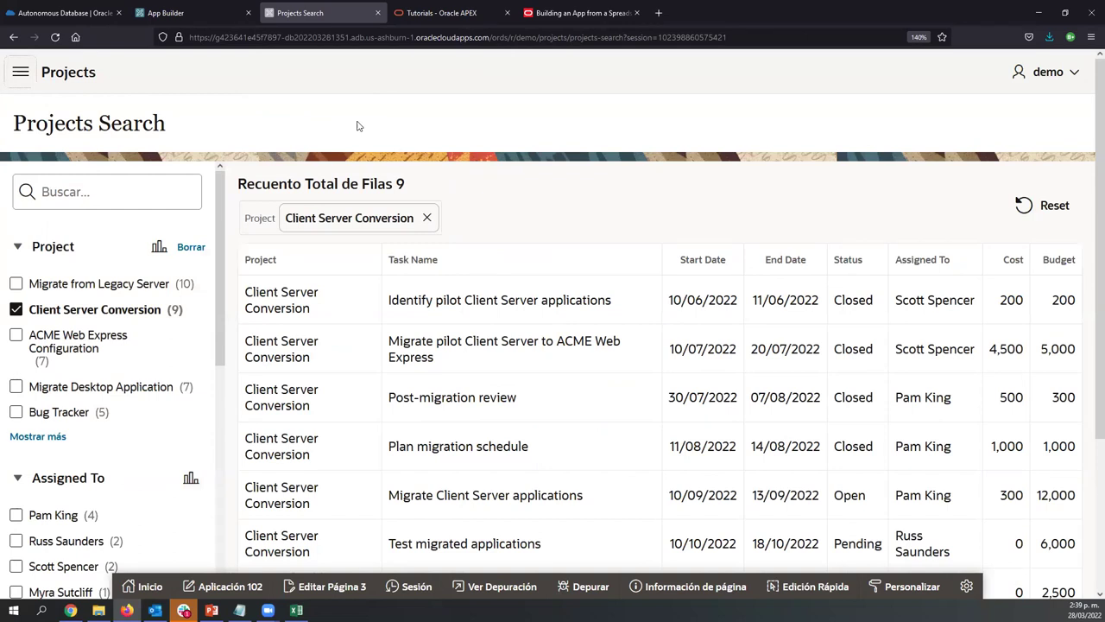
click(21, 73)
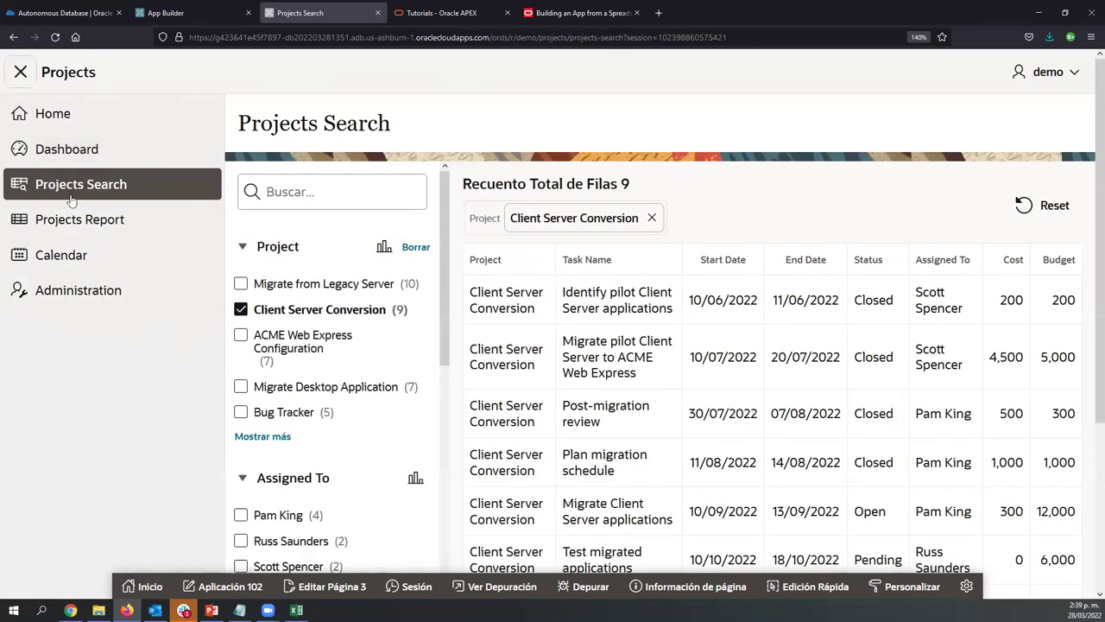
click(70, 219)
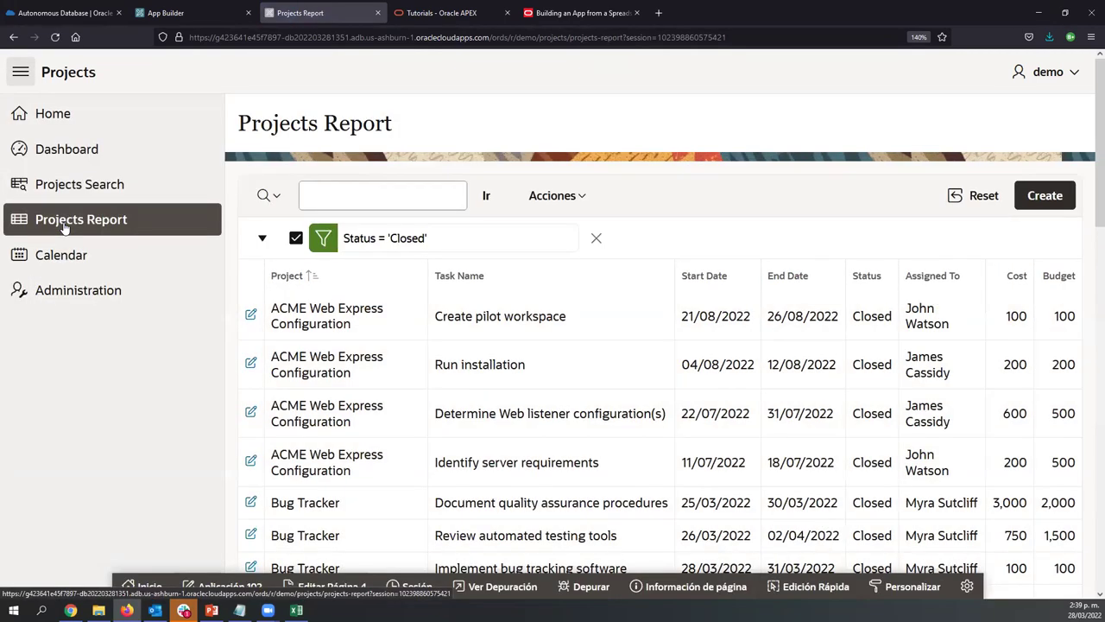
click(21, 73)
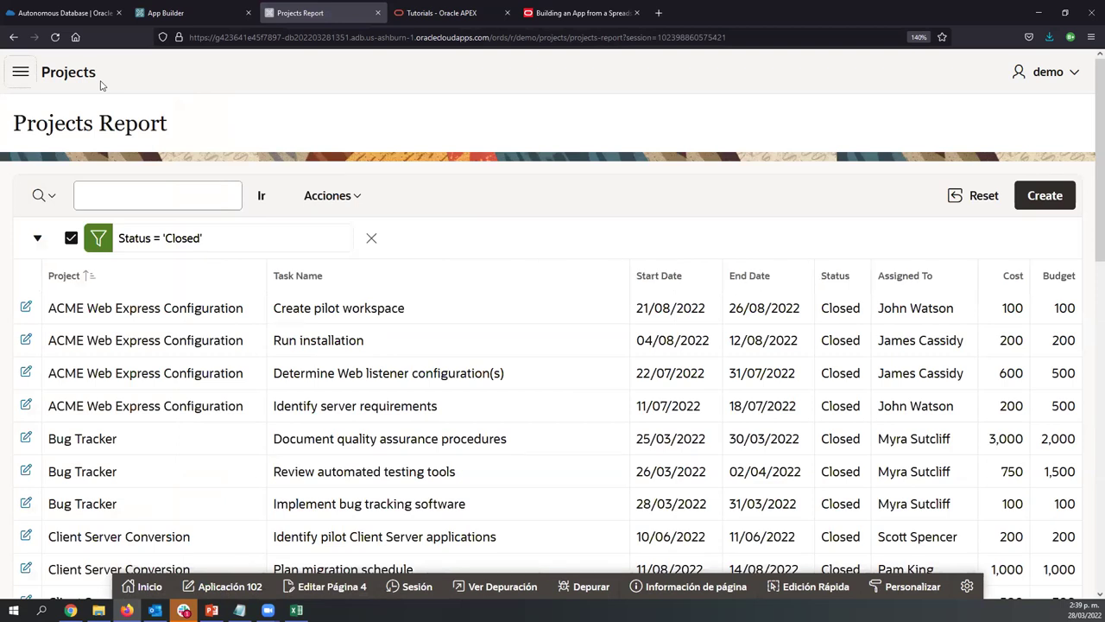
click(371, 237)
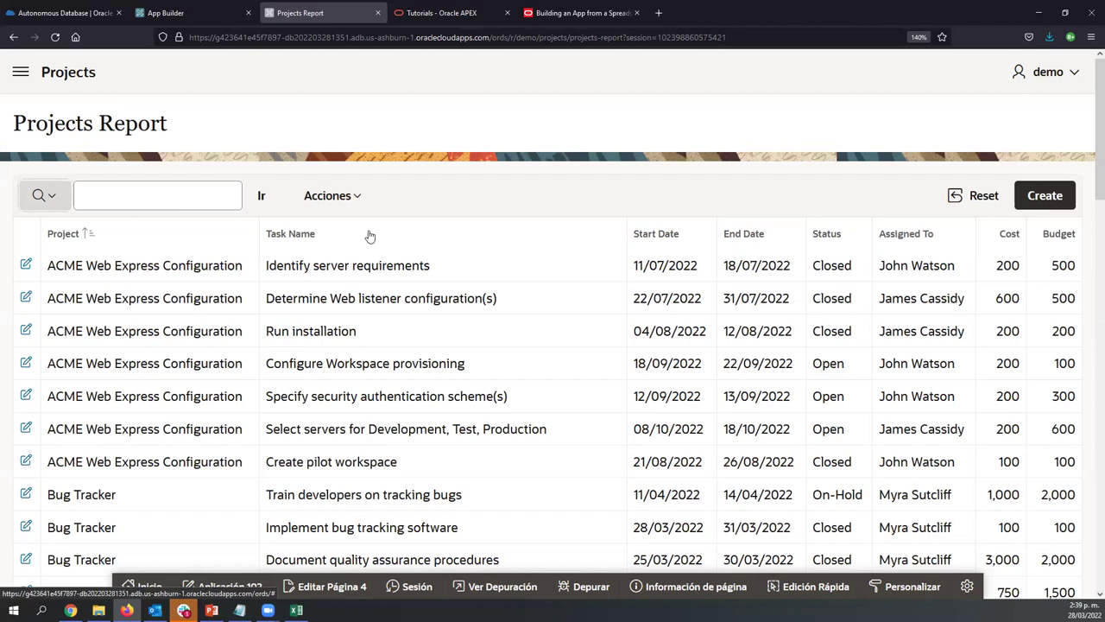
click(356, 195)
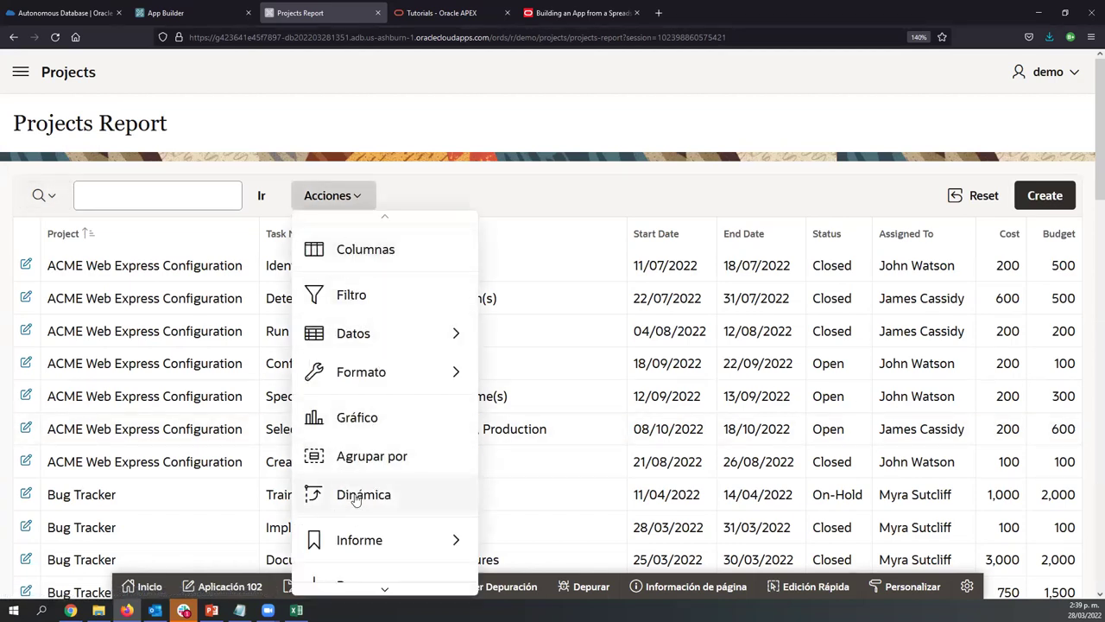
scroll(354, 498, down, 3)
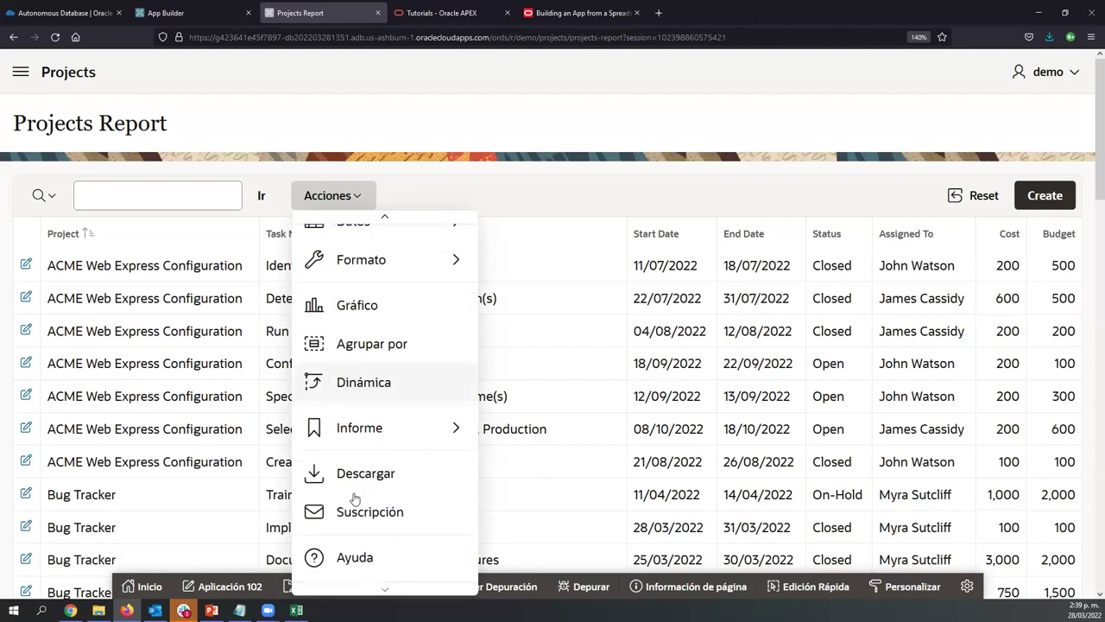
key(ctrl+minus)
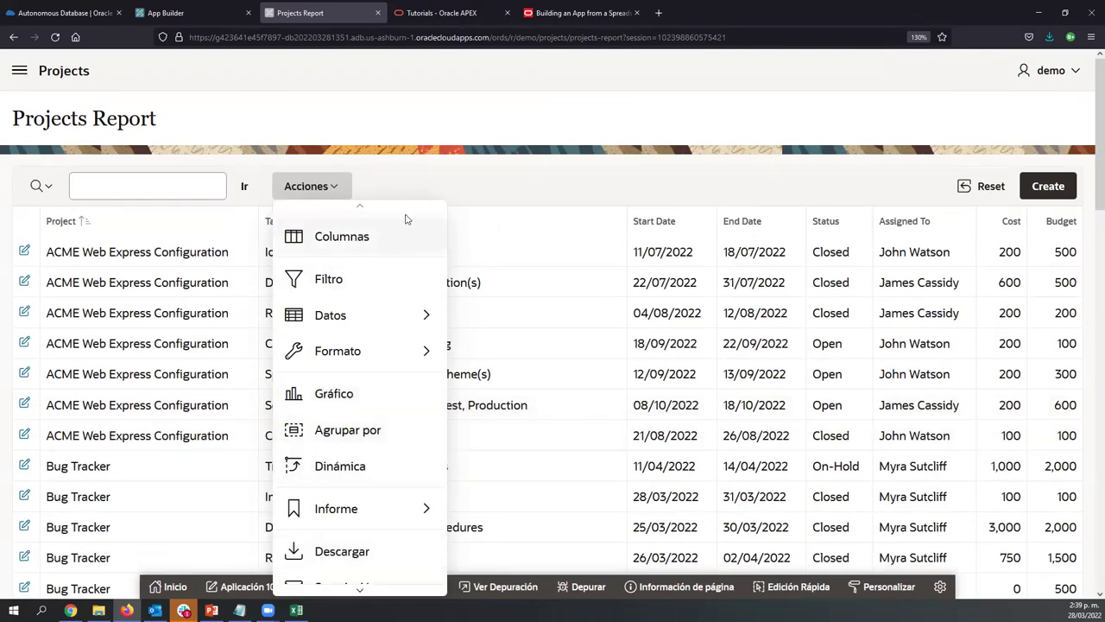
click(456, 174)
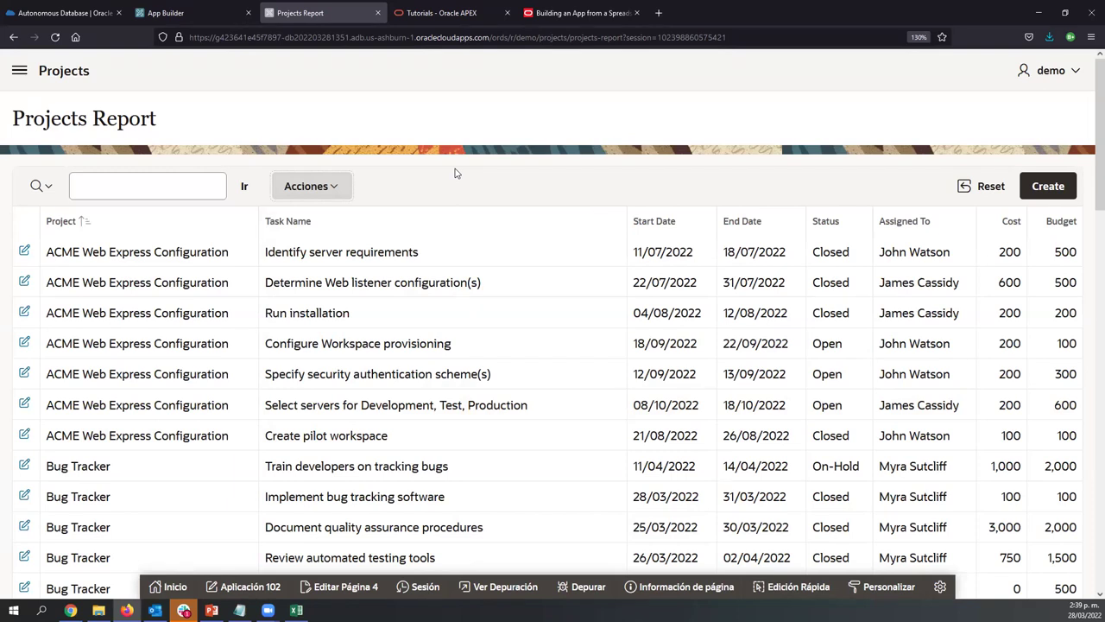
Add a control break on the Project column to group tasks per project
click(202, 232)
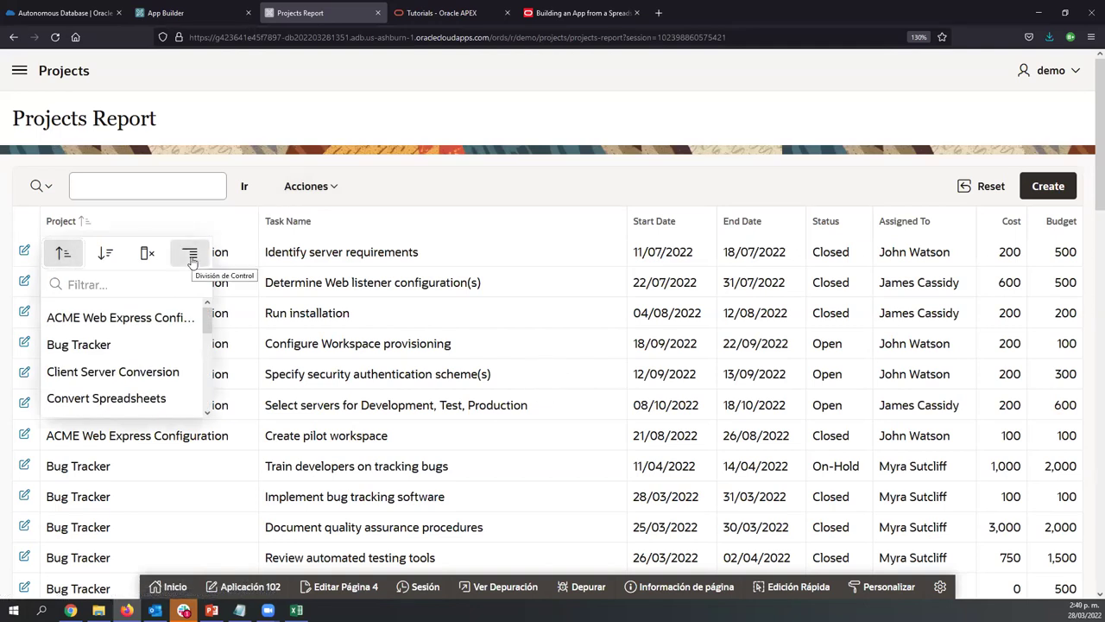
click(190, 254)
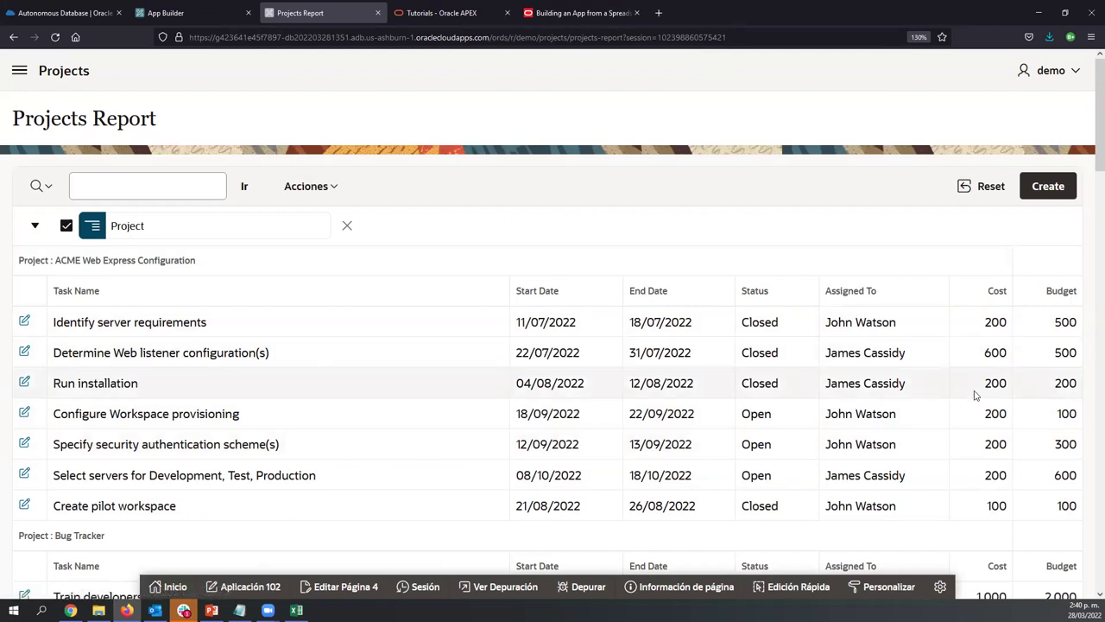
Add a Sum aggregation on the Cost column to subtotal each project's tasks
click(318, 191)
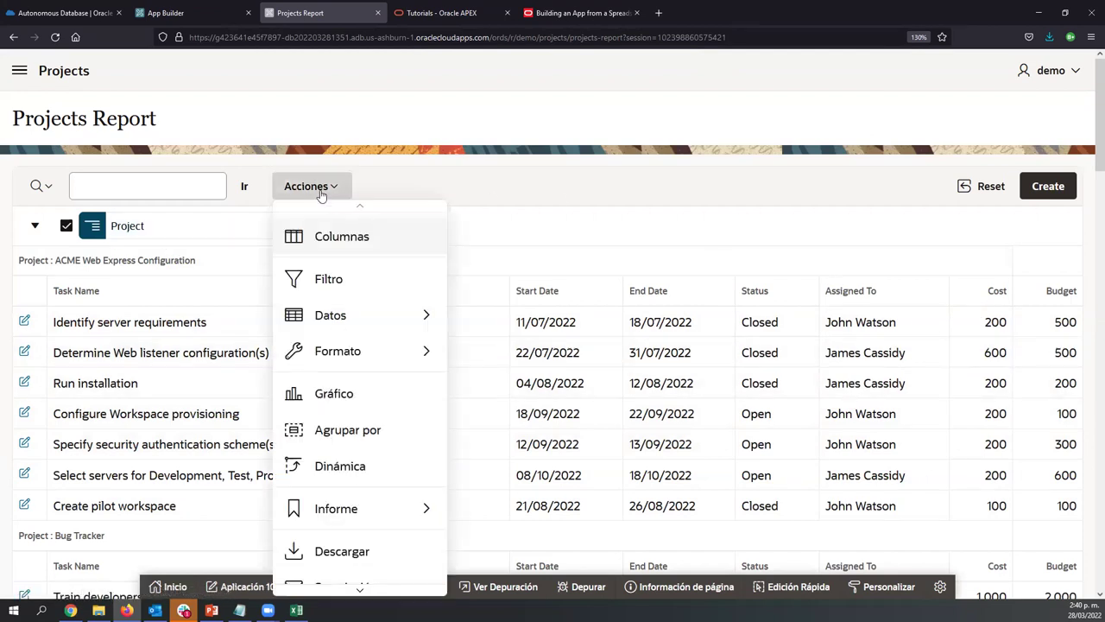
mouse_move(333, 321)
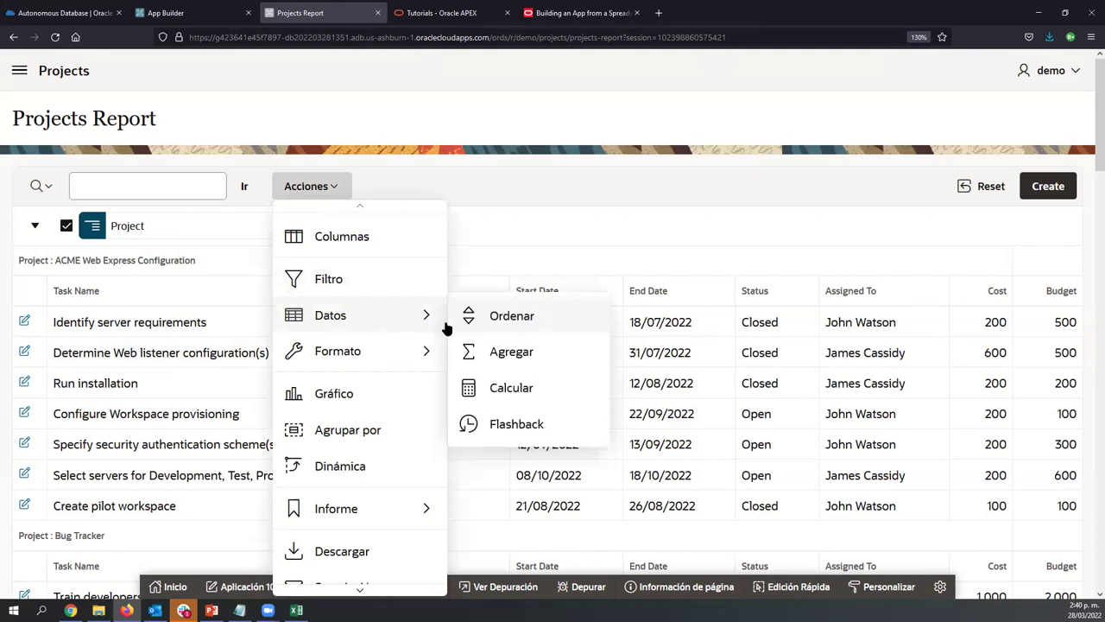
click(494, 354)
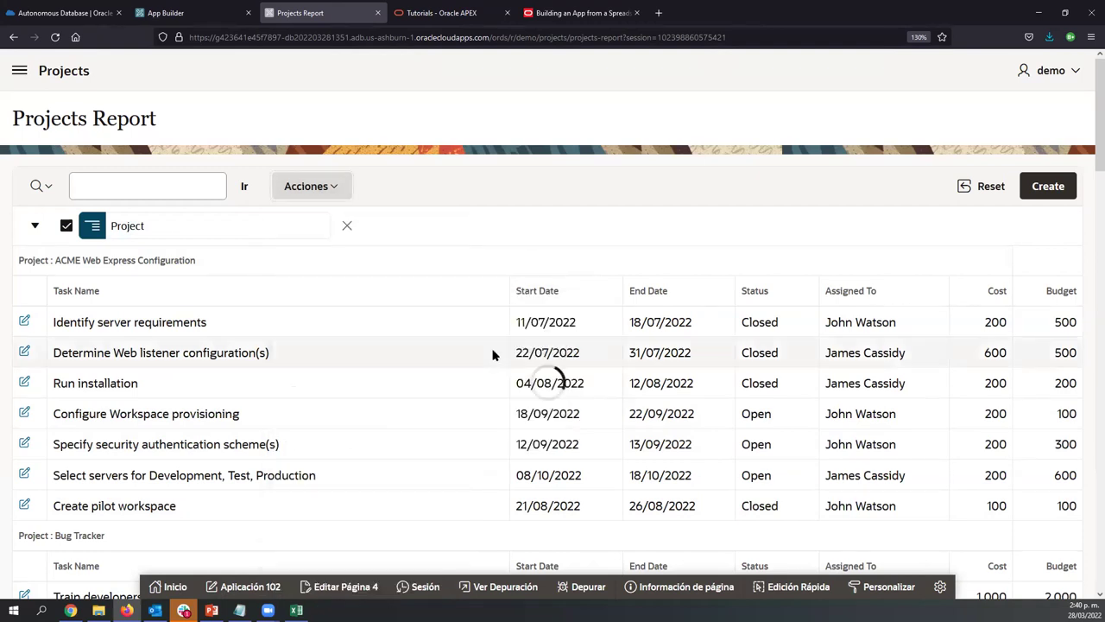
click(277, 382)
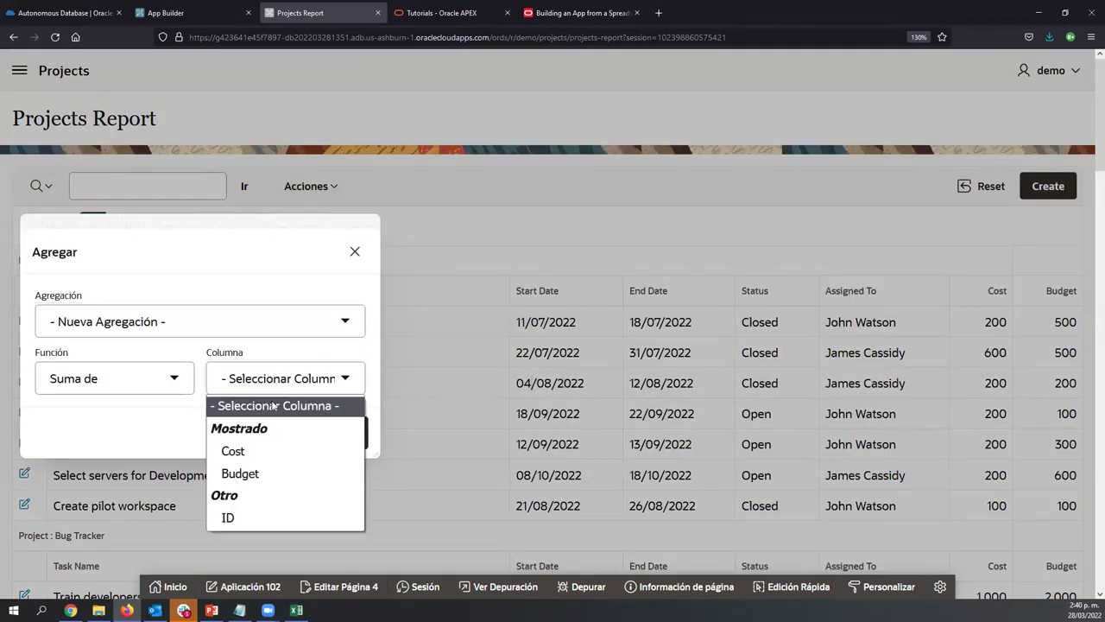
click(263, 449)
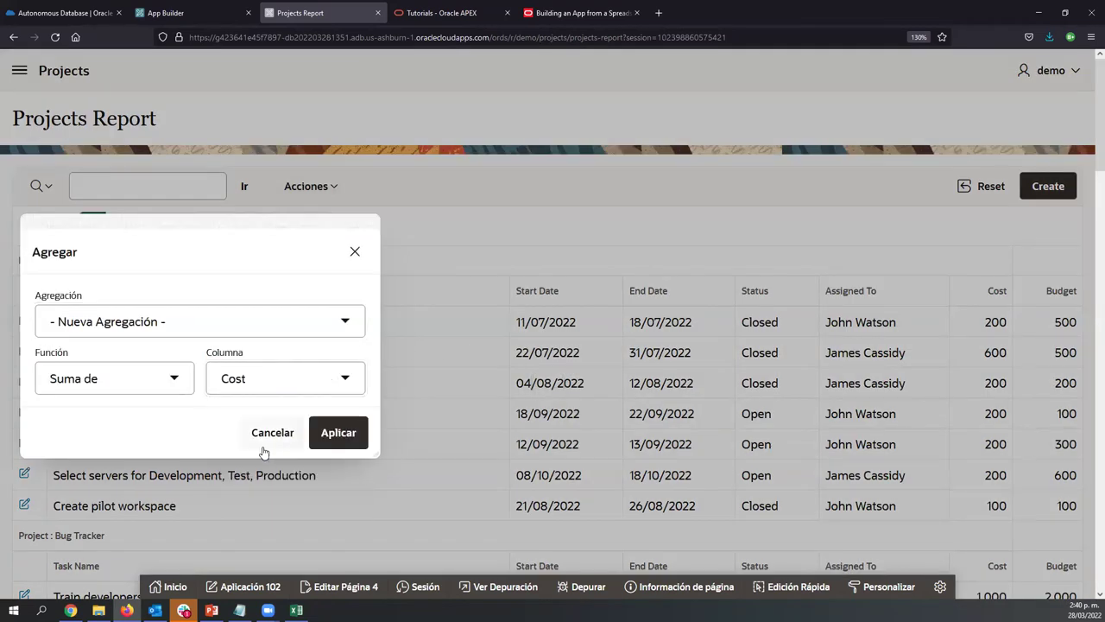
click(112, 378)
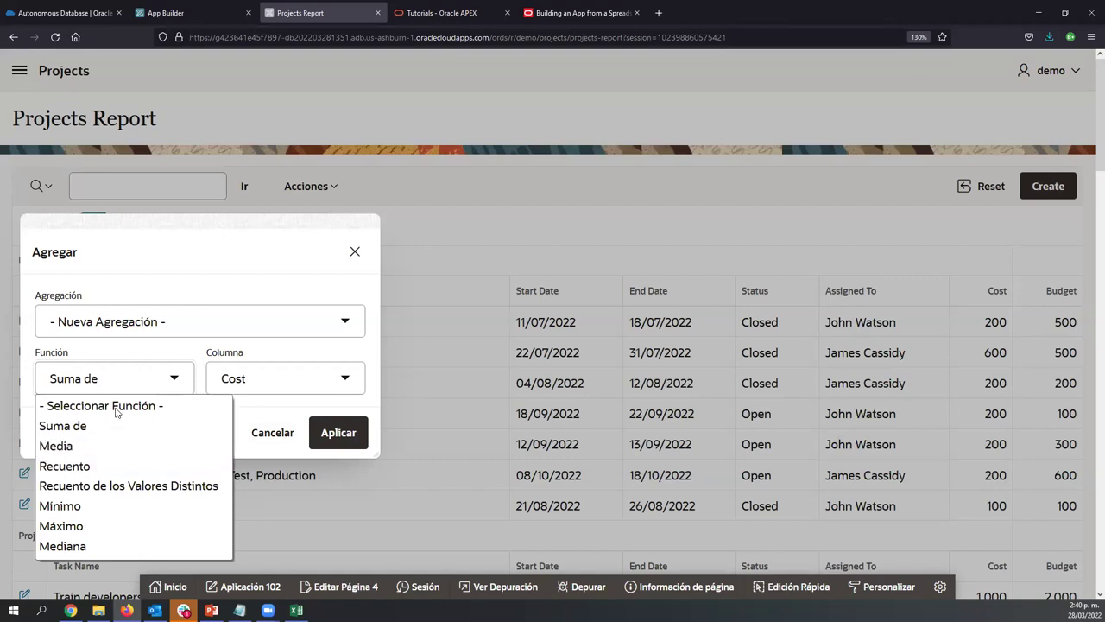
click(156, 386)
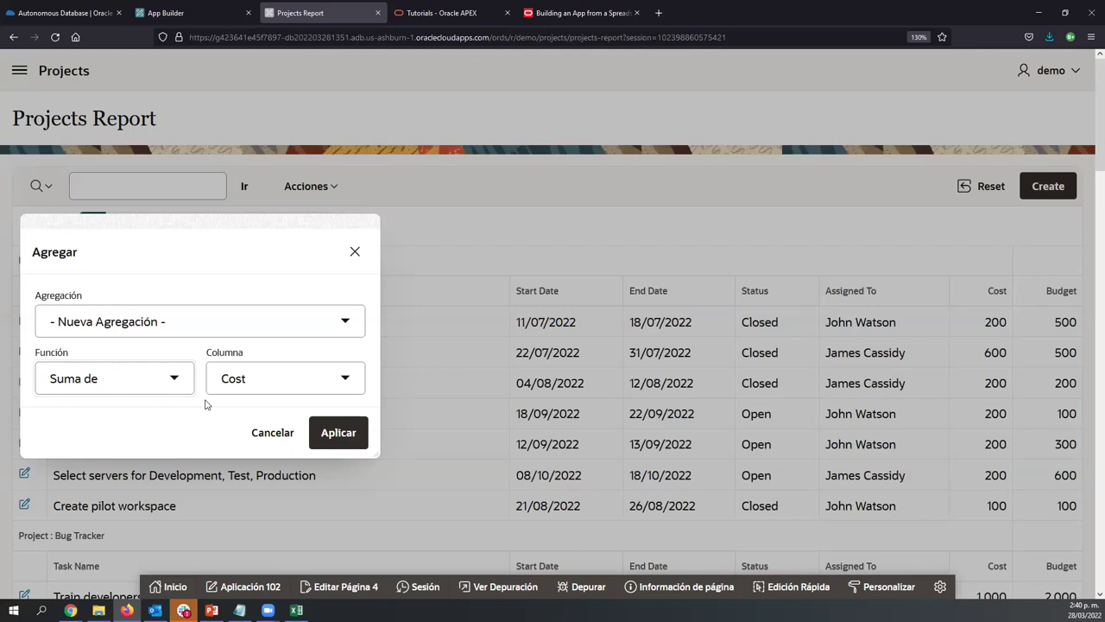
click(337, 434)
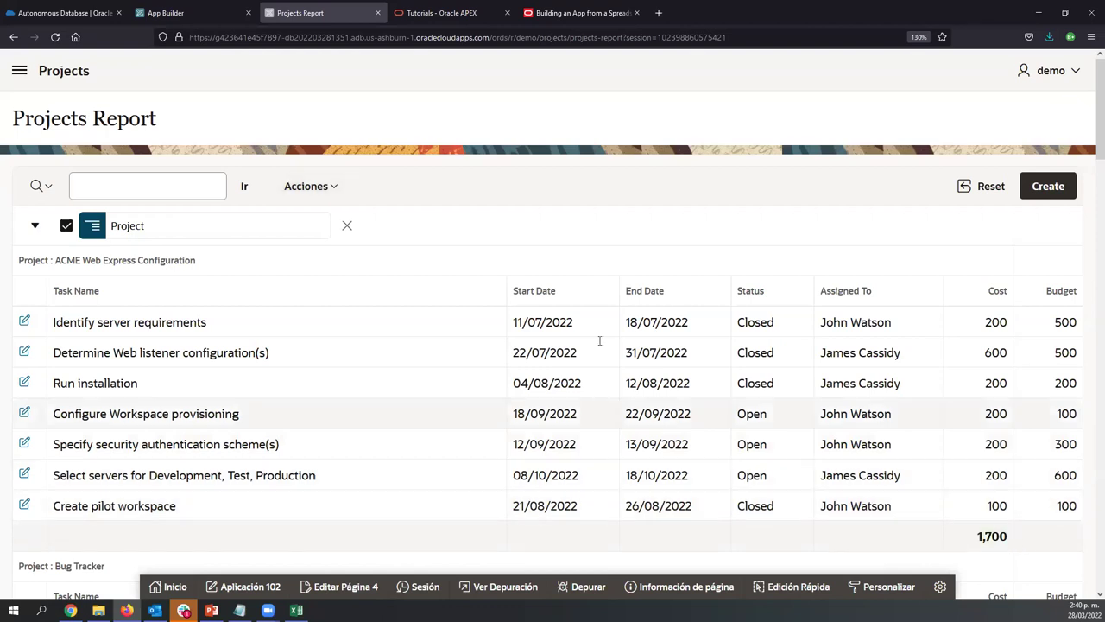
scroll(311, 440, down, 3)
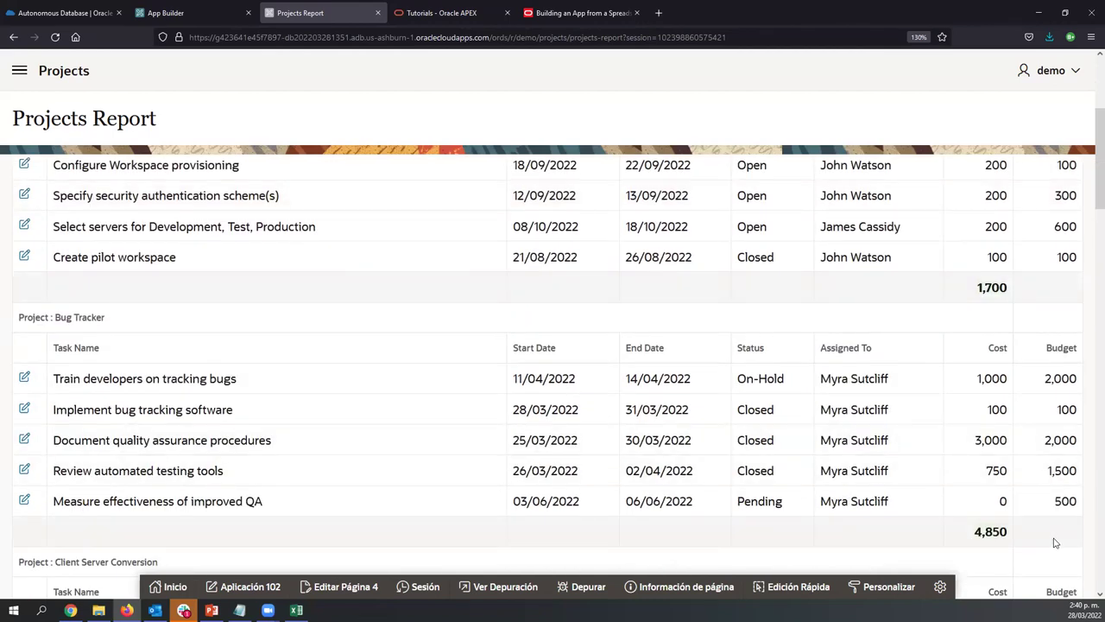
scroll(1053, 543, up, 3)
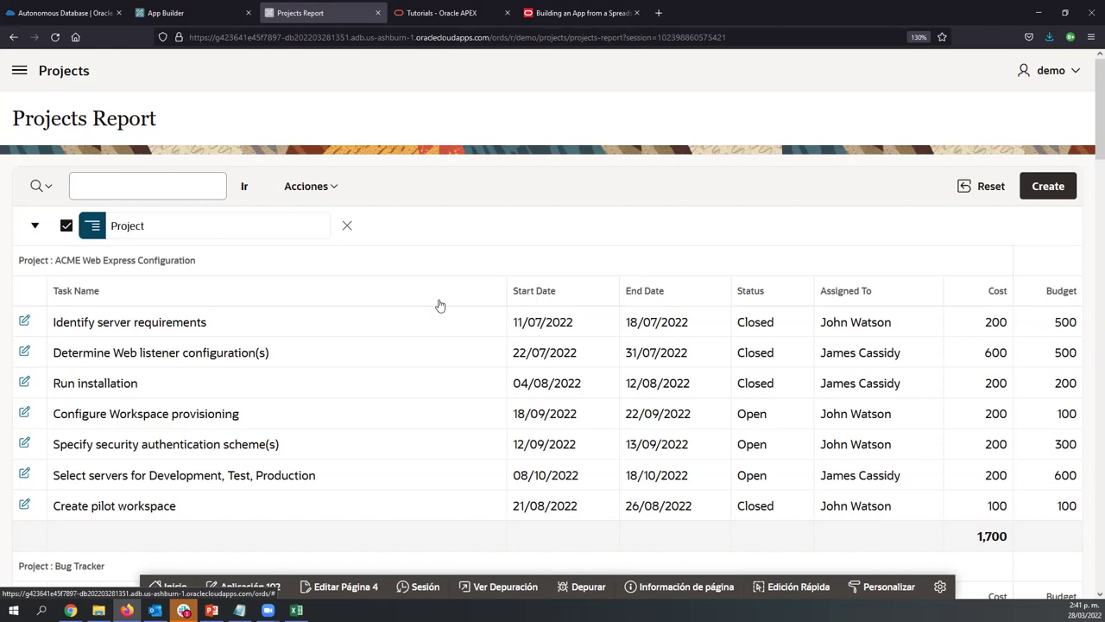
Start a computed column labelled 'Cost - Budget'
click(334, 197)
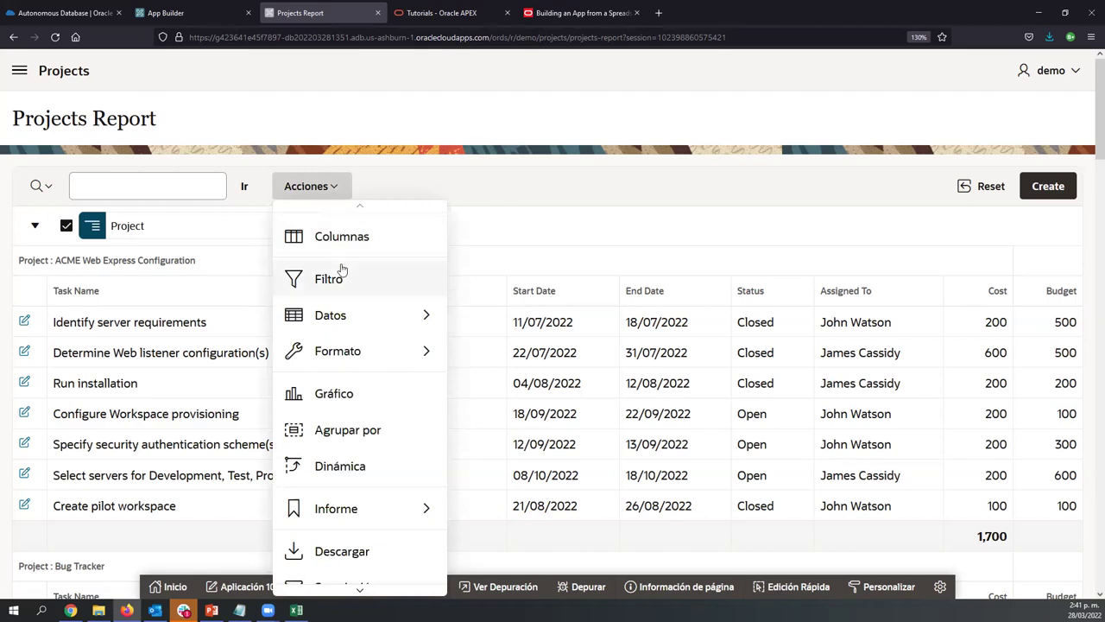
mouse_move(349, 318)
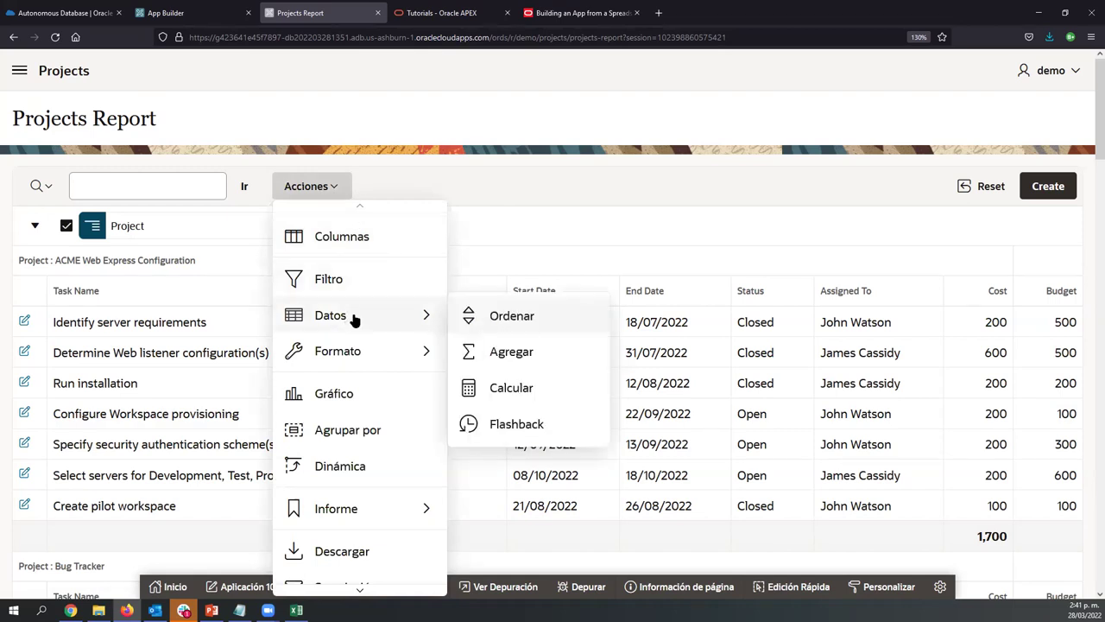
click(476, 393)
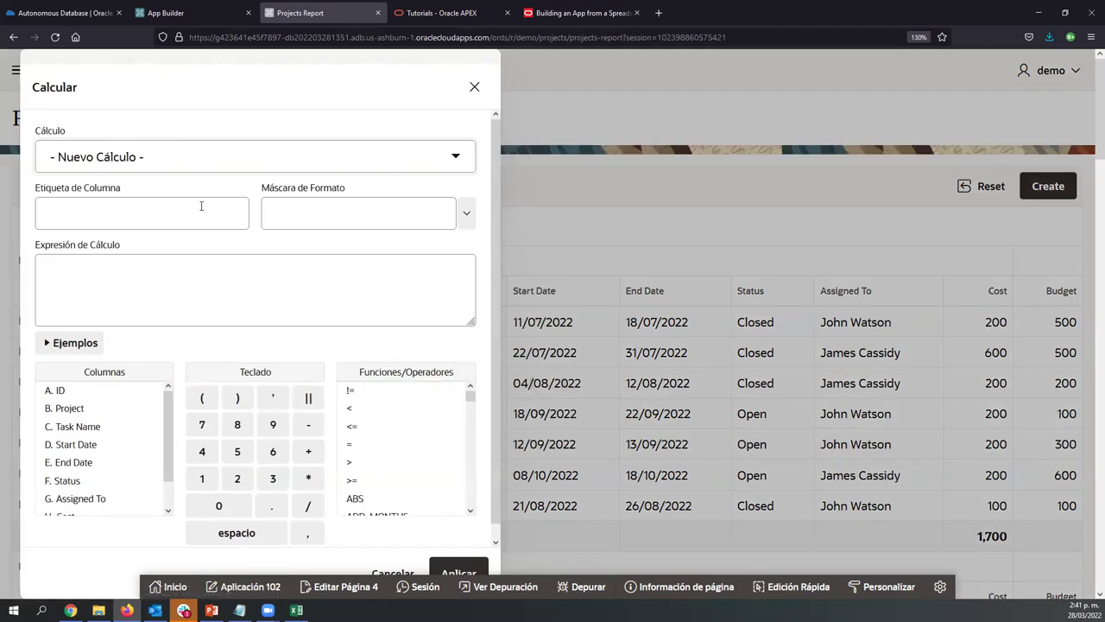
click(164, 215)
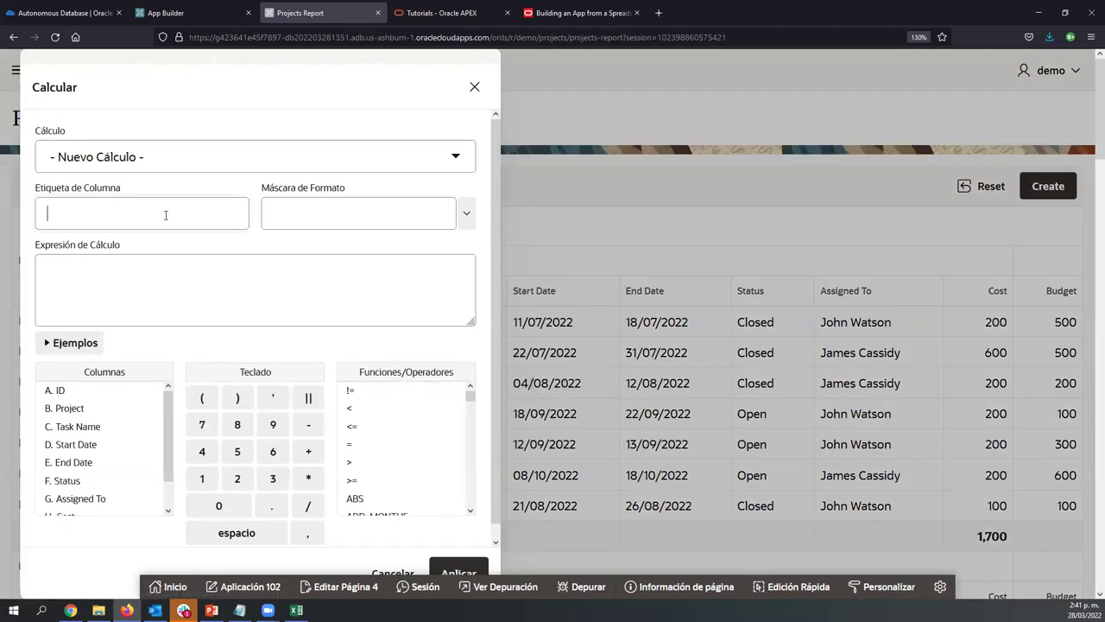
text(Cost - Budget)
Set the computation expression to H - I (Cost minus Budget) and apply it
click(301, 294)
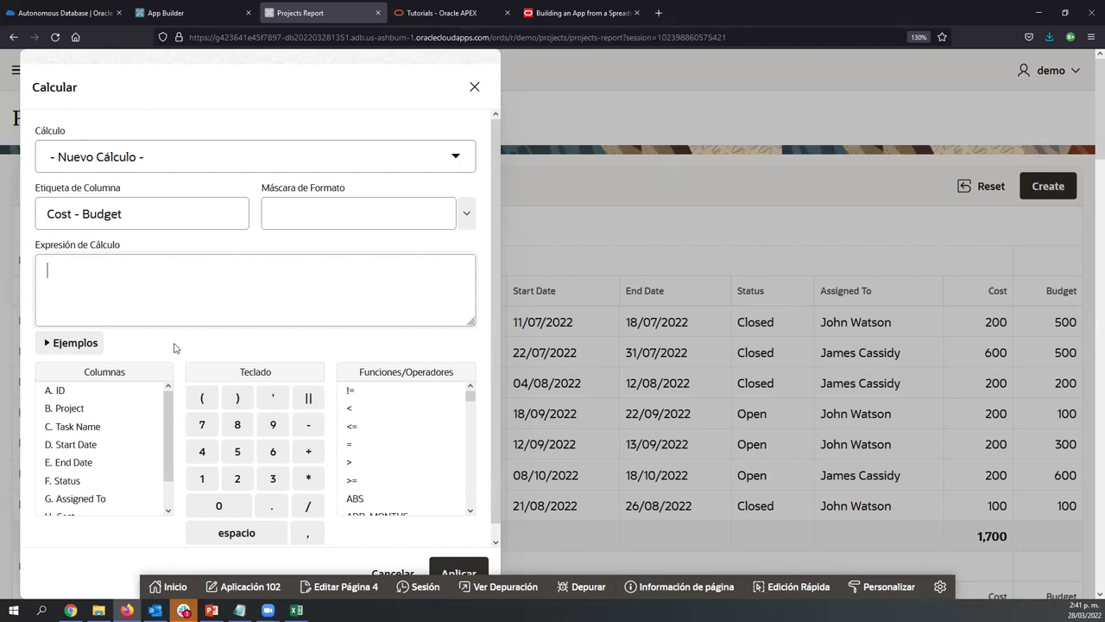
drag(168, 417, 168, 442)
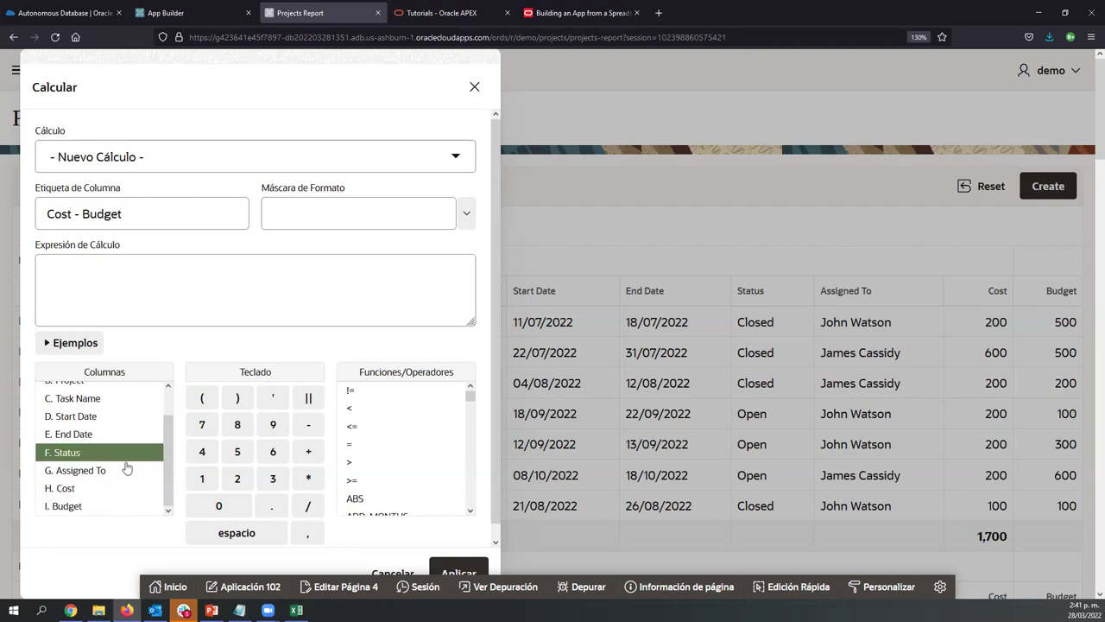
click(73, 490)
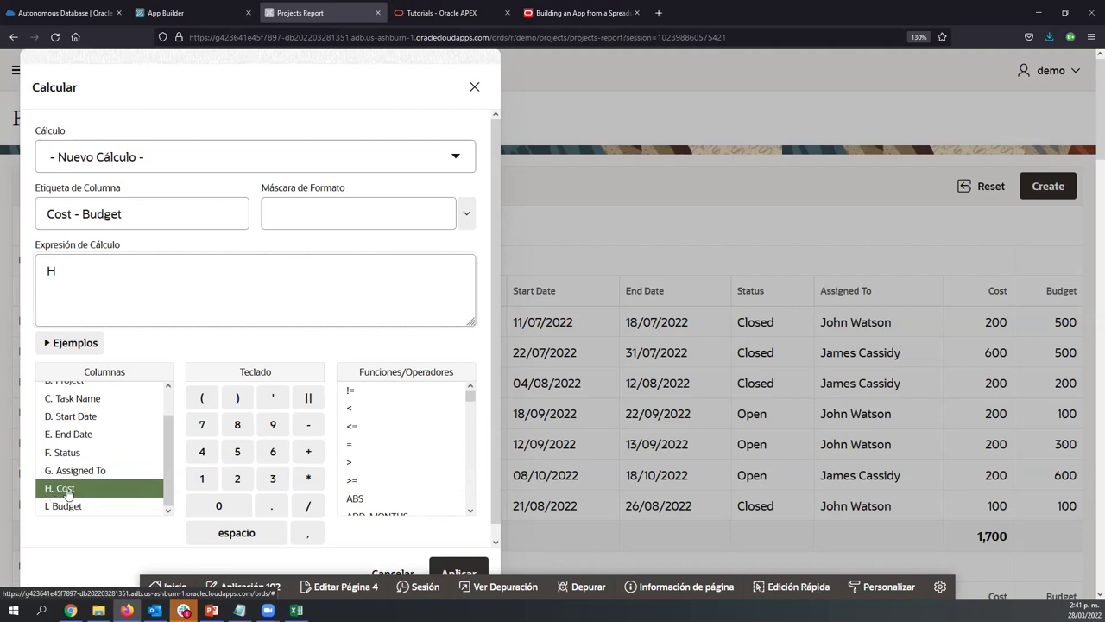
scroll(79, 428, up, 1)
scroll(80, 431, down, 1)
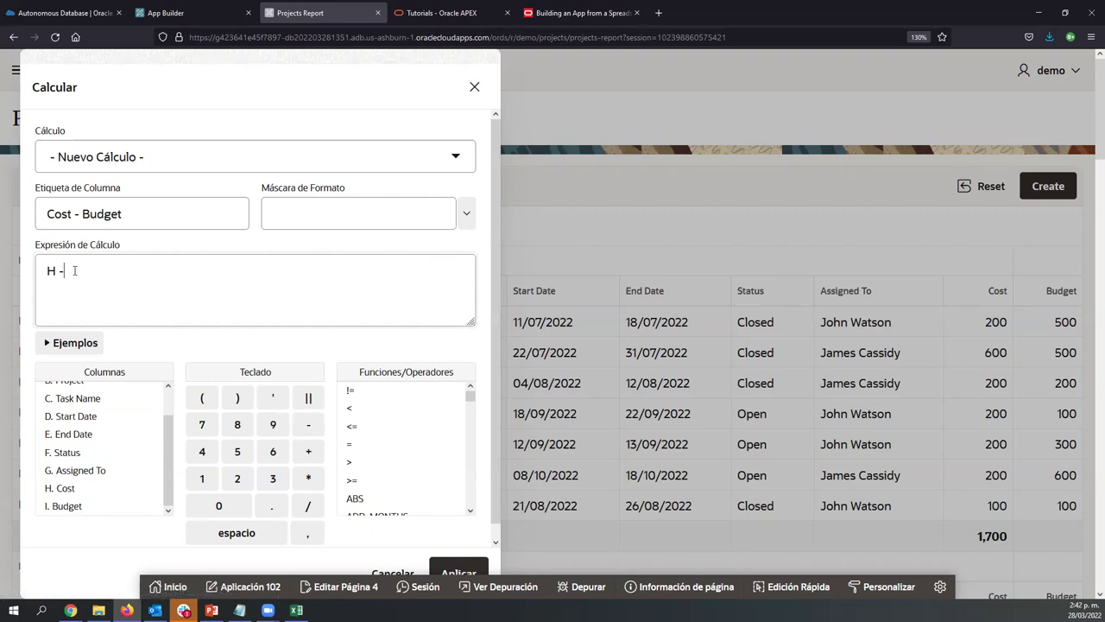
click(83, 506)
scroll(427, 436, down, 3)
scroll(427, 437, up, 4)
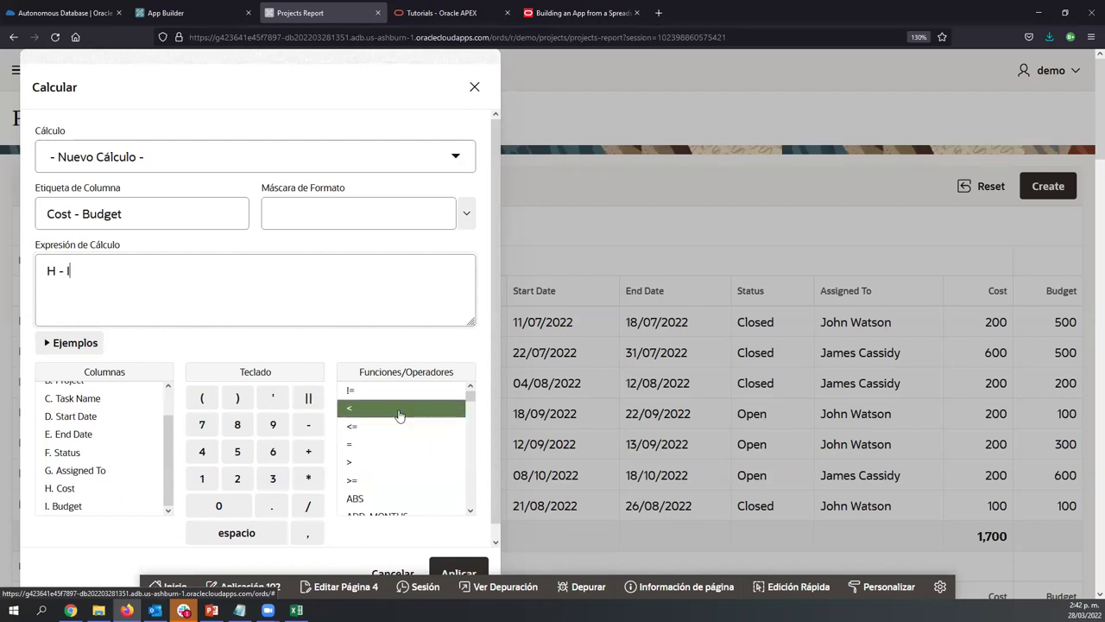
scroll(398, 416, down, 5)
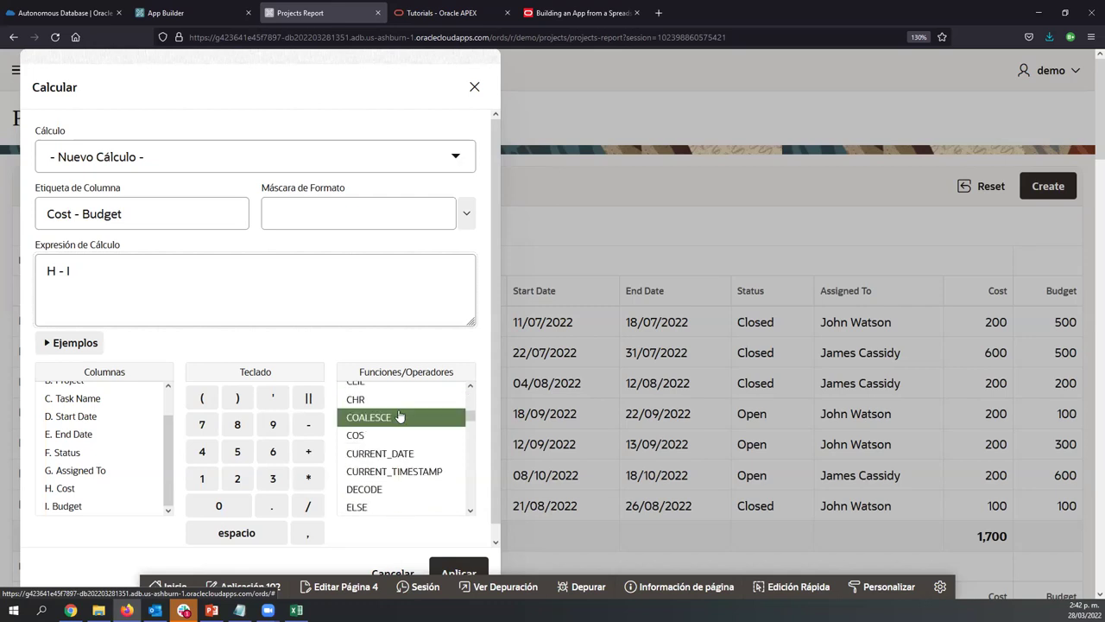
scroll(399, 416, down, 3)
scroll(399, 416, down, 10)
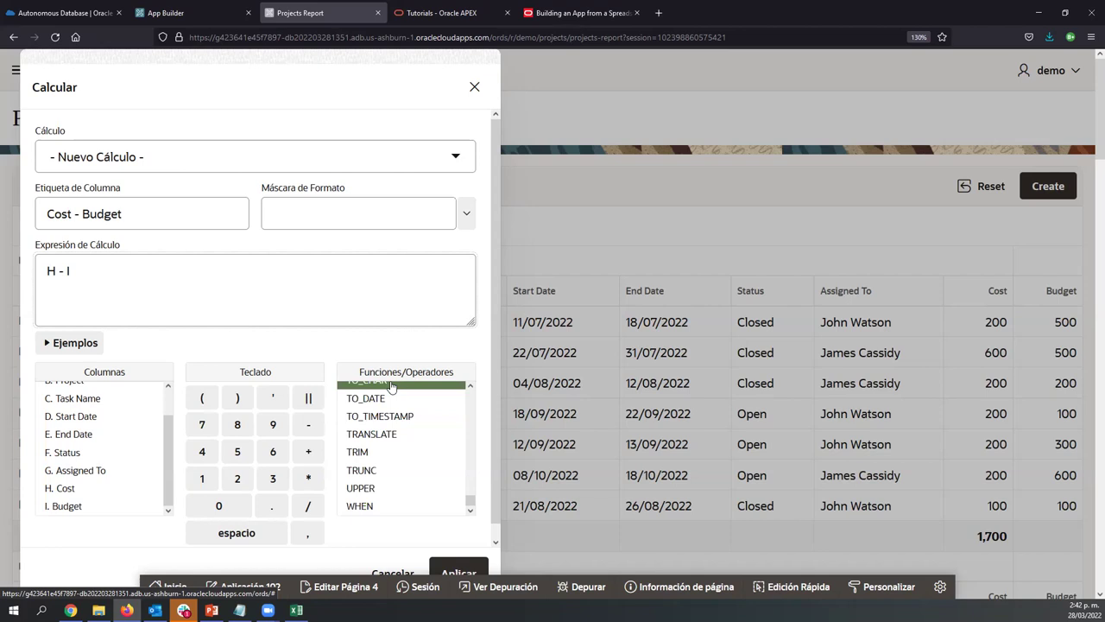
drag(328, 67, 330, 55)
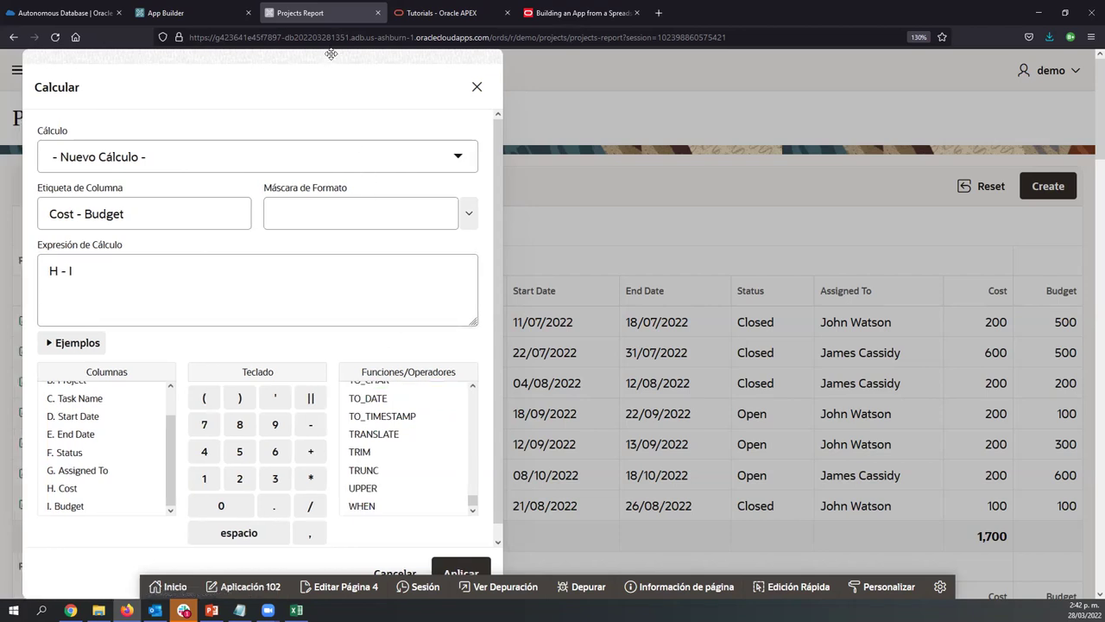
click(460, 572)
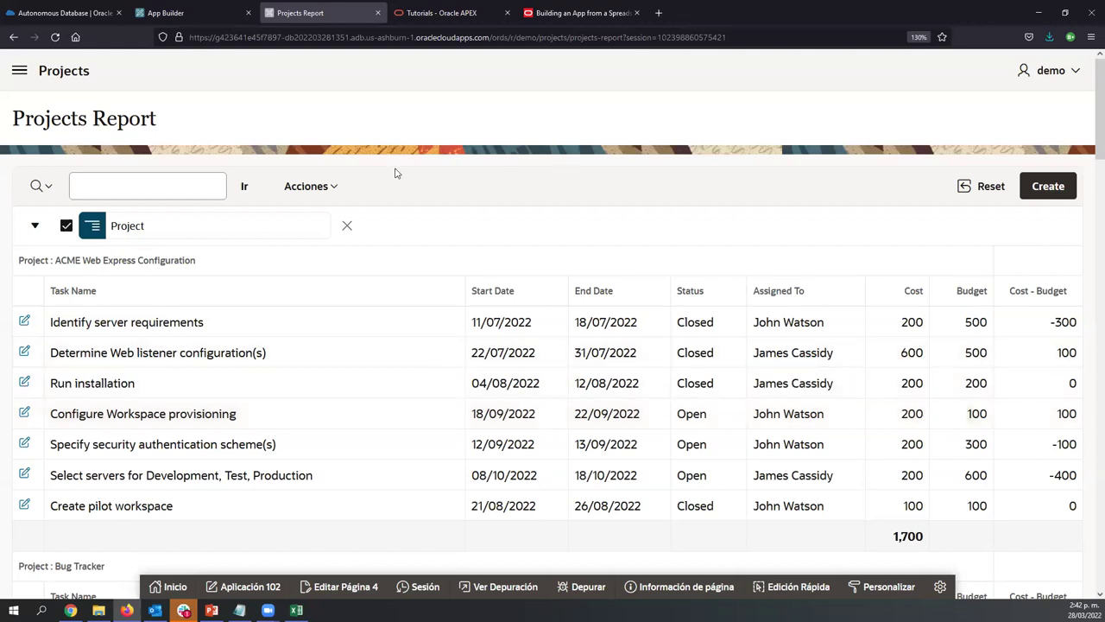
Create a highlight rule with the condition Cost - Budget = 0
click(327, 189)
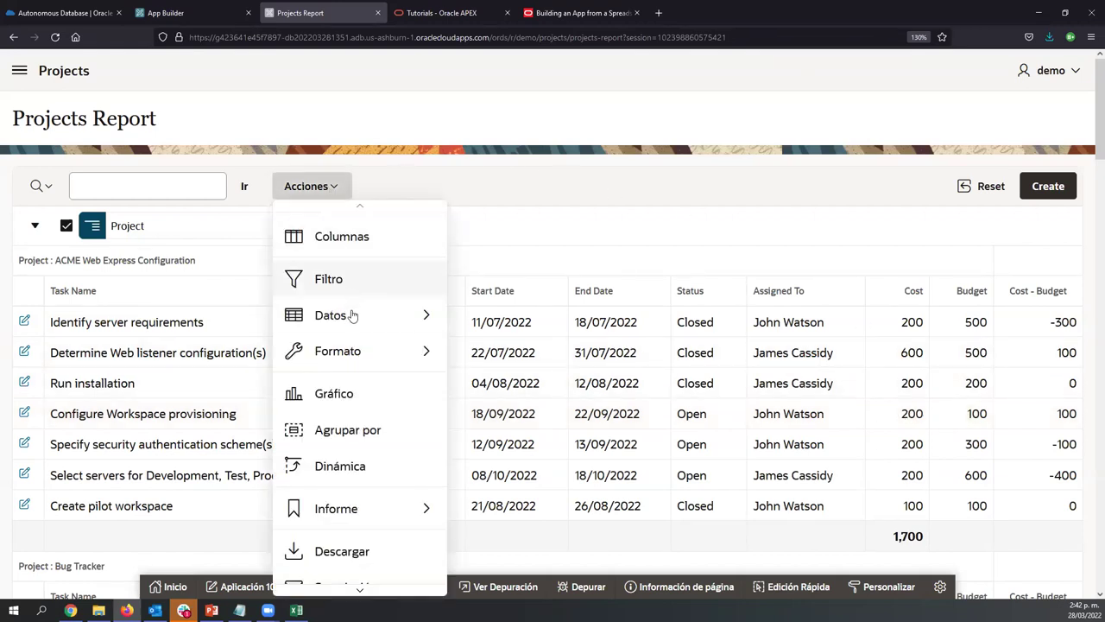
mouse_move(351, 319)
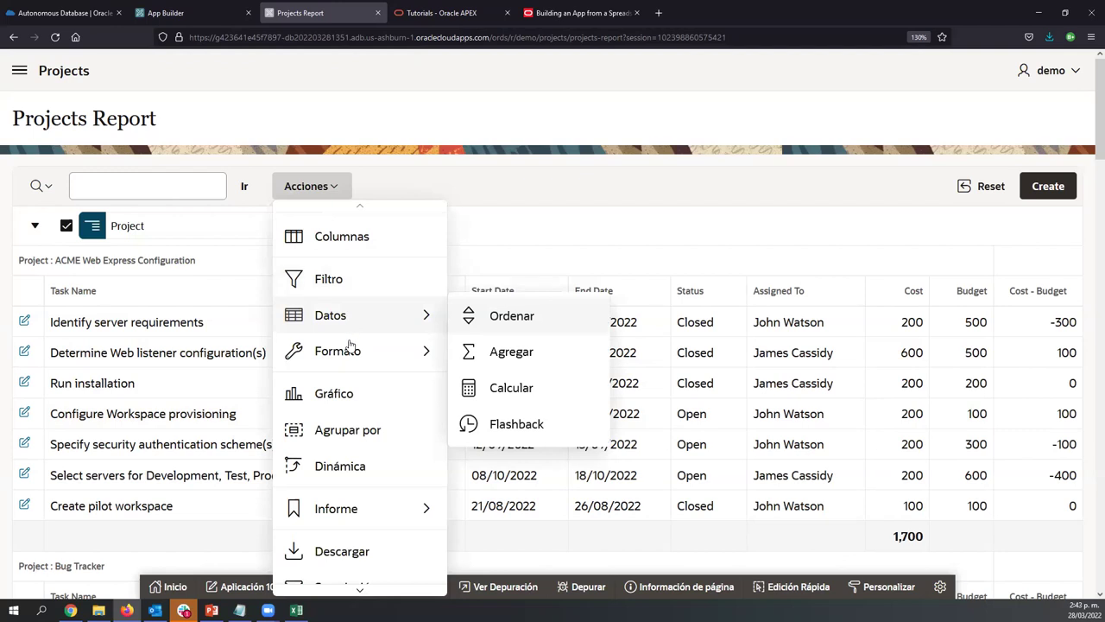
mouse_move(352, 349)
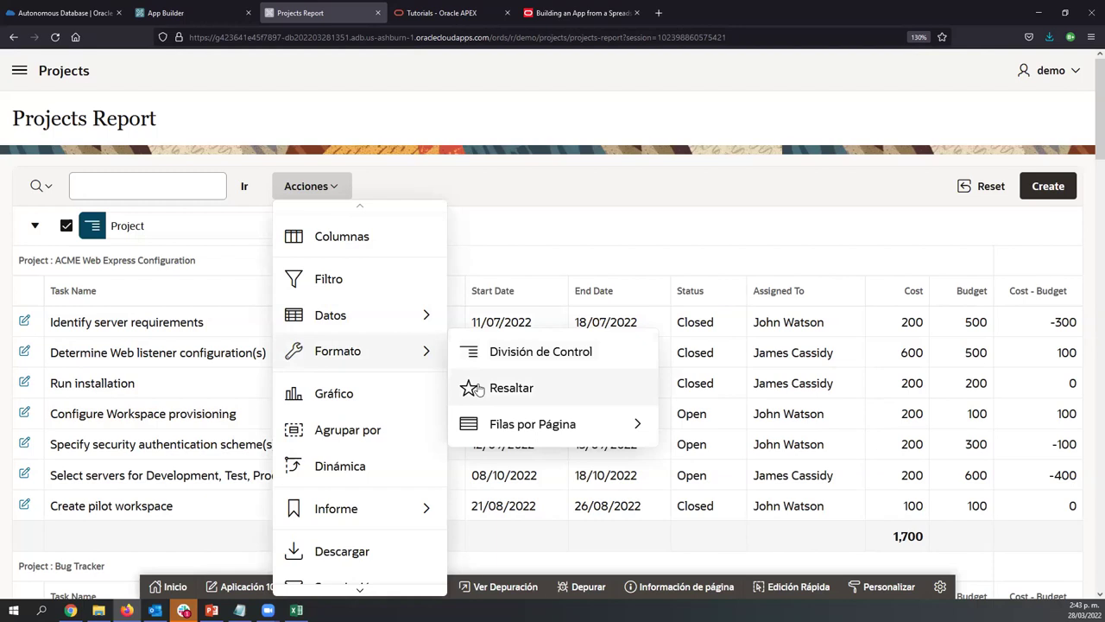
click(478, 388)
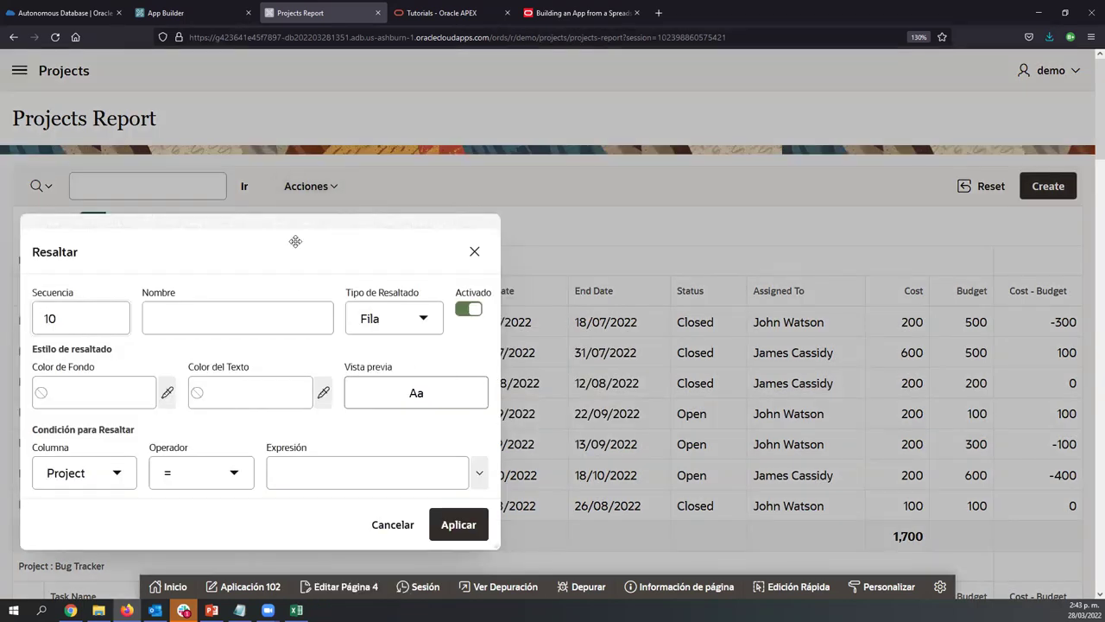
drag(316, 240, 565, 208)
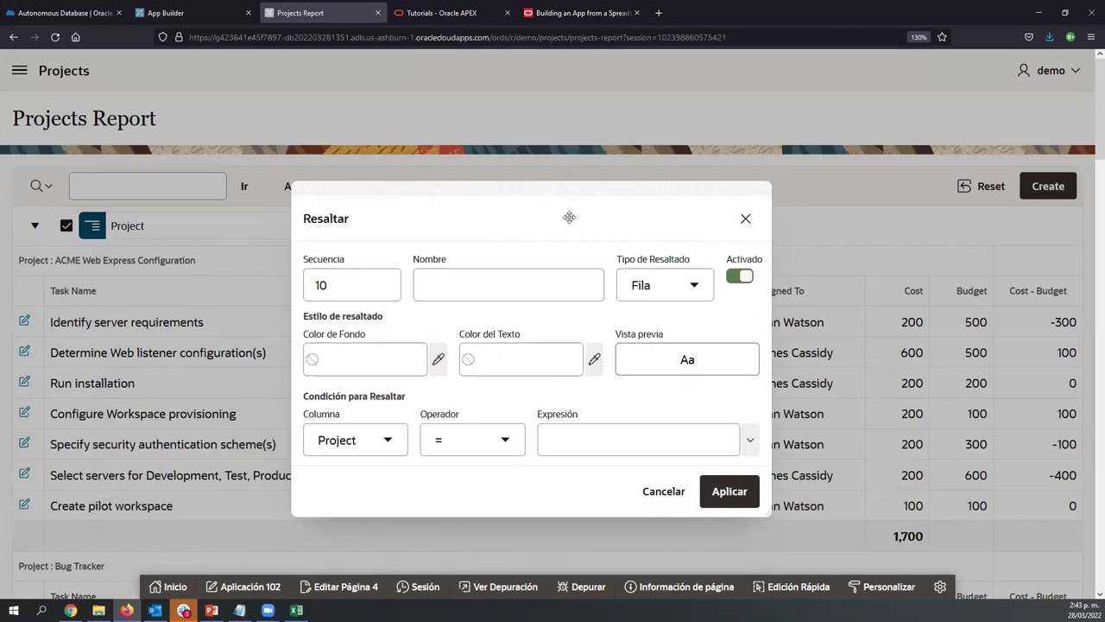
click(504, 294)
click(369, 439)
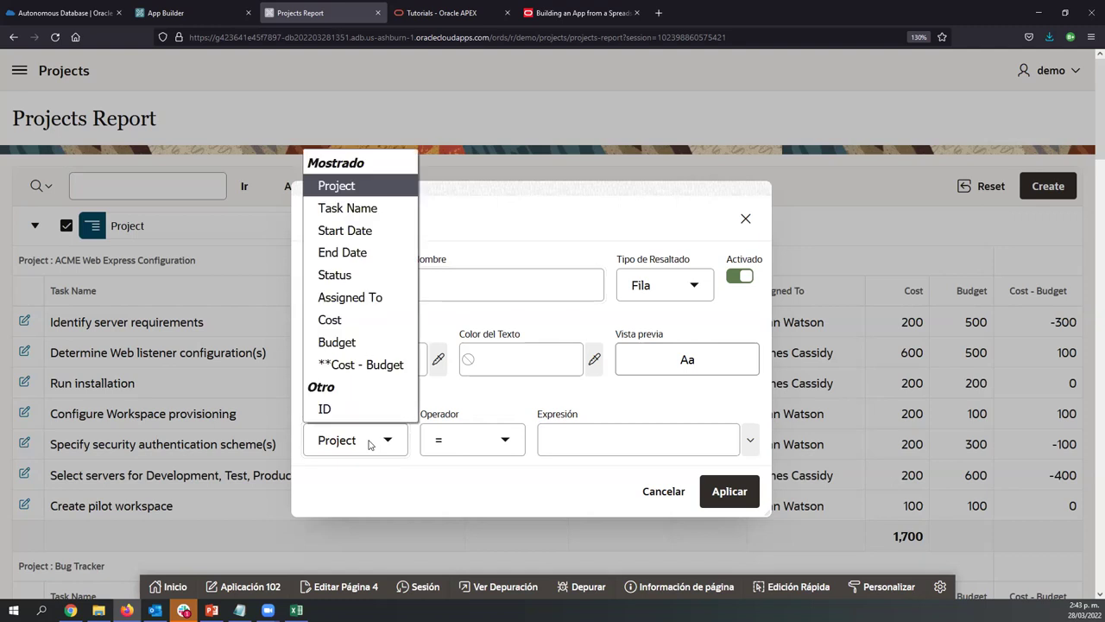
click(351, 364)
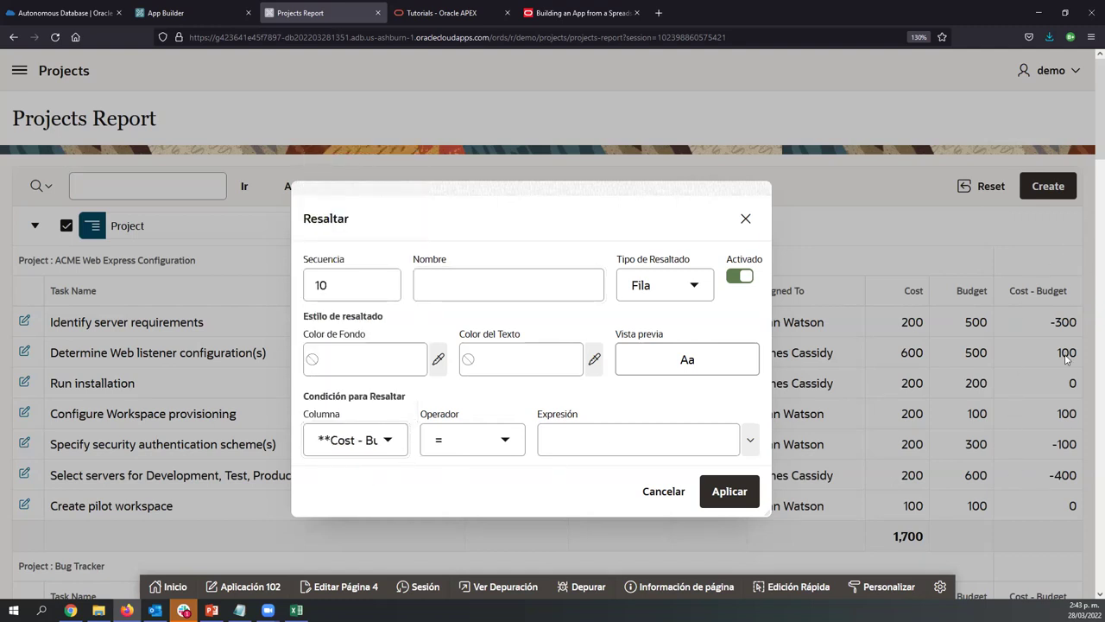
click(593, 441)
text(0)
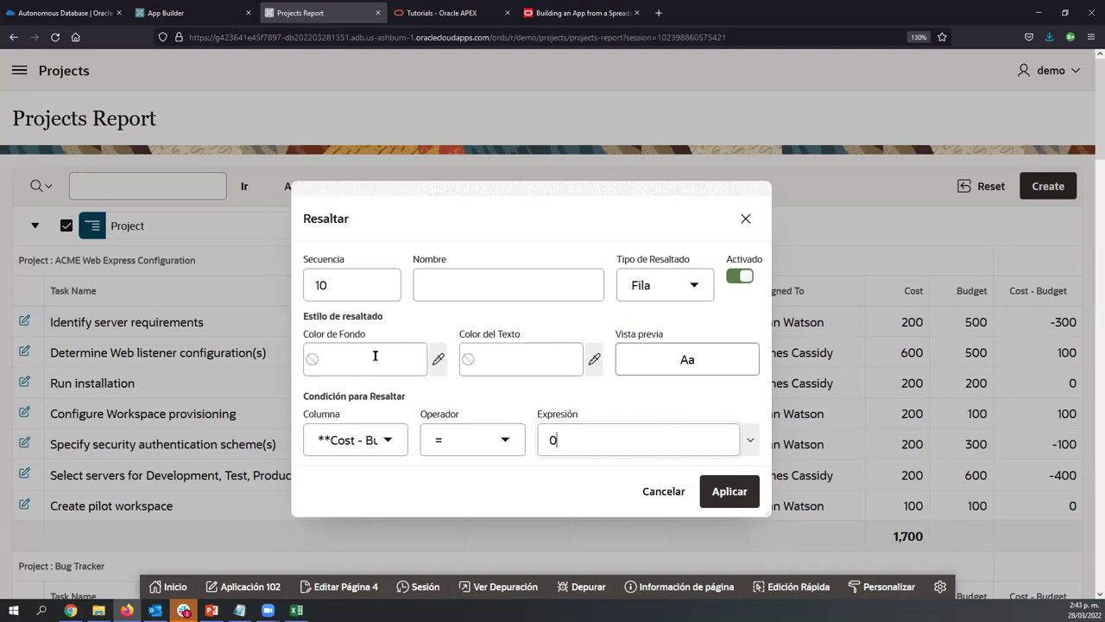
Use background #fff5ce and text #000000, name the rule 'Cost-Budget=0', and apply
click(438, 360)
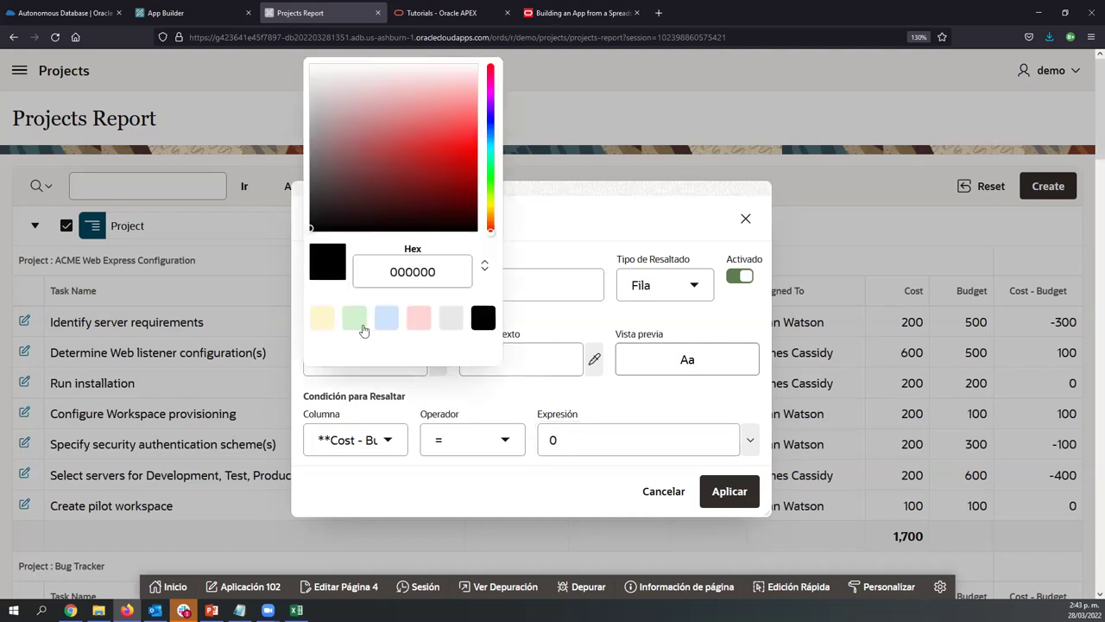
click(323, 321)
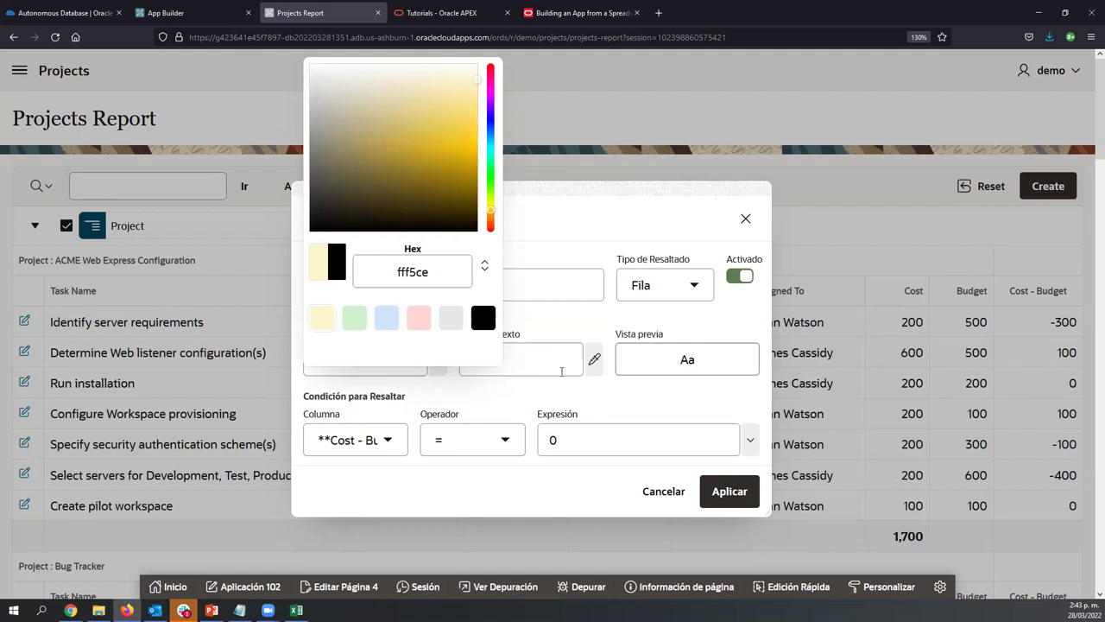
click(488, 356)
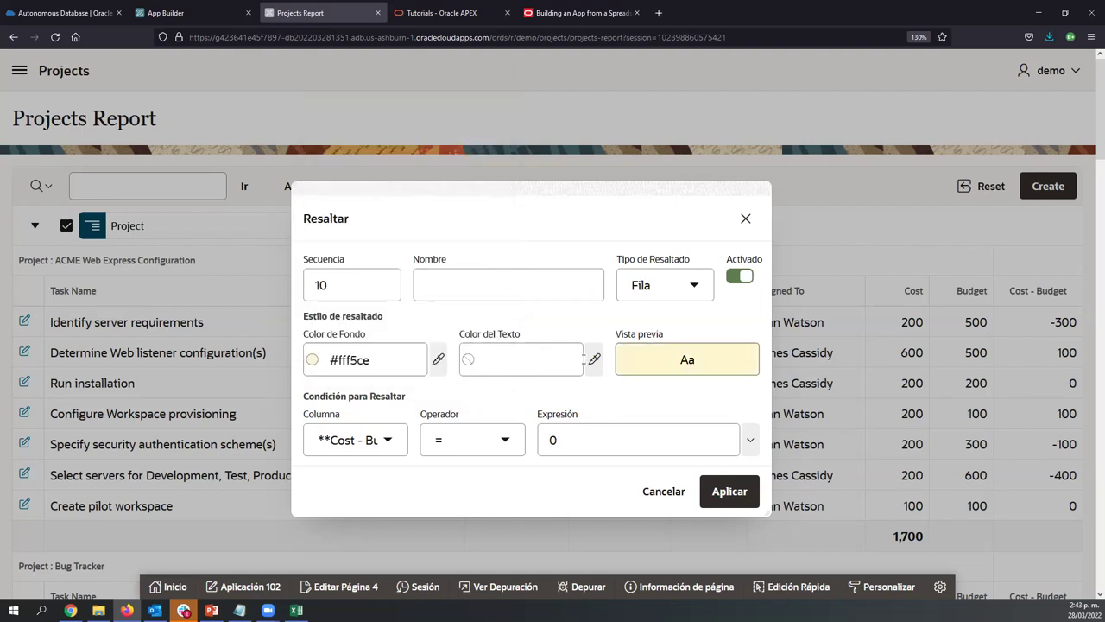
click(593, 359)
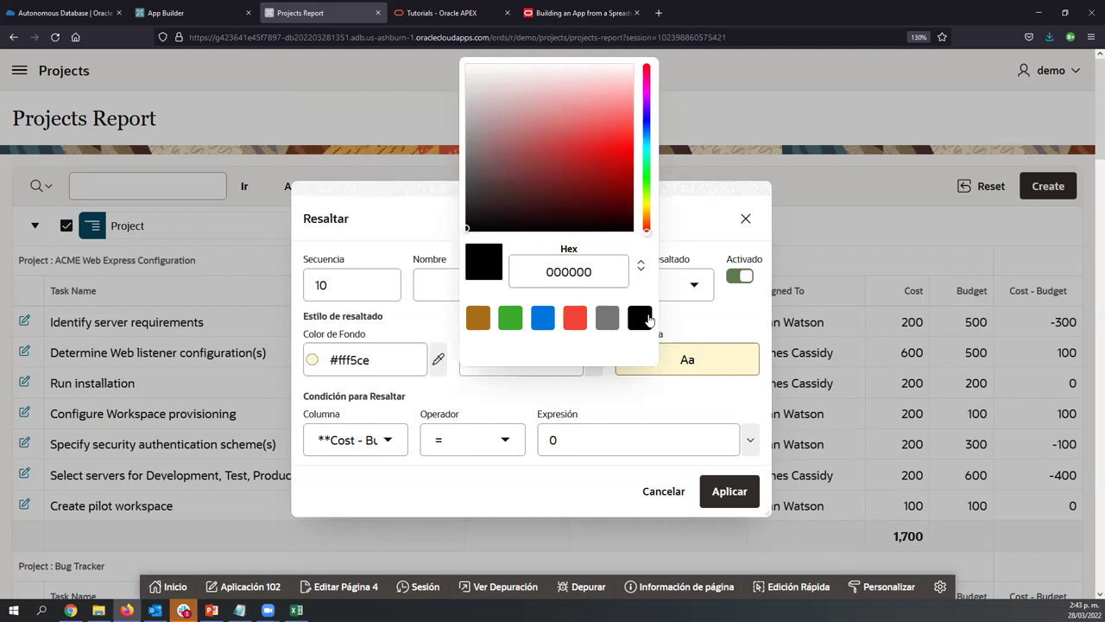
click(657, 400)
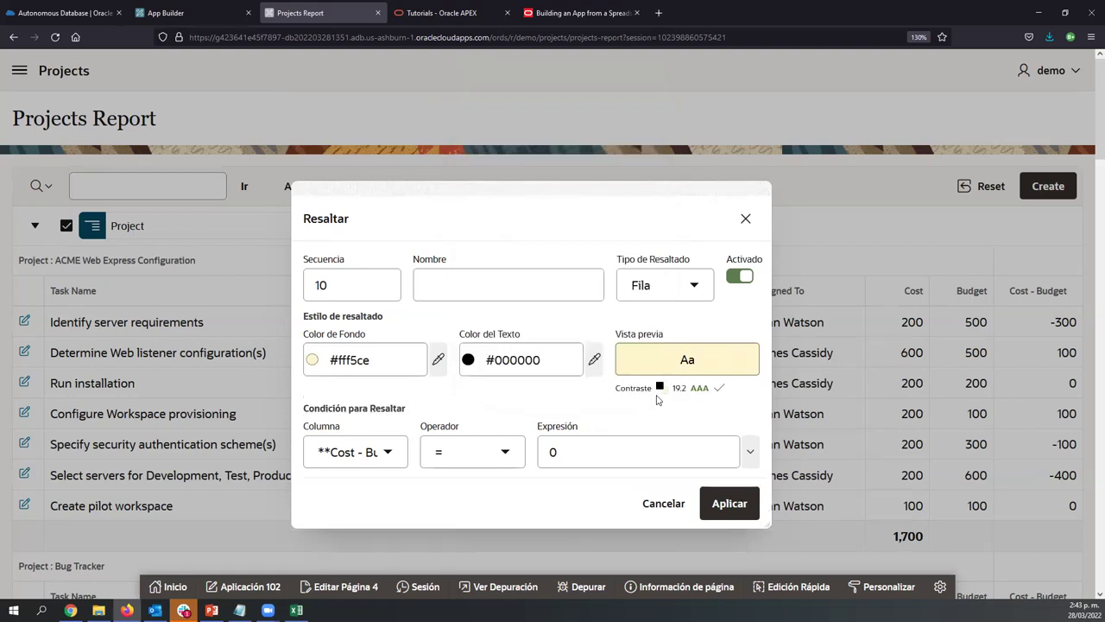
click(510, 285)
text(Cost-)
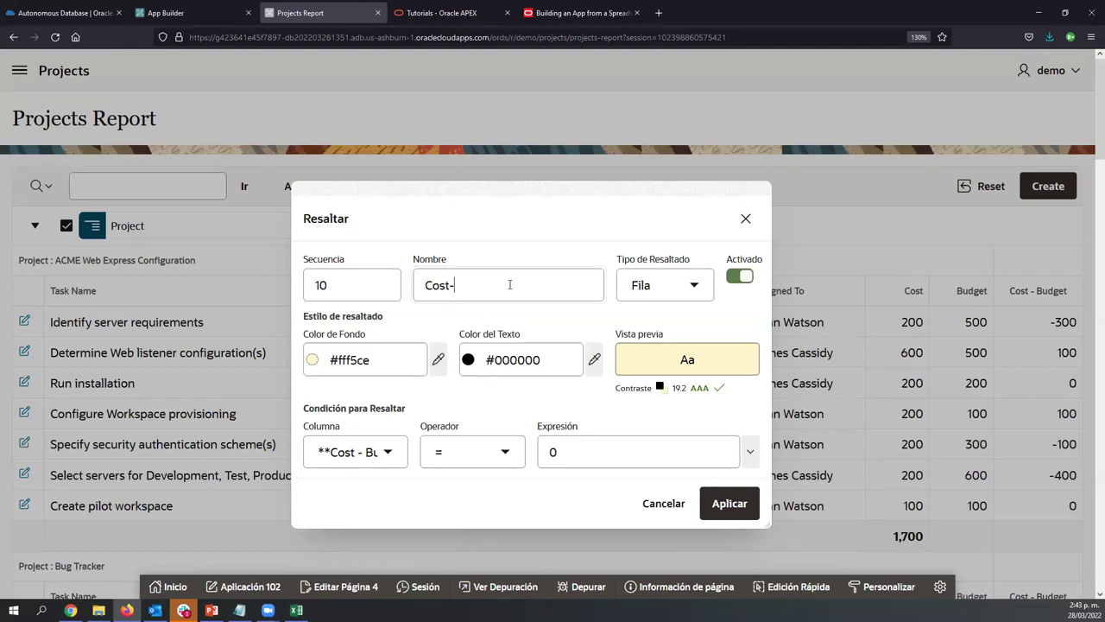
text(Bu)
text(dget=0)
click(715, 507)
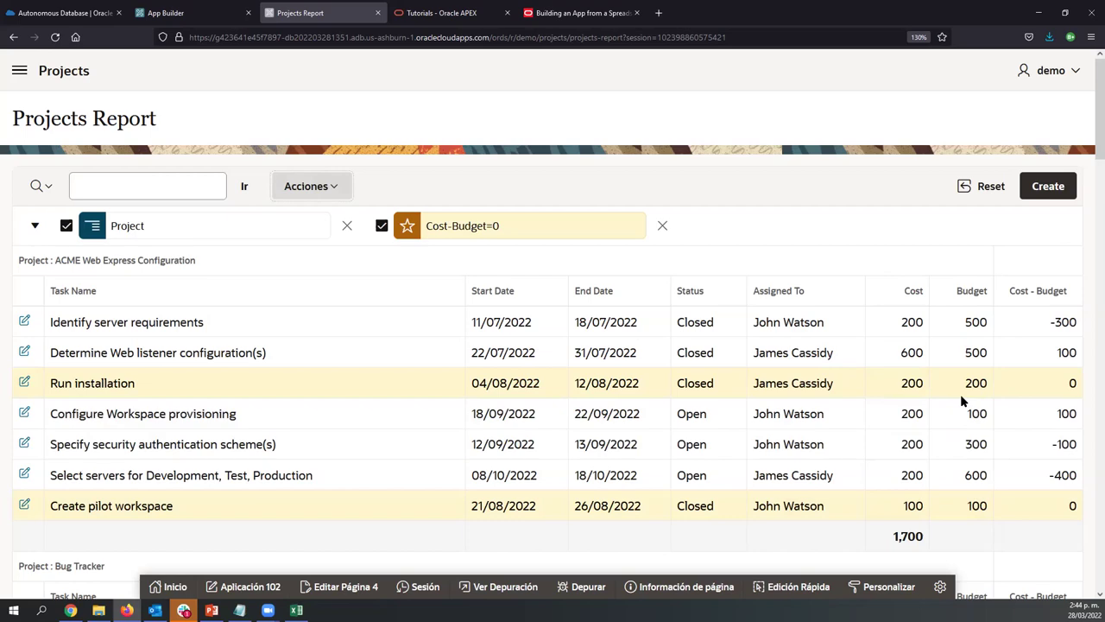
Save the report as the Primary default report (Como Valores de Informe por Defecto)
scroll(960, 394, down, 10)
scroll(960, 394, up, 10)
click(342, 195)
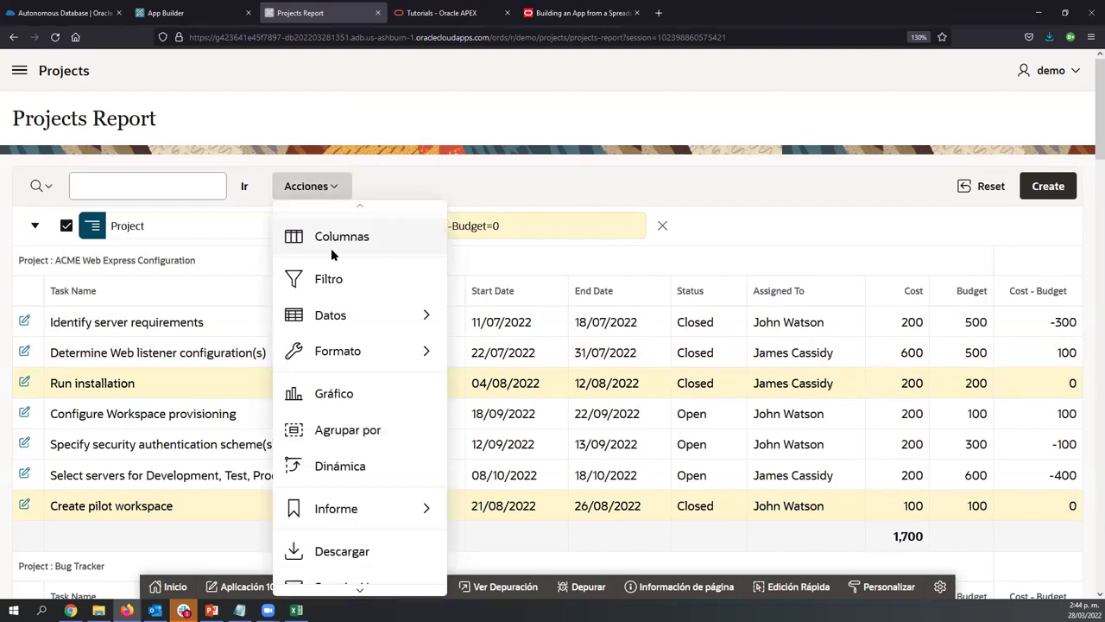
mouse_move(330, 315)
scroll(329, 308, down, 1)
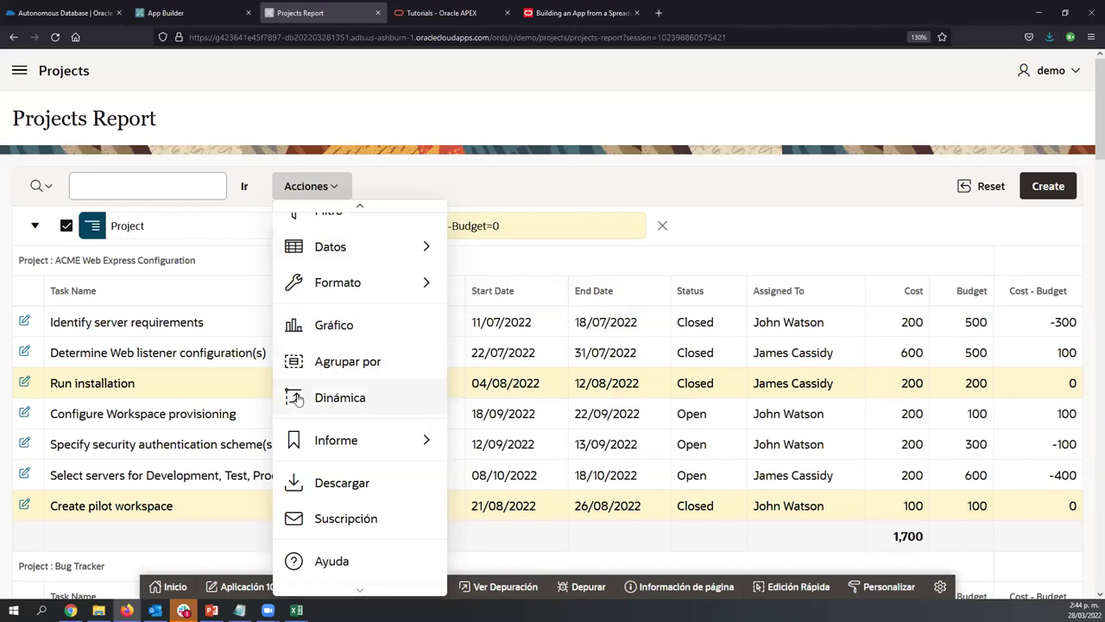
mouse_move(323, 442)
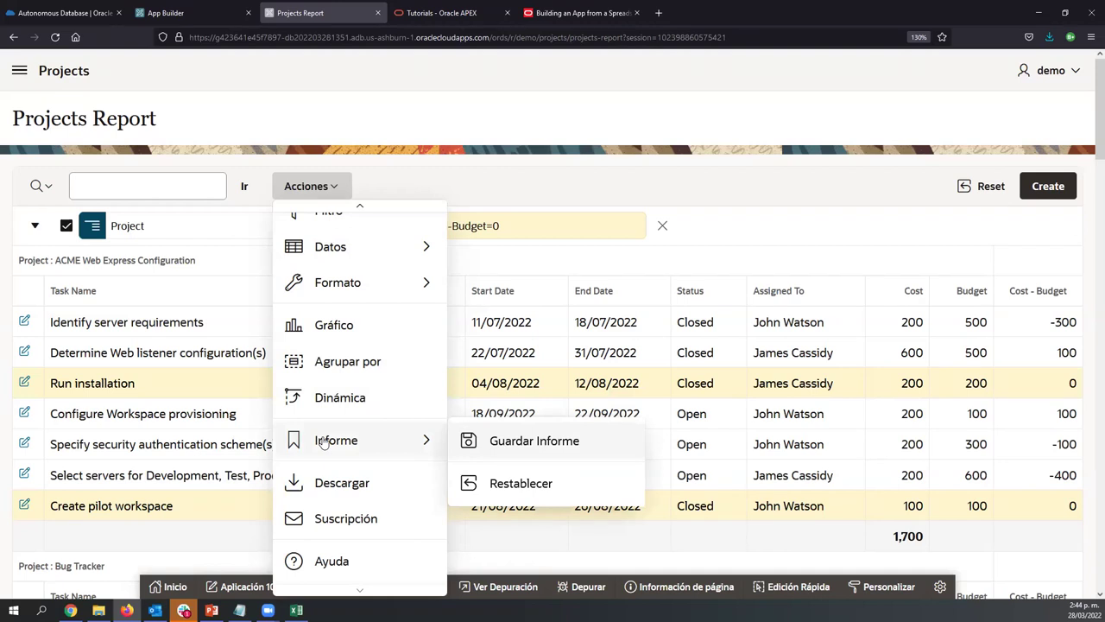
click(506, 441)
drag(212, 238, 357, 178)
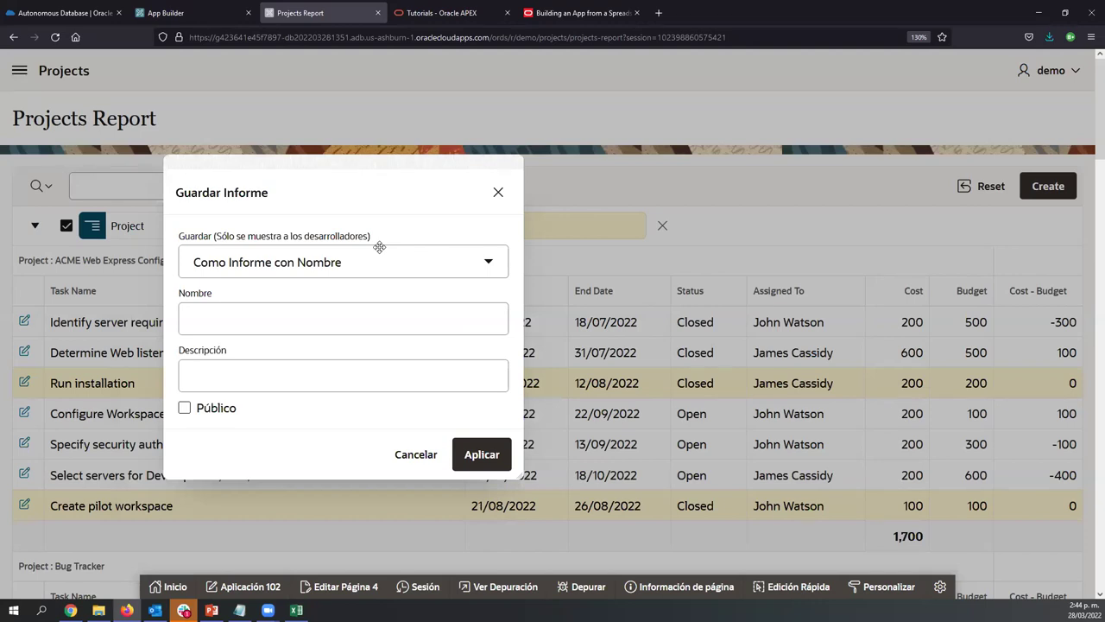
click(377, 250)
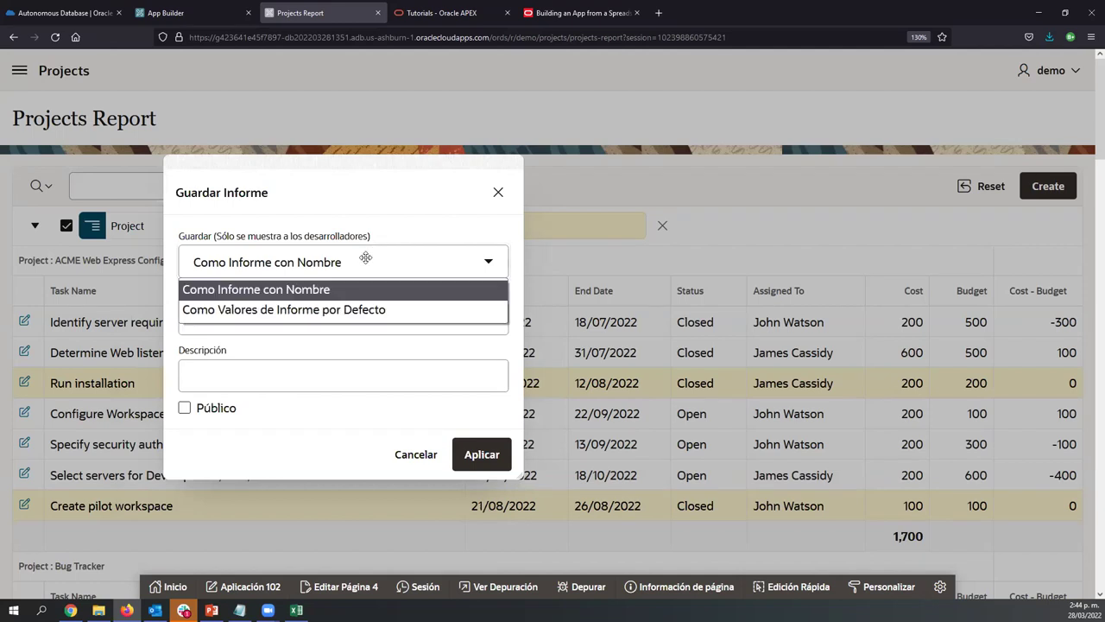
click(337, 309)
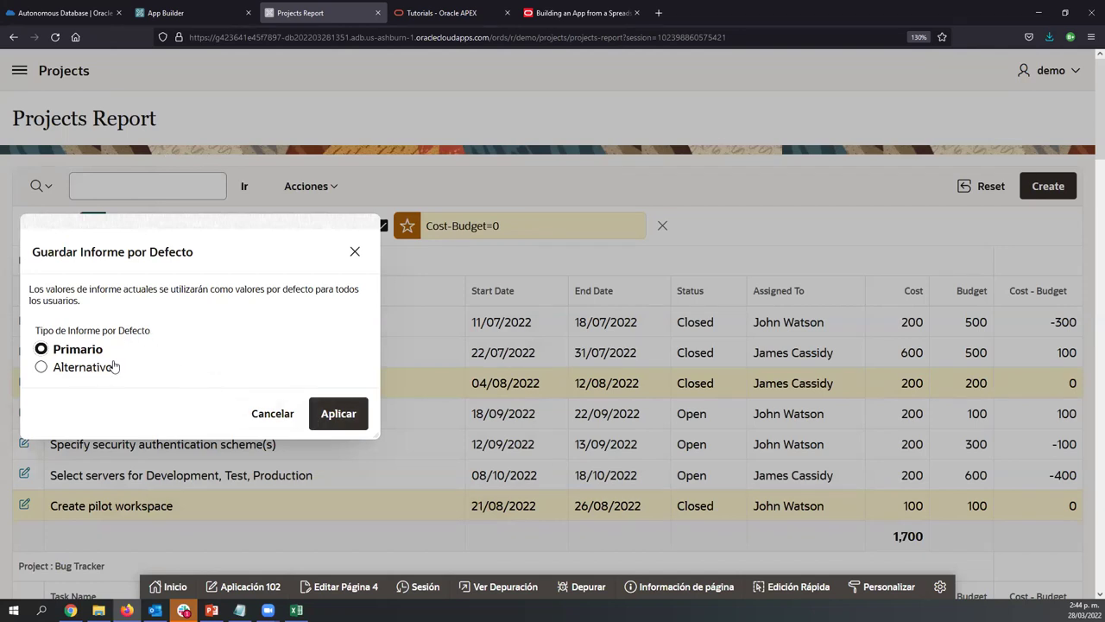
click(321, 415)
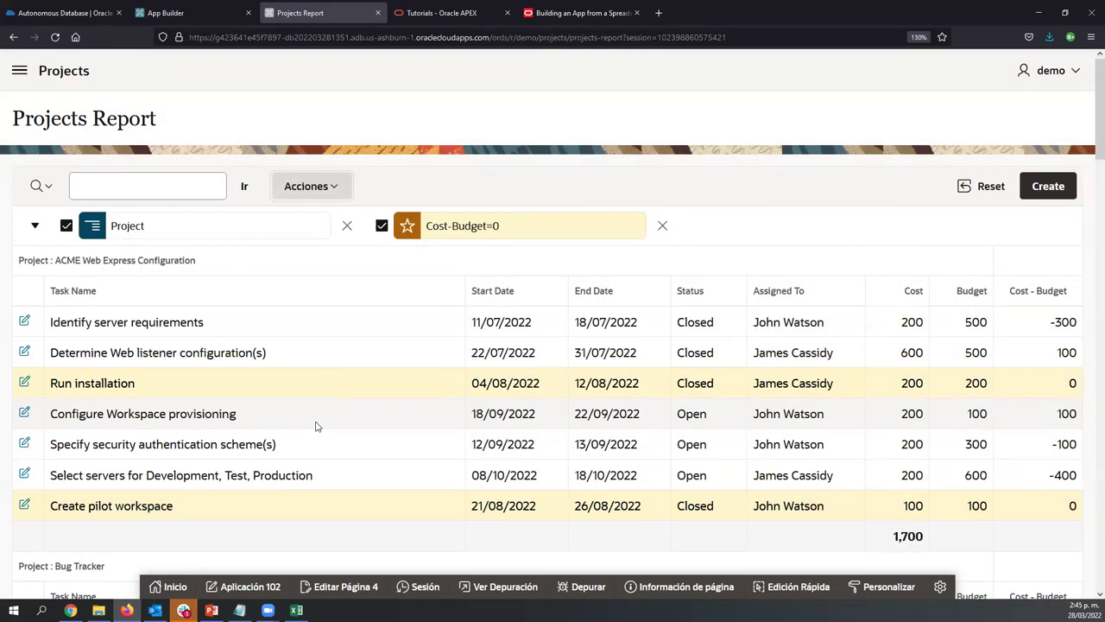
Download the report as a PDF without e-mail and open Projects.pdf in Firefox
click(313, 190)
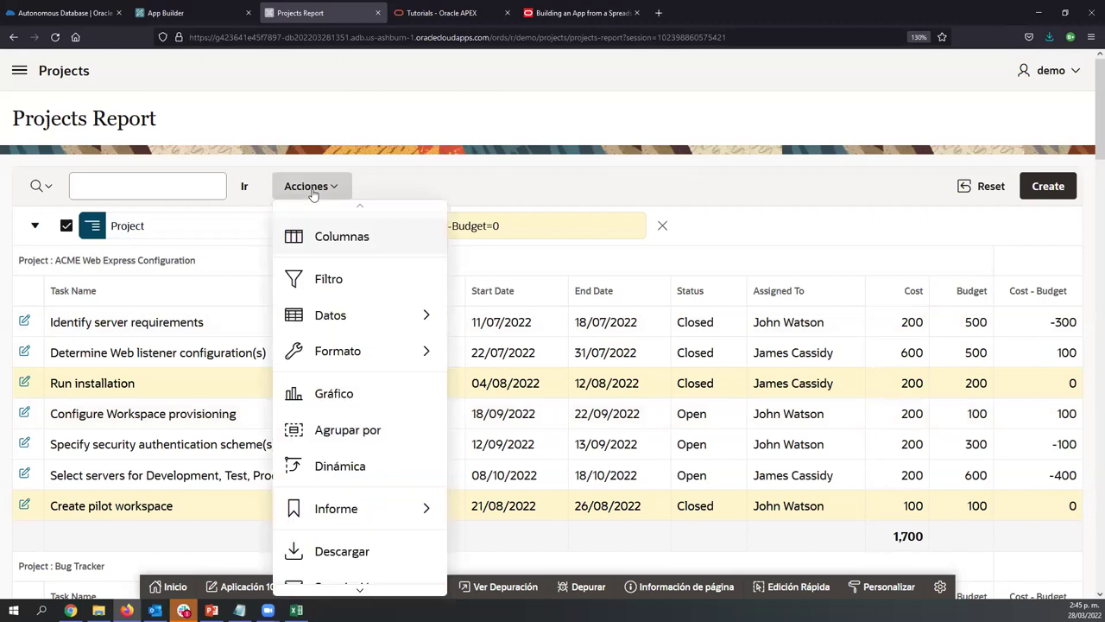
scroll(323, 471, down, 1)
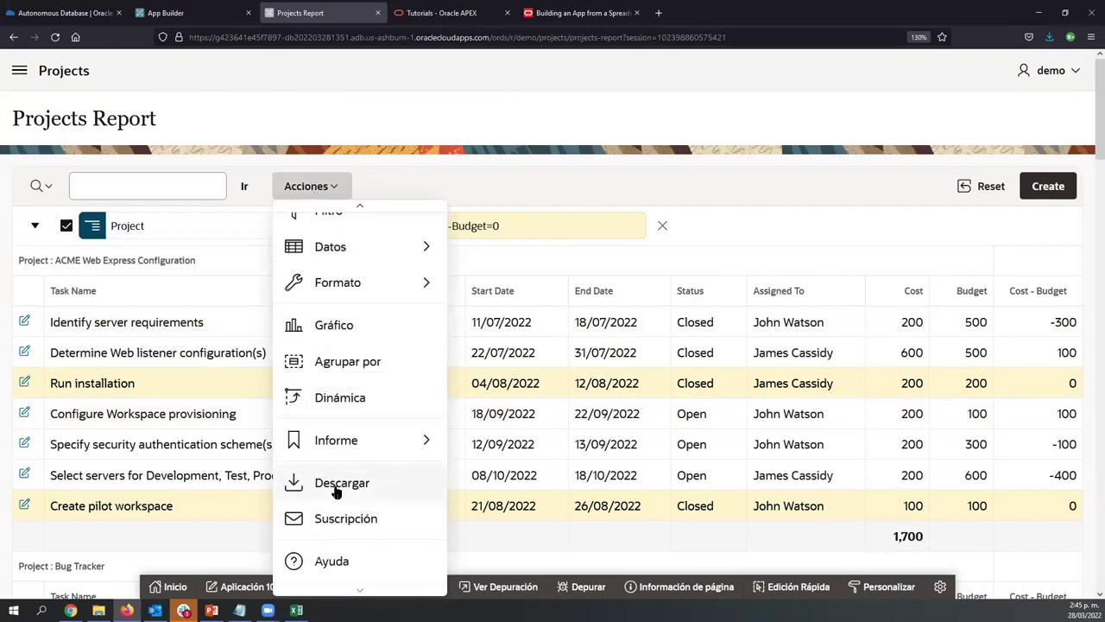
click(336, 489)
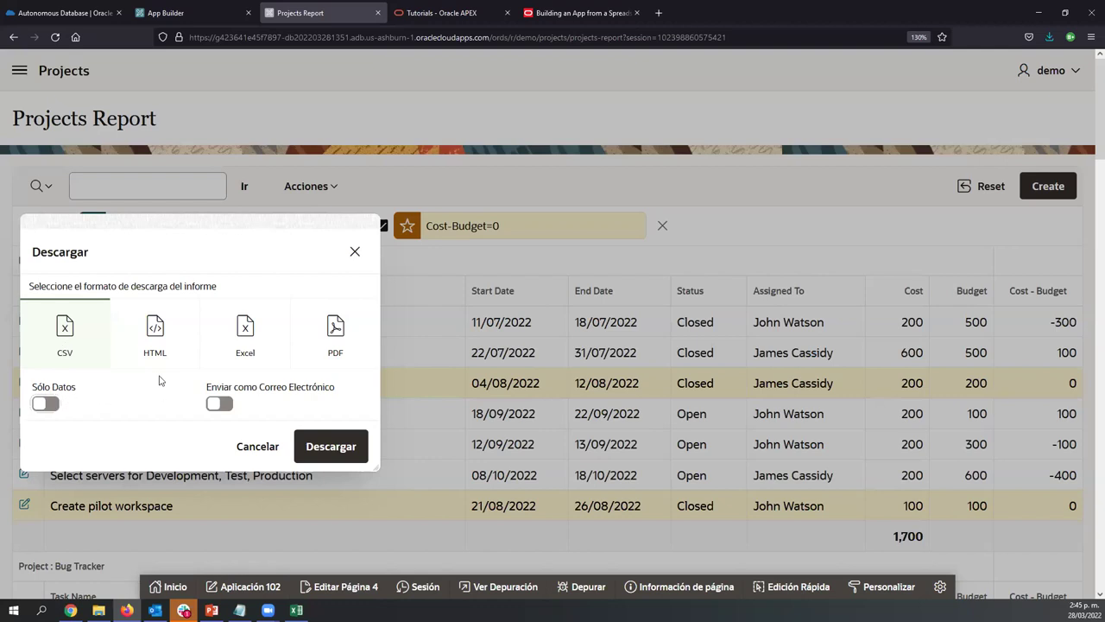
click(220, 404)
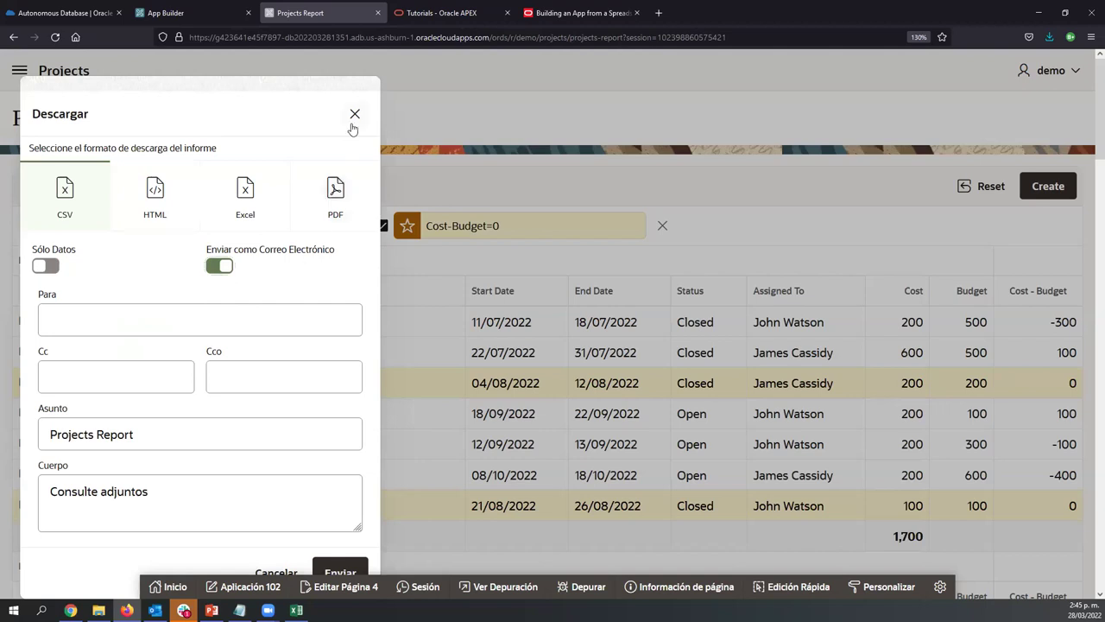
click(321, 216)
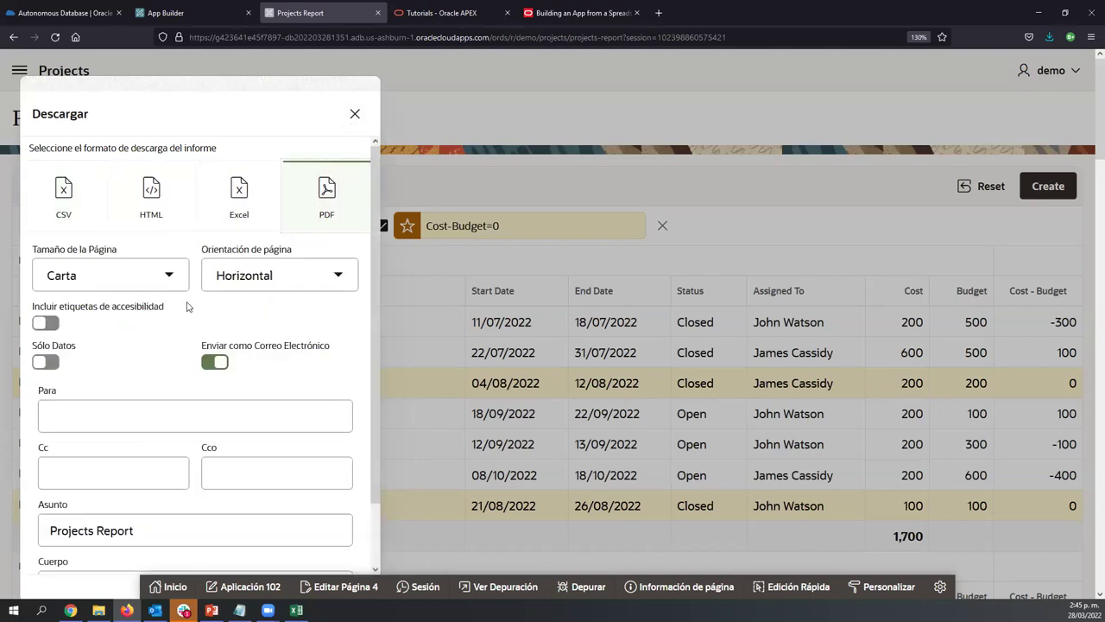
click(206, 362)
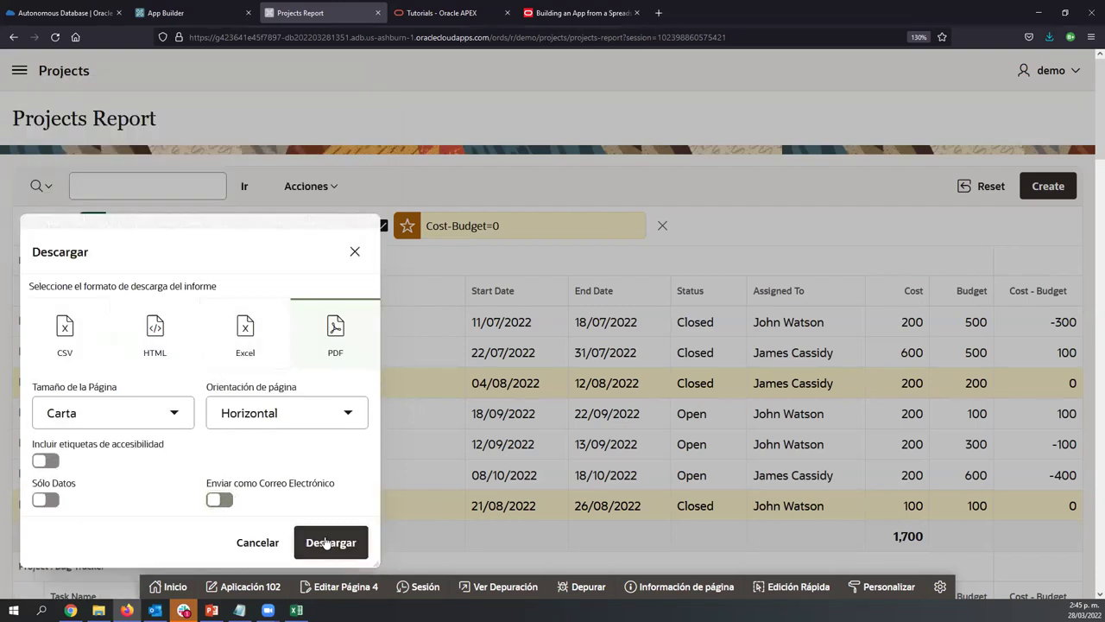
click(328, 542)
click(411, 478)
click(474, 555)
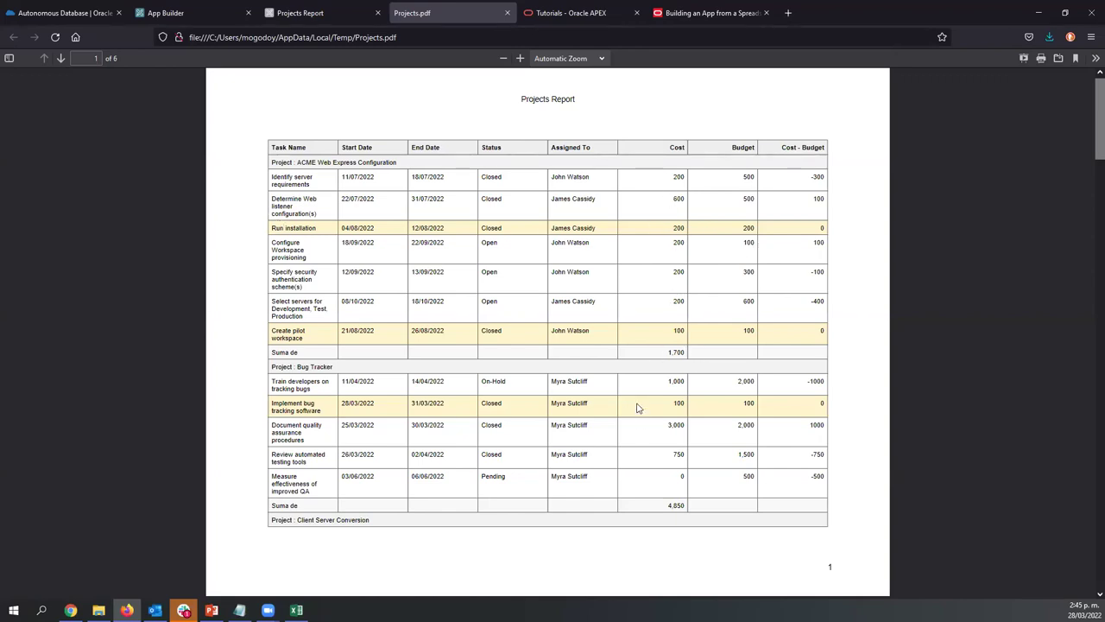
Select the highlighted Run installation row in Projects.pdf, then return to the Projects Report
drag(272, 232, 318, 231)
click(317, 8)
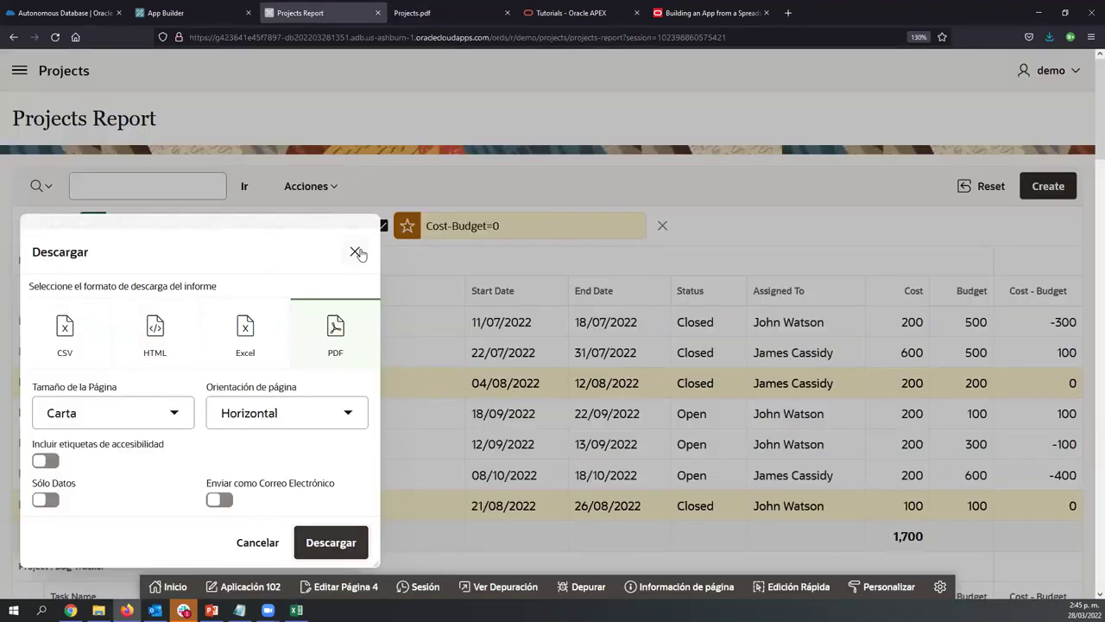
Dismiss the Descargar dialog and the Acciones menu to reveal the full report
click(356, 251)
click(336, 193)
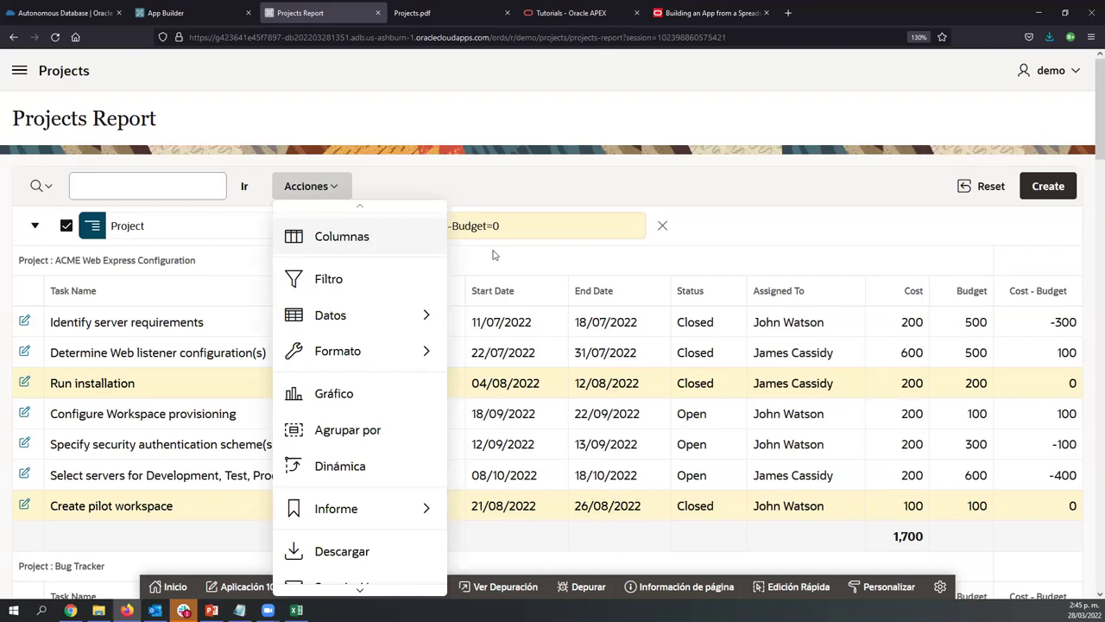
click(720, 237)
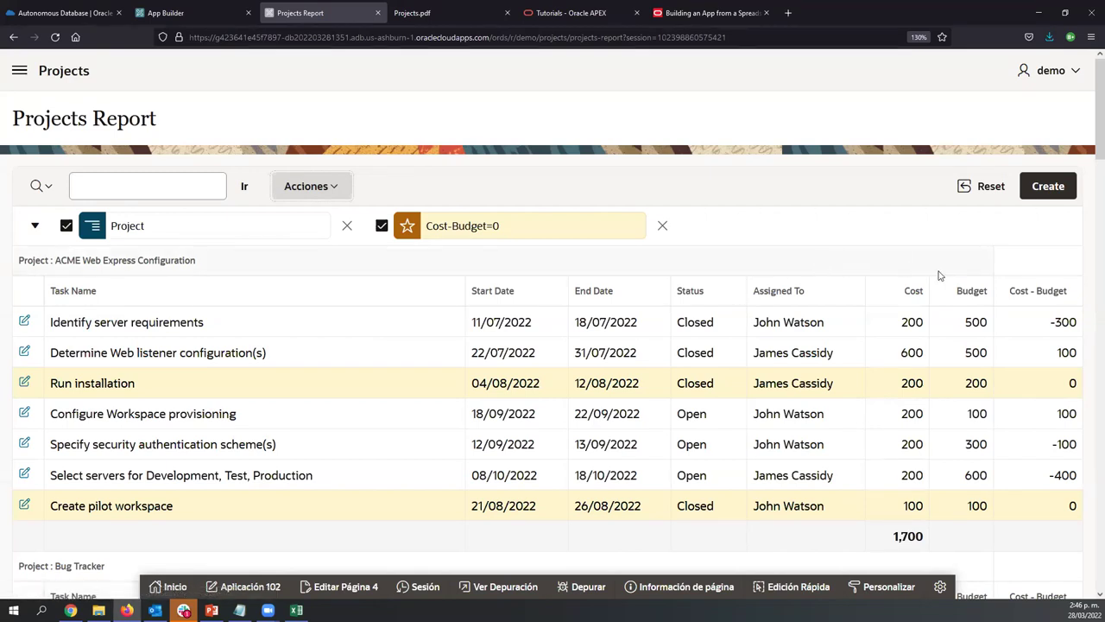
Start a new task and pick Start Date 02/03/2022 and End Date 31/03/2022 from the calendars
click(1044, 188)
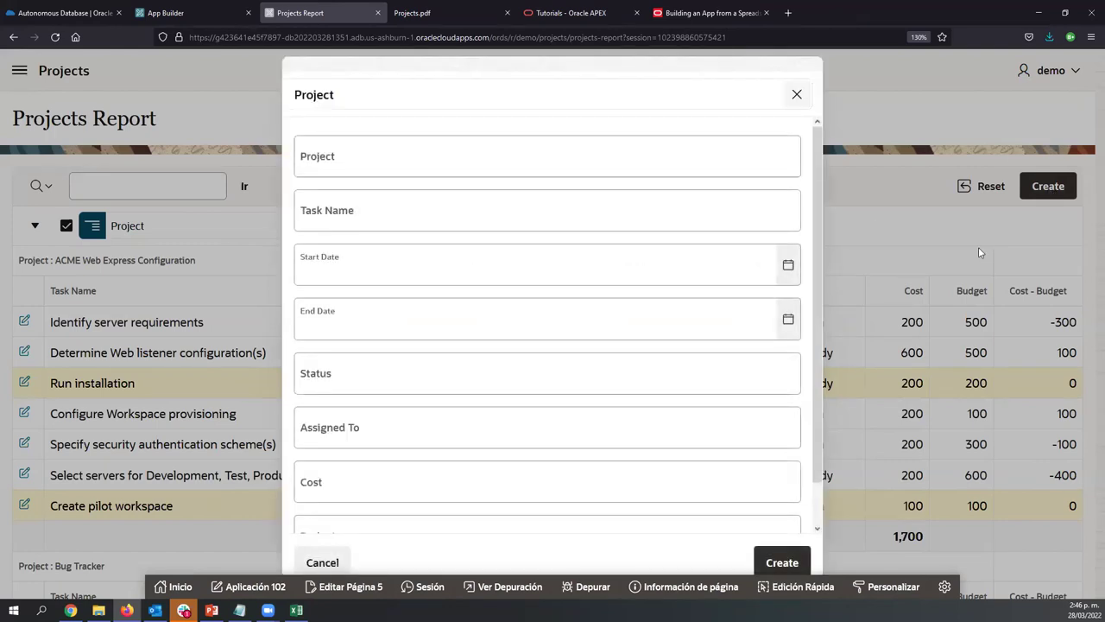
scroll(506, 209, down, 1)
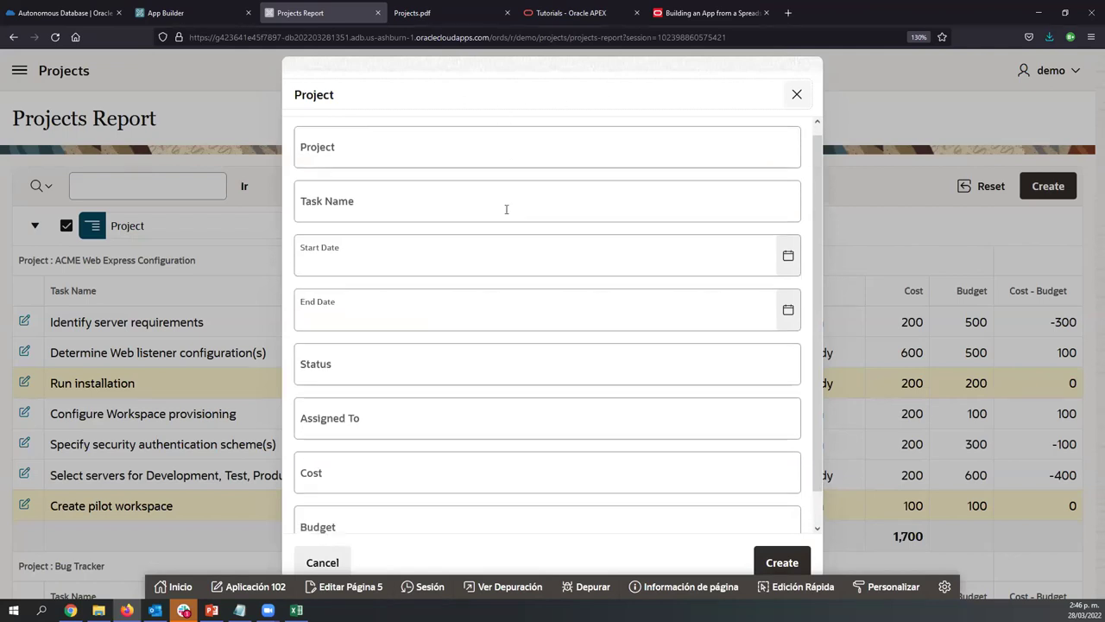
scroll(506, 209, up, 1)
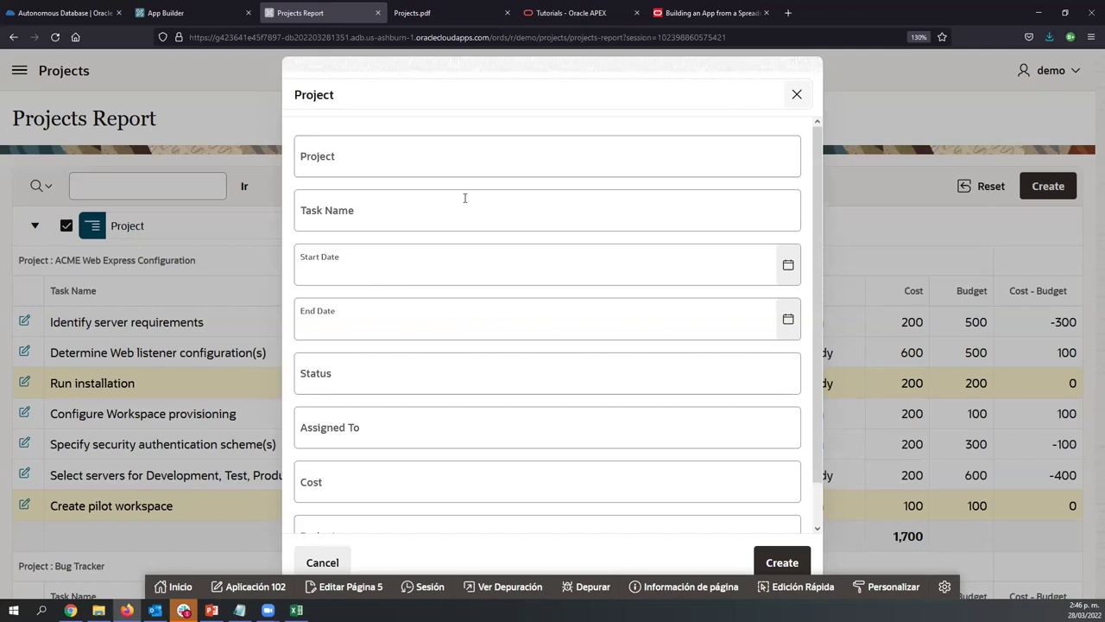
click(439, 162)
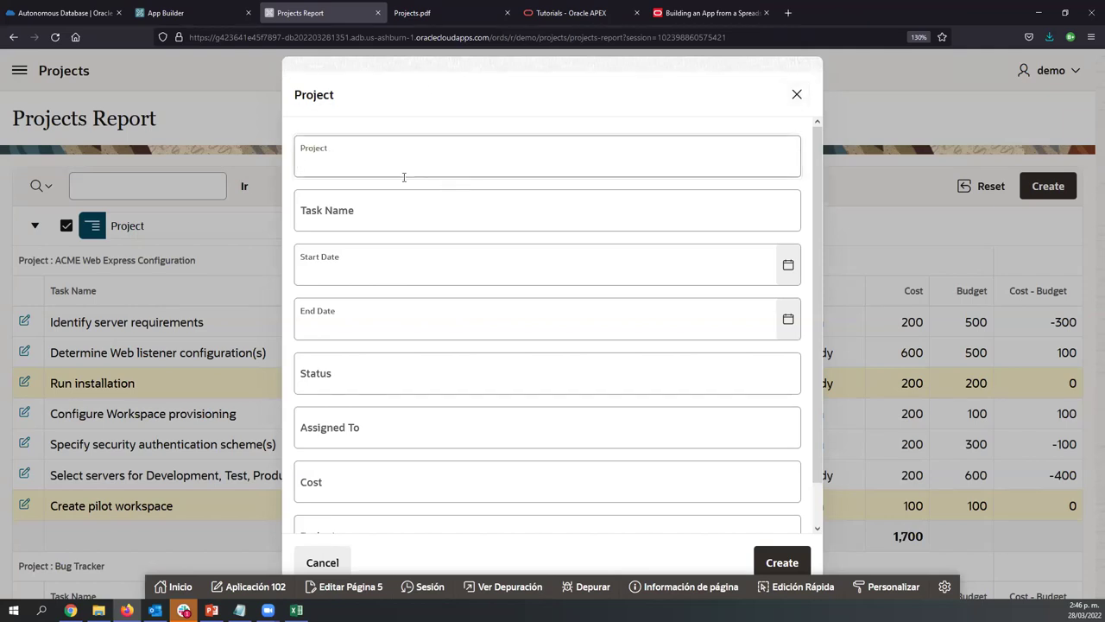
click(785, 264)
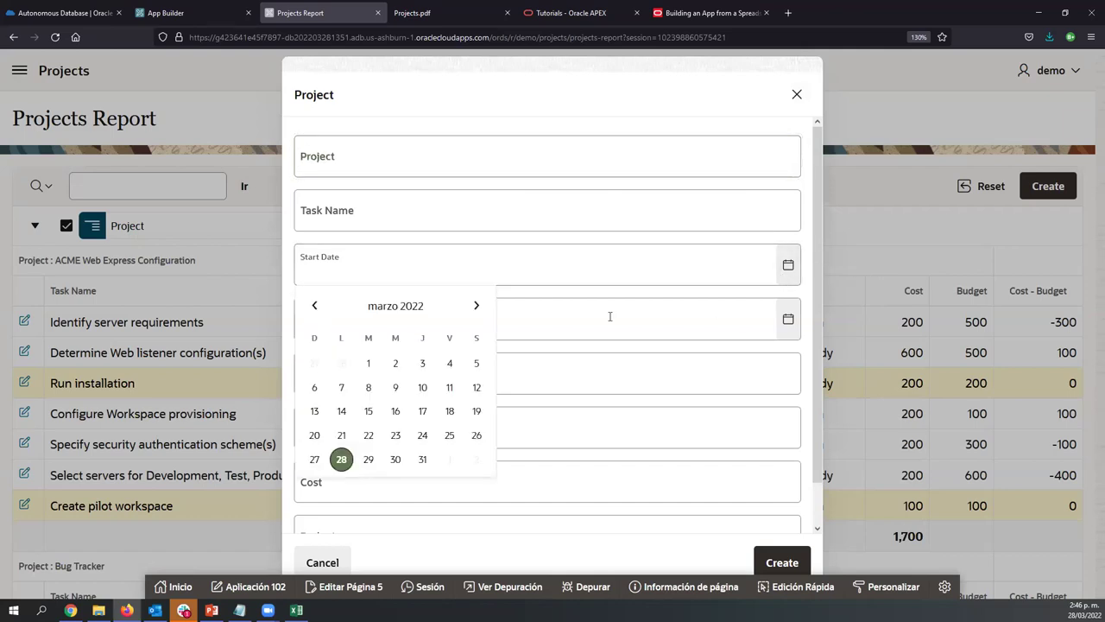
click(391, 364)
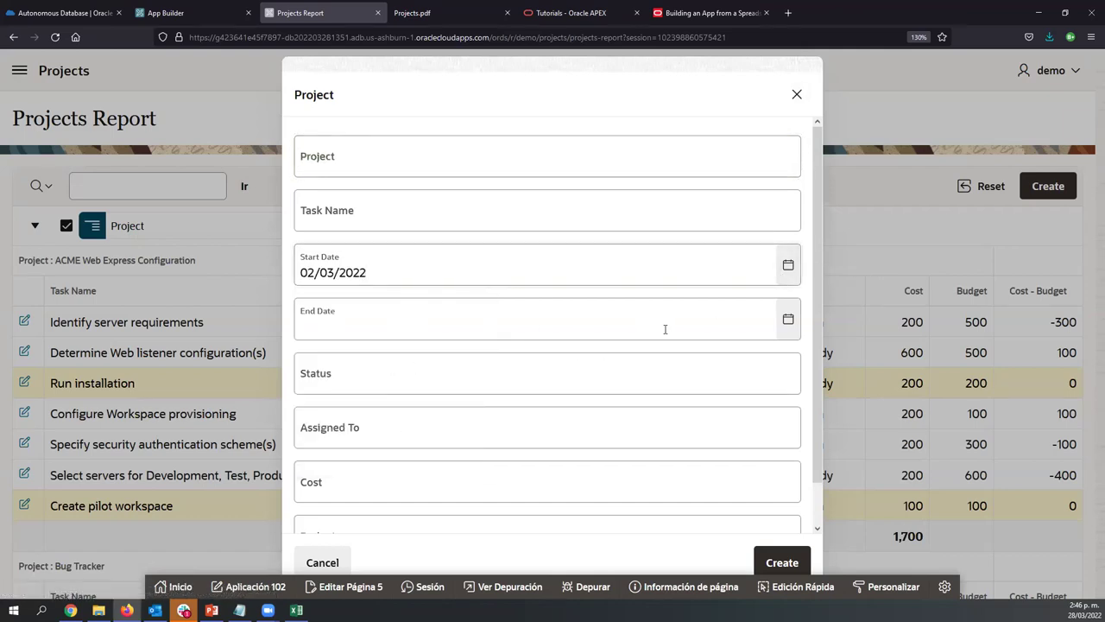
click(787, 318)
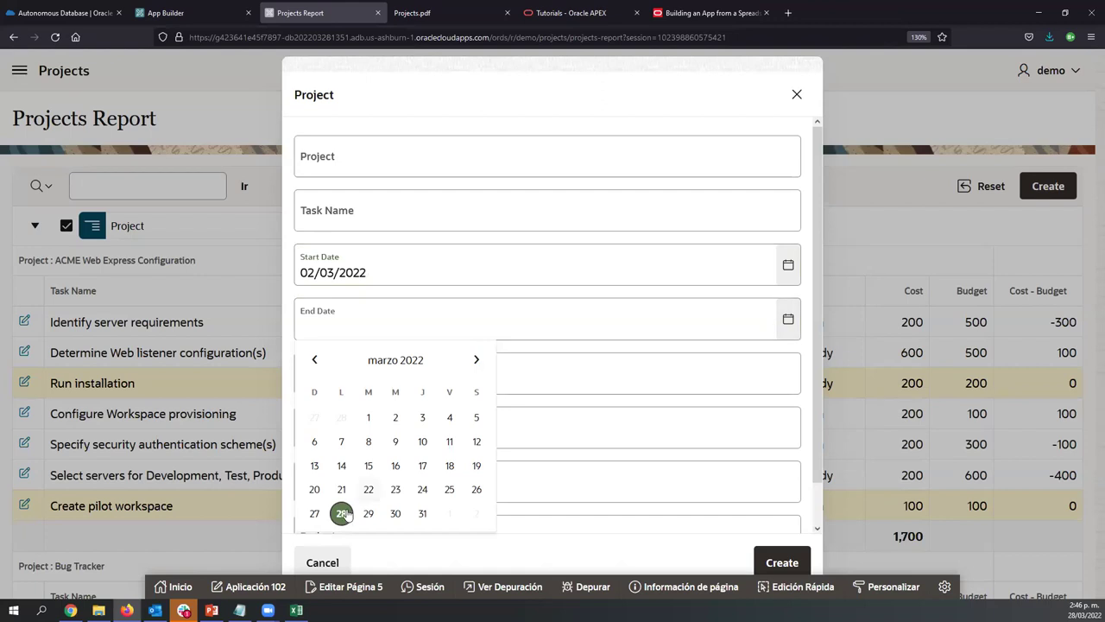
click(423, 514)
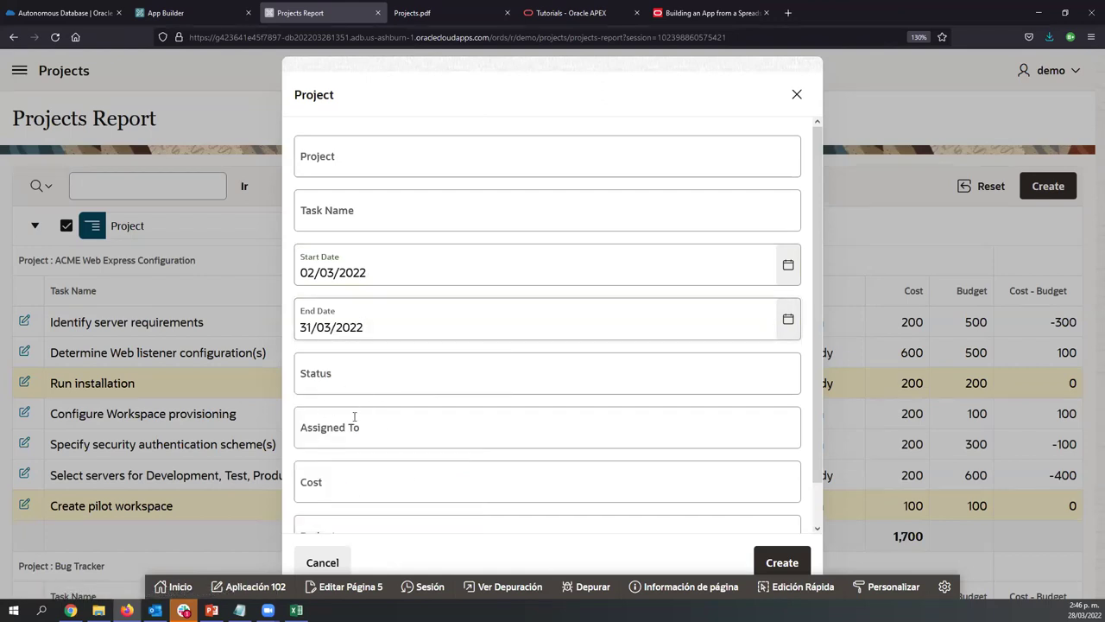
Step through the Assigned To, Cost and Budget fields, then cancel the new task form
scroll(362, 411, down, 1)
click(358, 385)
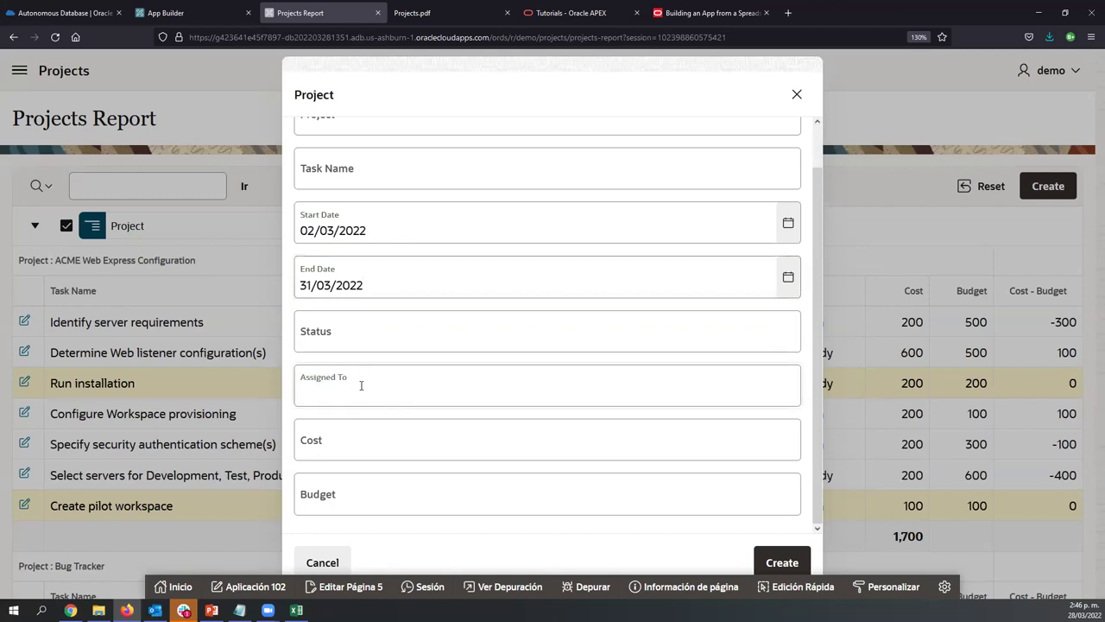
click(348, 442)
click(336, 490)
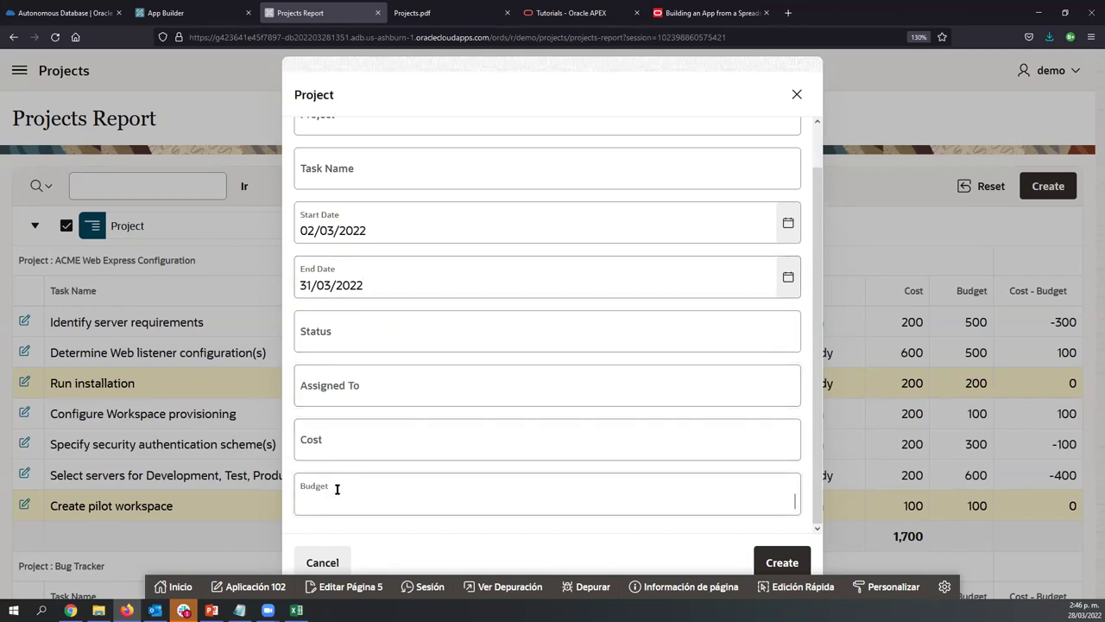
click(322, 562)
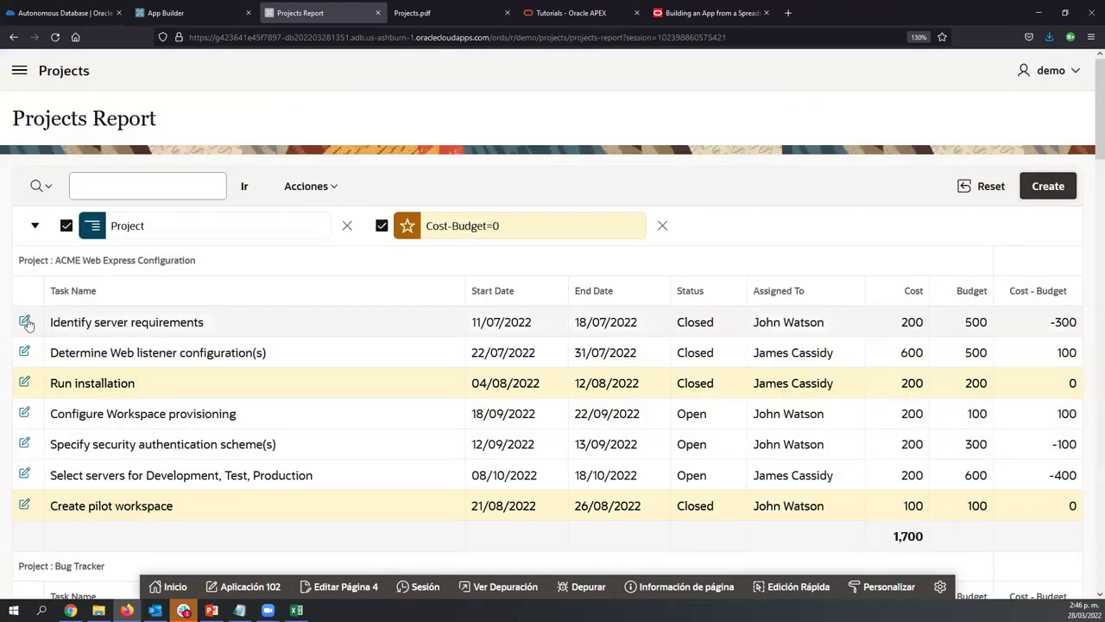
Append 'Test' to the first task's name, making it 'Identify server requirements - Test', and apply changes
click(26, 323)
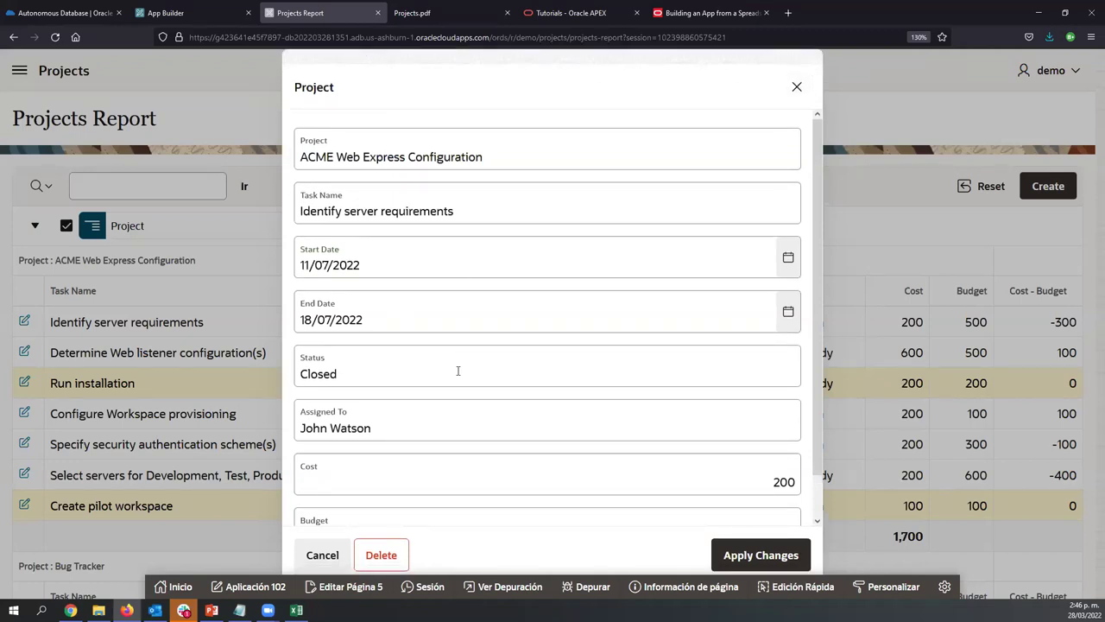
scroll(458, 371, down, 1)
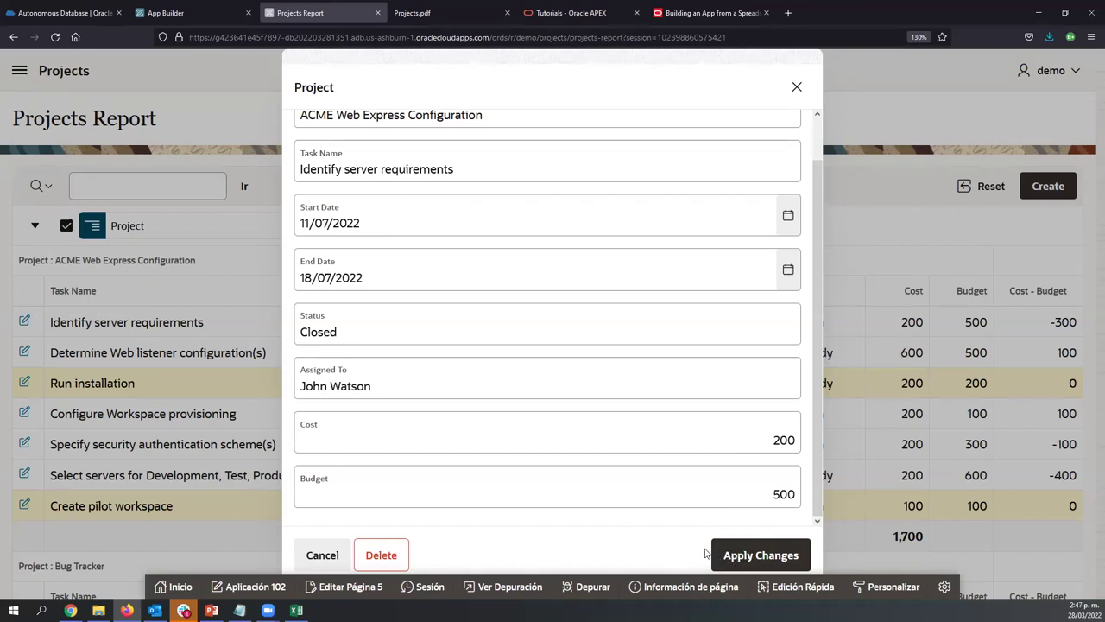
scroll(452, 229, up, 1)
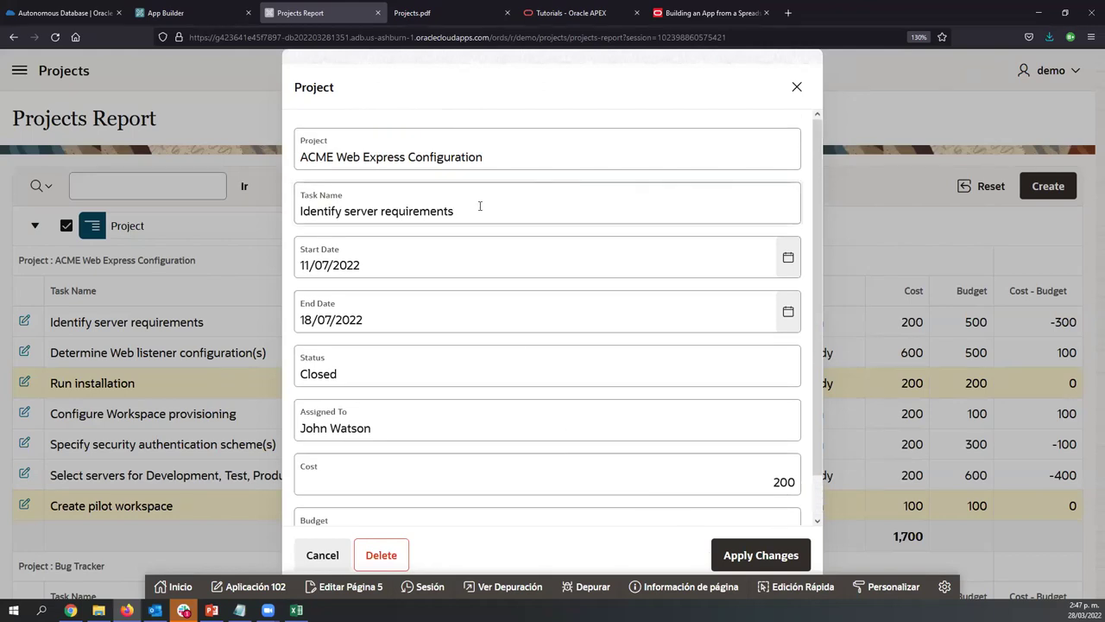
text(Test)
scroll(484, 379, down, 1)
click(715, 559)
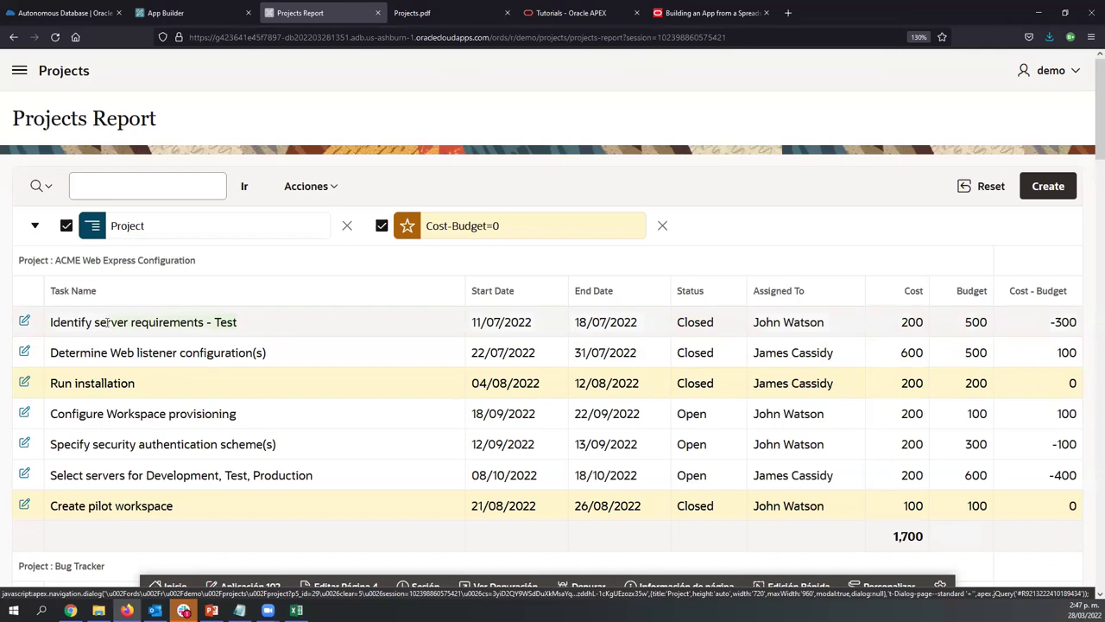
Reopen the first task's edit form, close it without changes, then go to the Calendar page
click(24, 320)
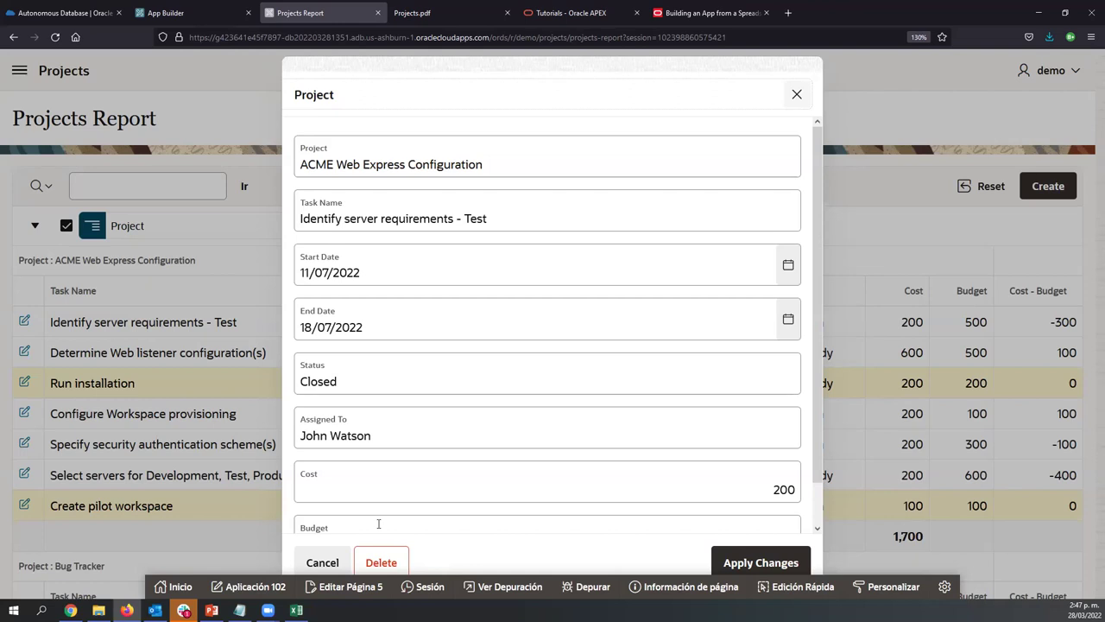
scroll(434, 458, down, 1)
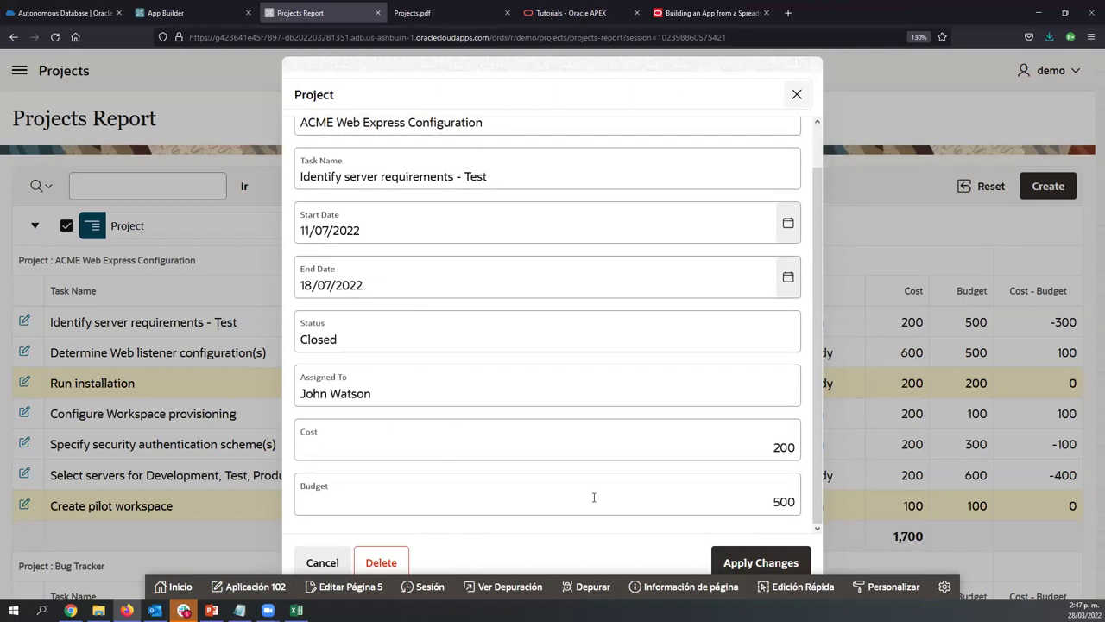
click(760, 446)
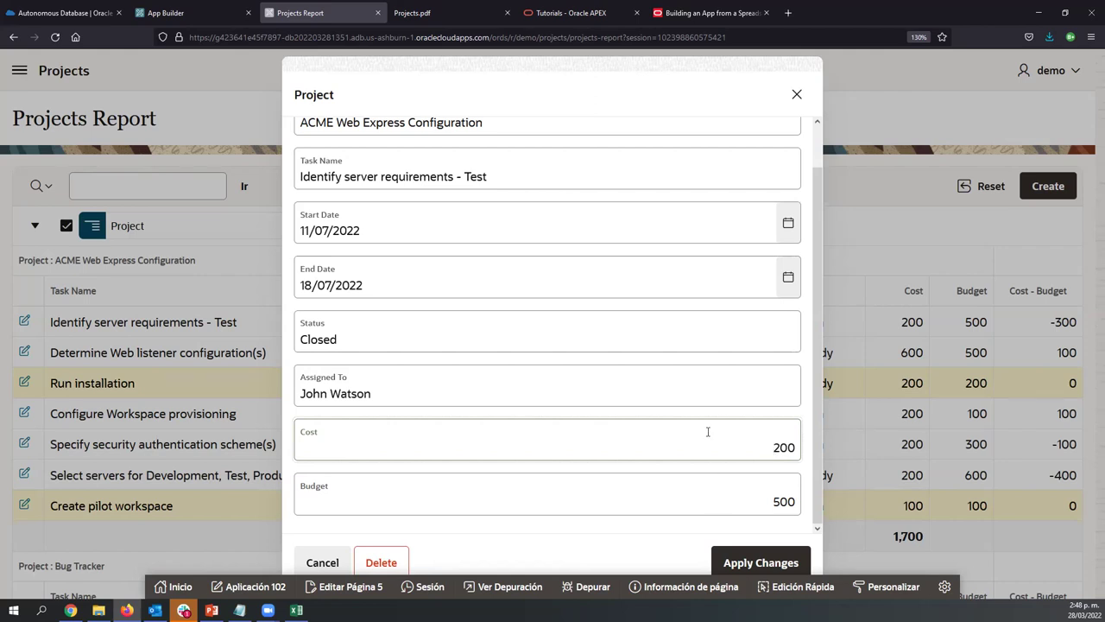
scroll(463, 342, up, 2)
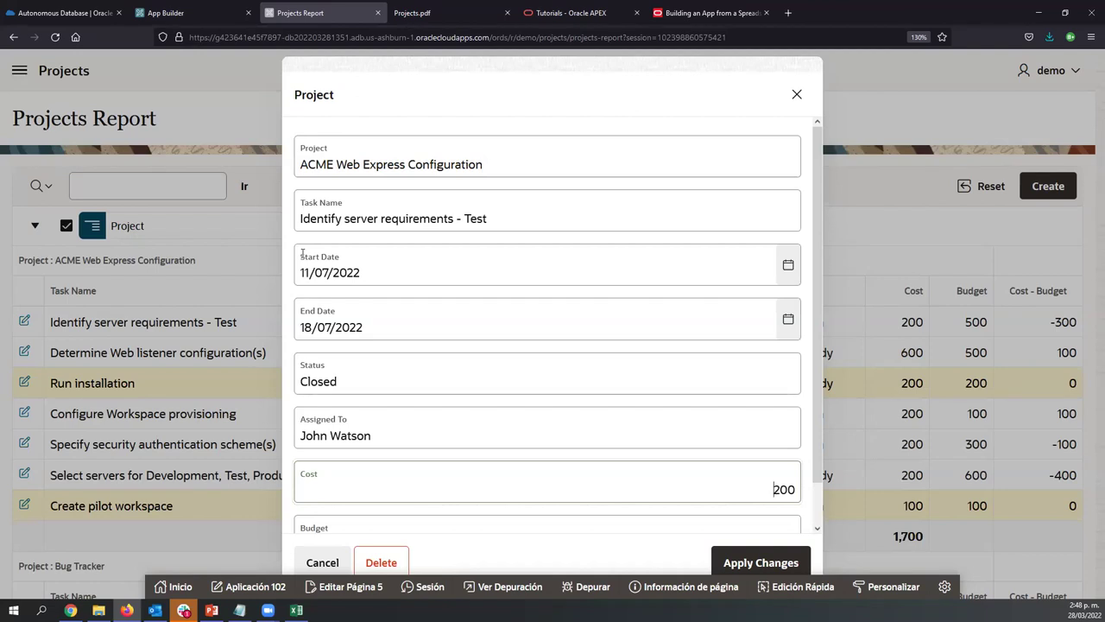
click(790, 102)
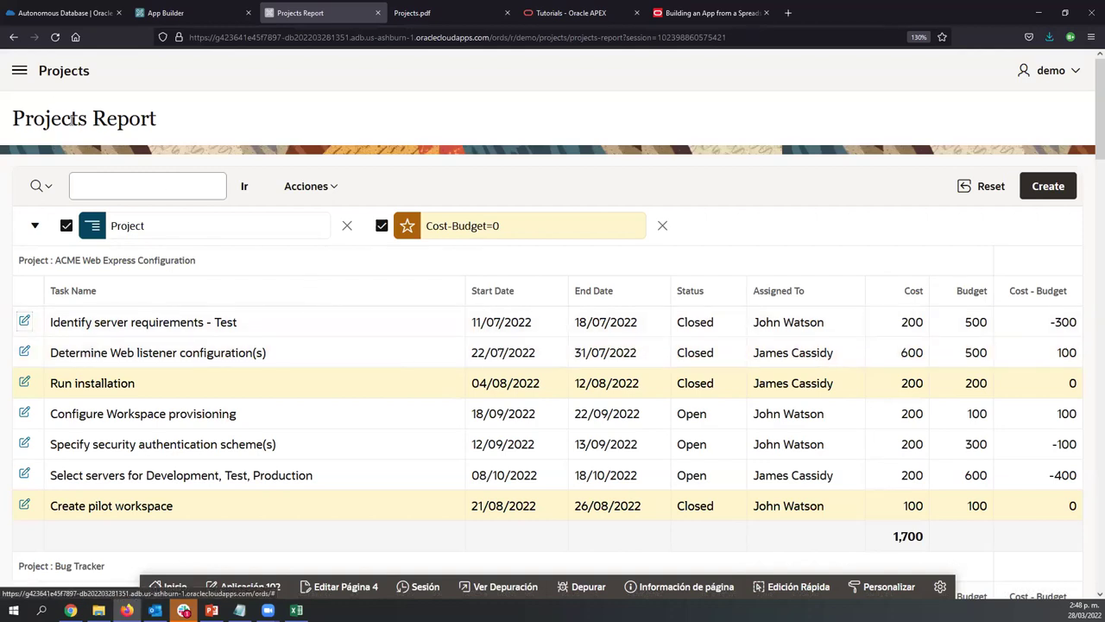
click(18, 71)
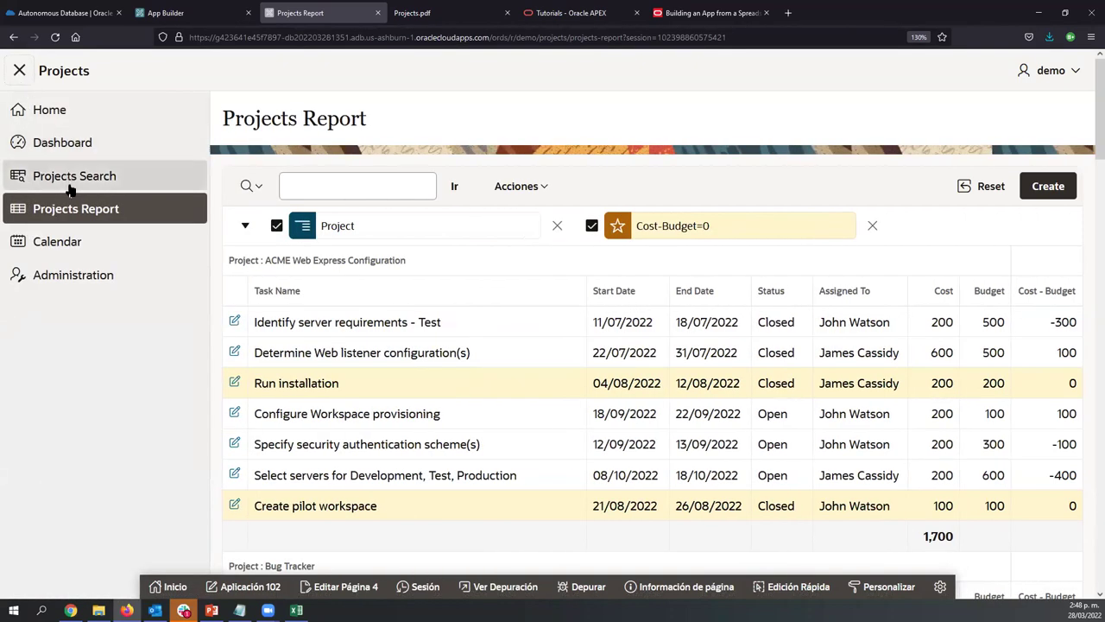
click(42, 243)
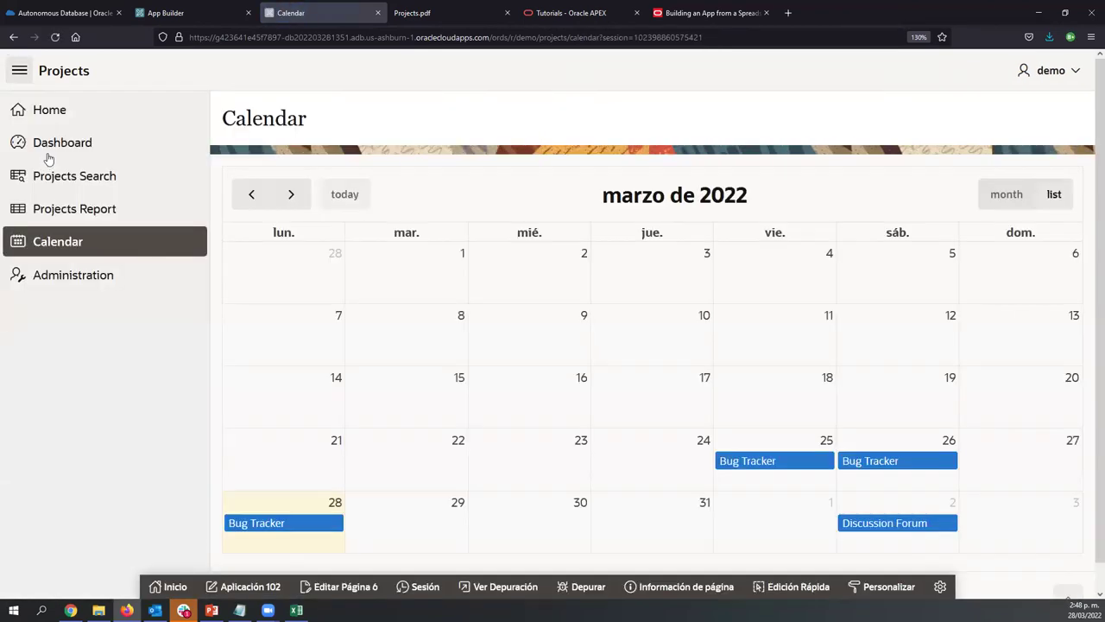
Collapse the navigation menu so the March 2022 calendar fills the page, and view an event's tooltip
click(19, 71)
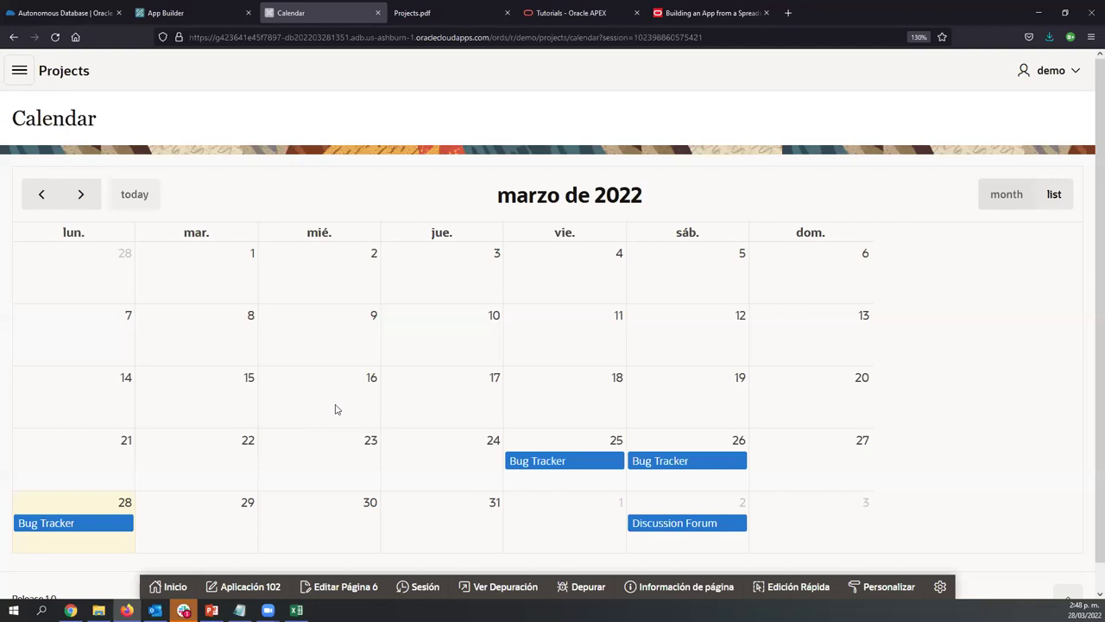
scroll(336, 409, down, 1)
scroll(337, 410, up, 1)
mouse_move(643, 522)
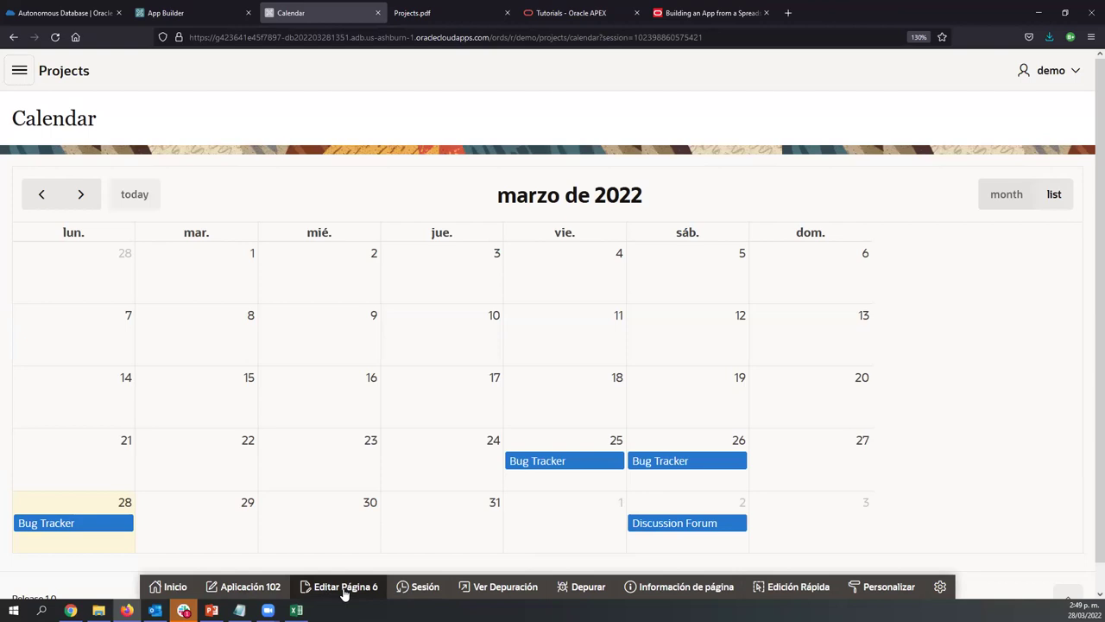
Open Page 6: Calendar in Page Designer, widen the property panel, and select the Calendar region
click(343, 587)
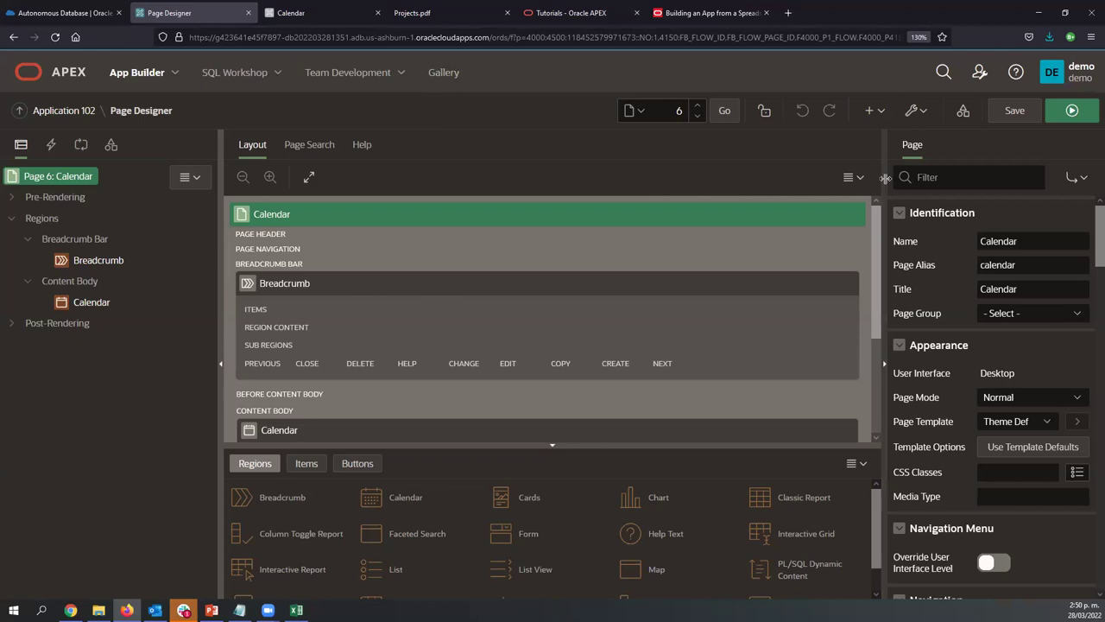
drag(880, 198, 688, 198)
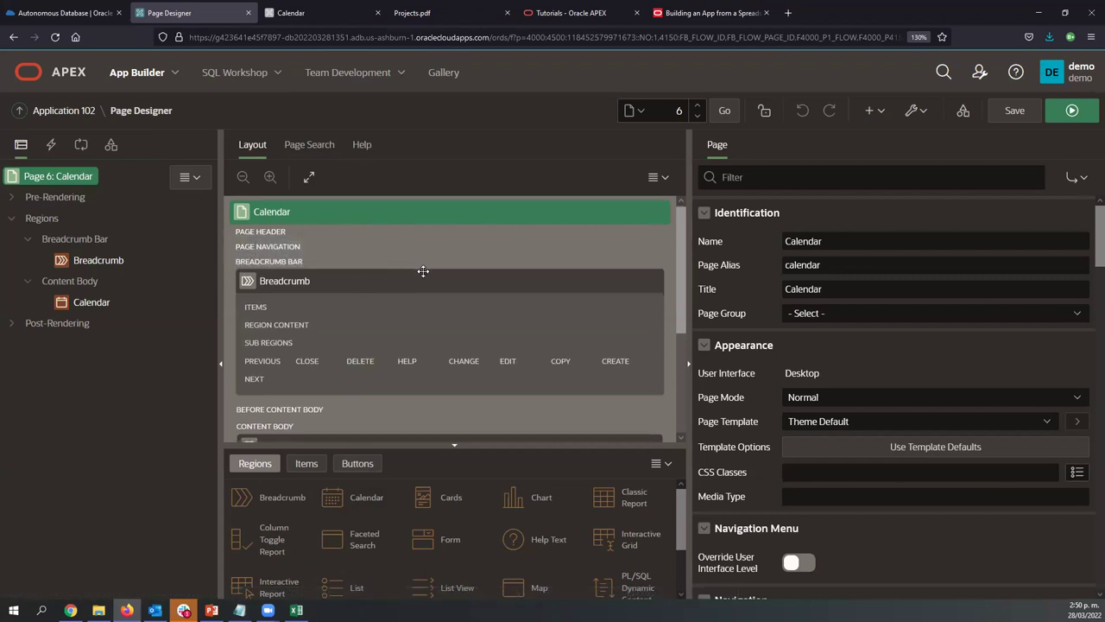
scroll(423, 274, down, 3)
scroll(423, 275, down, 1)
scroll(423, 271, up, 4)
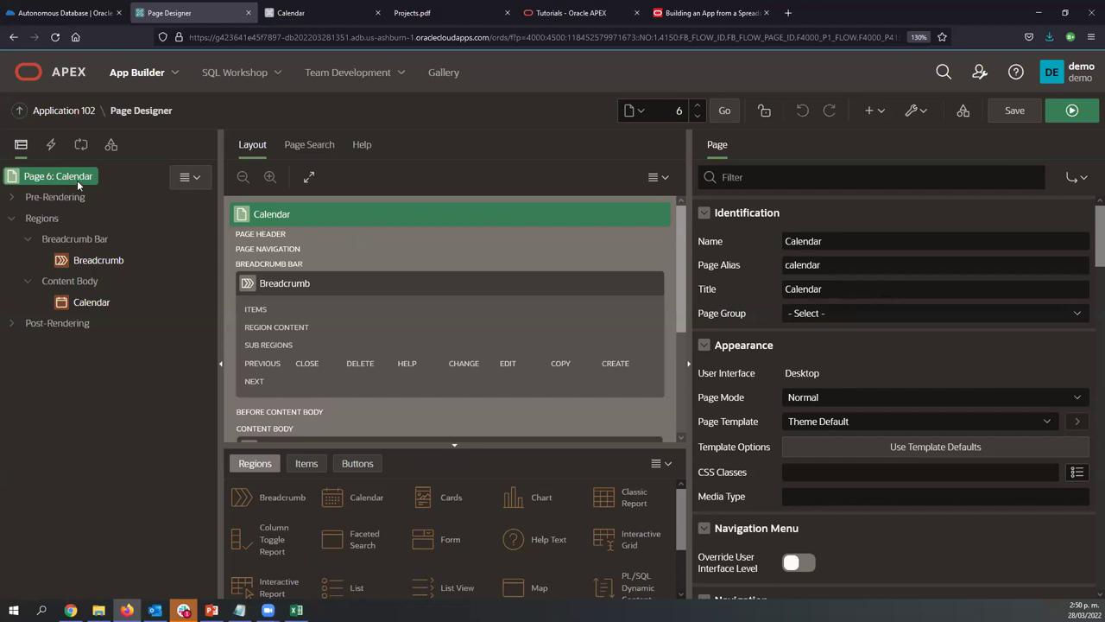
click(89, 303)
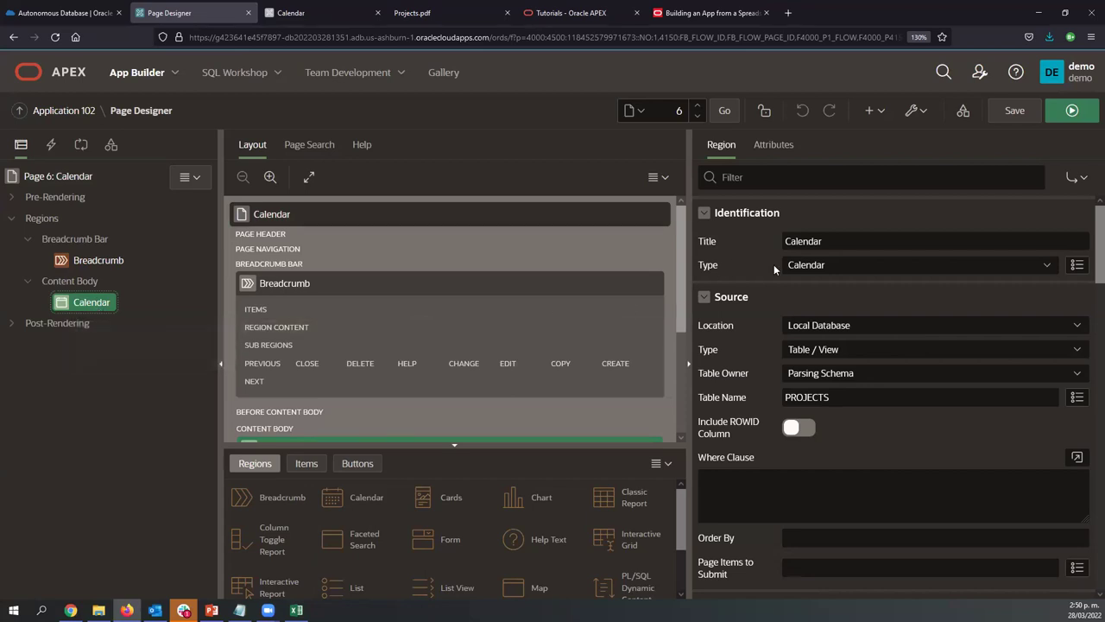
Make the calendar display TASK_NAME and end each event on END_DATE
click(774, 145)
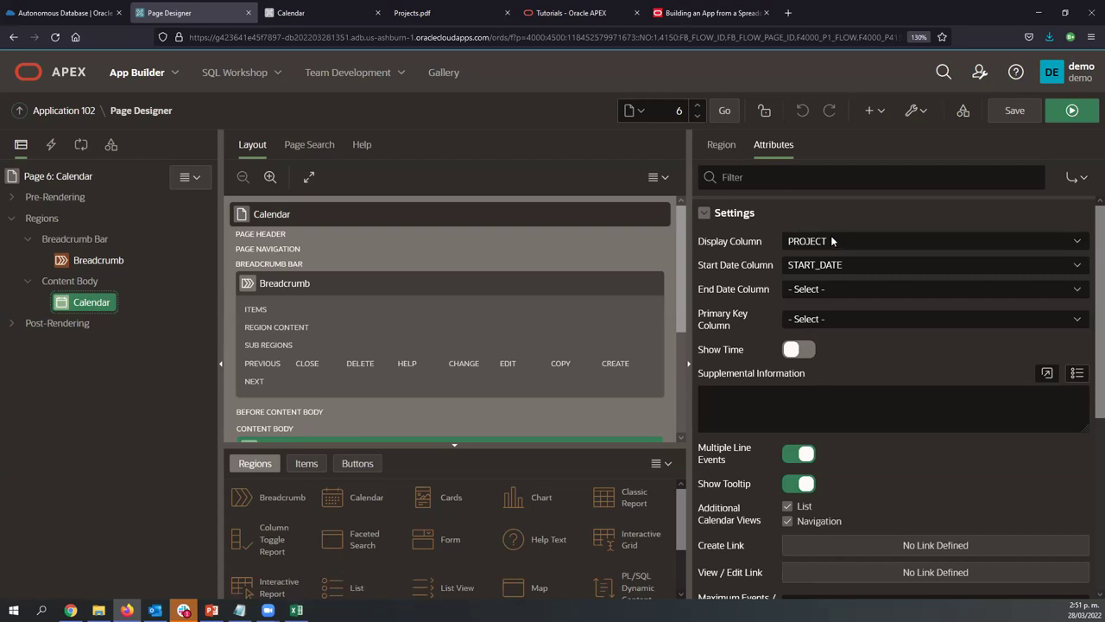
click(833, 240)
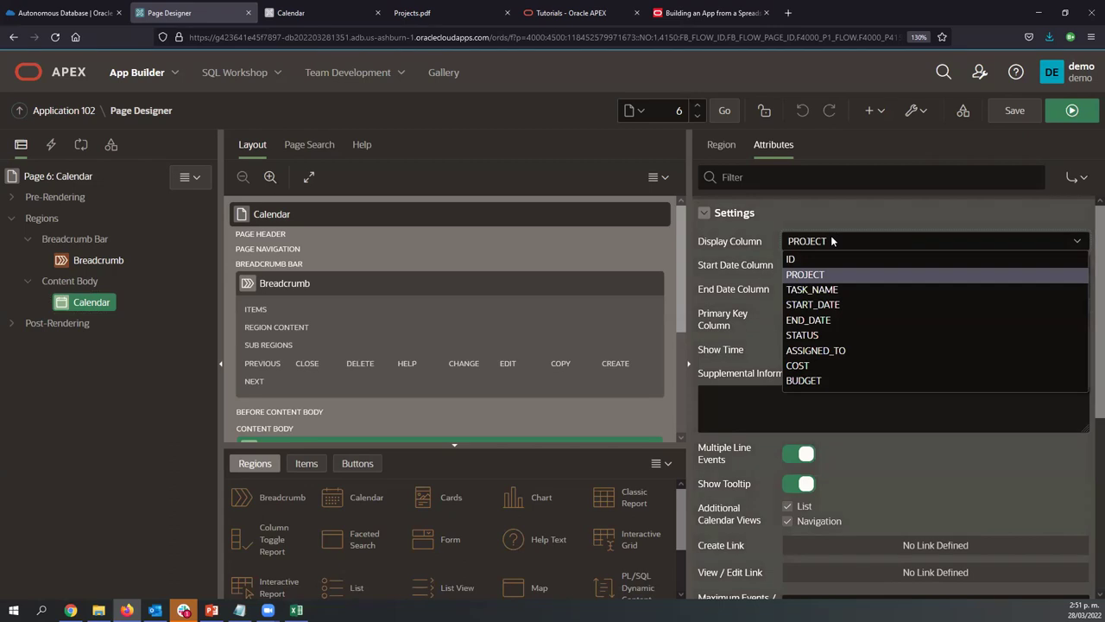
click(817, 289)
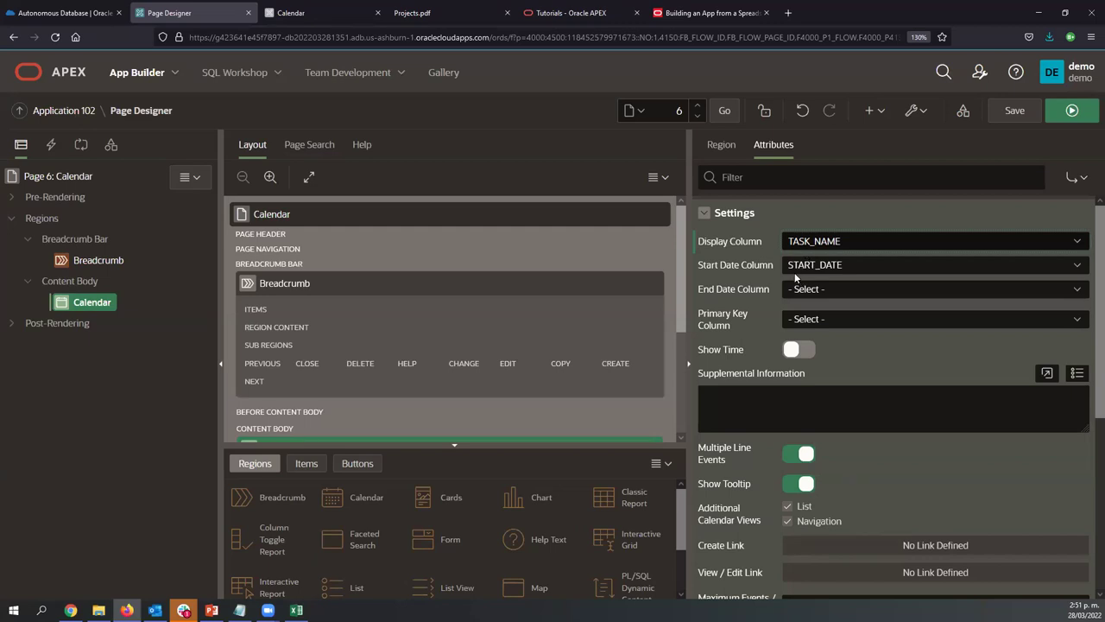
click(820, 290)
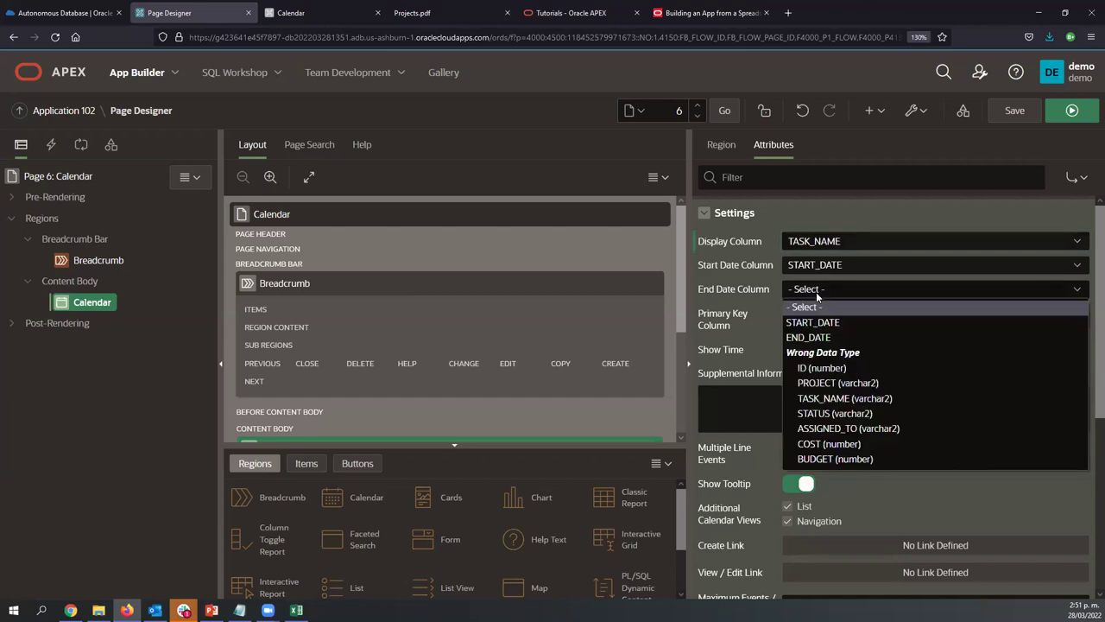
click(810, 338)
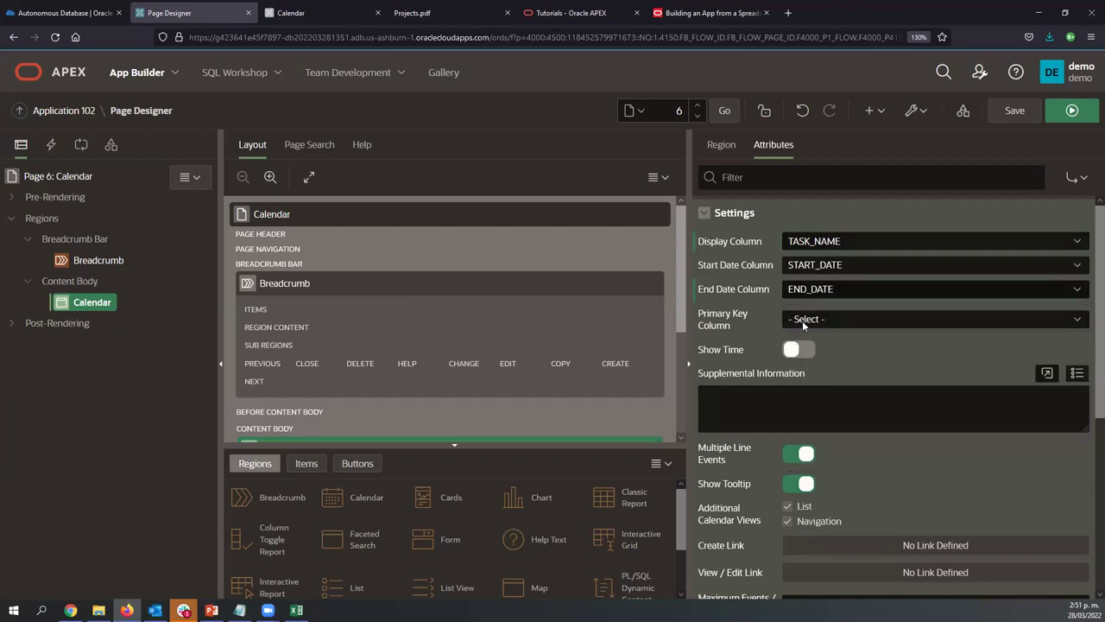
Set Supplemental Information to &PROJECT.<br> and &STATUS. on separate lines using Quick Pick
click(942, 400)
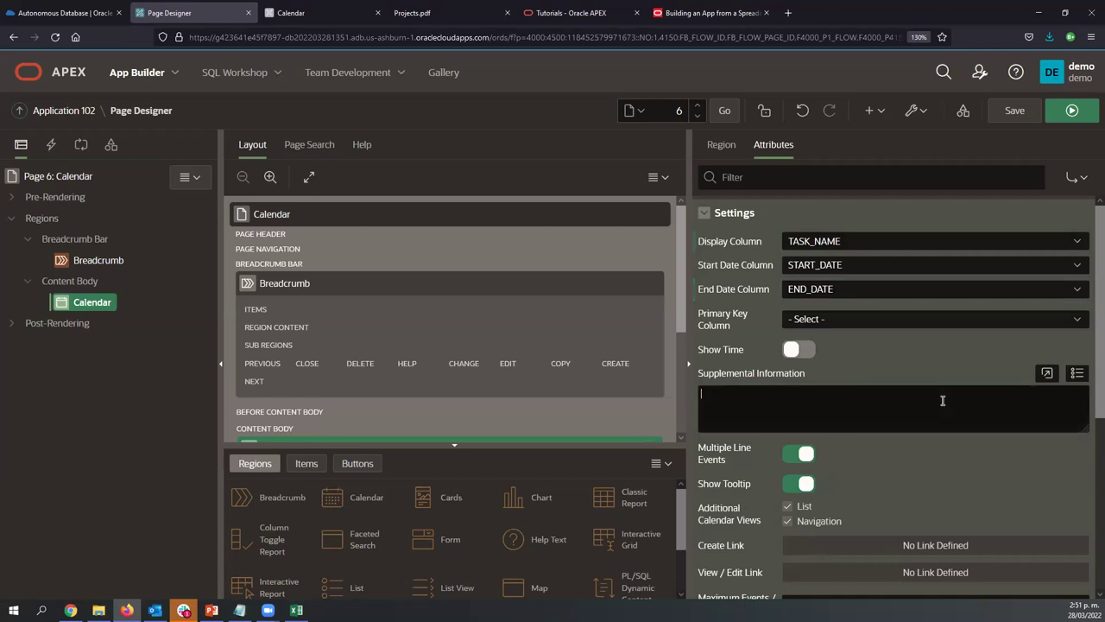
click(1074, 382)
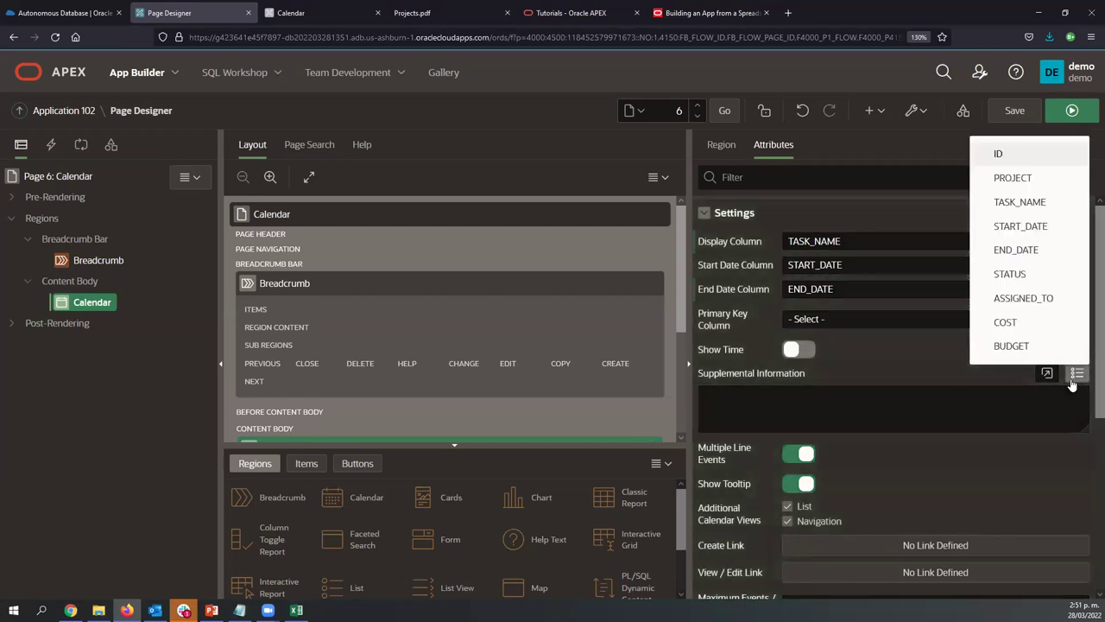
click(1014, 275)
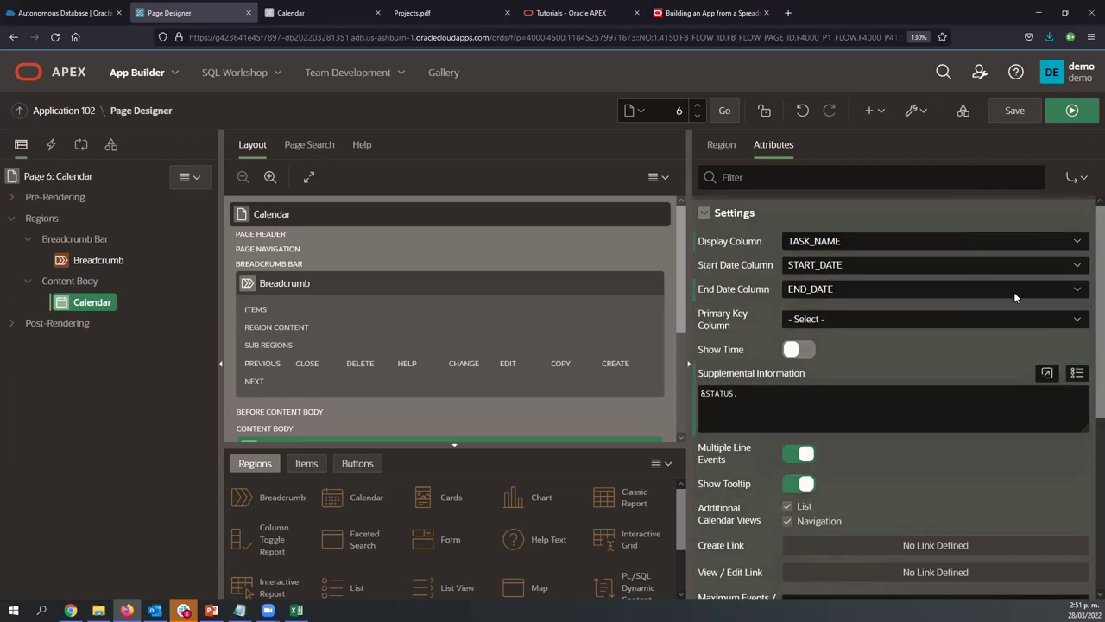
click(1076, 373)
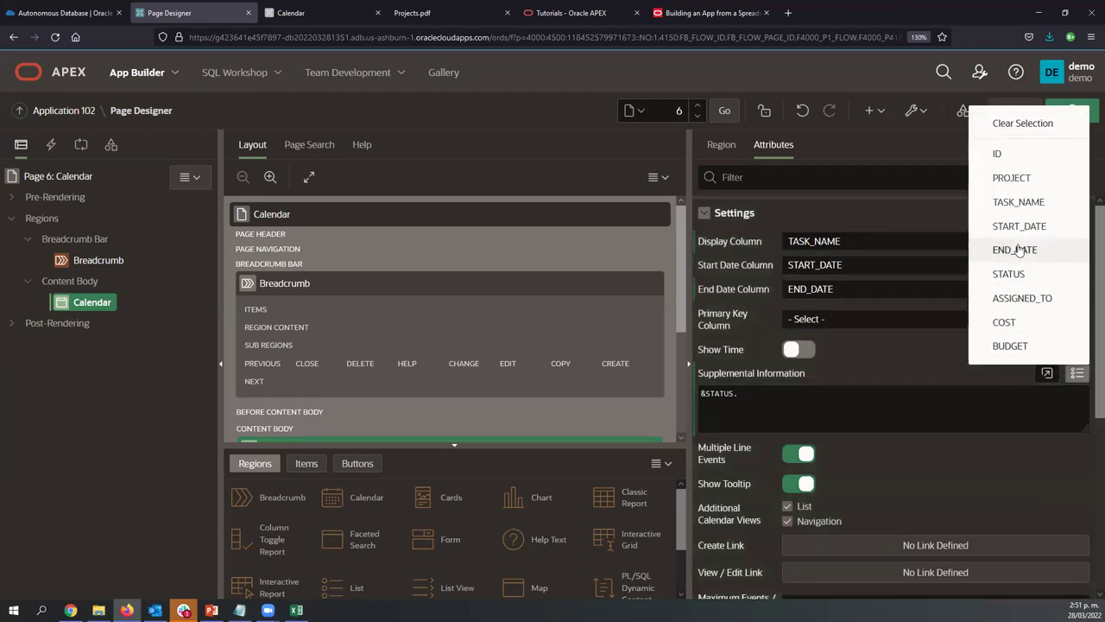
click(1014, 177)
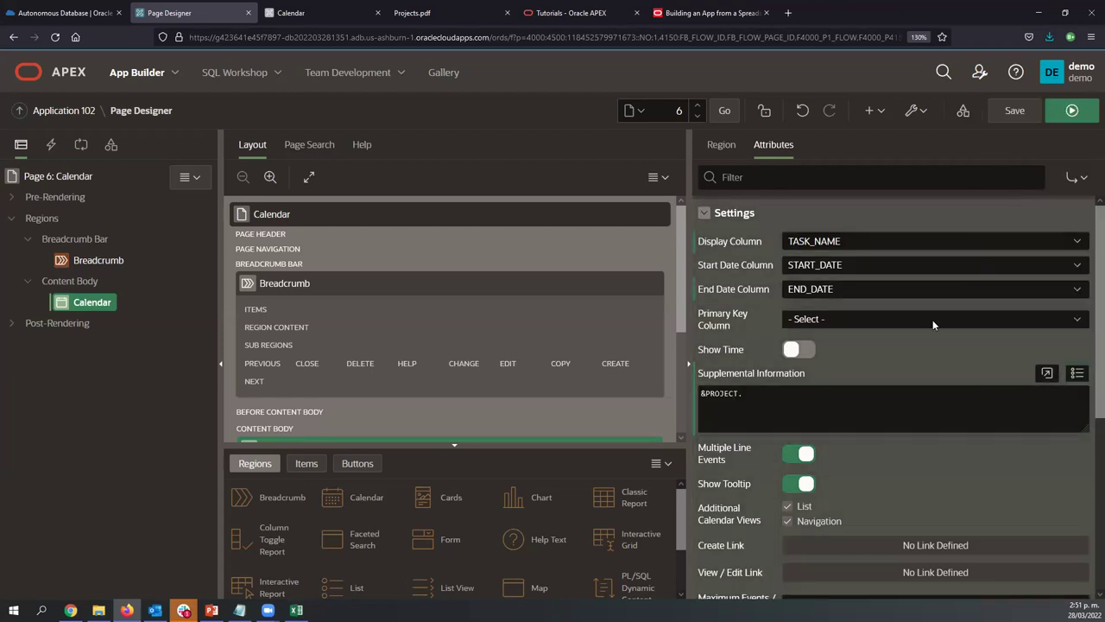
click(846, 412)
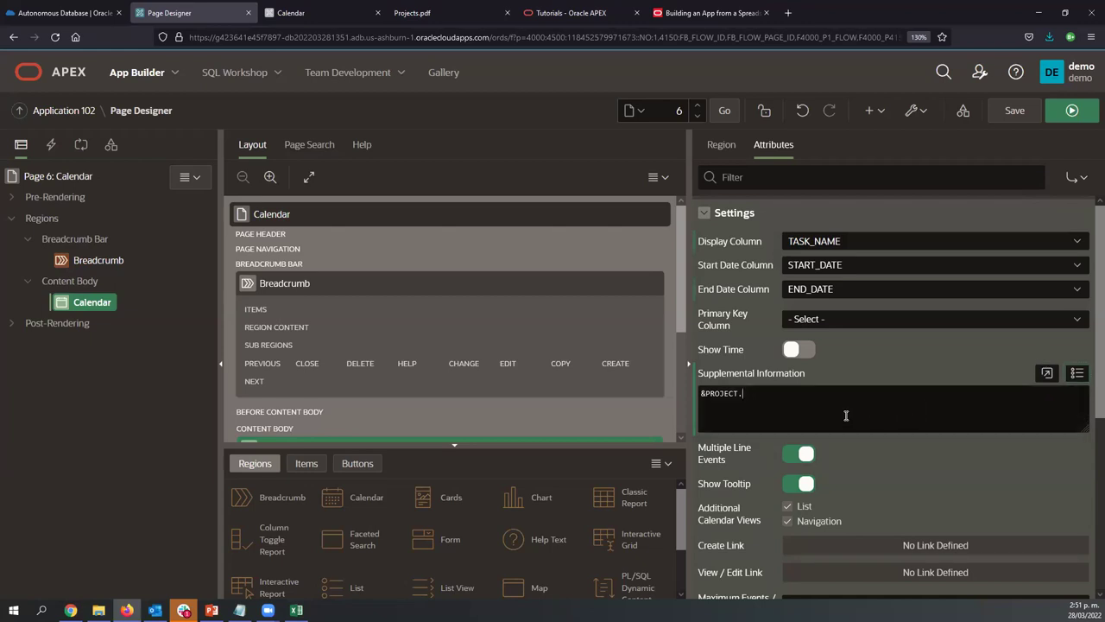
key(ctrl+a)
key(ctrl+c)
click(1076, 373)
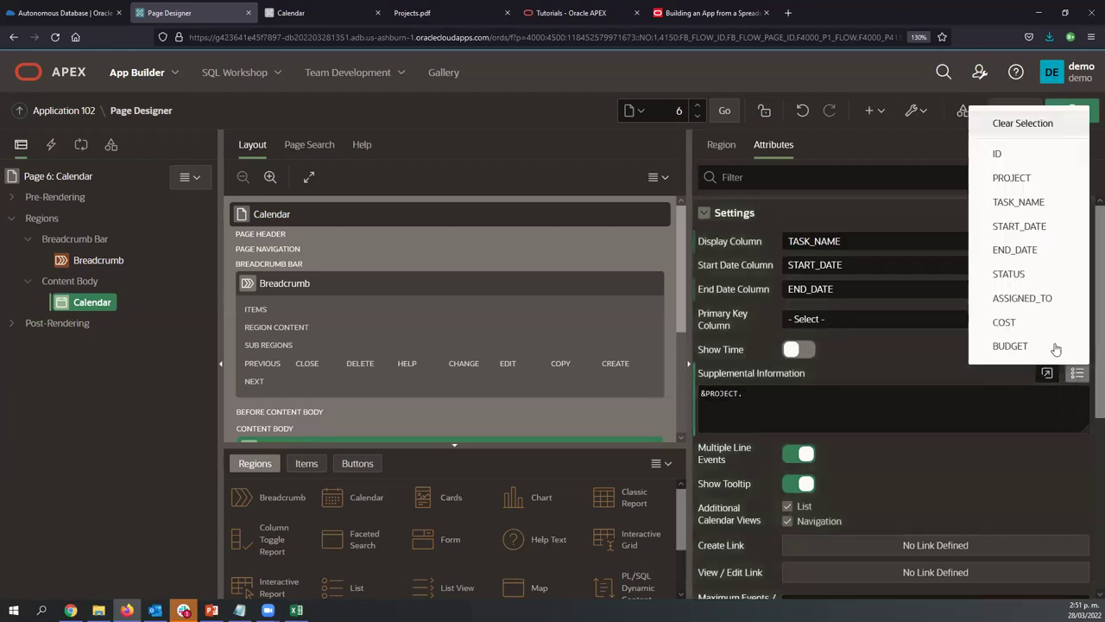
click(1016, 271)
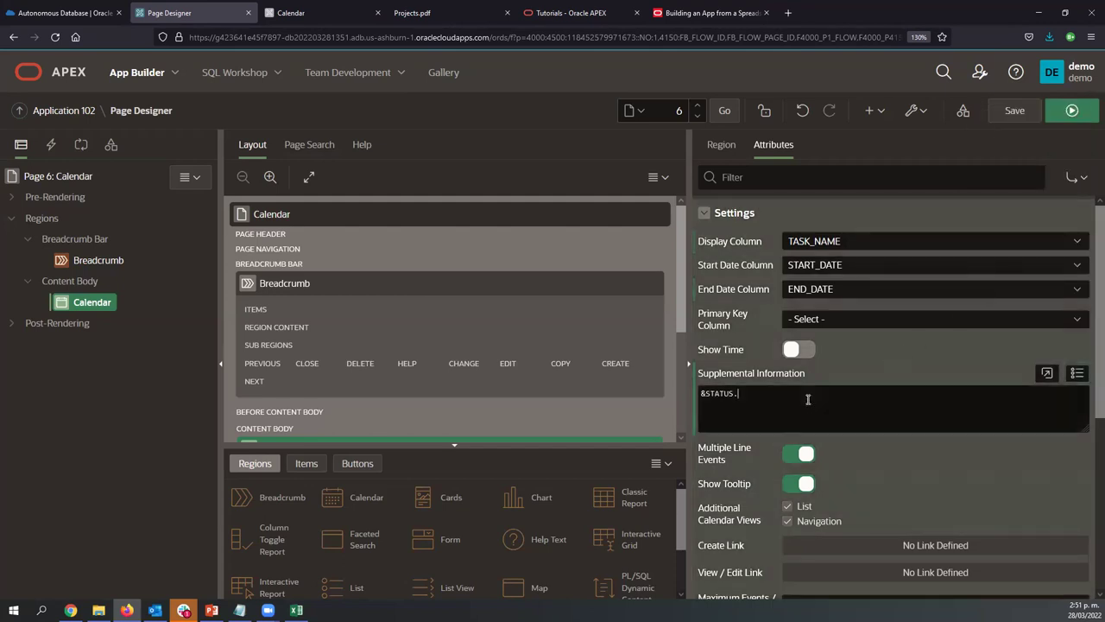
key(Return)
key(Up)
key(ctrl+v)
text(z)
text(<br>)
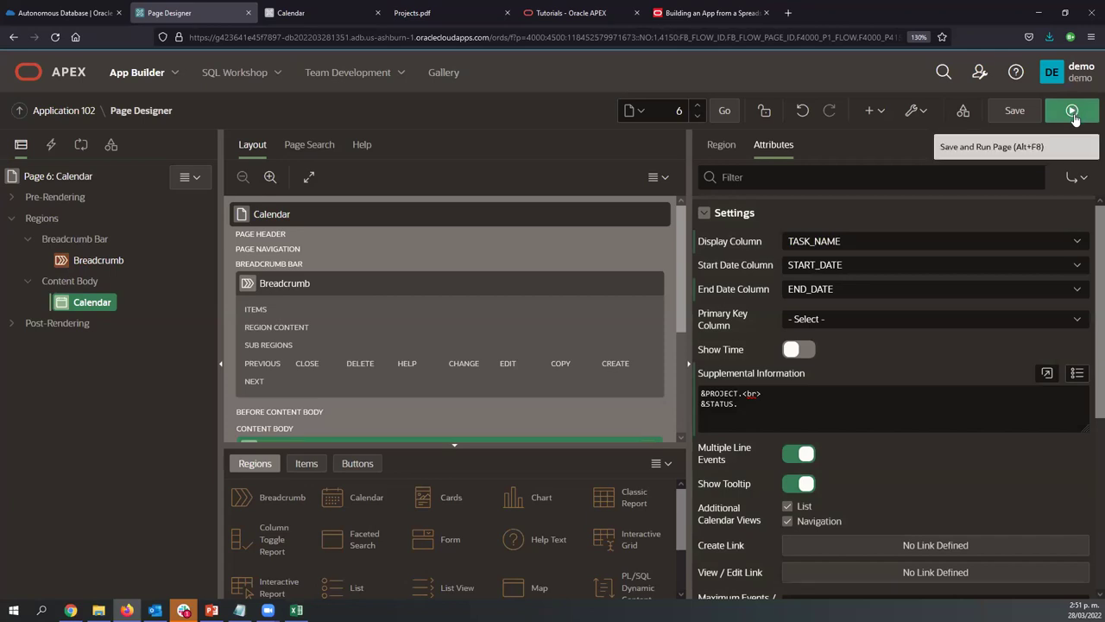
Save and run the Calendar page, then check event tooltips for dates, project and status
click(1072, 113)
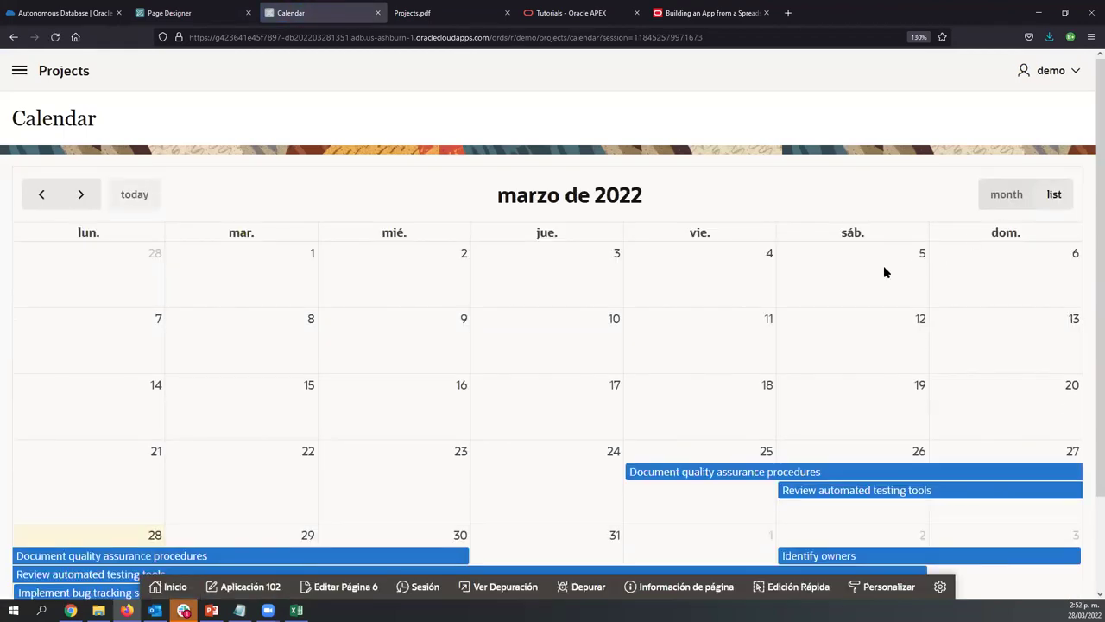
scroll(883, 268, down, 2)
scroll(890, 305, up, 2)
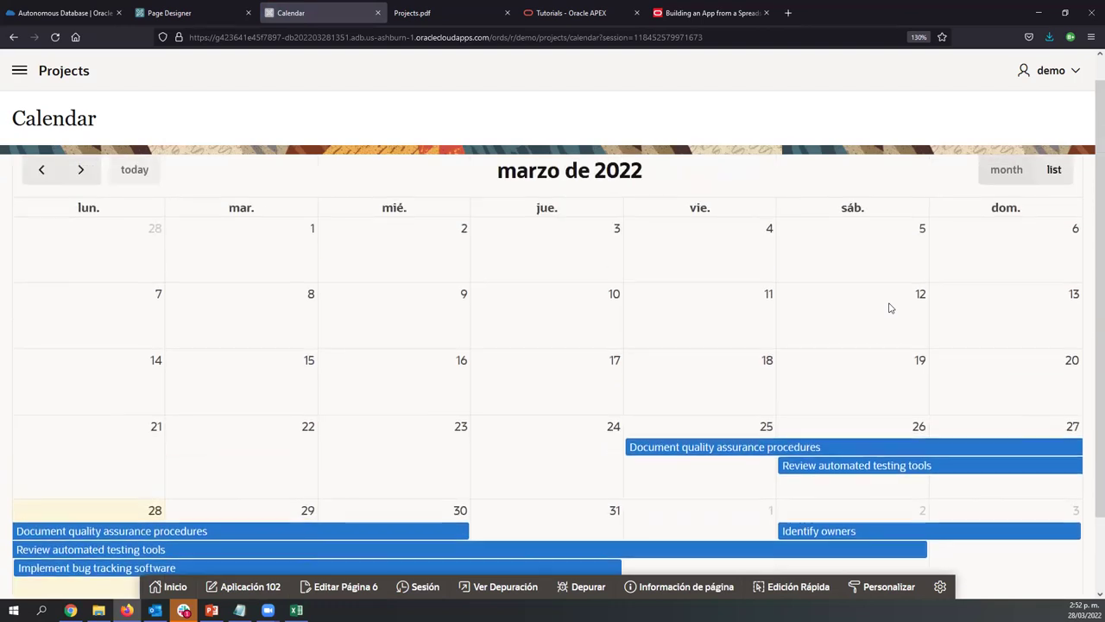
scroll(917, 347, down, 2)
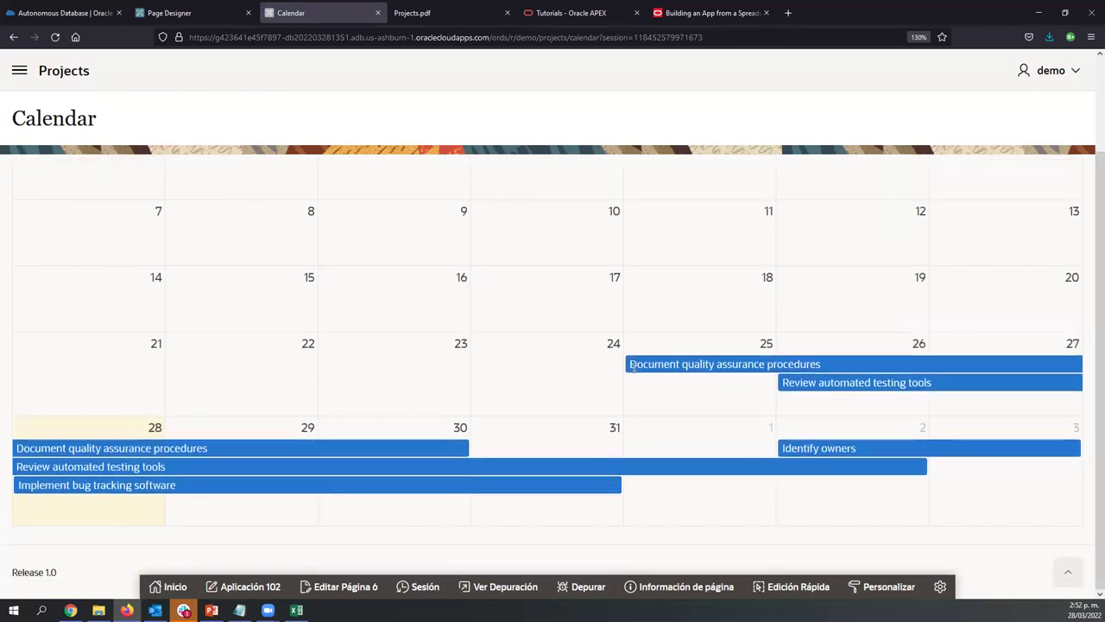
mouse_move(648, 358)
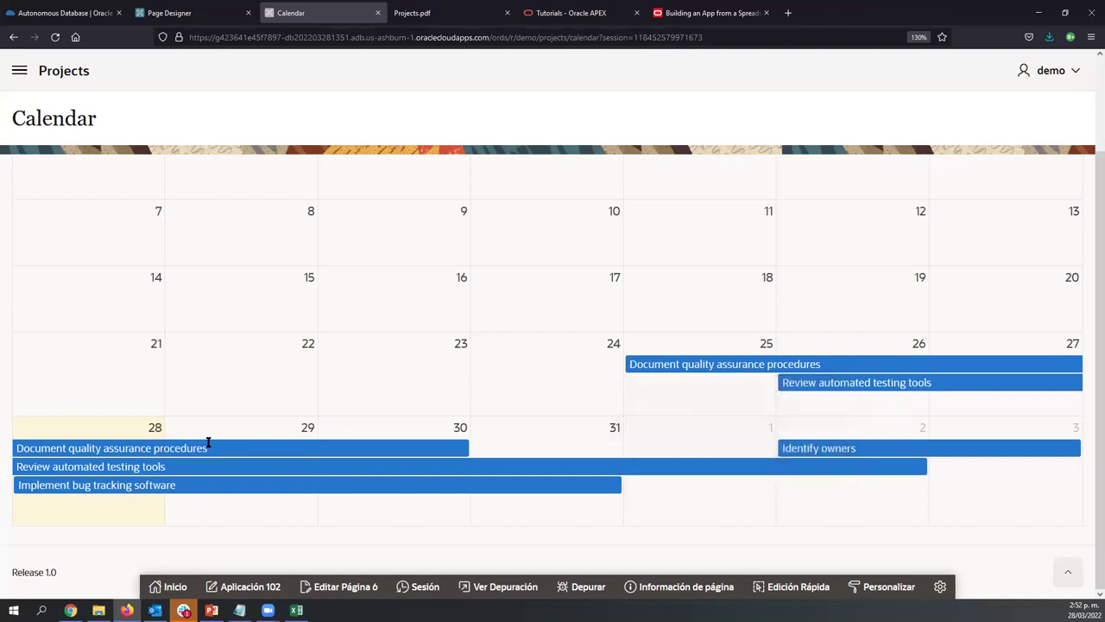
mouse_move(448, 448)
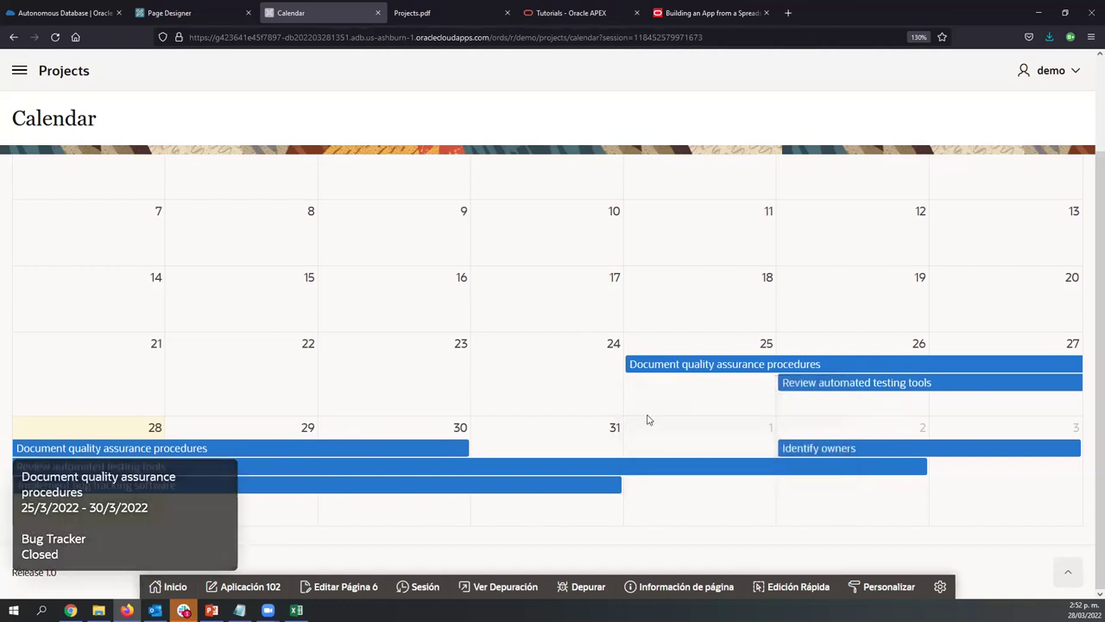
mouse_move(792, 386)
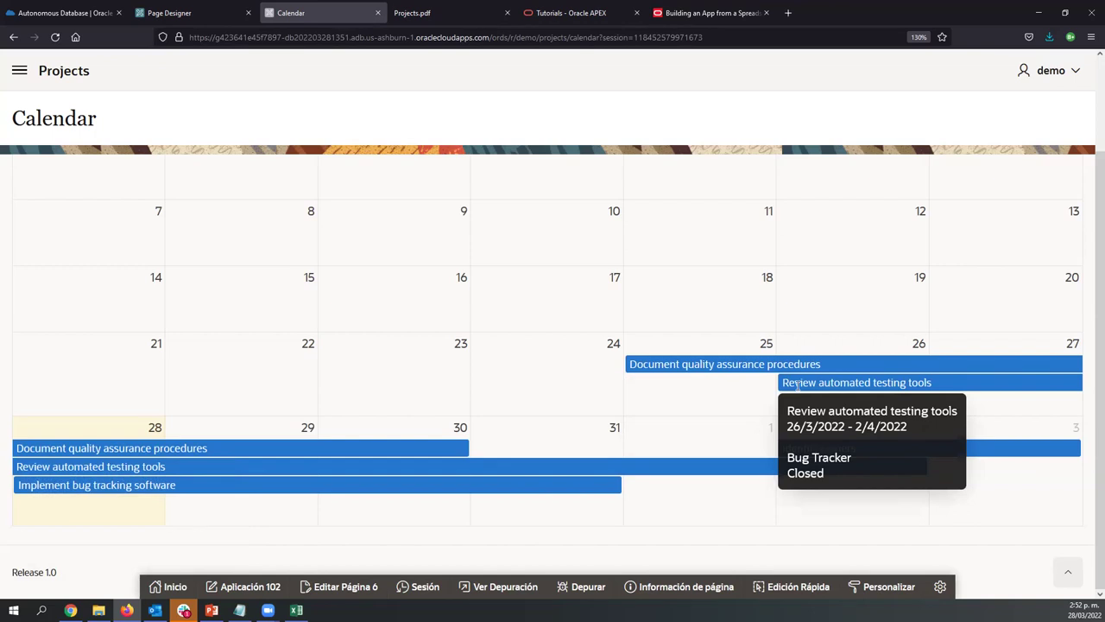
scroll(755, 449, up, 2)
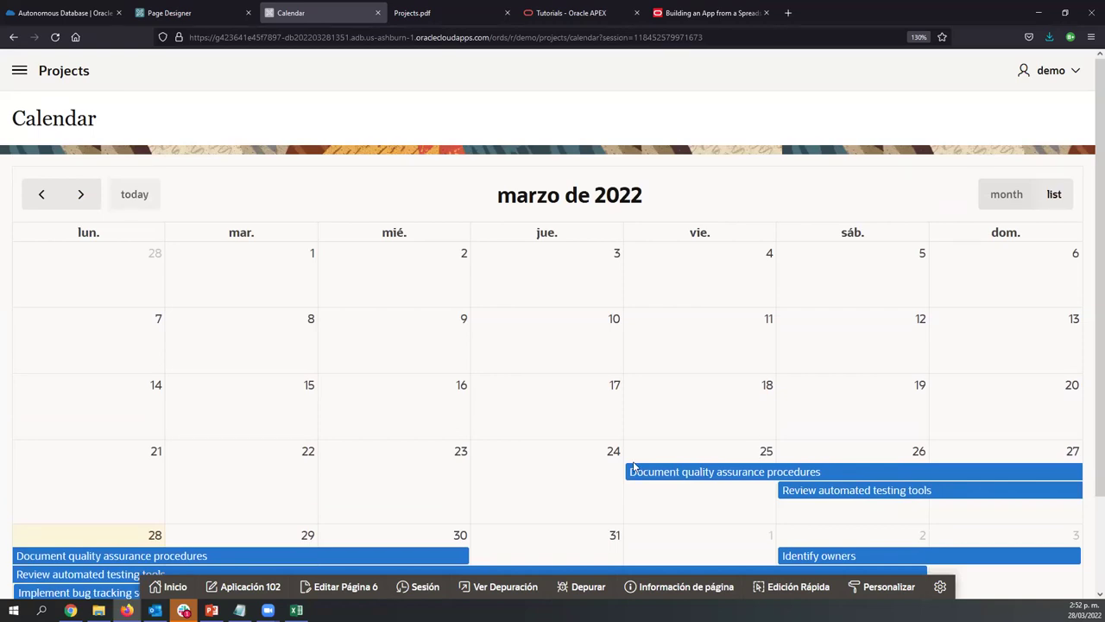
click(30, 71)
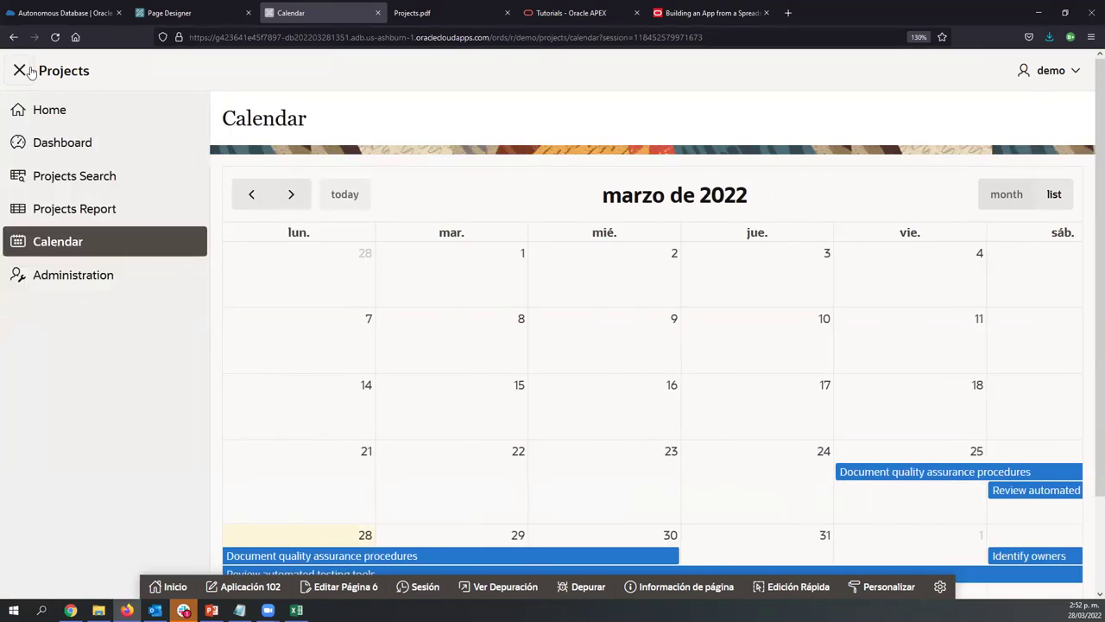
click(25, 71)
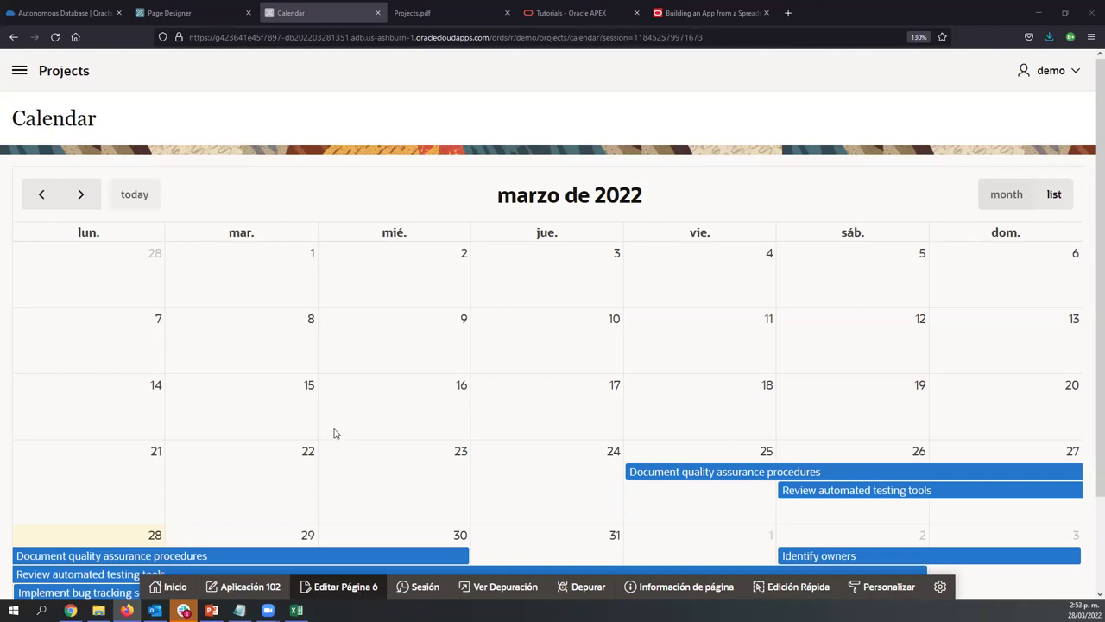
Open Application 102's Dashboard page in Page Designer and inspect the Project chart region
click(200, 9)
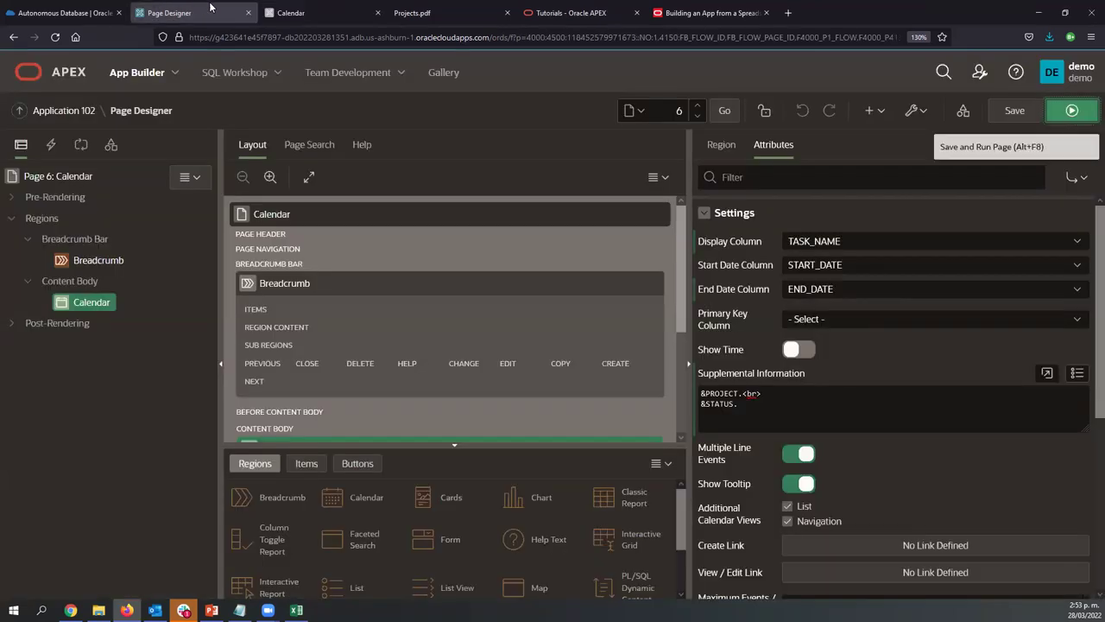
click(294, 12)
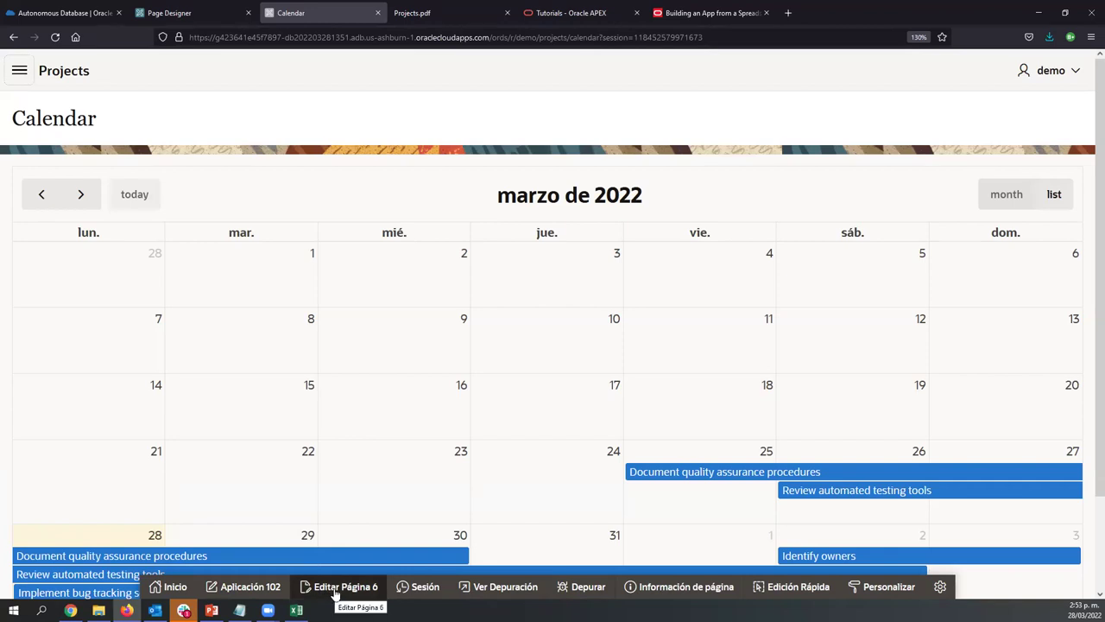
click(337, 587)
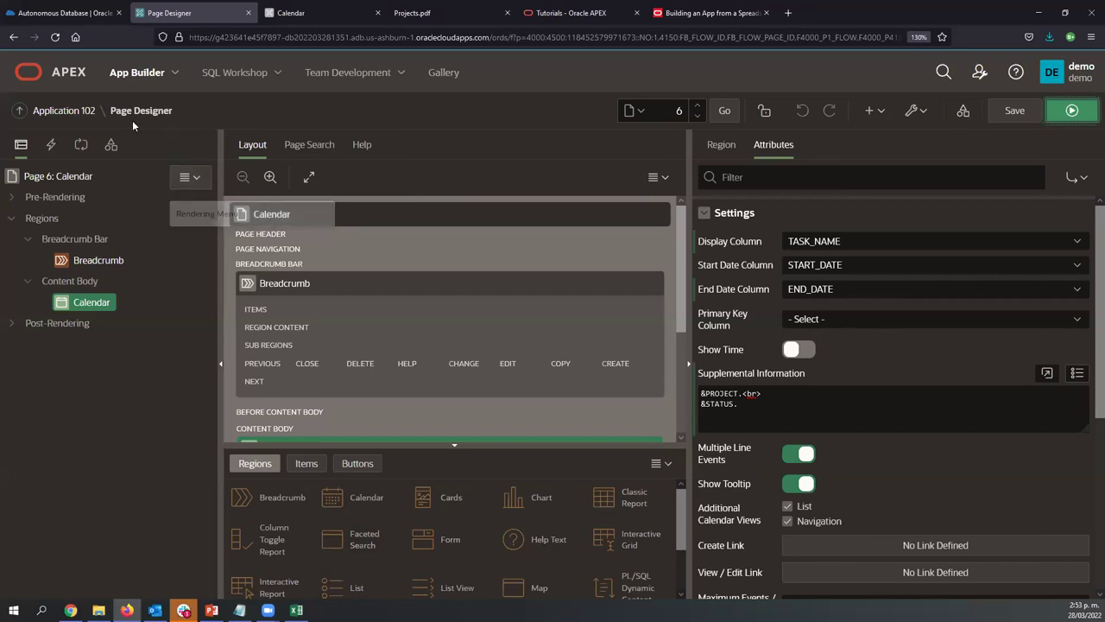
click(82, 113)
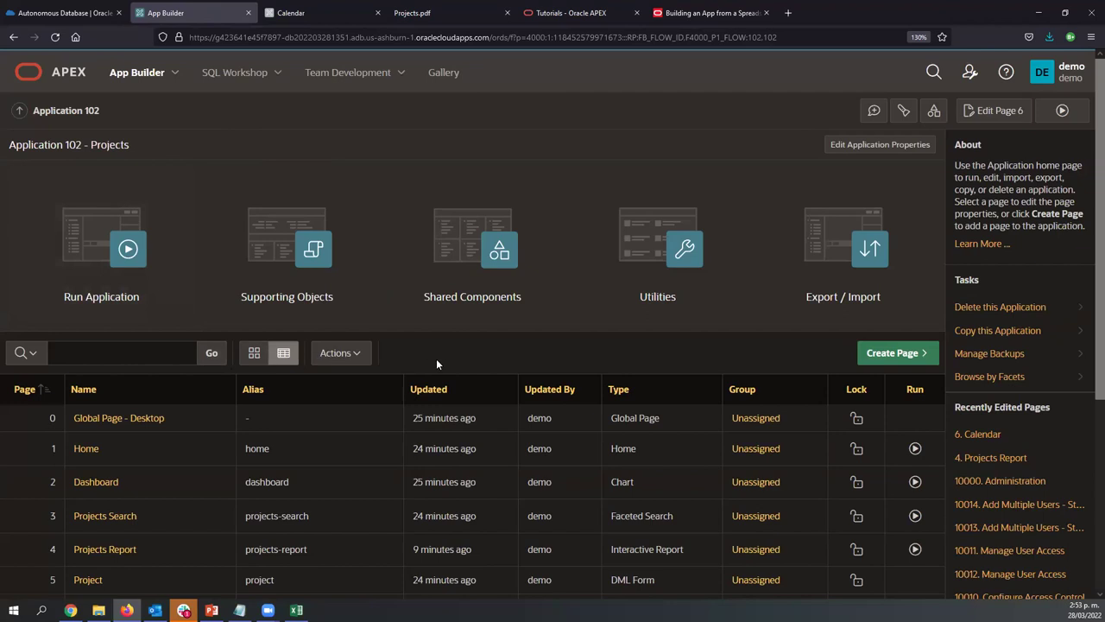
scroll(398, 420, down, 5)
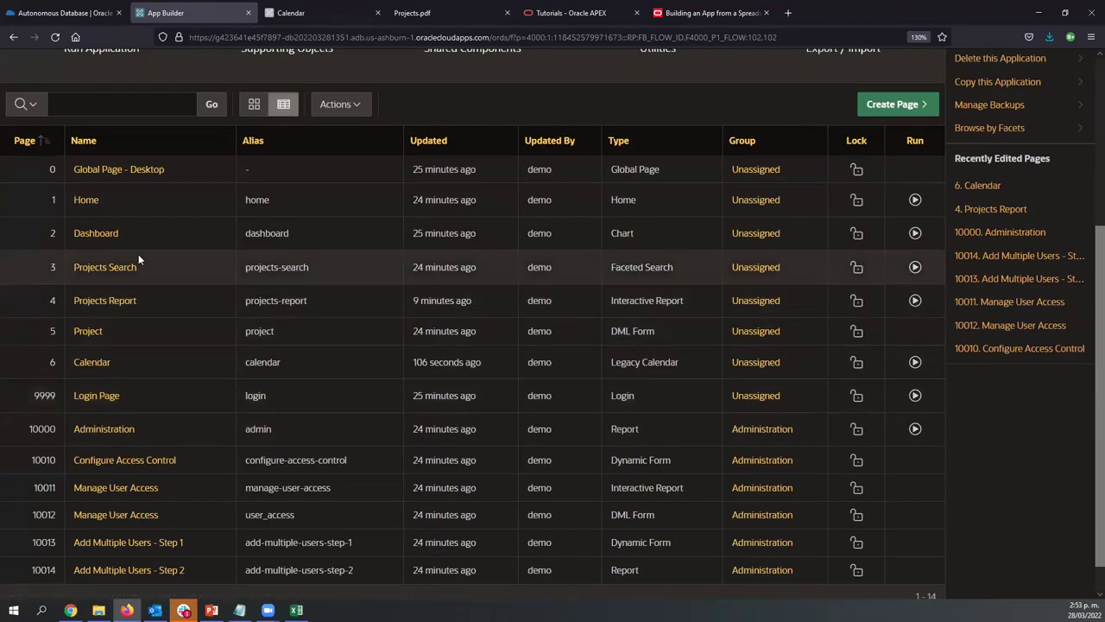
scroll(152, 340, up, 3)
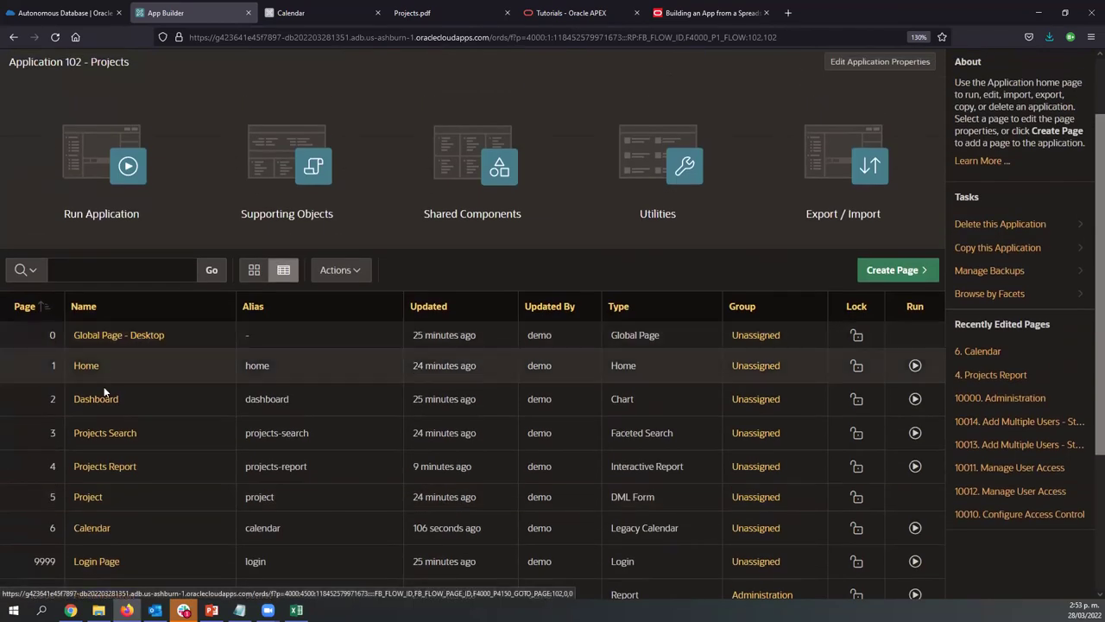
click(97, 403)
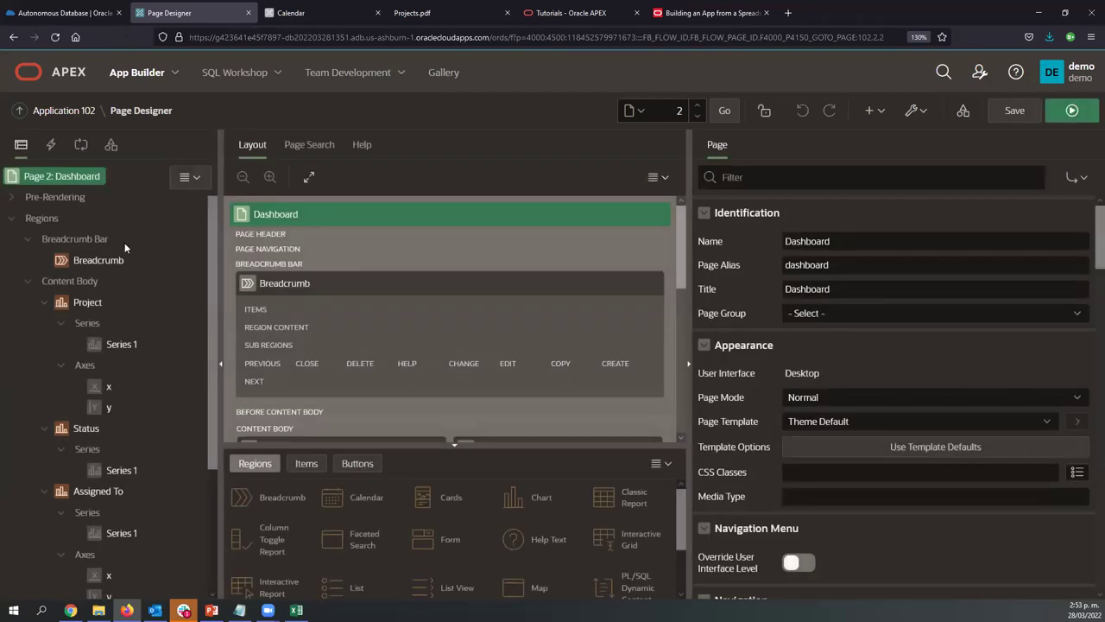
click(87, 302)
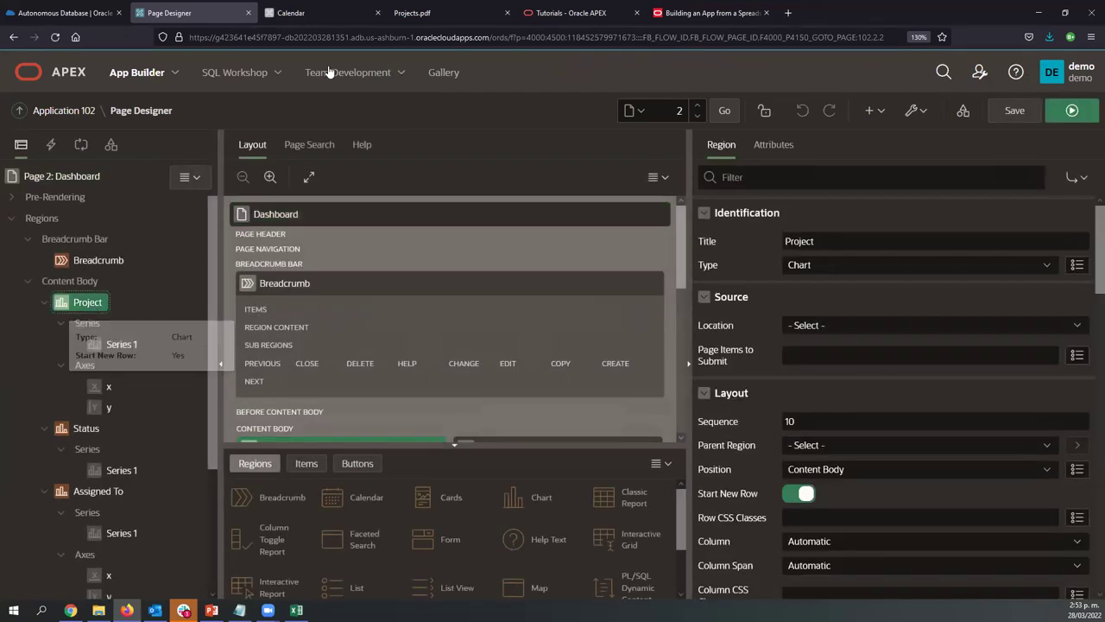
In the running app, go to the Dashboard page from the navigation menu
click(302, 13)
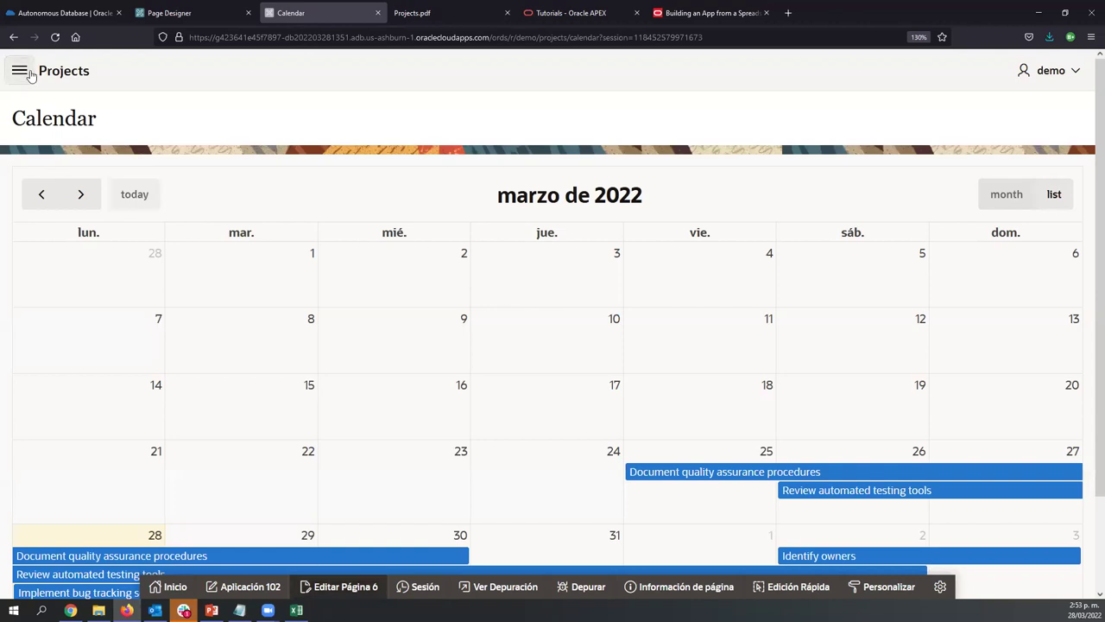
click(19, 71)
click(73, 144)
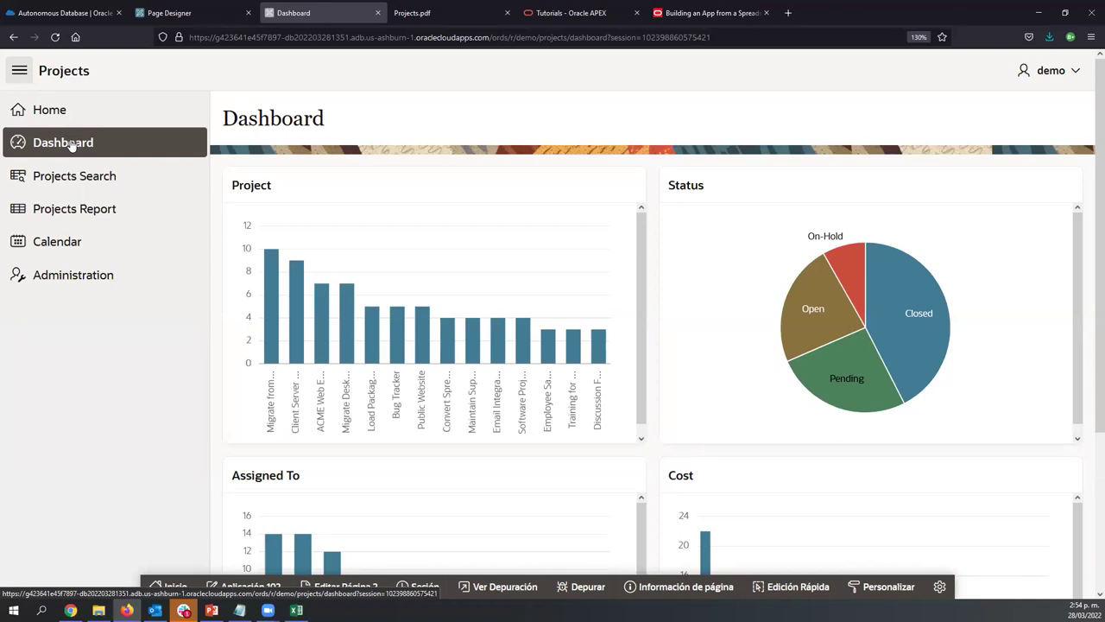
click(19, 71)
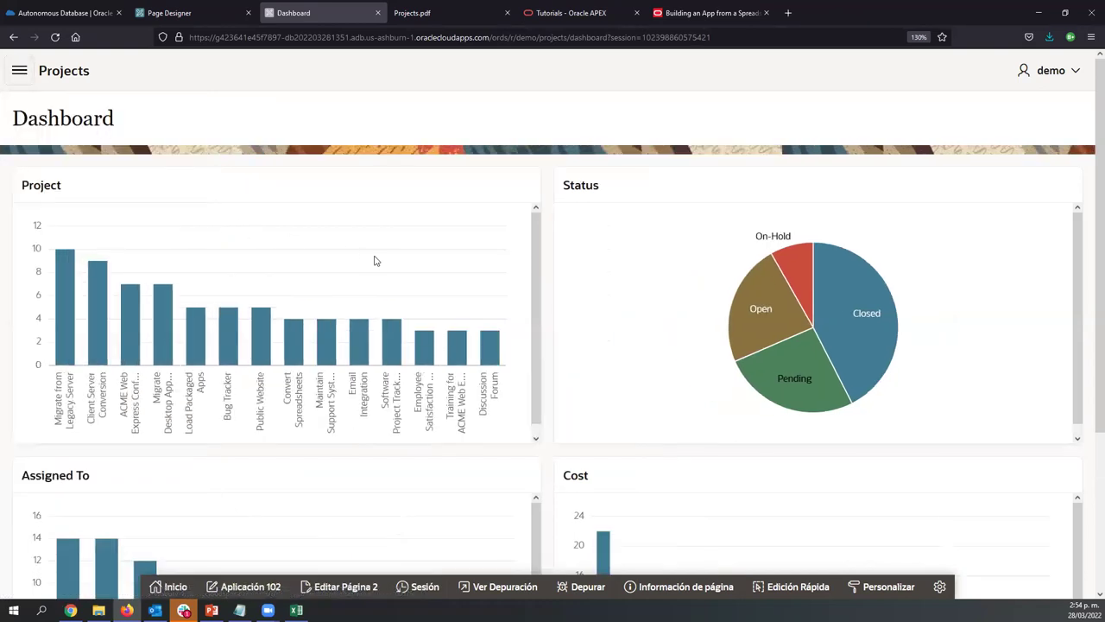
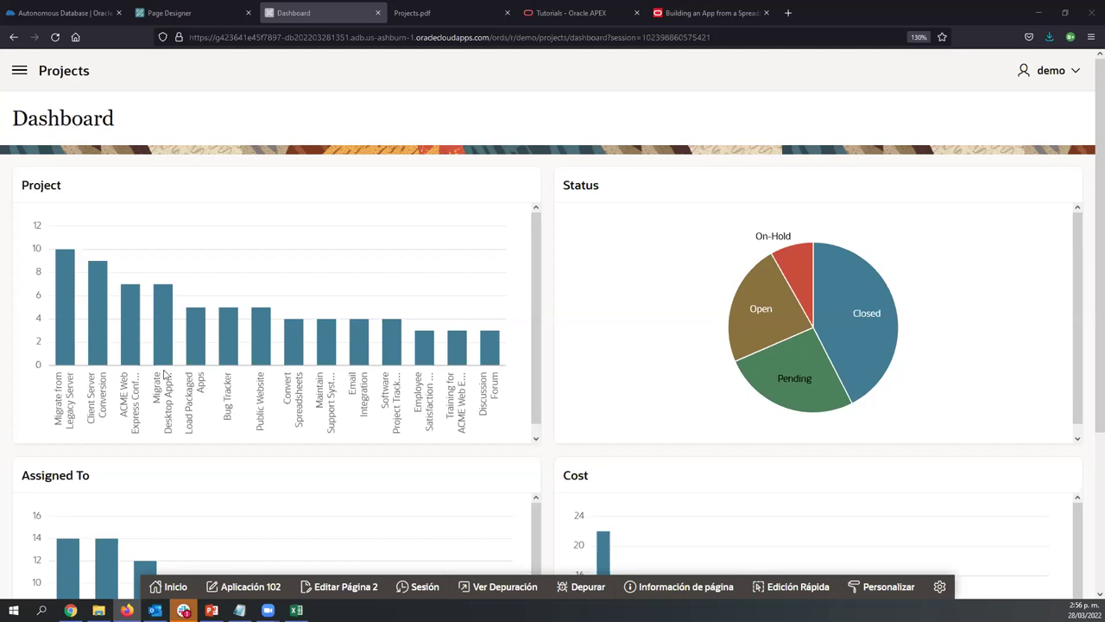
Open Projects Report from the app menu, showing tasks grouped by project with a 1,700 Cost total
mouse_move(390, 339)
click(19, 71)
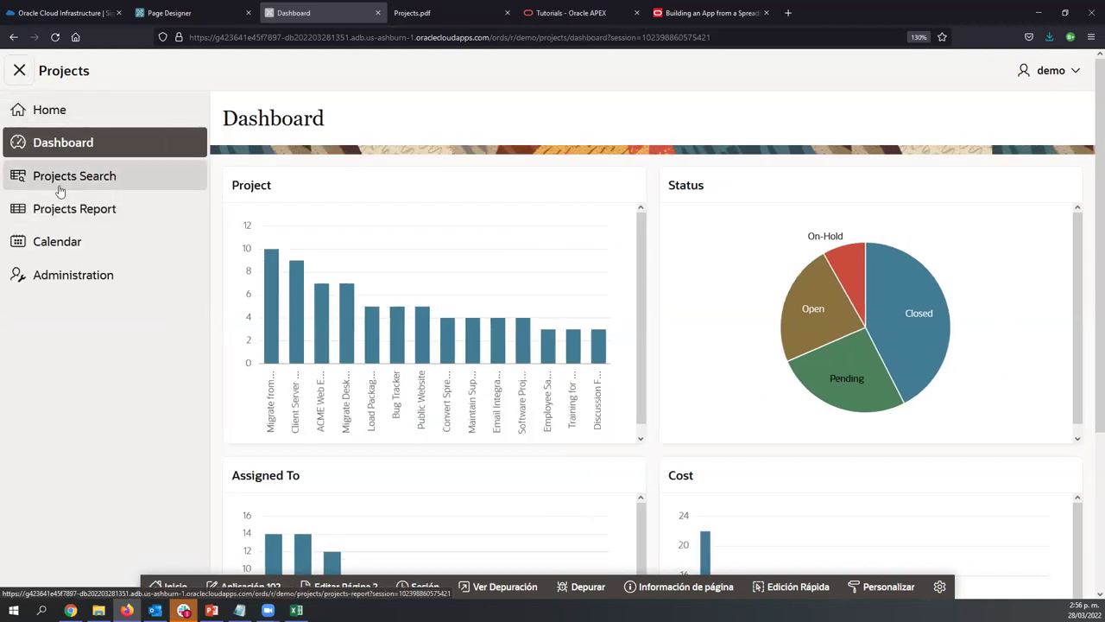
click(57, 209)
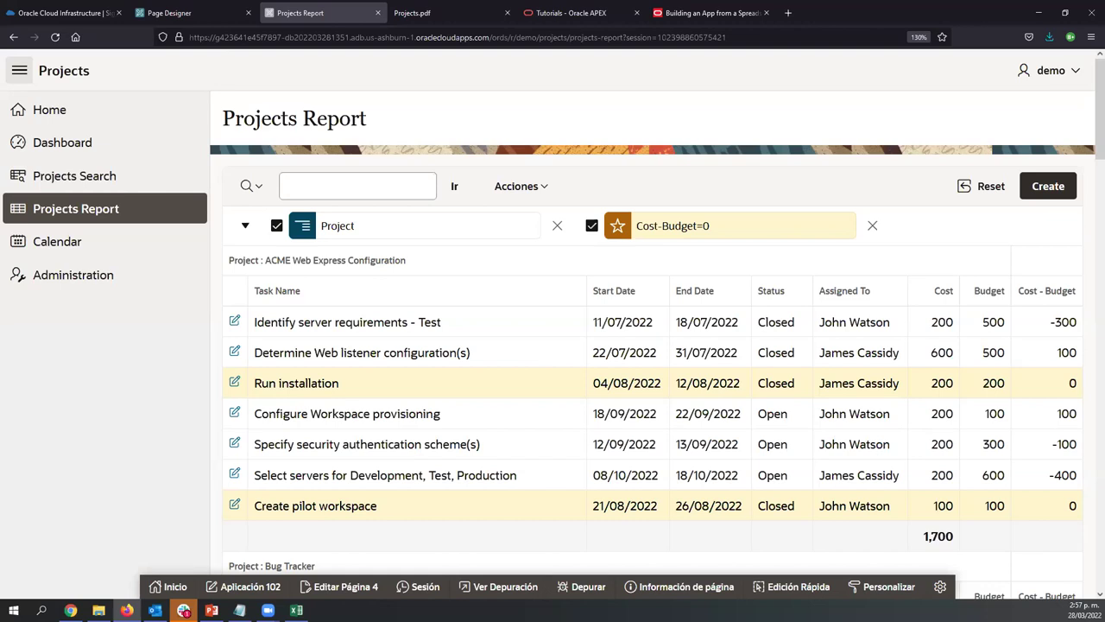
Go to Administration, collapse the side menu, and list app users in Manage User Access
click(61, 287)
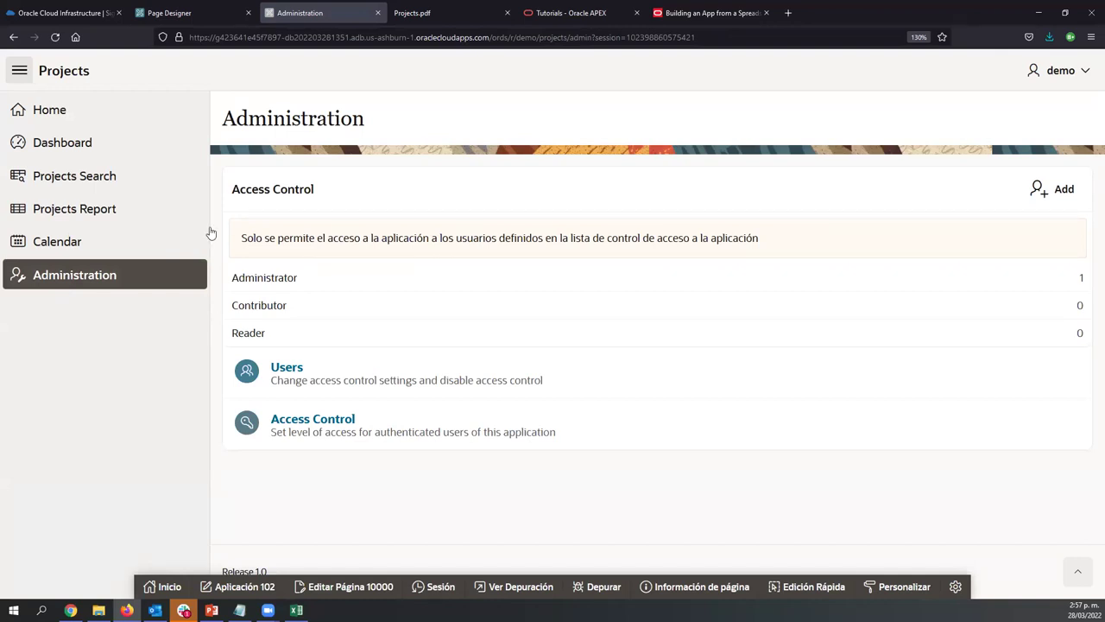
click(18, 80)
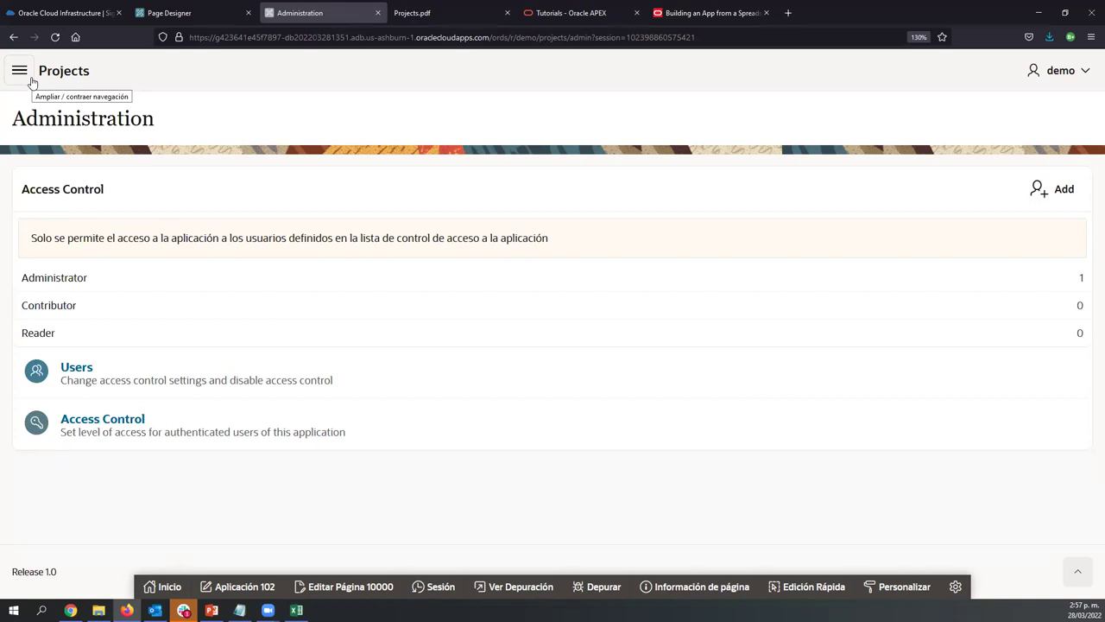
click(243, 390)
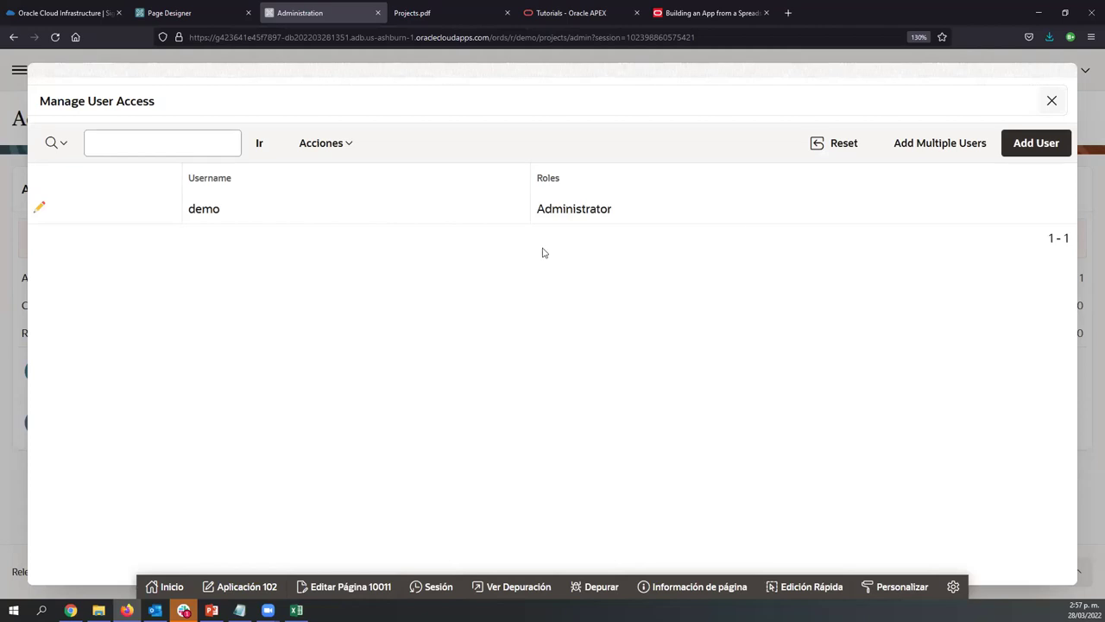
Cancel the Add User dialog, close Manage User Access, and return to Page 2: Dashboard in Page Designer
click(1008, 154)
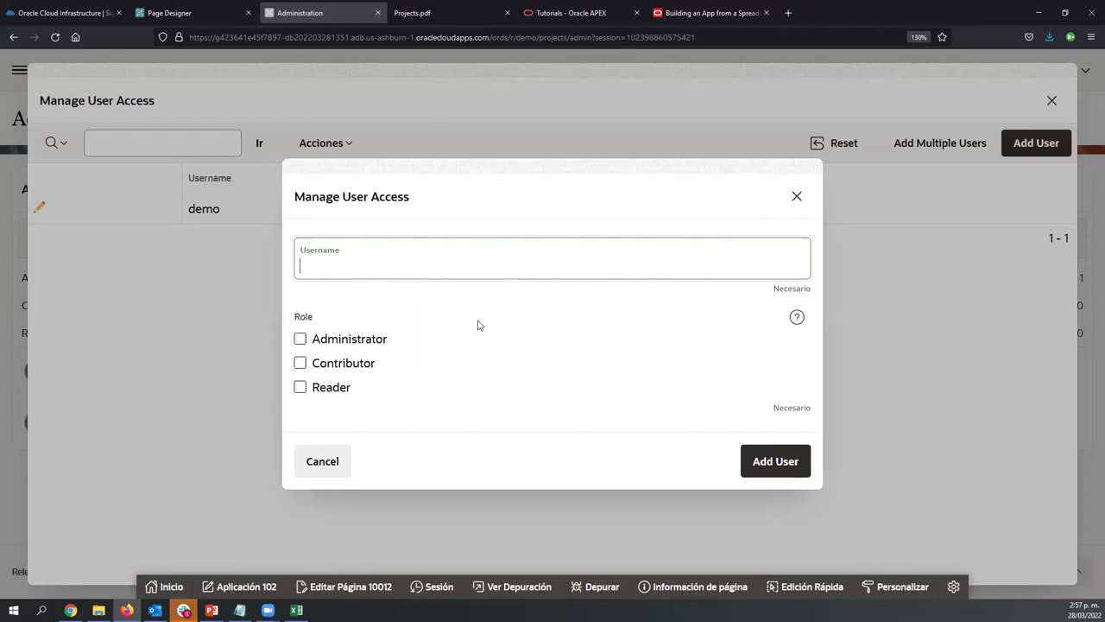
click(797, 196)
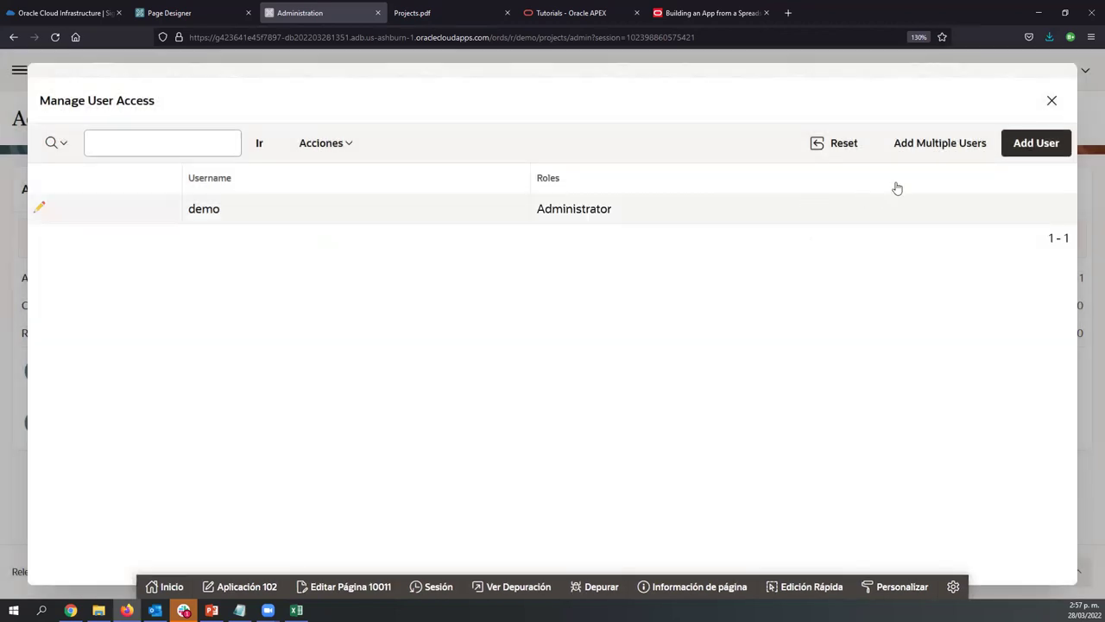
click(1051, 100)
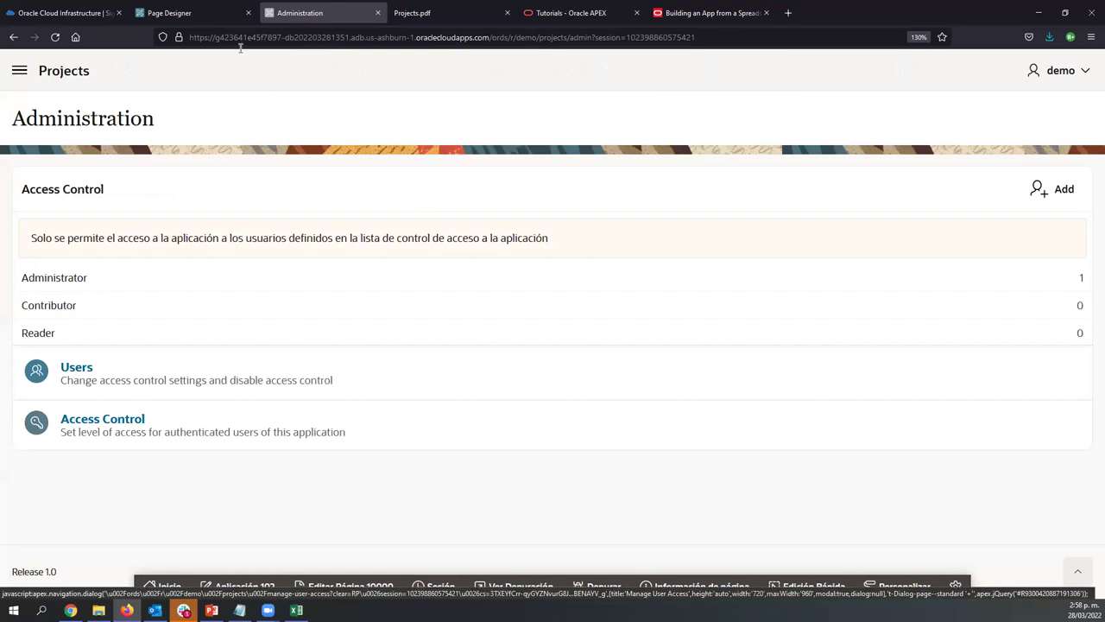
click(169, 13)
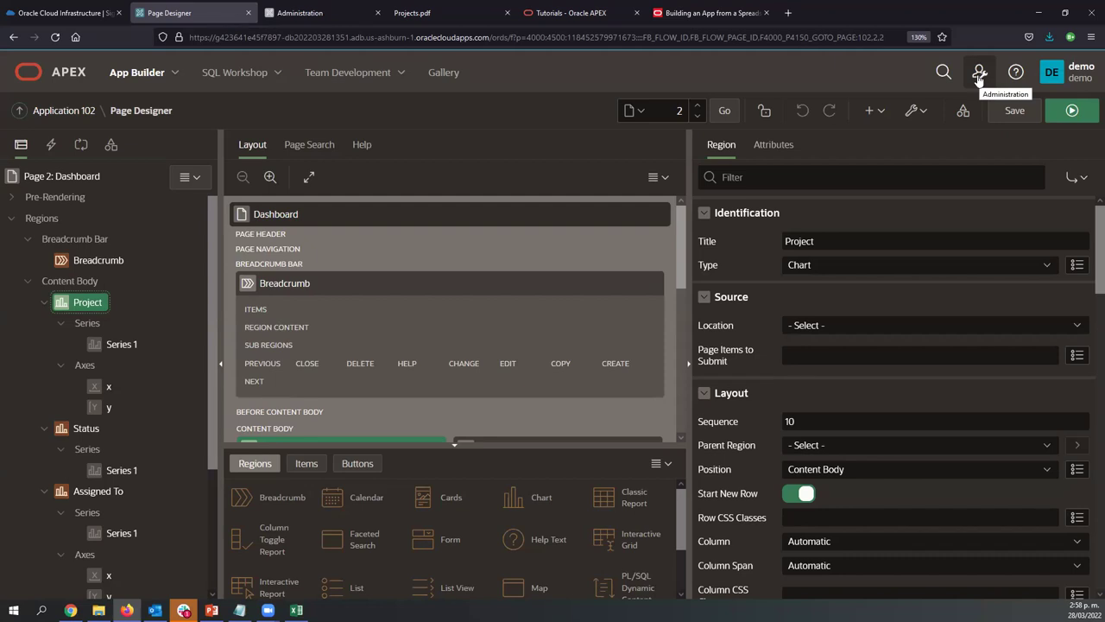
Open the Create User form via Administration > Manage Users and Groups
click(978, 74)
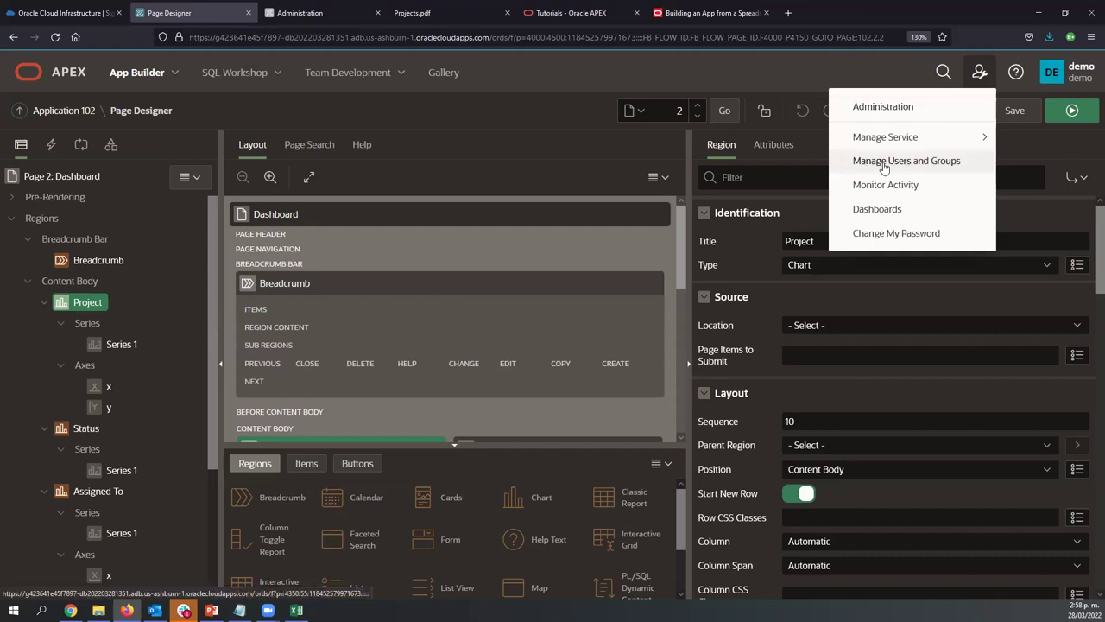
click(884, 166)
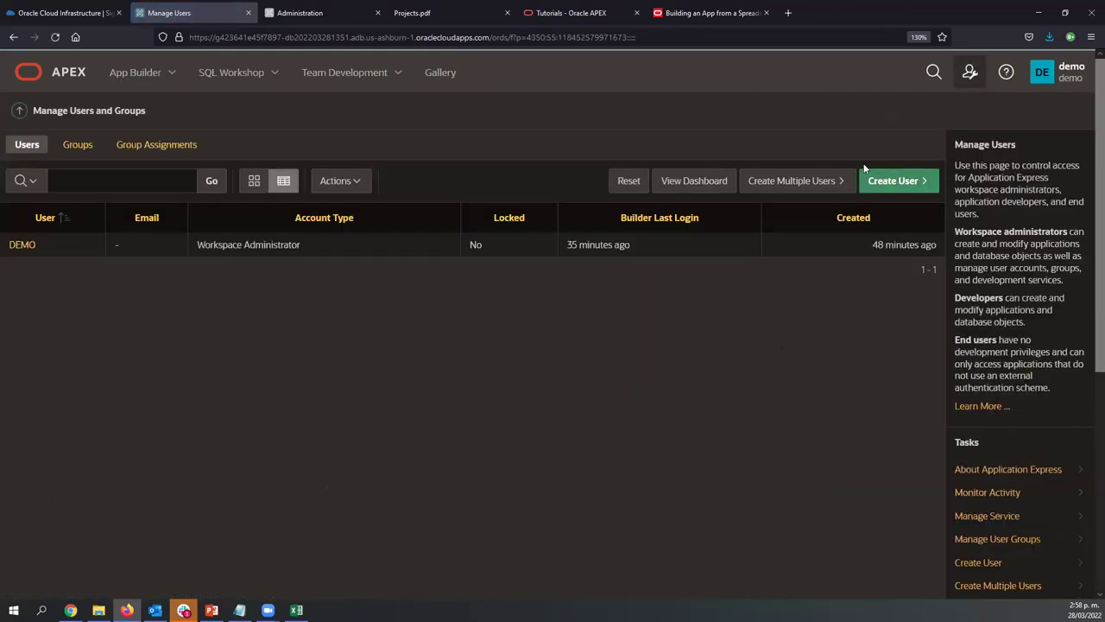
click(869, 177)
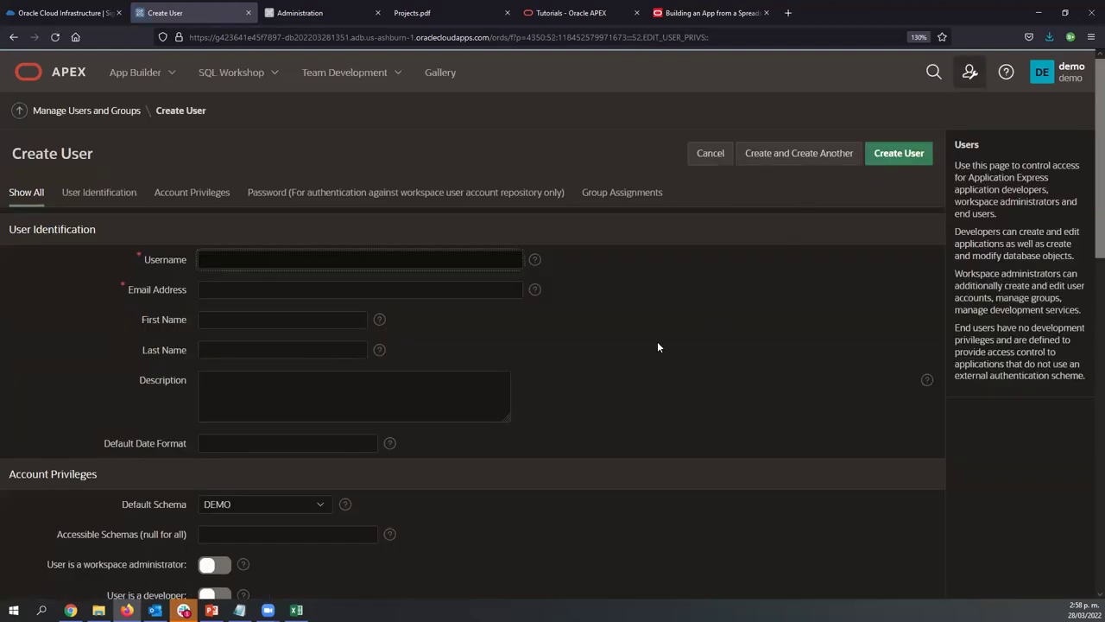
scroll(657, 341, down, 3)
scroll(657, 346, down, 2)
scroll(657, 346, up, 5)
scroll(492, 380, down, 5)
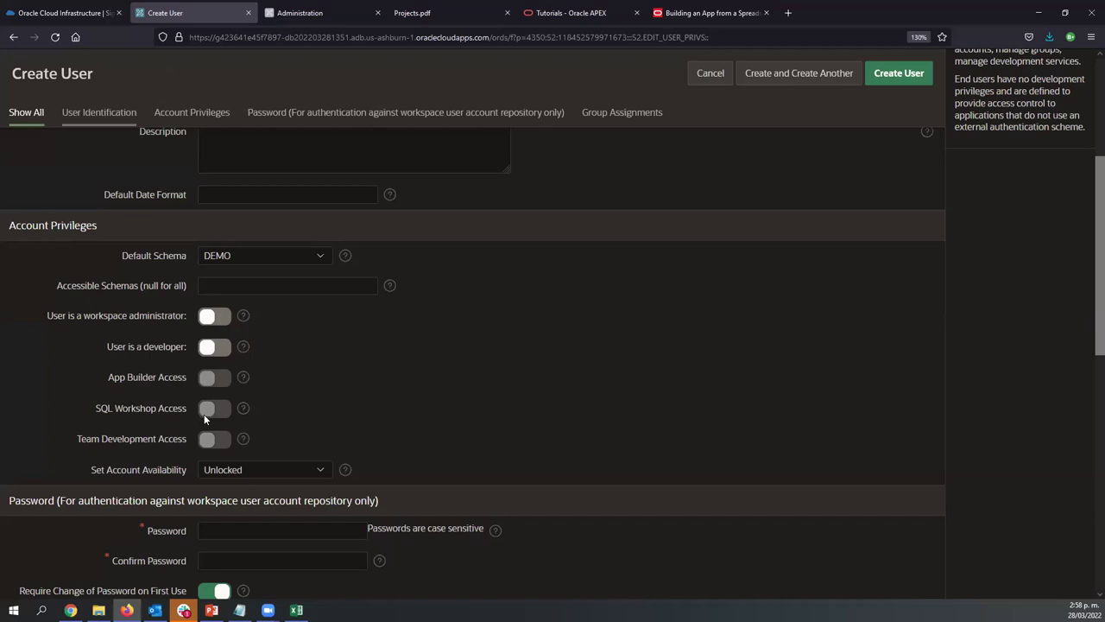
Mark the new user as a developer and workspace administrator, then return to the app's Administration tab
click(216, 347)
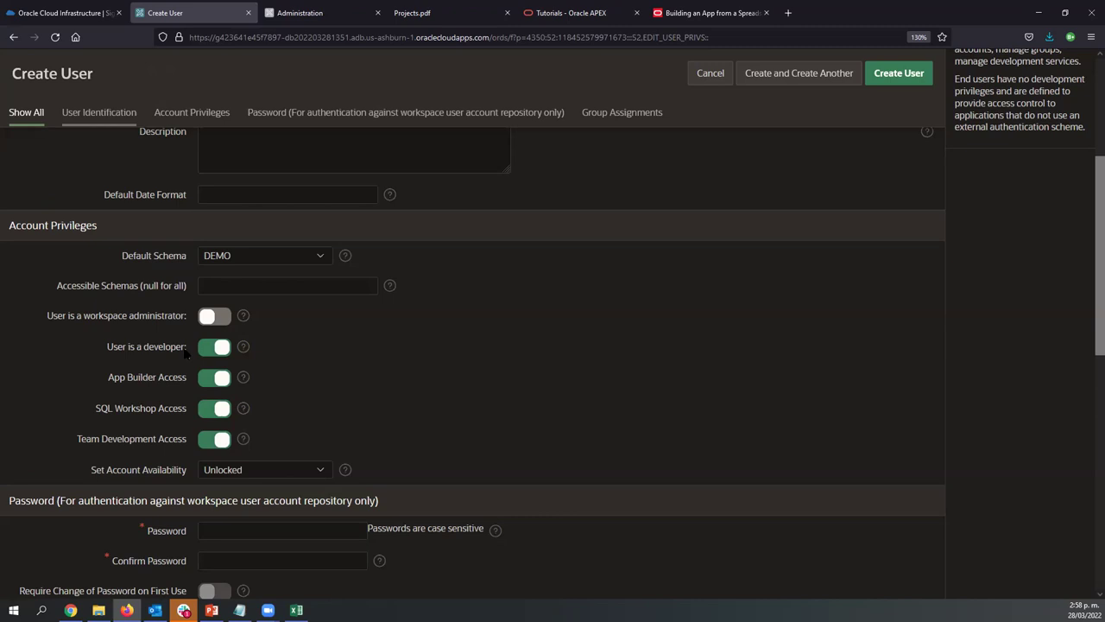
click(203, 321)
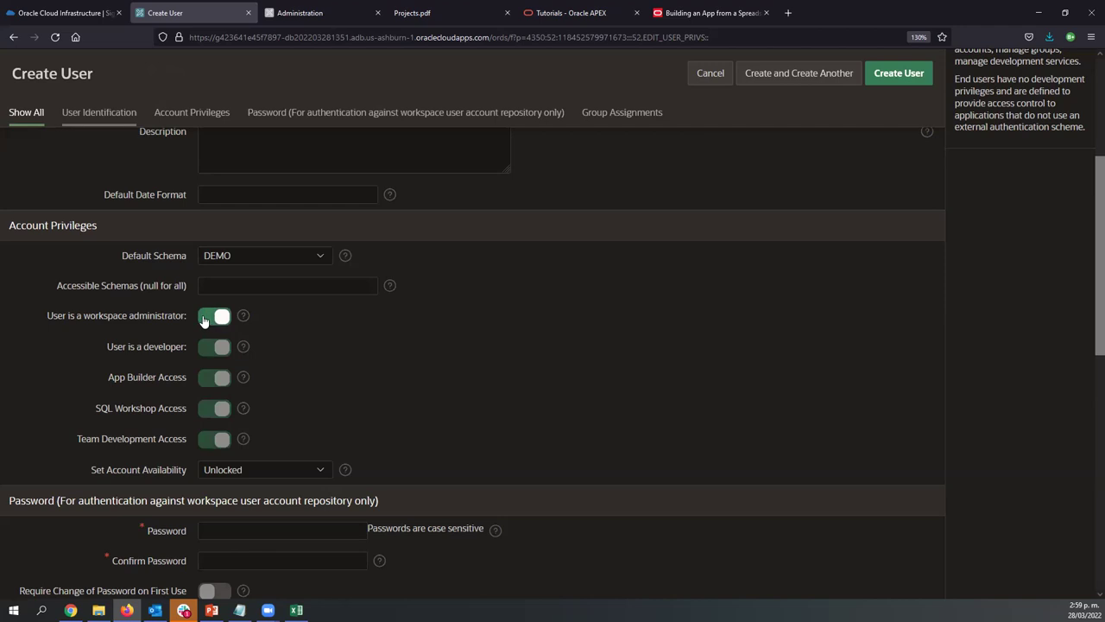
scroll(211, 337, down, 3)
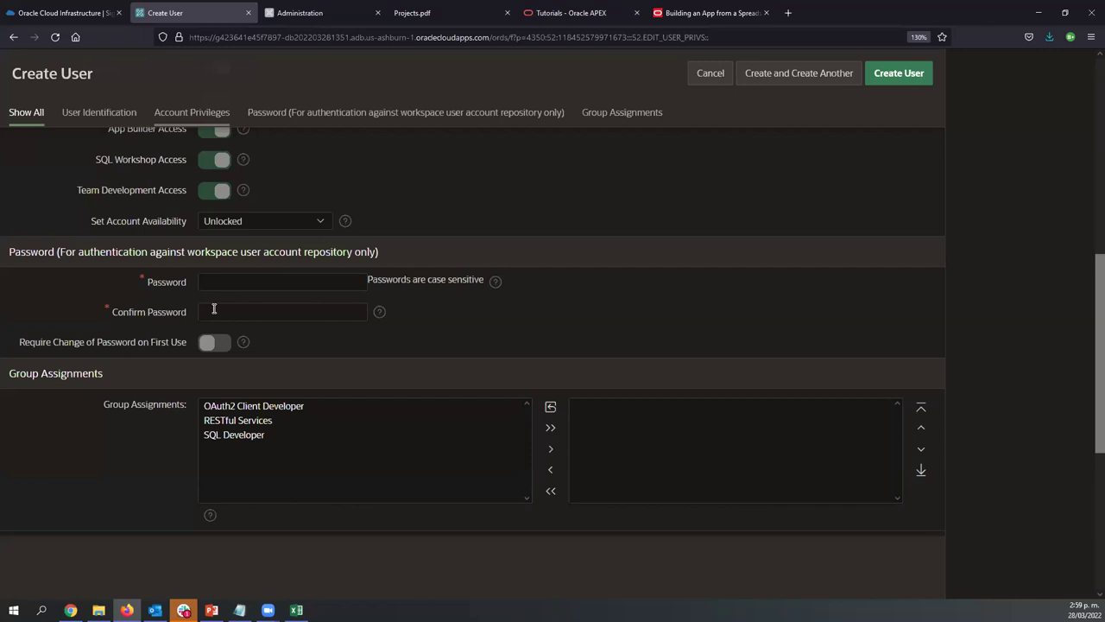
click(299, 13)
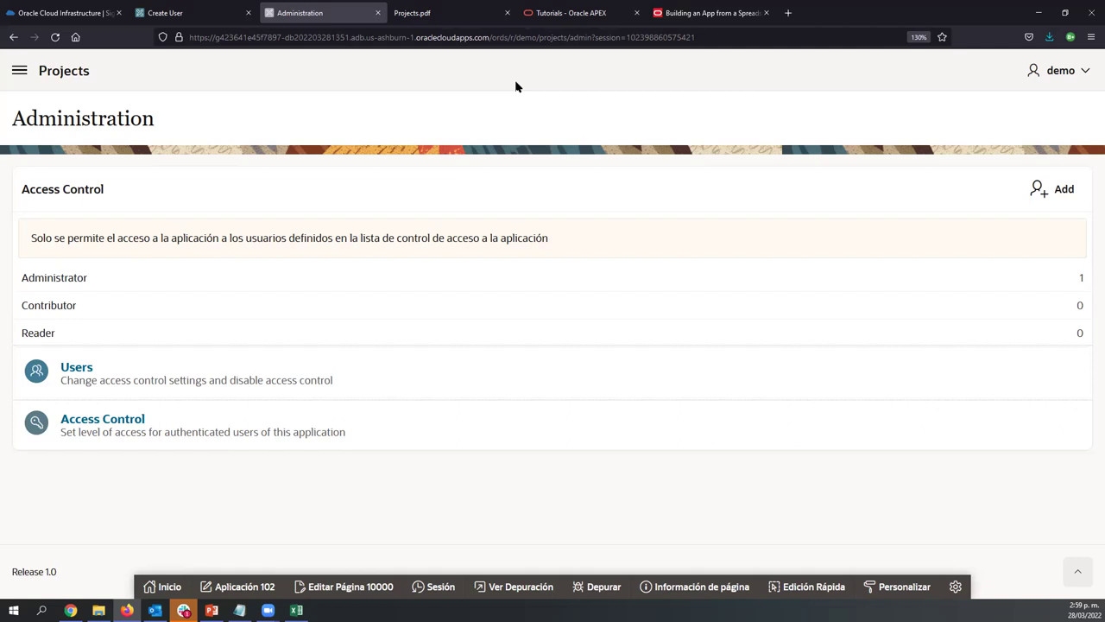
From the Tutorials - Oracle APEX tab, go to the apex.oracle.com home page and select its address
click(549, 19)
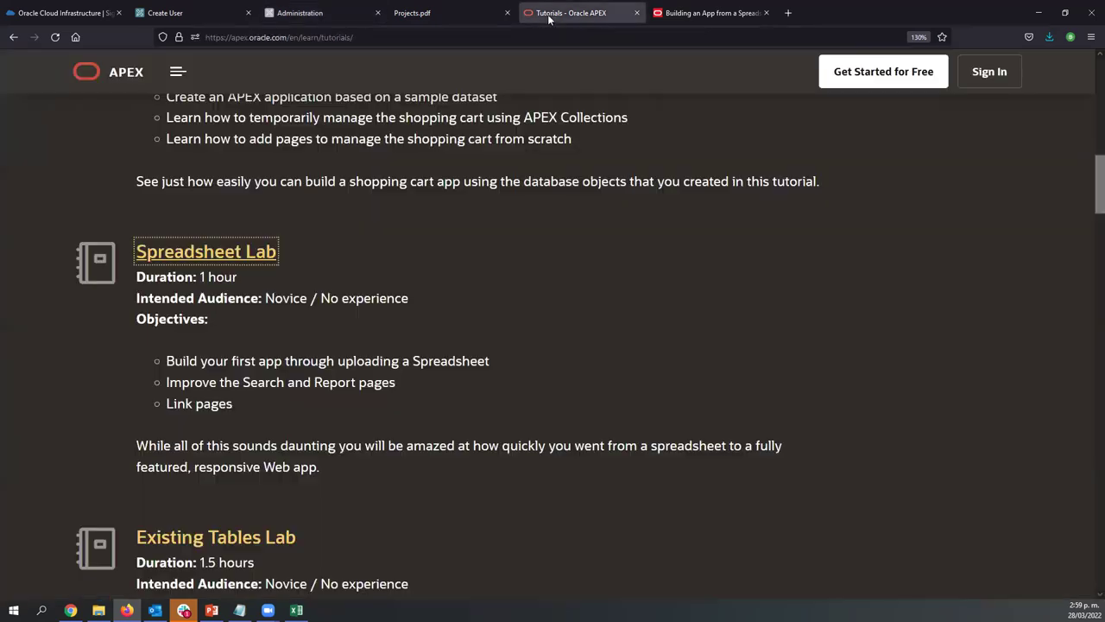
click(123, 74)
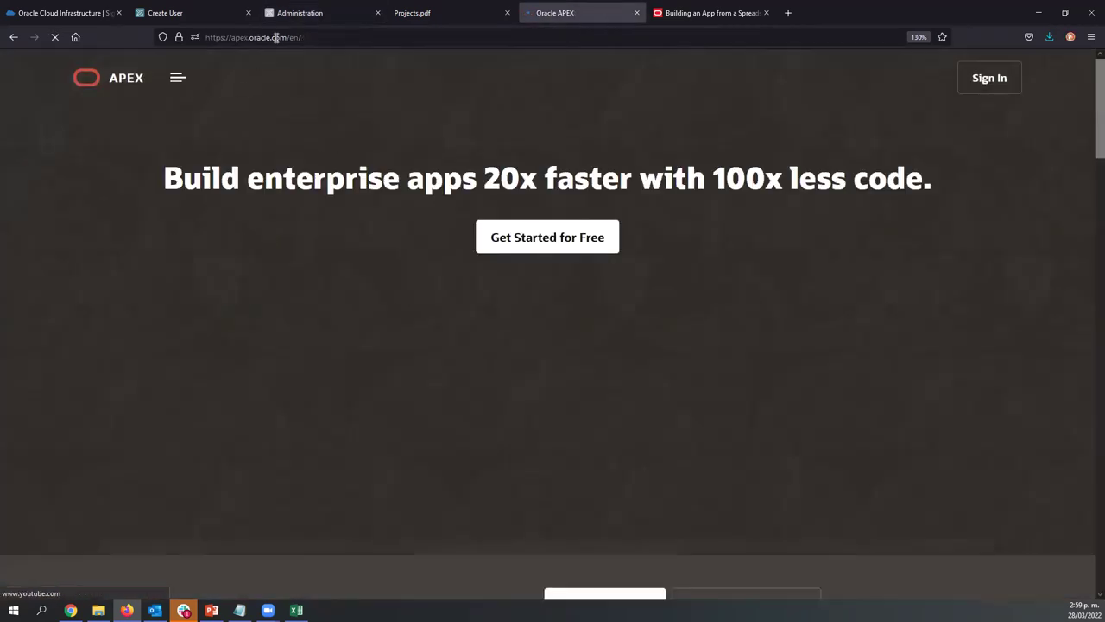
click(259, 37)
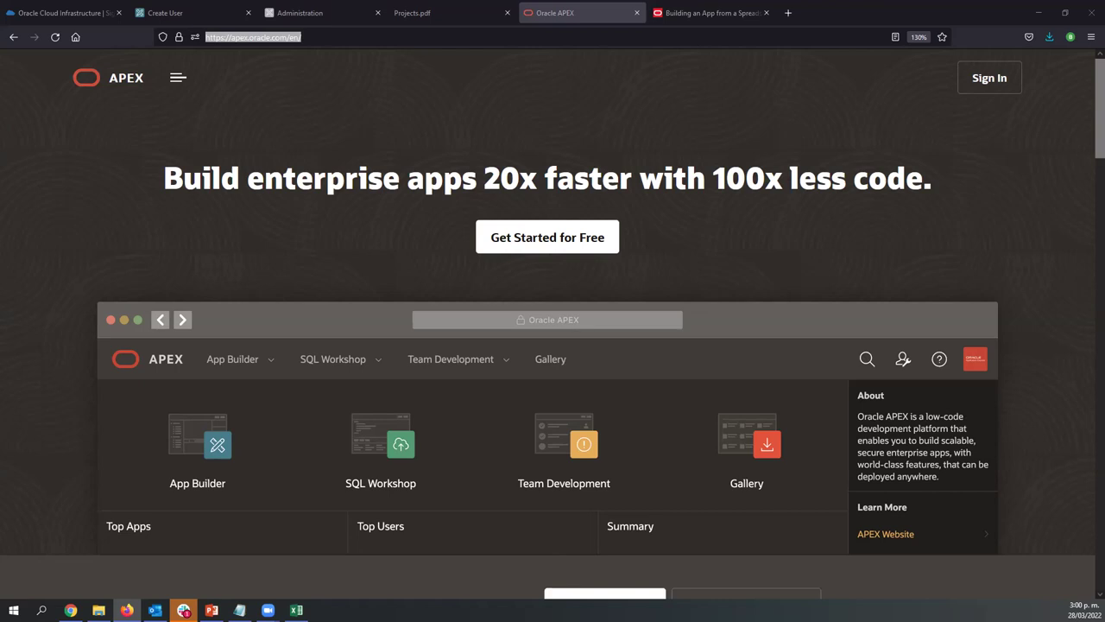
Leave the unfinished user form and open the Projects application in App Builder
click(173, 12)
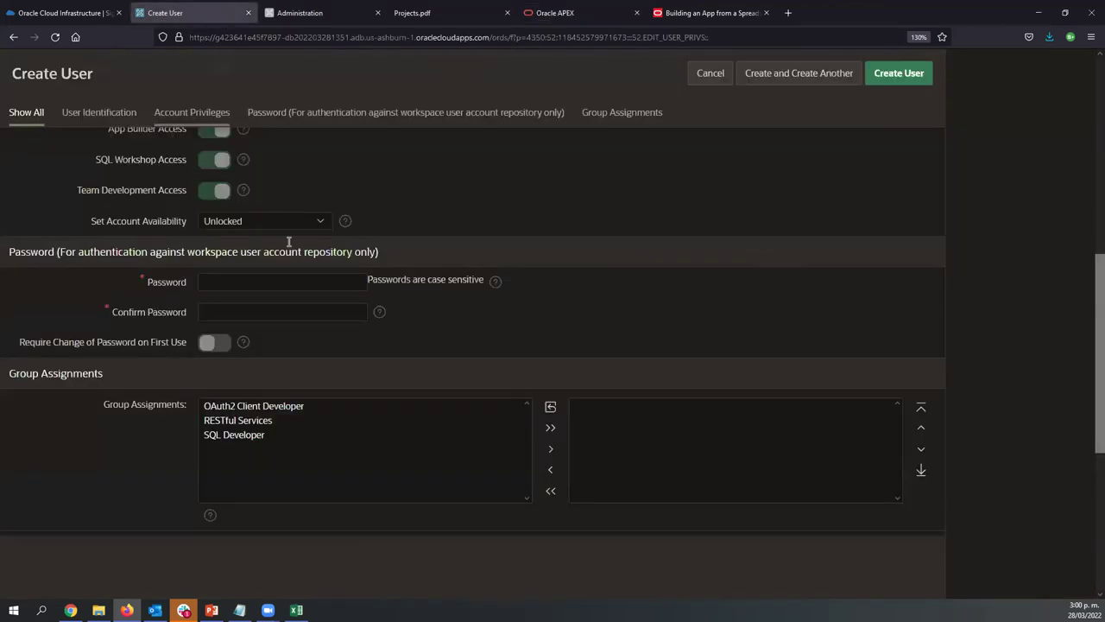
scroll(309, 380, up, 5)
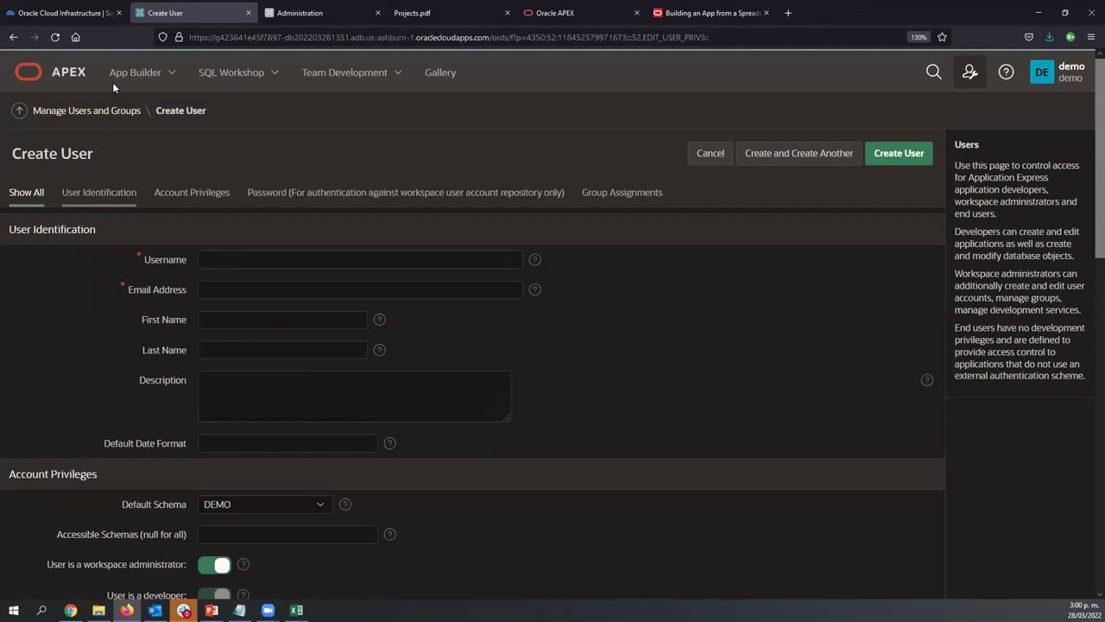
click(87, 111)
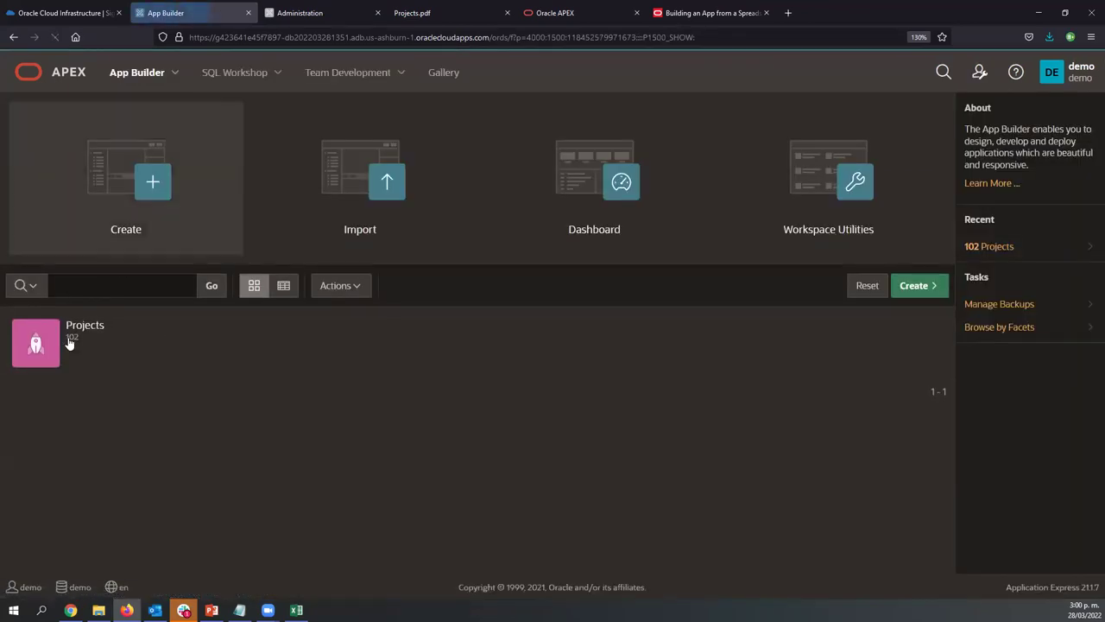
click(68, 347)
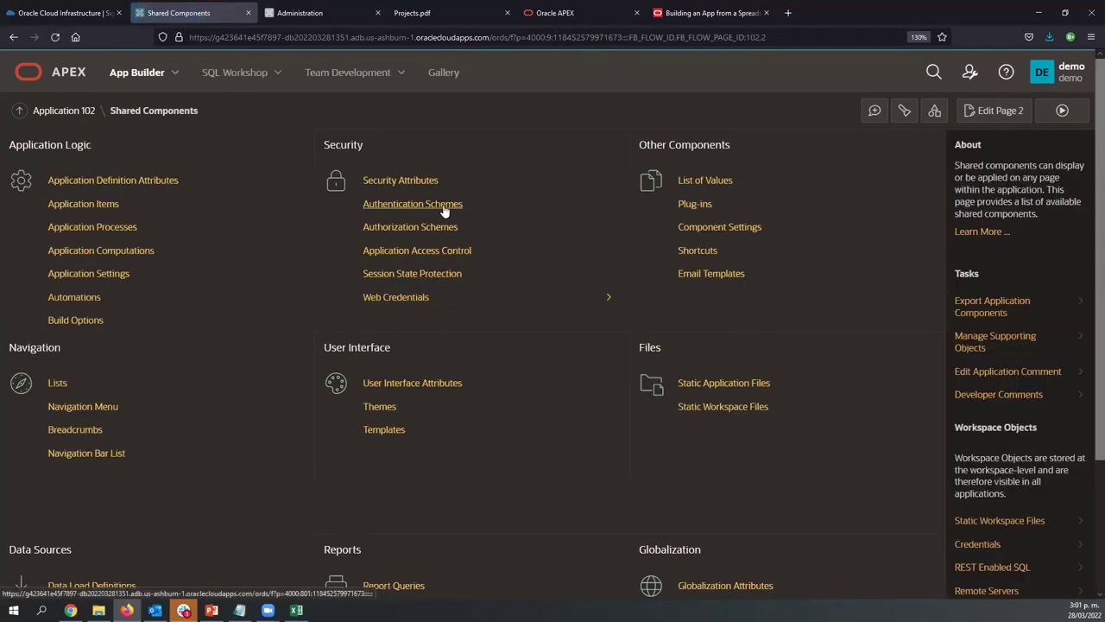
Edit the Application Express Accounts authentication scheme and review its Scheme Type options, keeping it unchanged
click(434, 207)
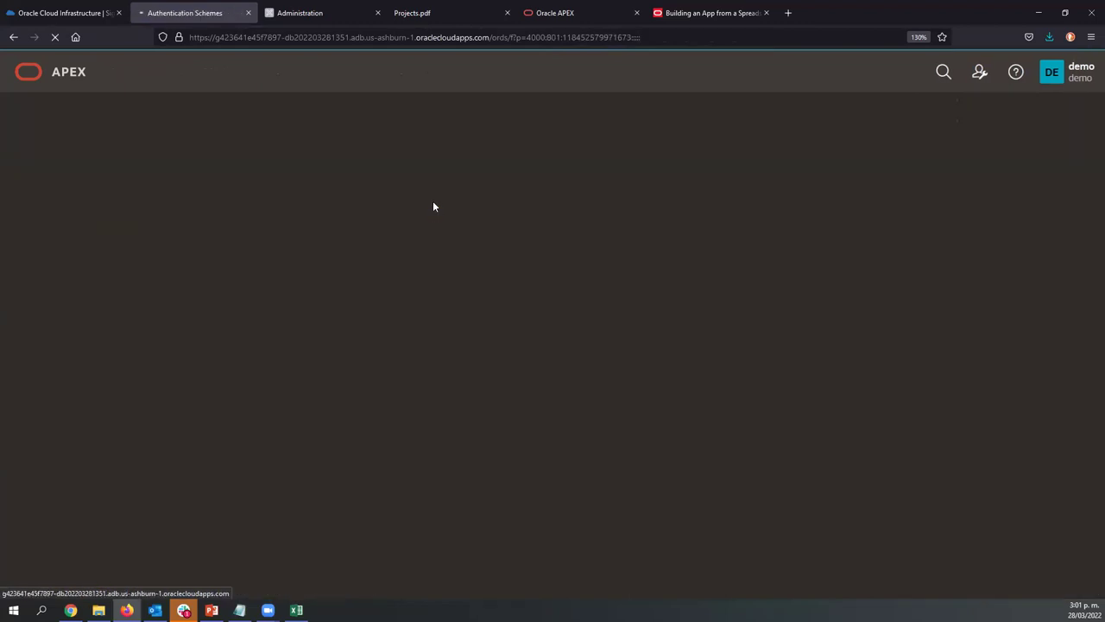
click(152, 248)
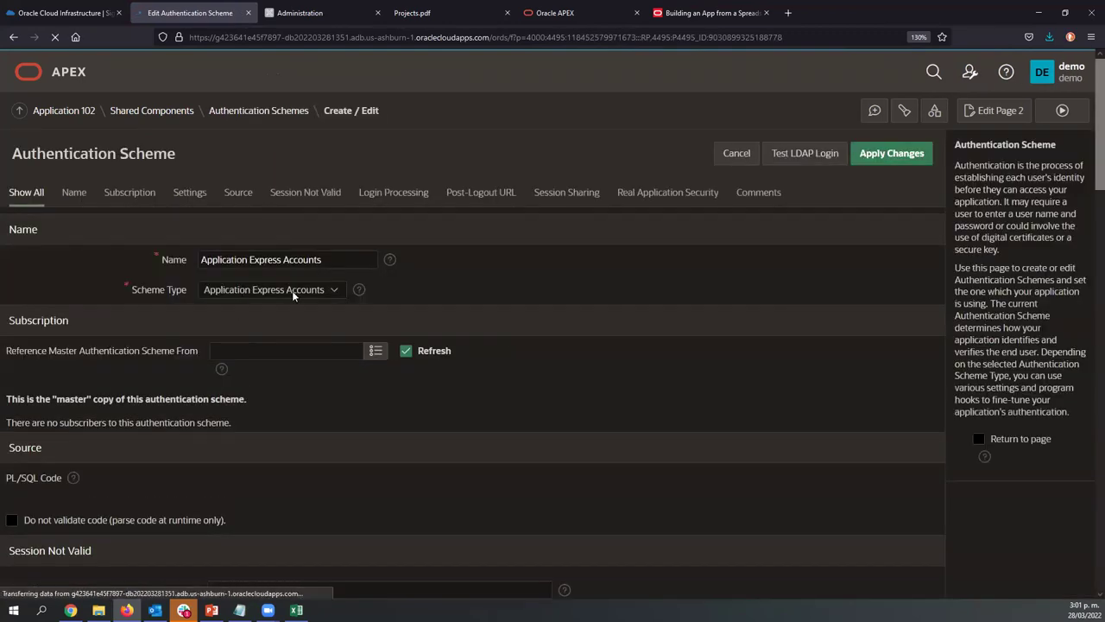
click(306, 294)
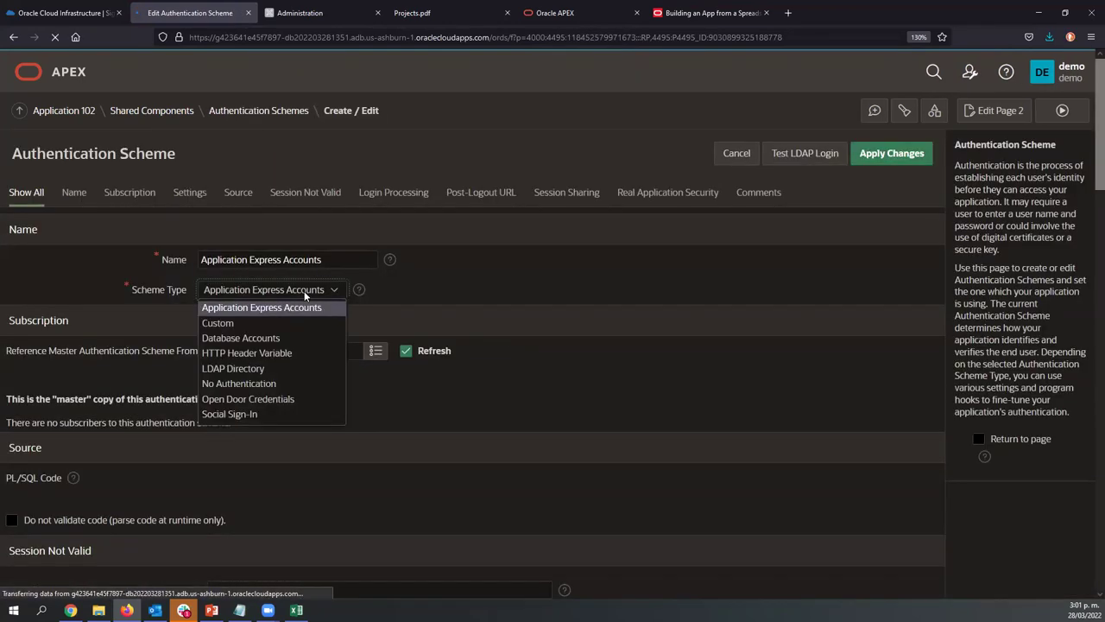
click(304, 295)
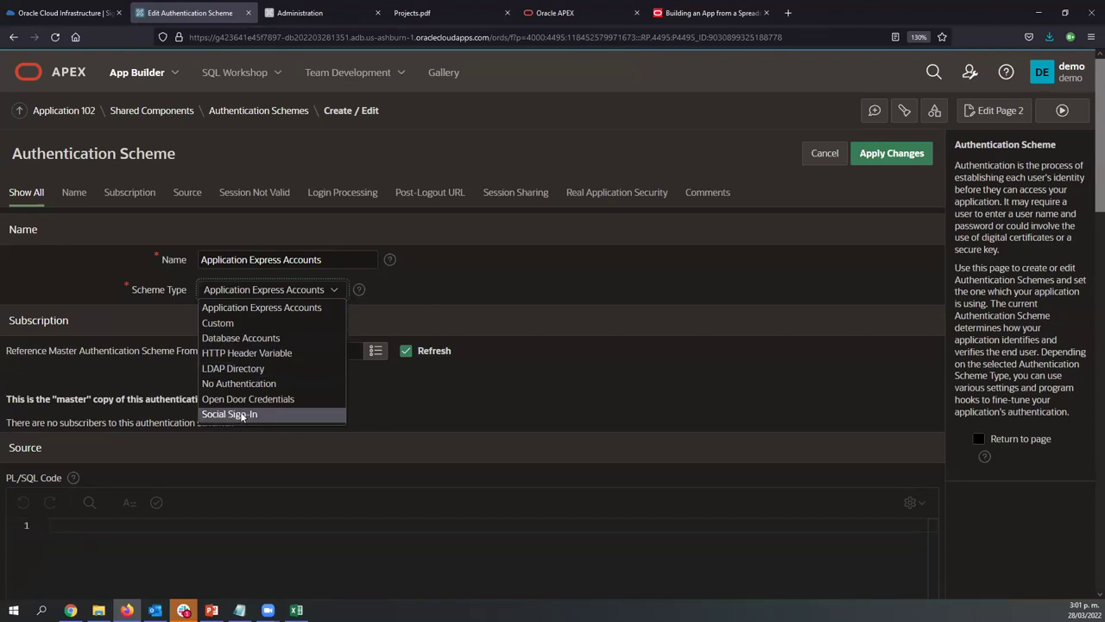
click(358, 290)
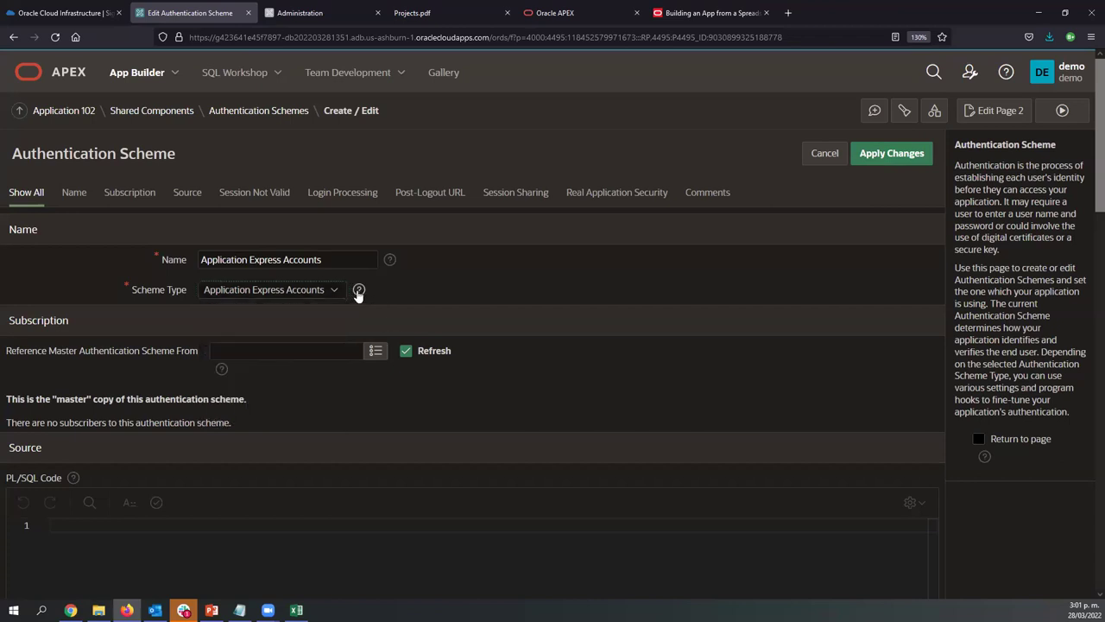
Highlight the OAuth2 and Custom scheme type descriptions, close the help, and return to Application 102
scroll(466, 354, down, 4)
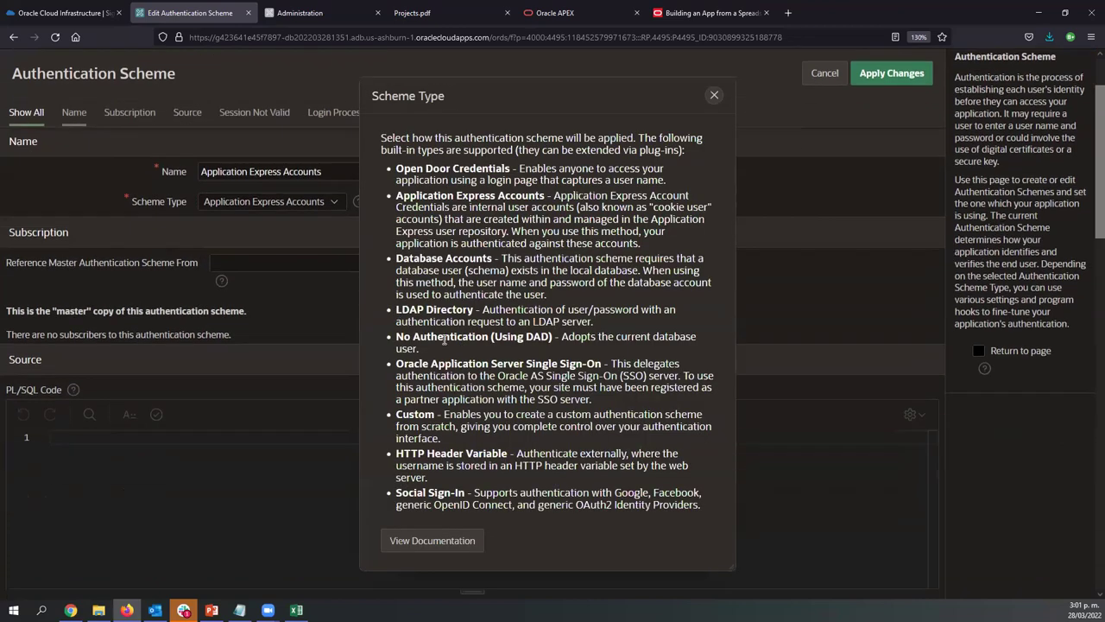
scroll(479, 377, up, 4)
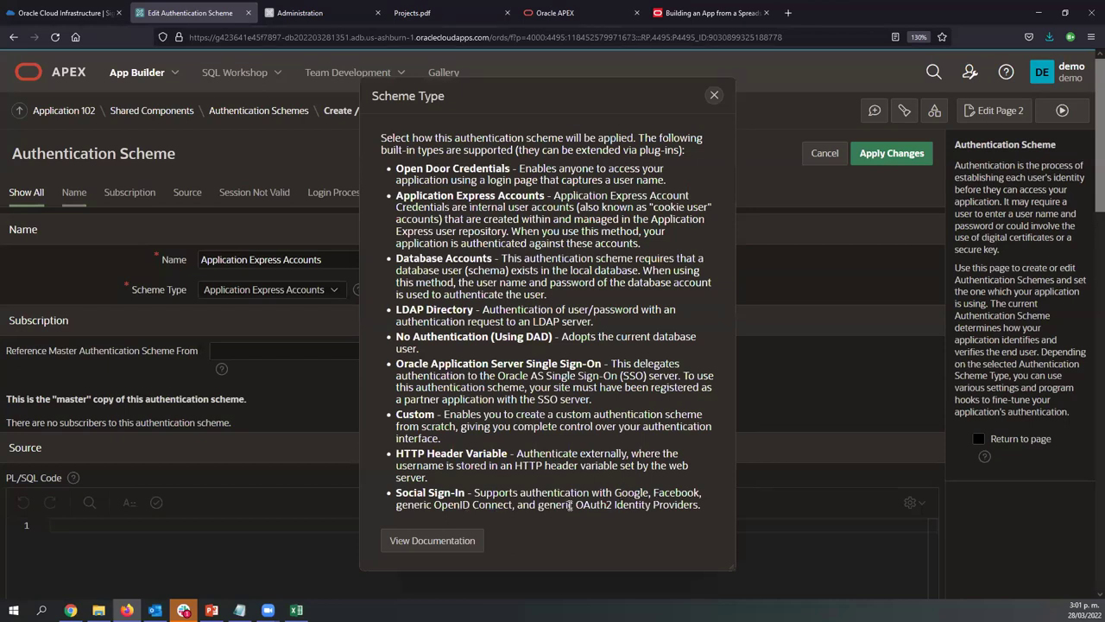
drag(575, 505, 612, 505)
drag(405, 412, 434, 413)
click(460, 415)
click(712, 96)
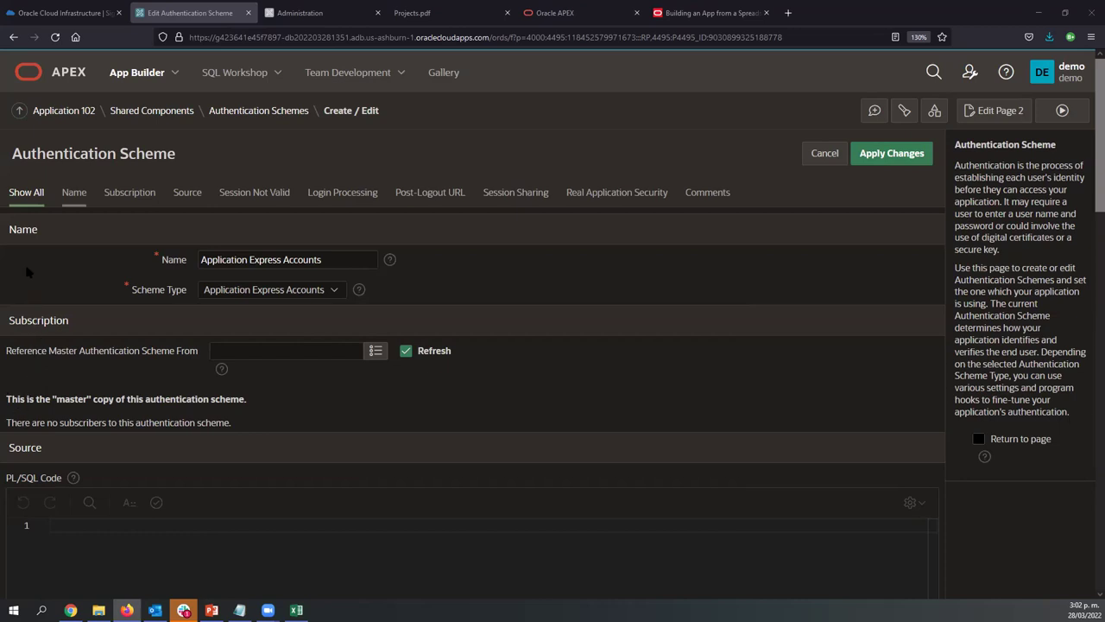
click(78, 112)
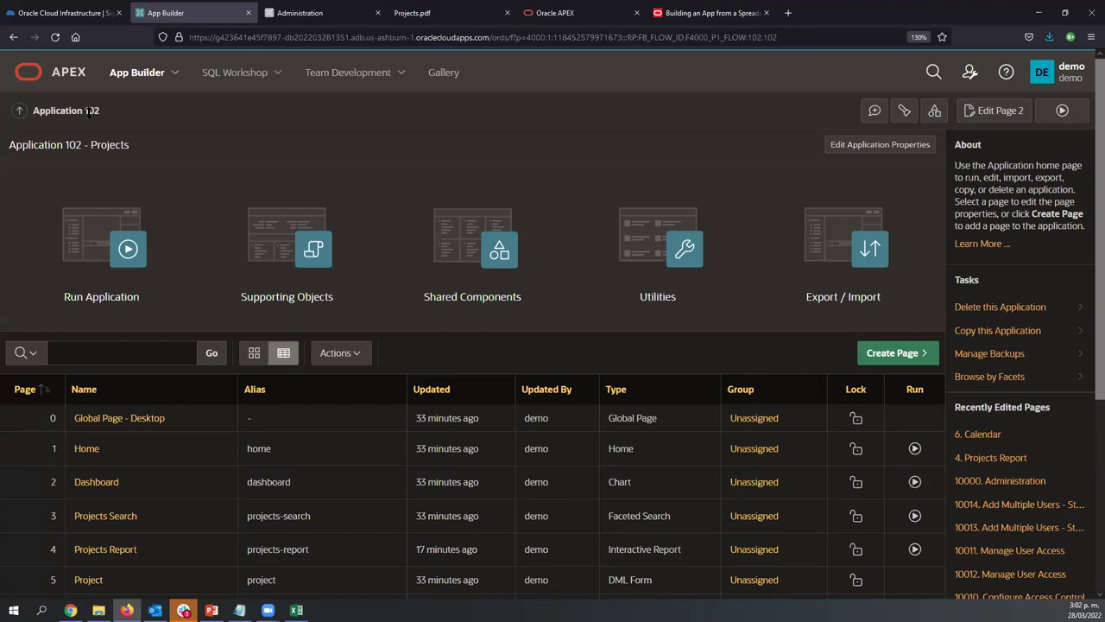
Choose Object Browser from the SQL Workshop menu to view the DEMO schema's tables
click(278, 74)
click(262, 105)
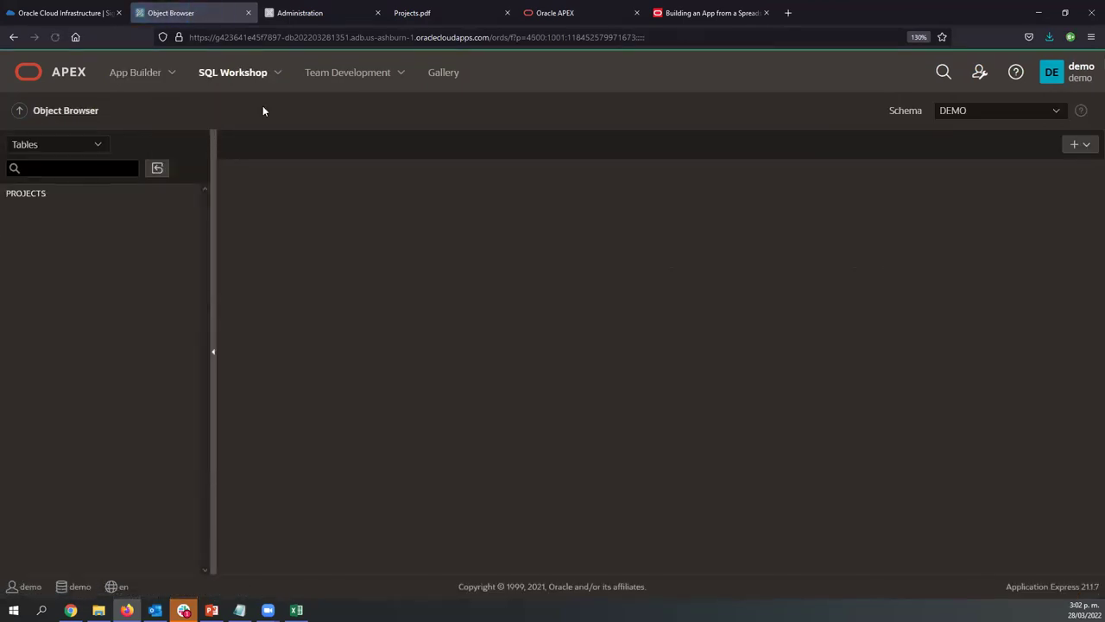
Show the PROJECTS table's nine columns, then switch to the Oracle APEX website tab
click(12, 195)
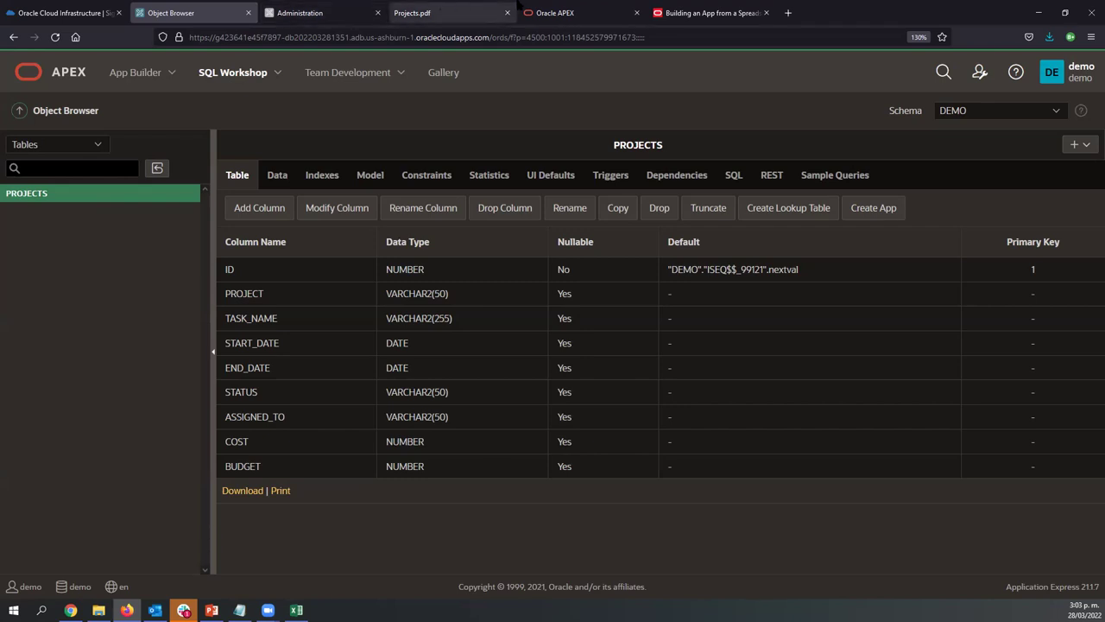
click(537, 5)
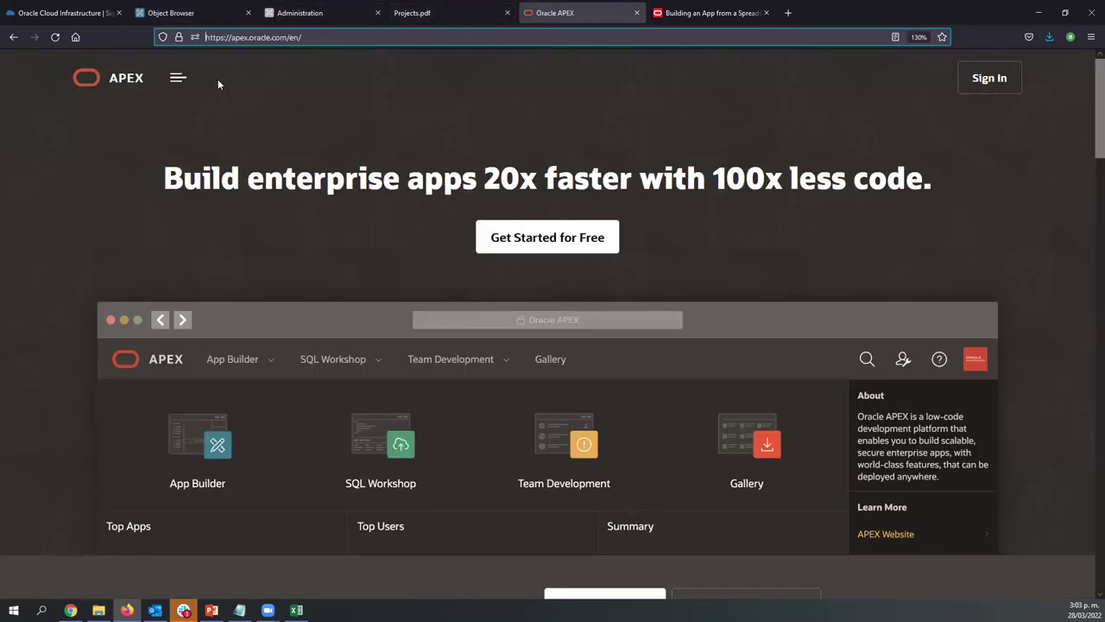
Open the apex.oracle.com menu beside the APEX logo to reveal Platform, Solutions, Learn and Community
click(171, 78)
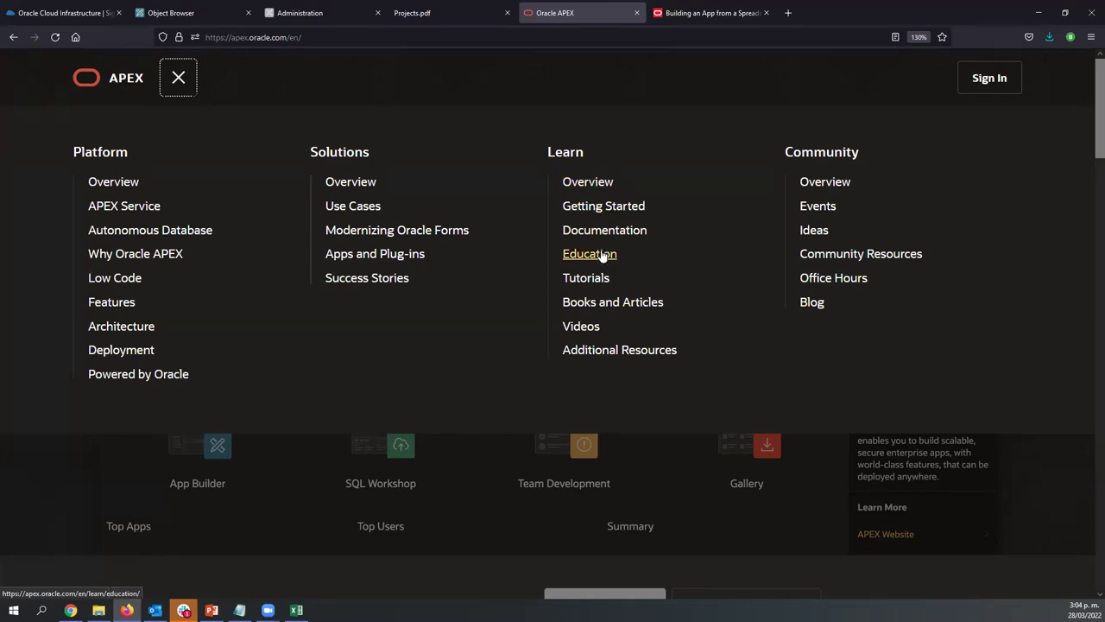
Open the Education page and scroll to the Oracle University Courses listing APEX Workshop I and II
click(602, 261)
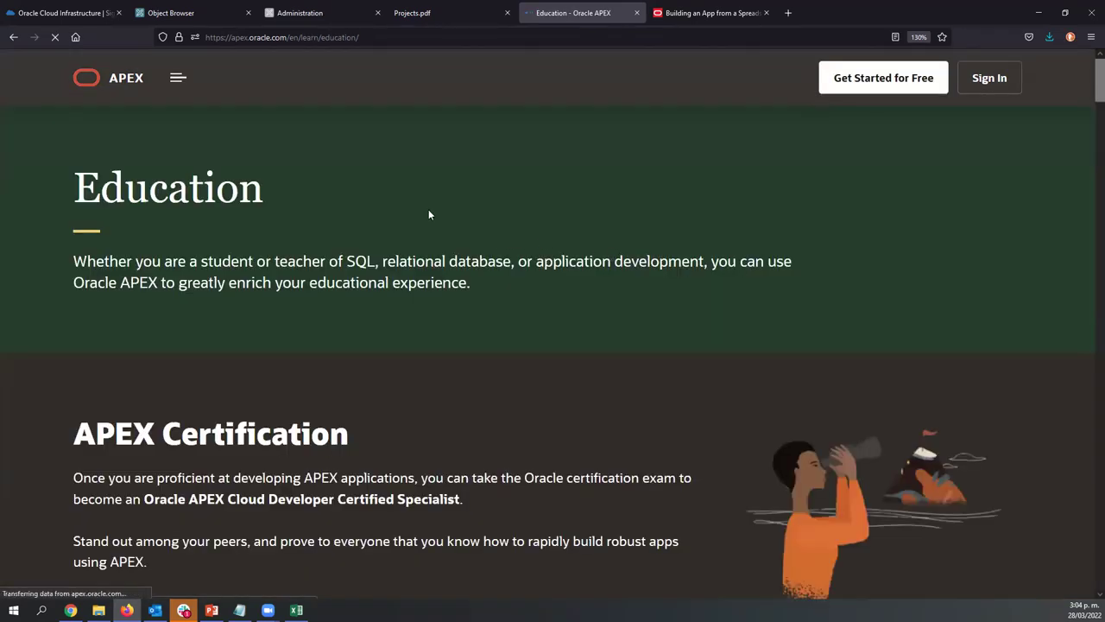
scroll(318, 391, down, 3)
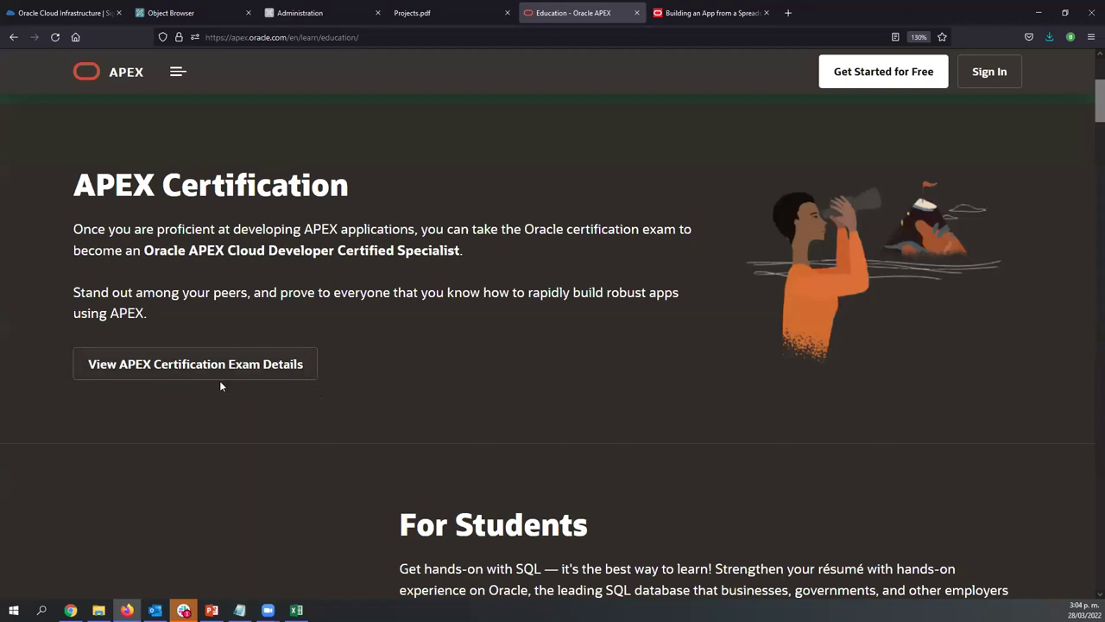
scroll(590, 392, down, 10)
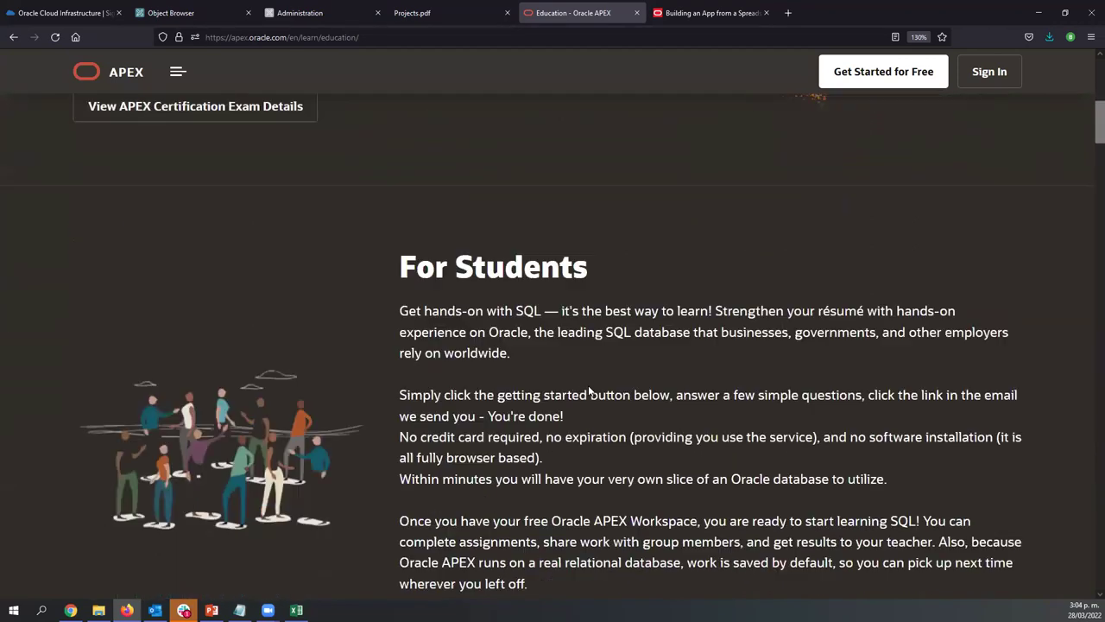
scroll(590, 391, down, 11)
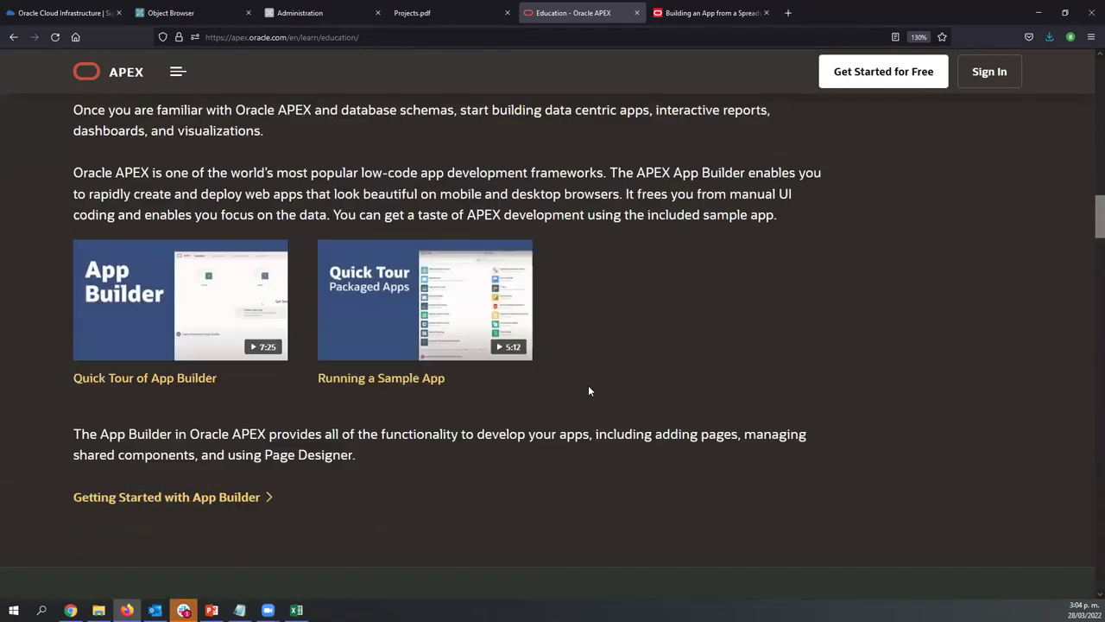
scroll(589, 391, down, 12)
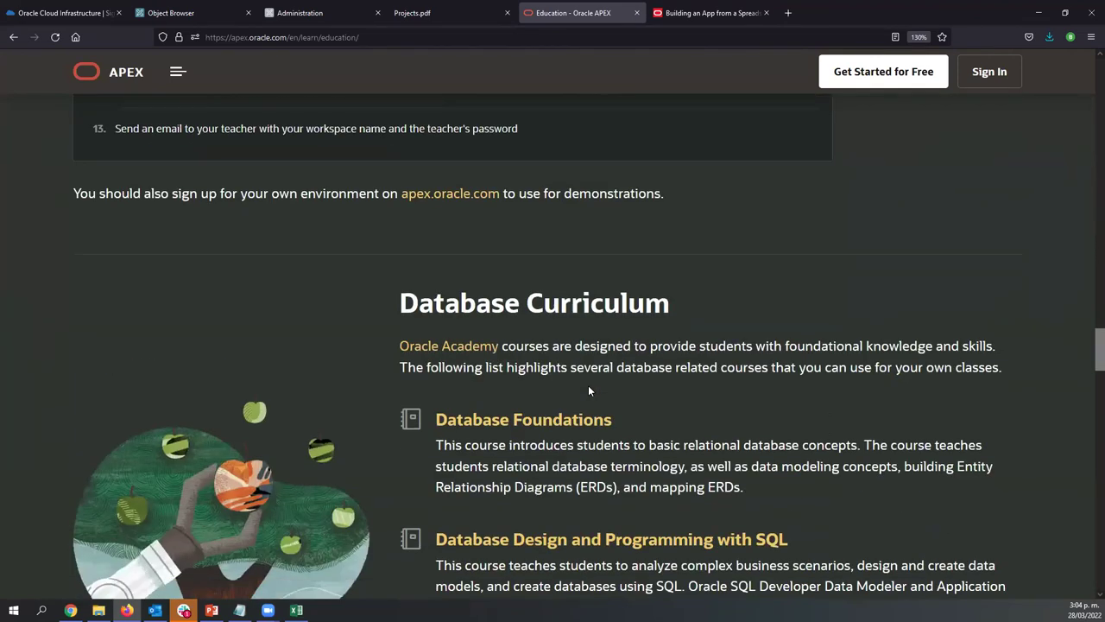
scroll(589, 391, down, 2)
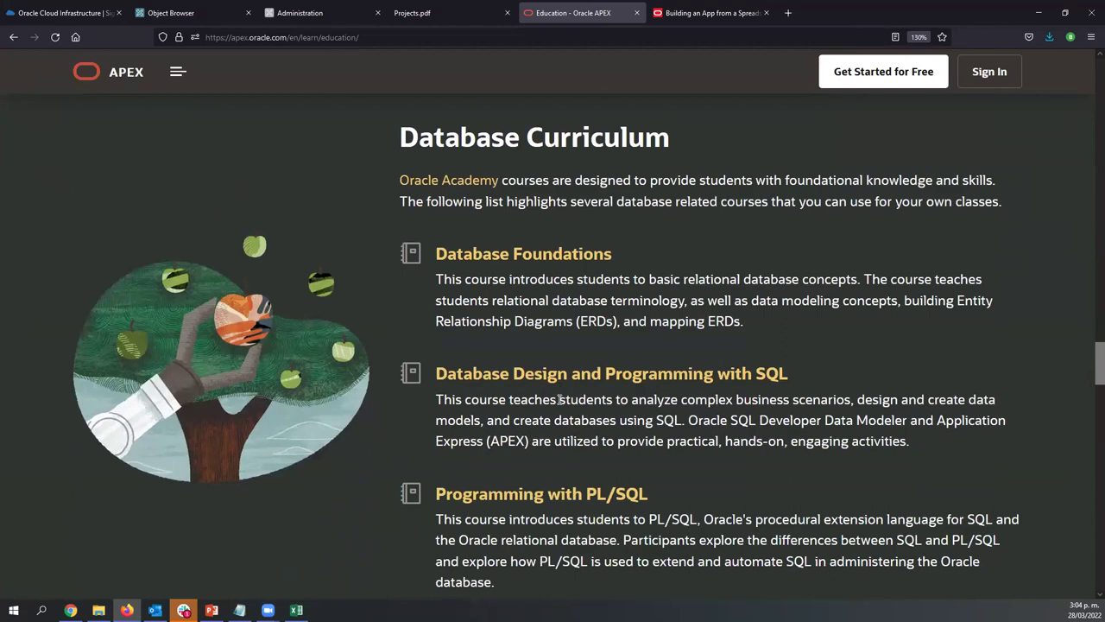
scroll(558, 402, down, 13)
scroll(559, 404, down, 4)
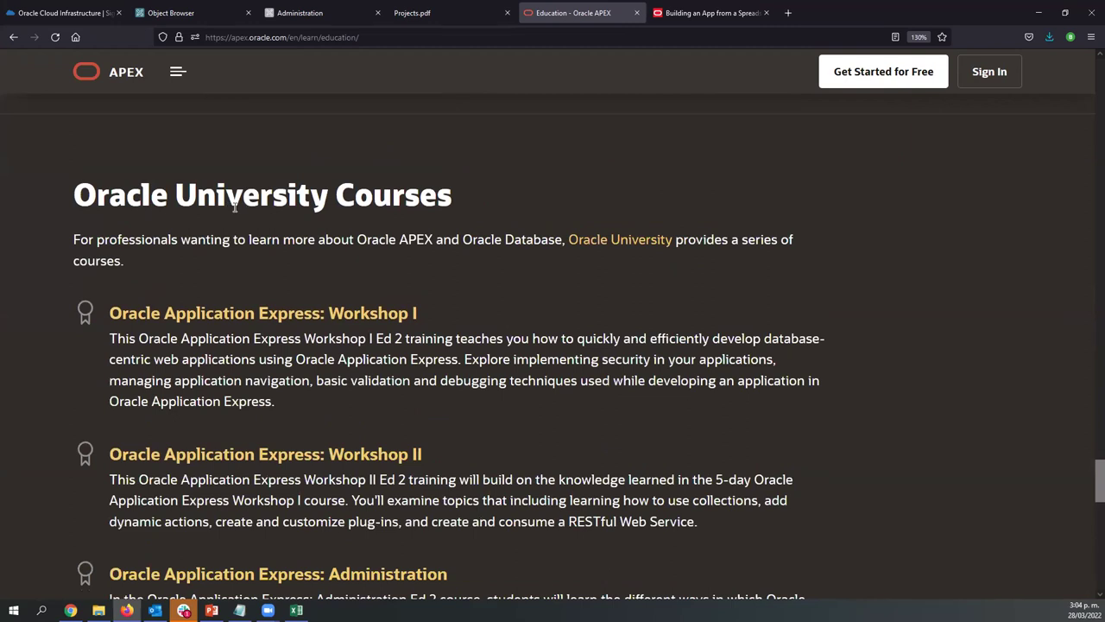
In a new browser tab, go to apex.world, the APEX community site
click(786, 13)
text(apex.oracle.com)
key(End)
key(BackSpace)
key(BackSpace)
key(BackSpace)
key(BackSpace)
key(BackSpace)
key(BackSpace)
key(BackSpace)
key(BackSpace)
key(BackSpace)
key(BackSpace)
text(w)
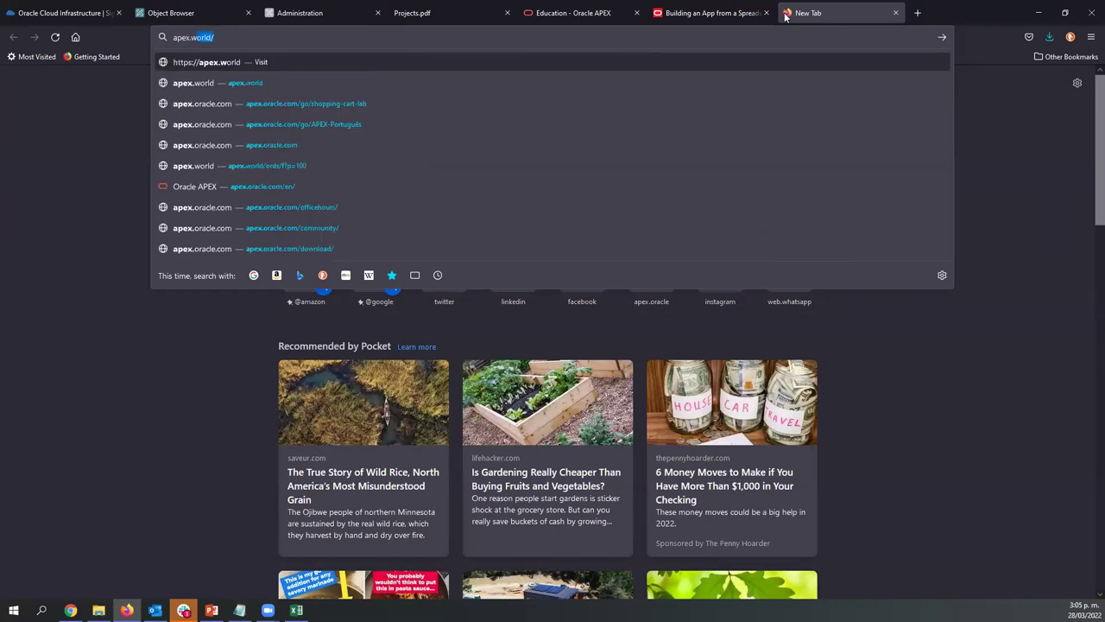
text(o)
key(Return)
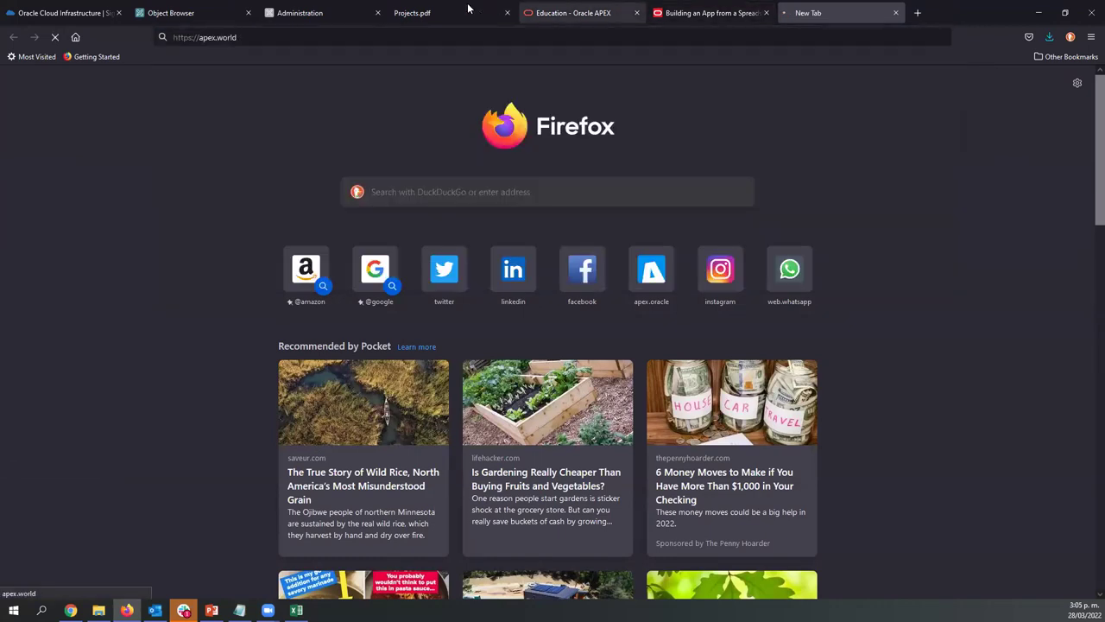
click(293, 40)
key(Return)
click(242, 37)
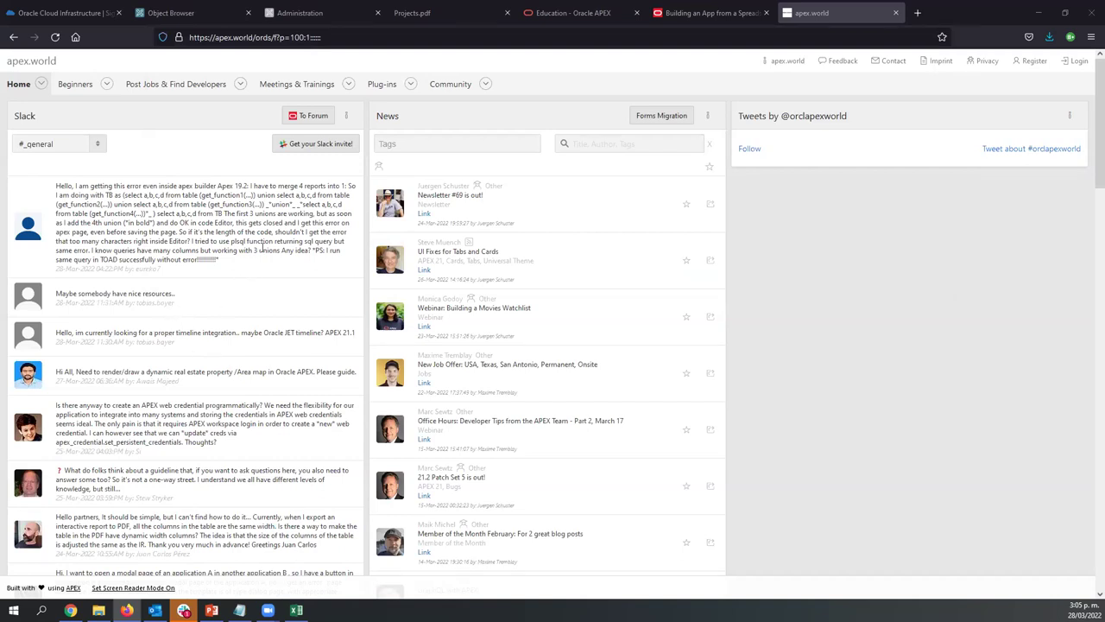
Browse apex.world's Trainings list of APEX courses, then return to the Education - Oracle APEX tab
click(342, 87)
click(284, 146)
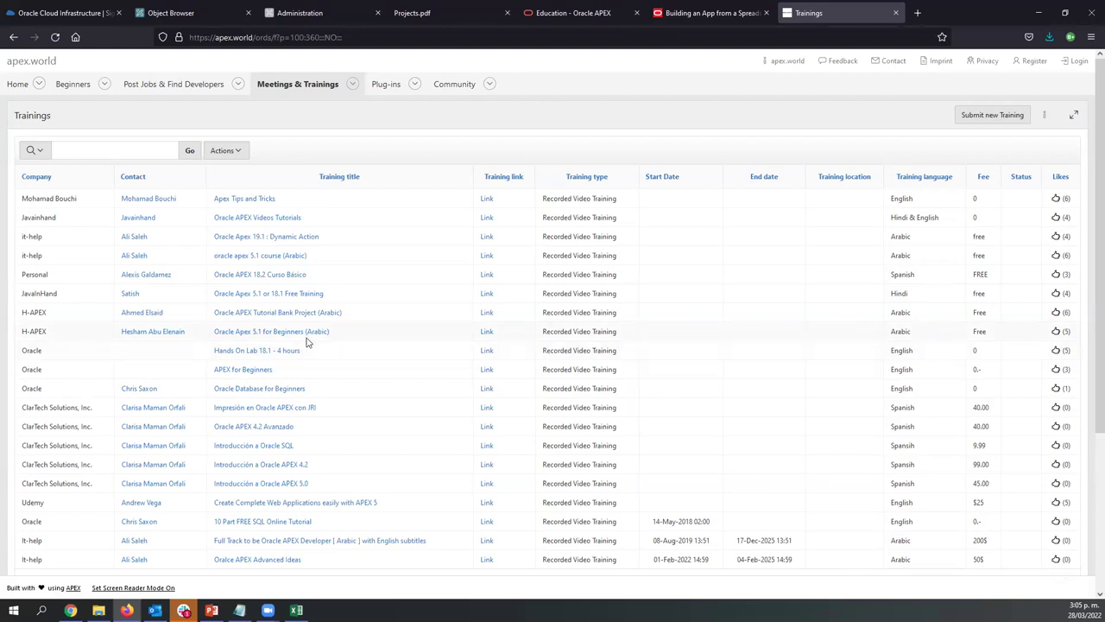
scroll(303, 340, down, 1)
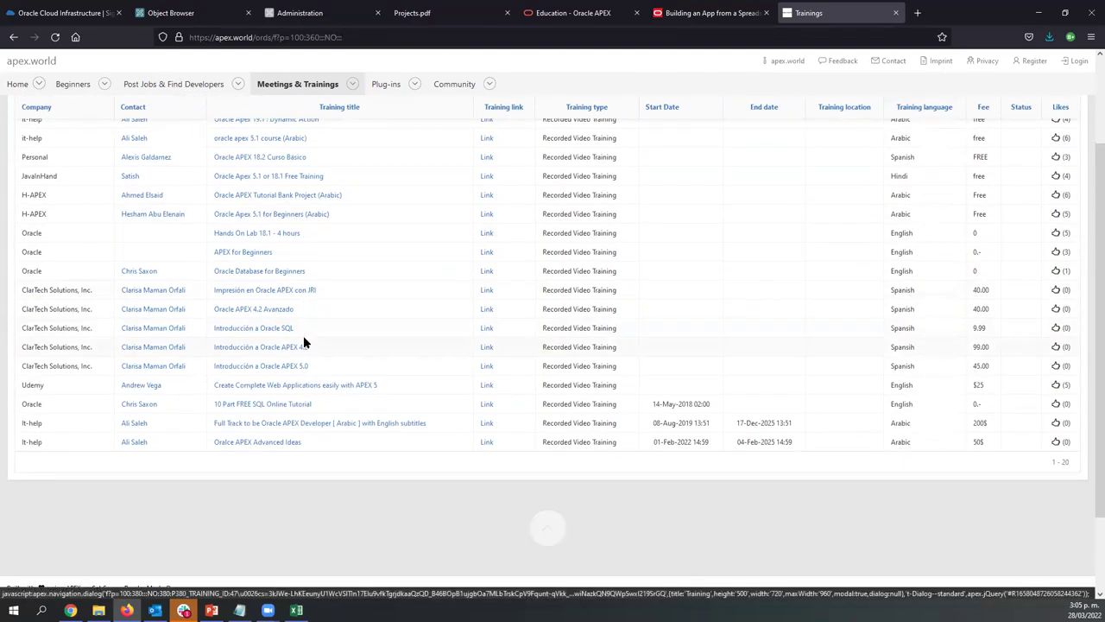
scroll(285, 302, up, 1)
click(265, 37)
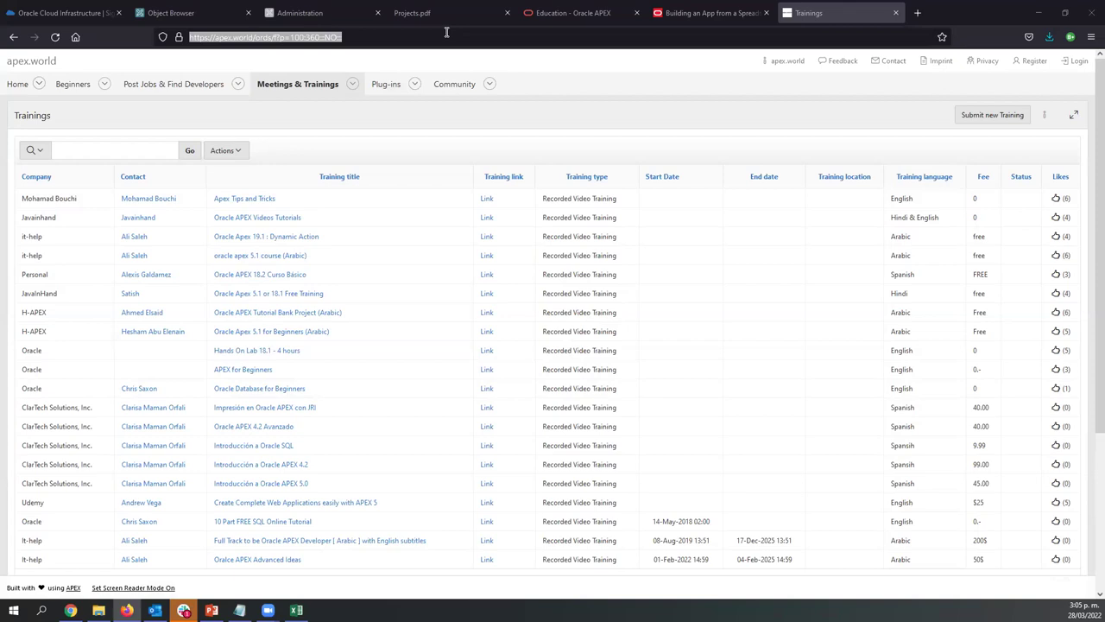
click(537, 6)
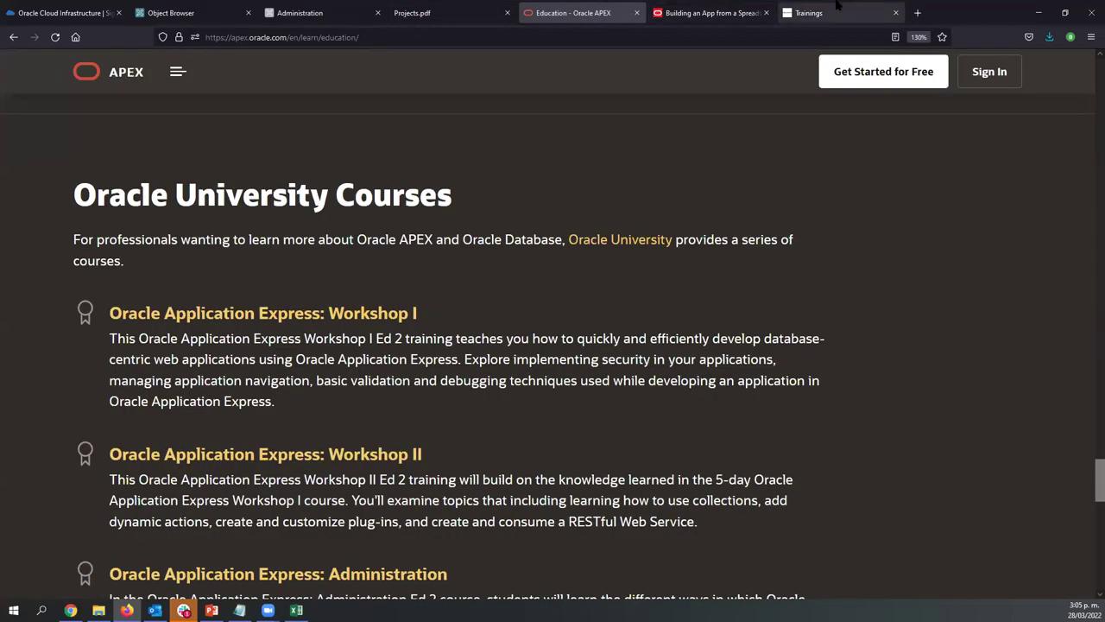
Open the Videos page from the Learn menu and look through its first video sections
click(178, 71)
click(586, 316)
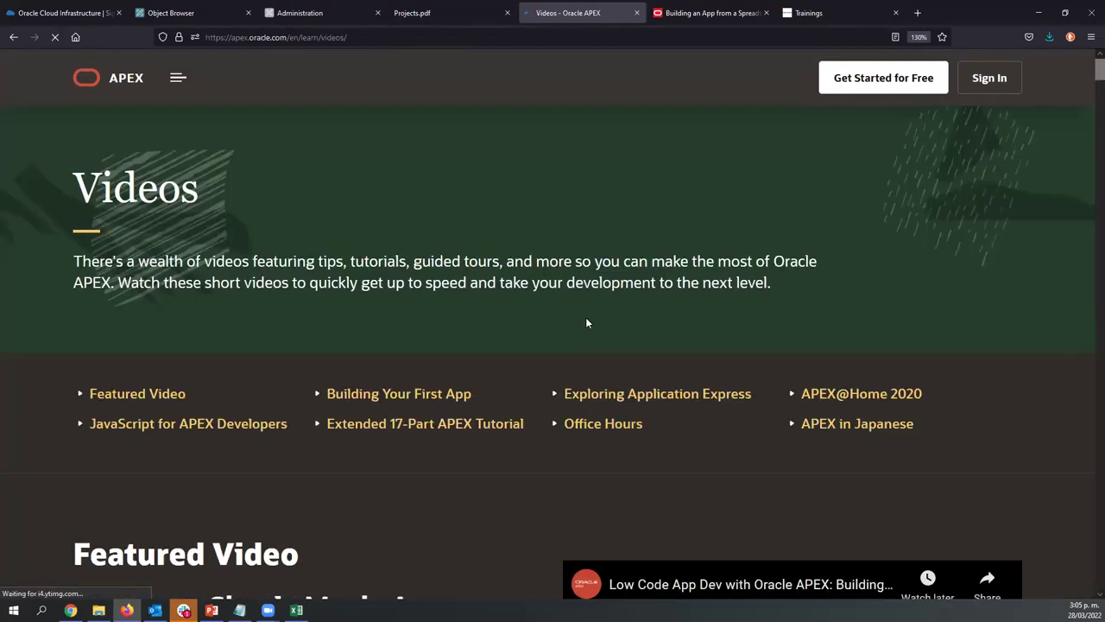
scroll(367, 288, down, 1)
scroll(367, 287, down, 5)
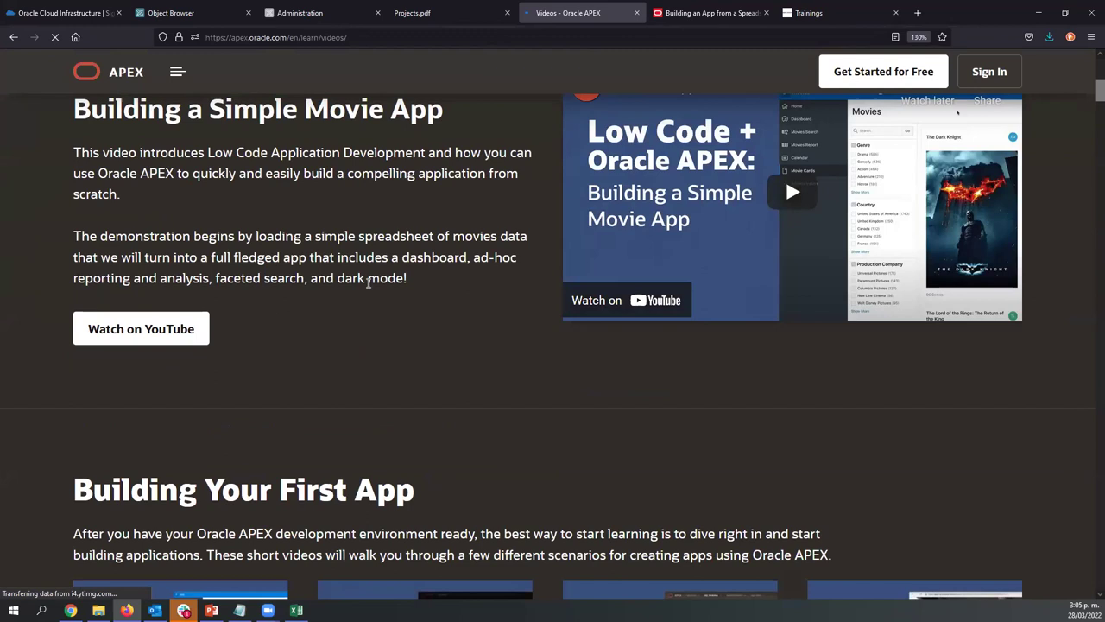
scroll(367, 282, down, 4)
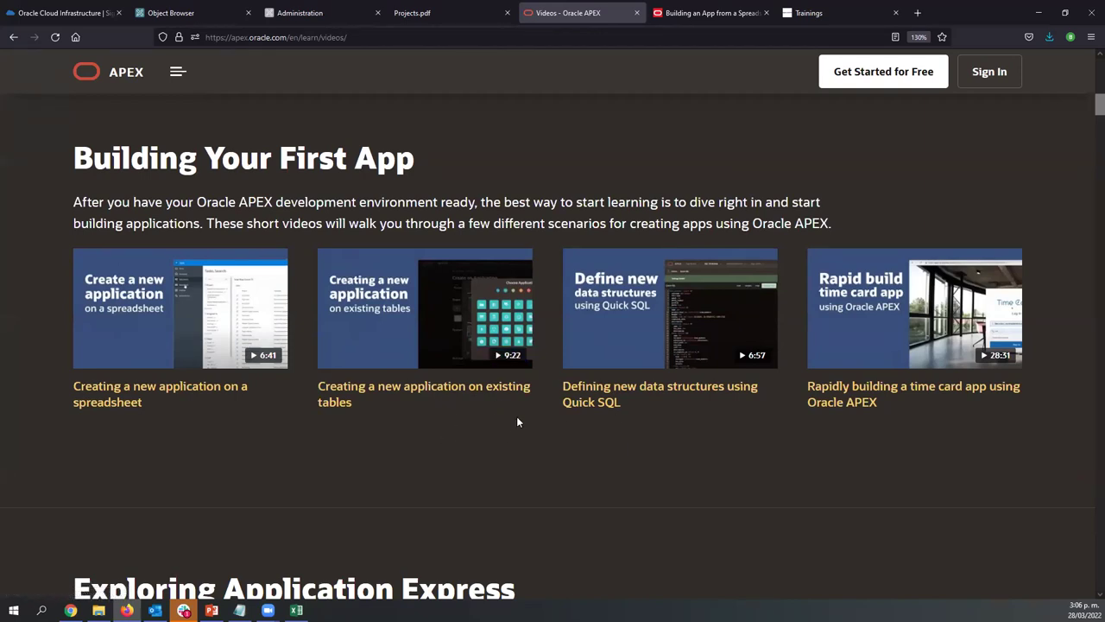
scroll(517, 422, down, 5)
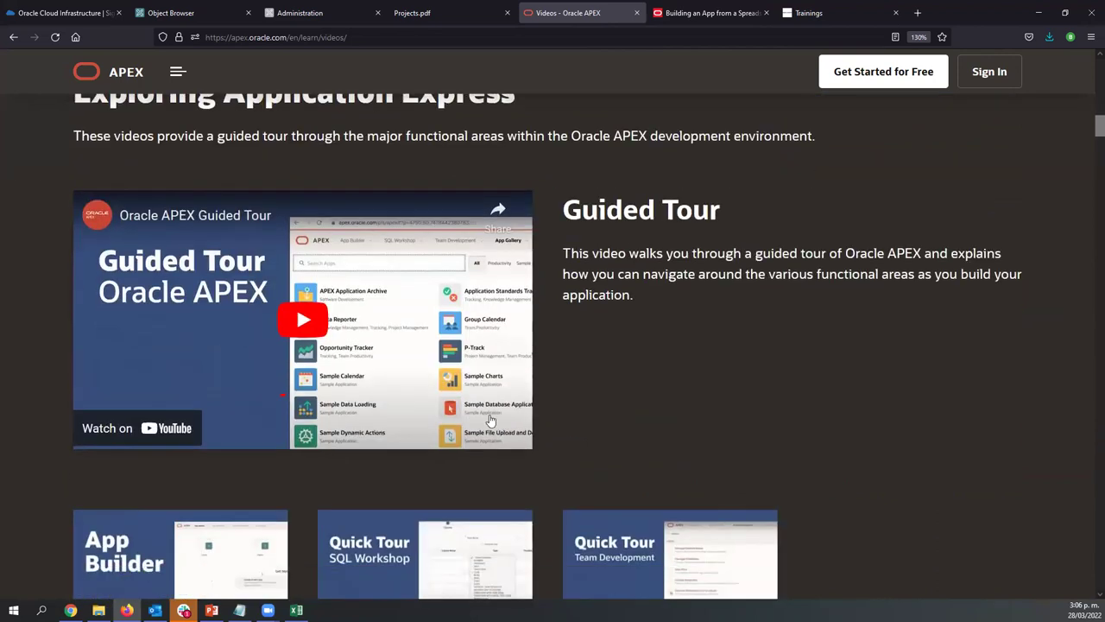
scroll(610, 436, down, 7)
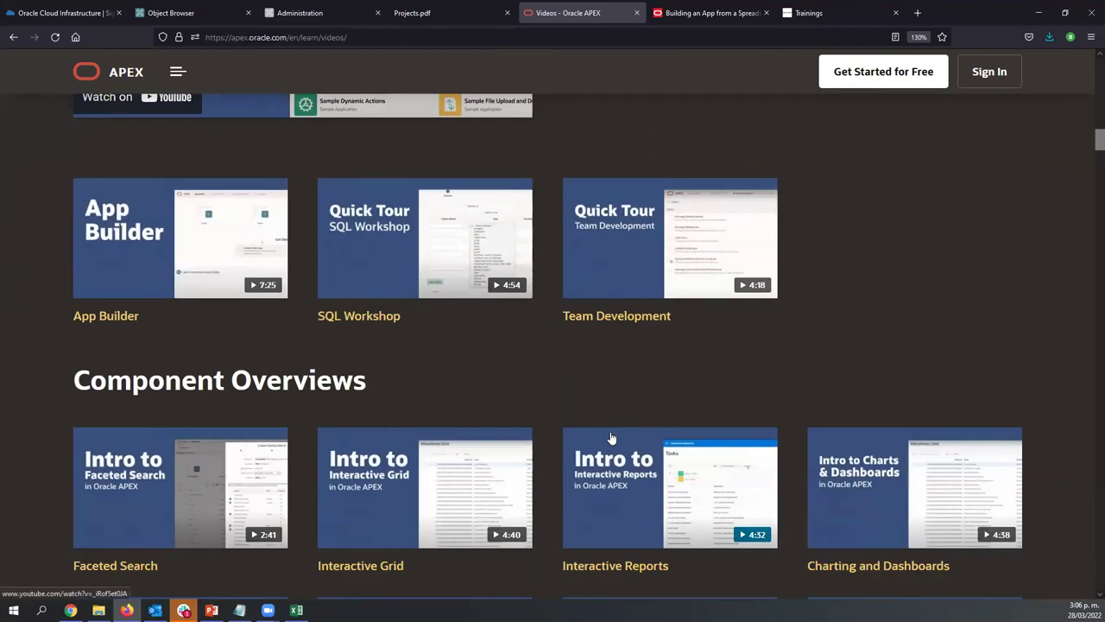
scroll(611, 436, down, 2)
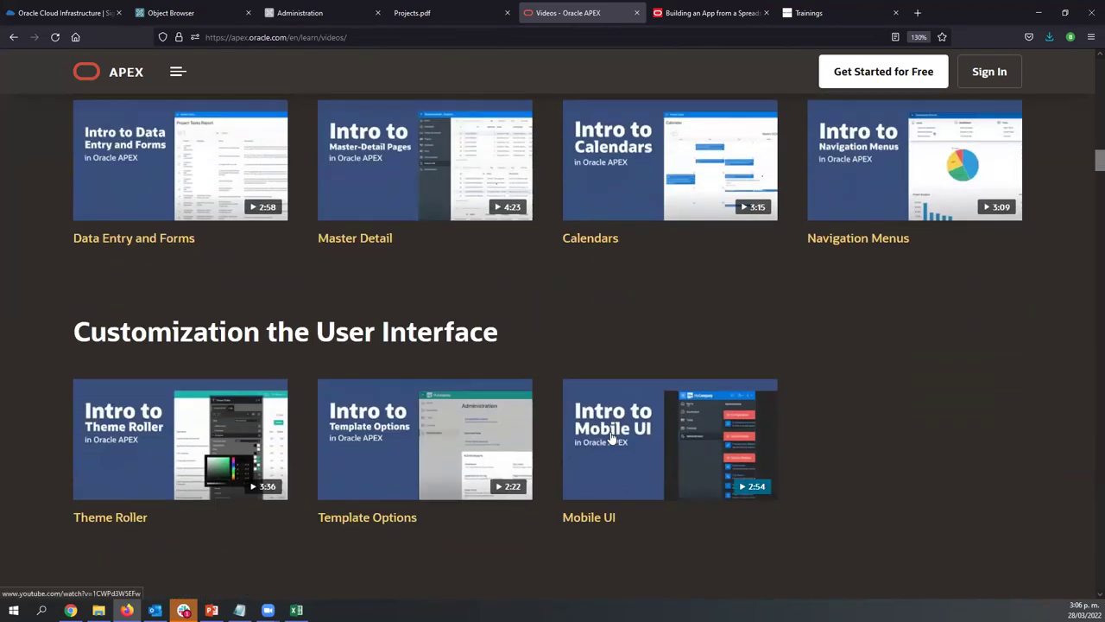
scroll(610, 437, up, 3)
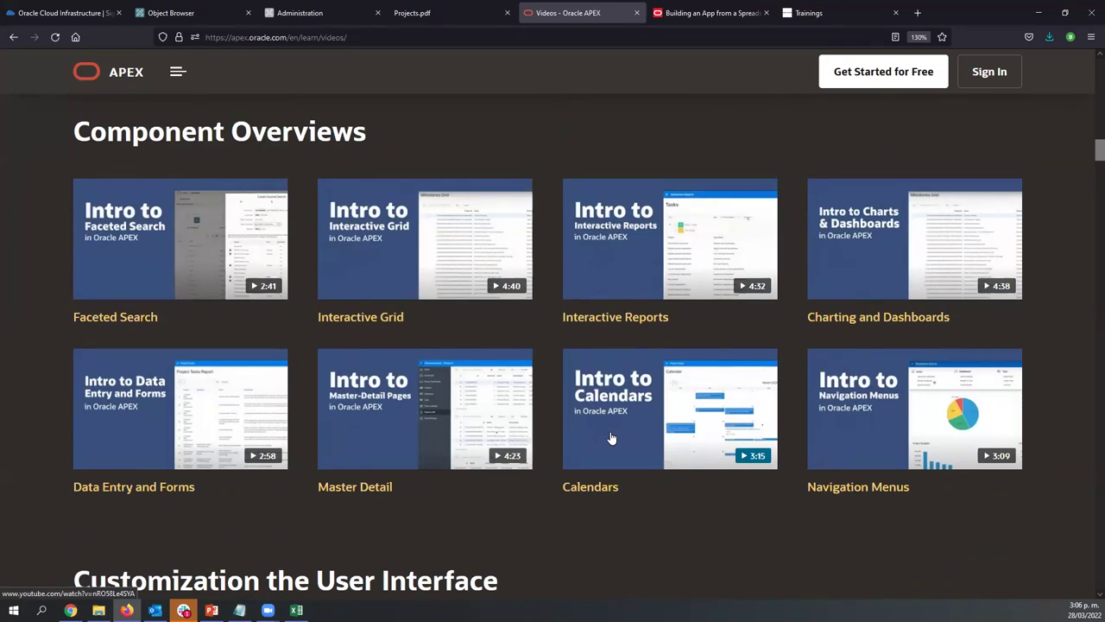
Scroll further to the APEX Global Office Hours recordings, from March 2022 back to 2020
scroll(610, 438, down, 5)
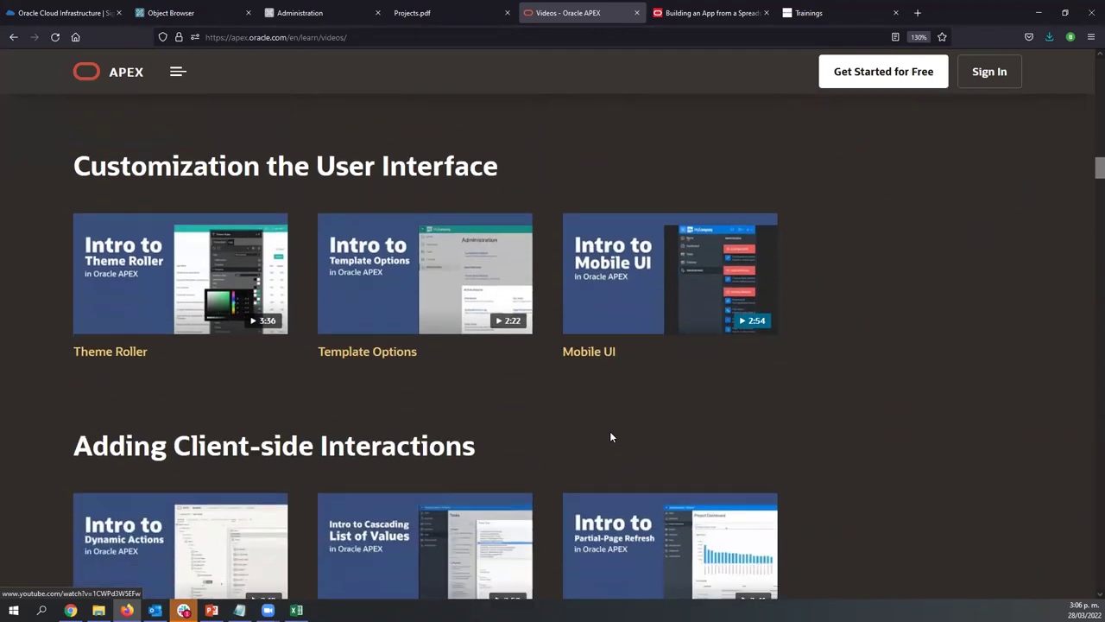
scroll(610, 437, down, 6)
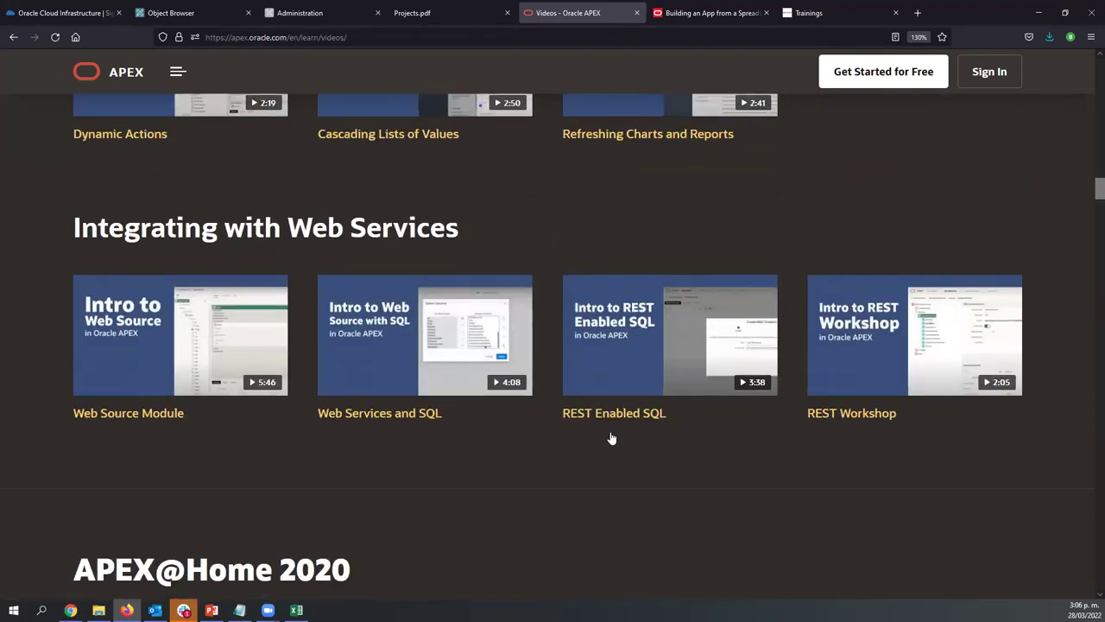
scroll(611, 437, down, 10)
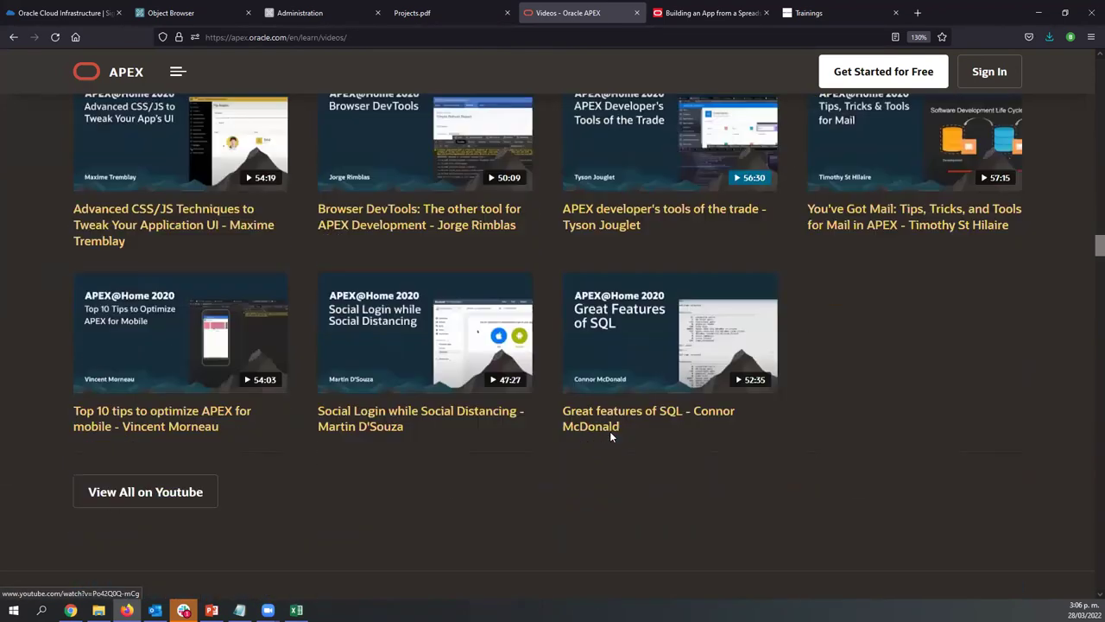
scroll(610, 433, down, 10)
scroll(610, 434, down, 10)
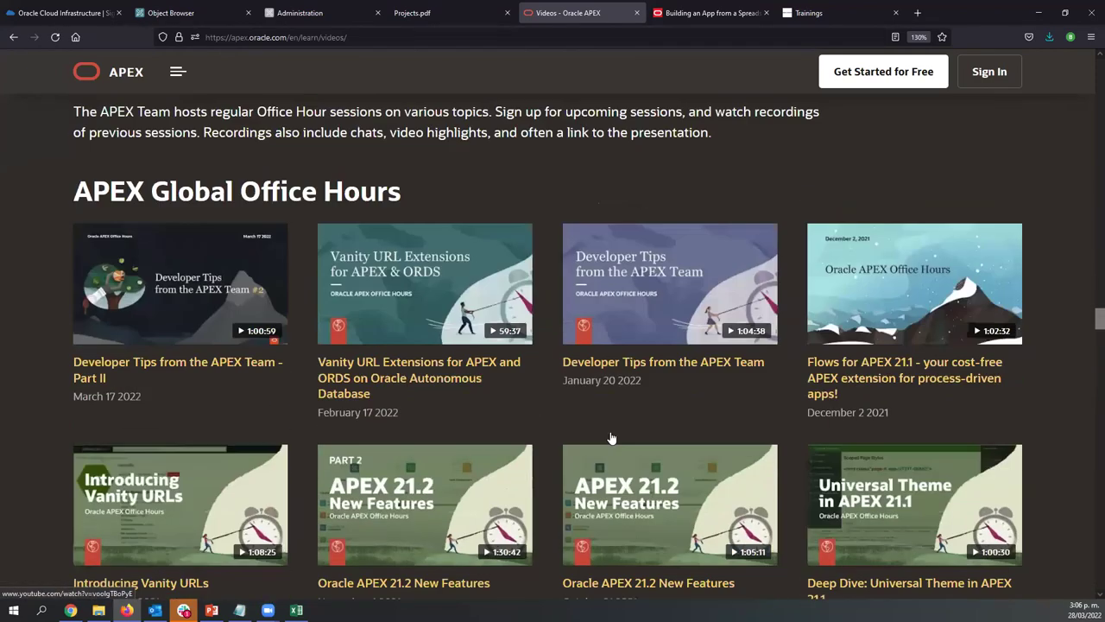
scroll(610, 437, up, 1)
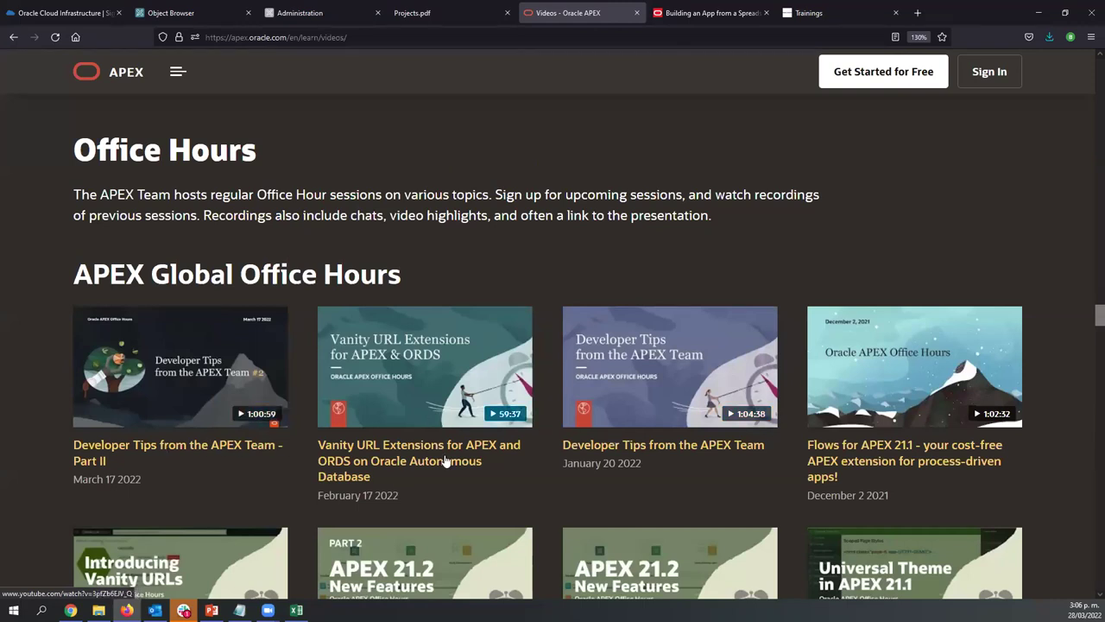
scroll(42, 380, down, 2)
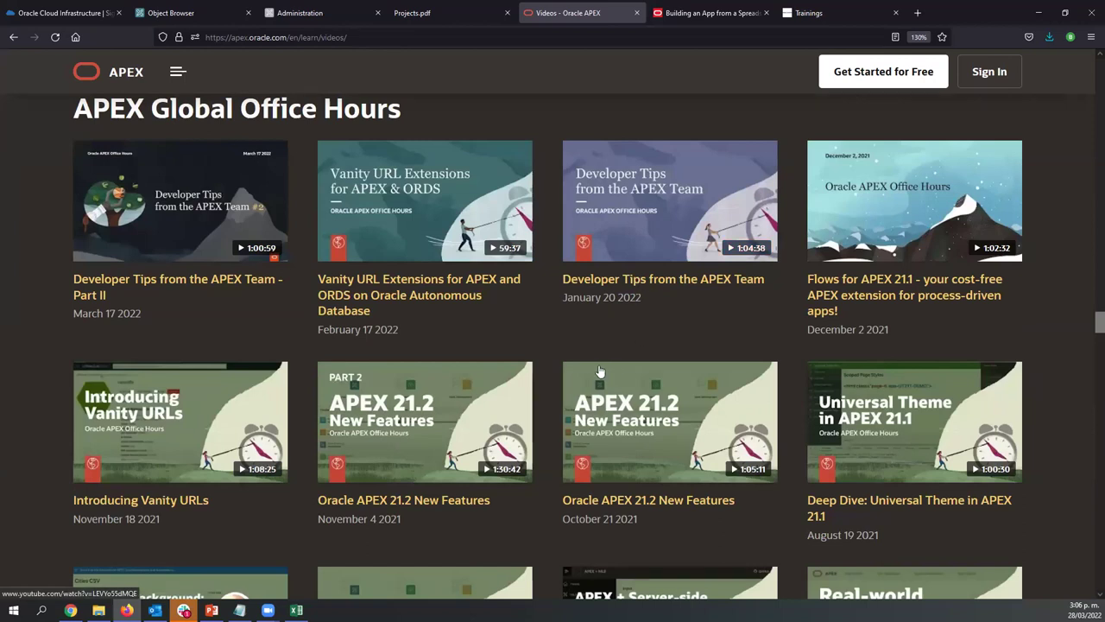
scroll(41, 385, down, 1)
scroll(41, 382, down, 3)
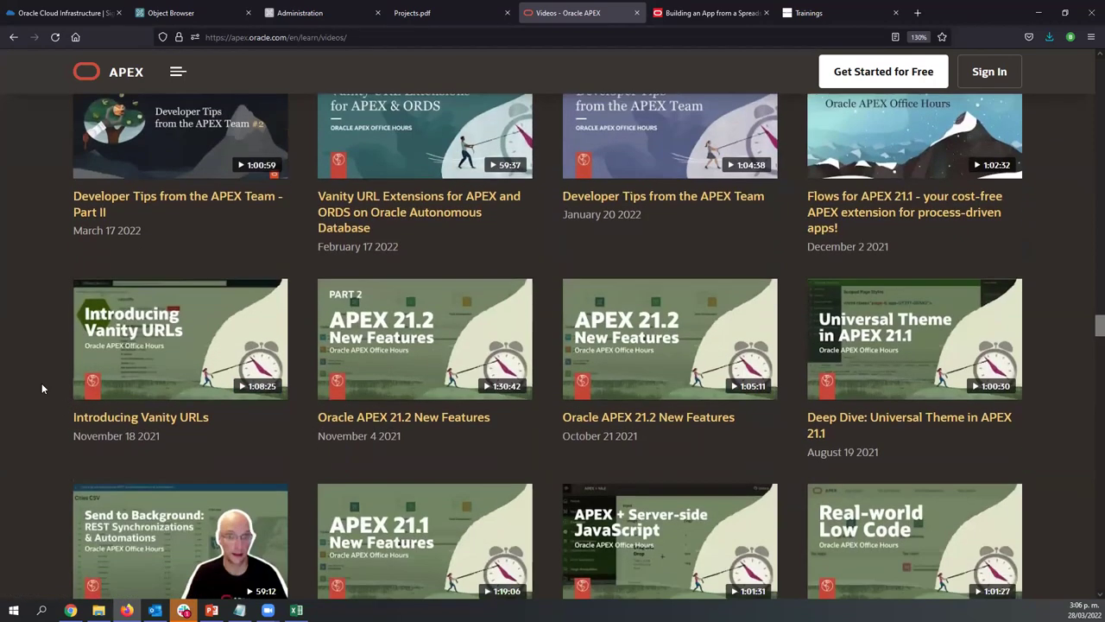
scroll(41, 387, up, 3)
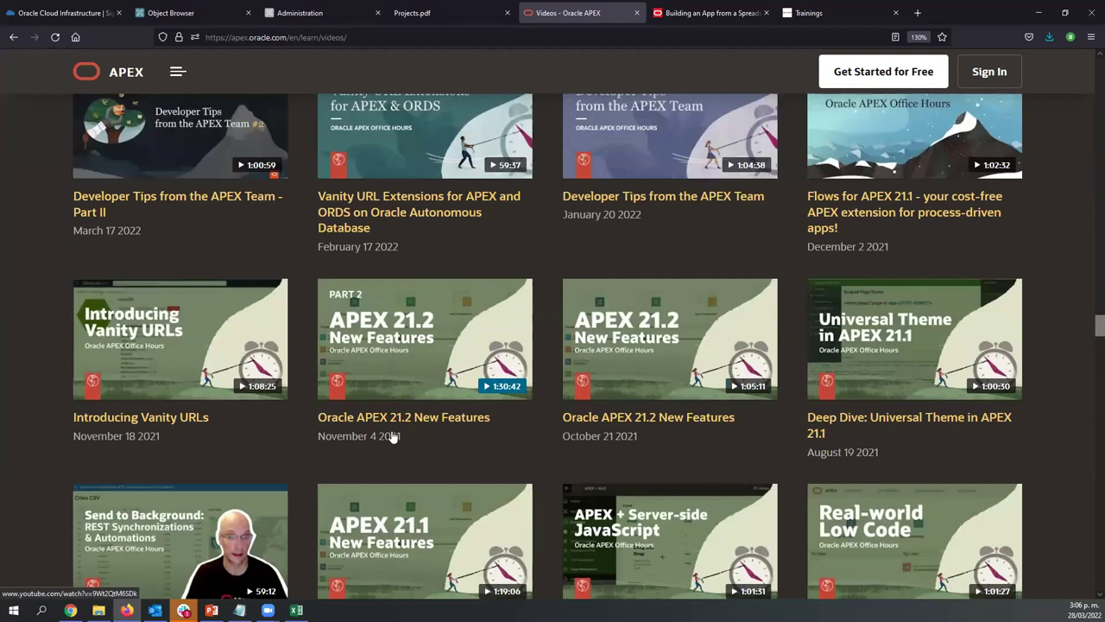
scroll(22, 322, down, 5)
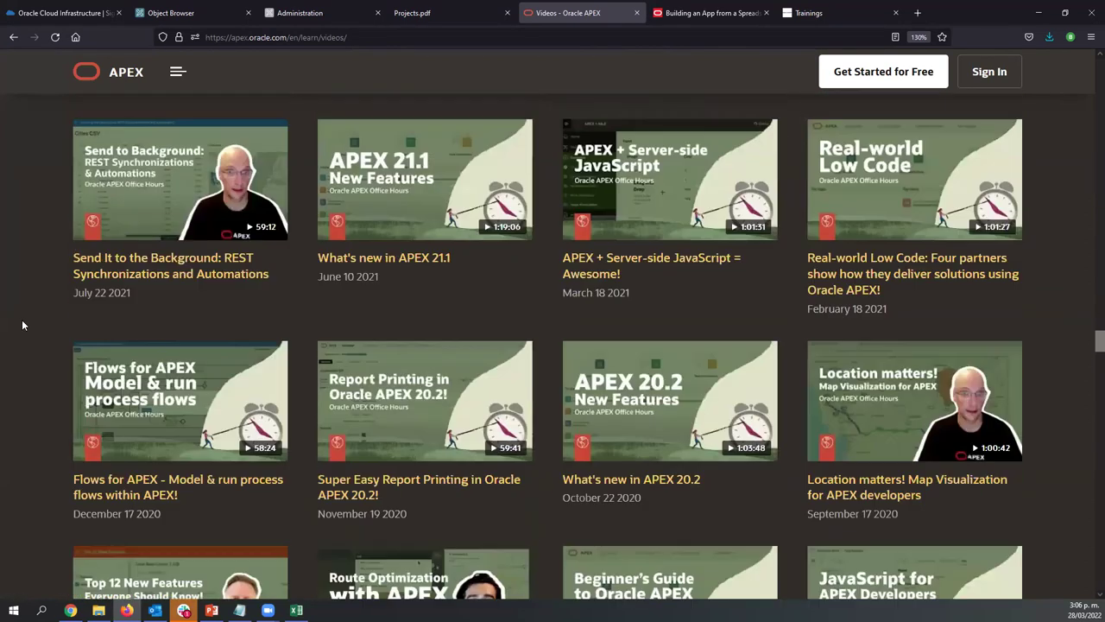